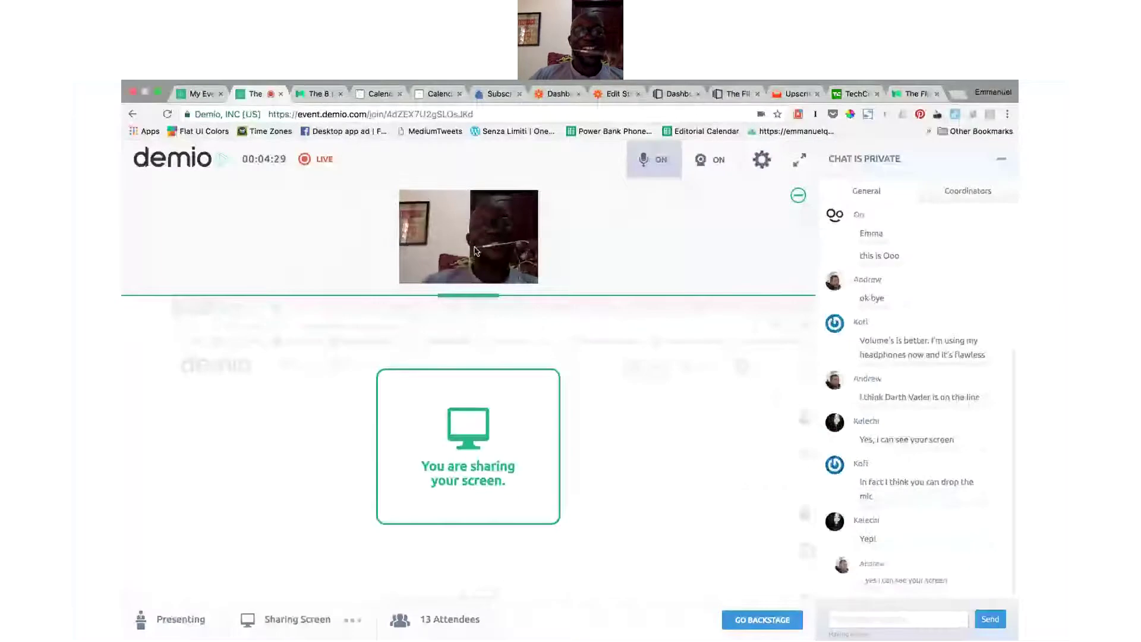
Step: Show The 8 Marketing Tools article, scrolled back up to its title
{"action": "left_click", "coordinate": [315, 95]}
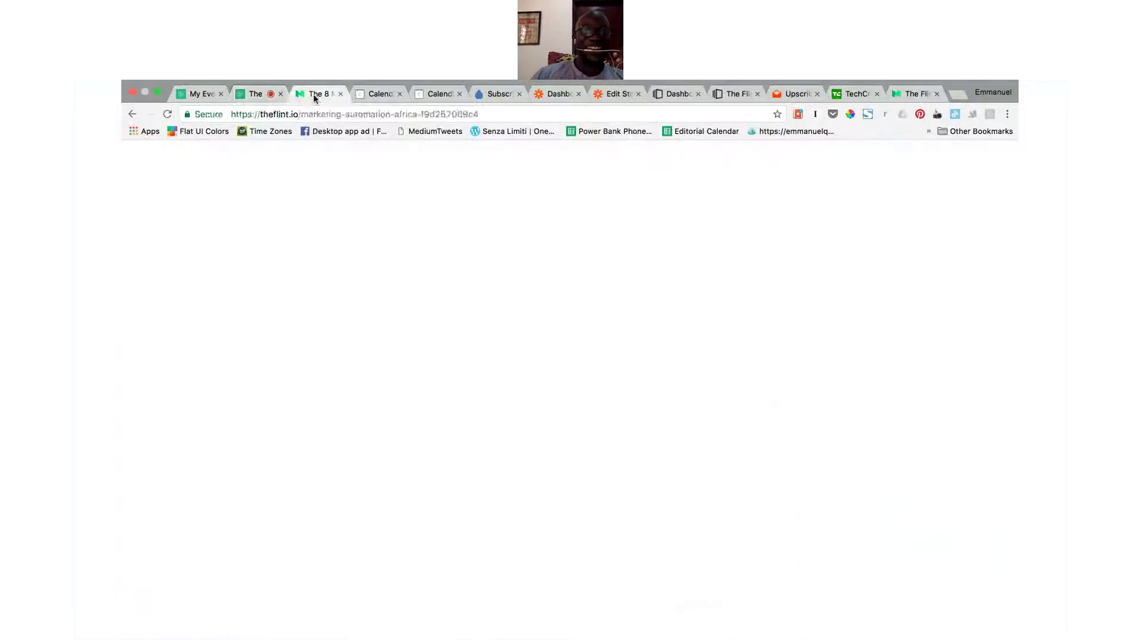
{"action": "left_click", "coordinate": [899, 359]}
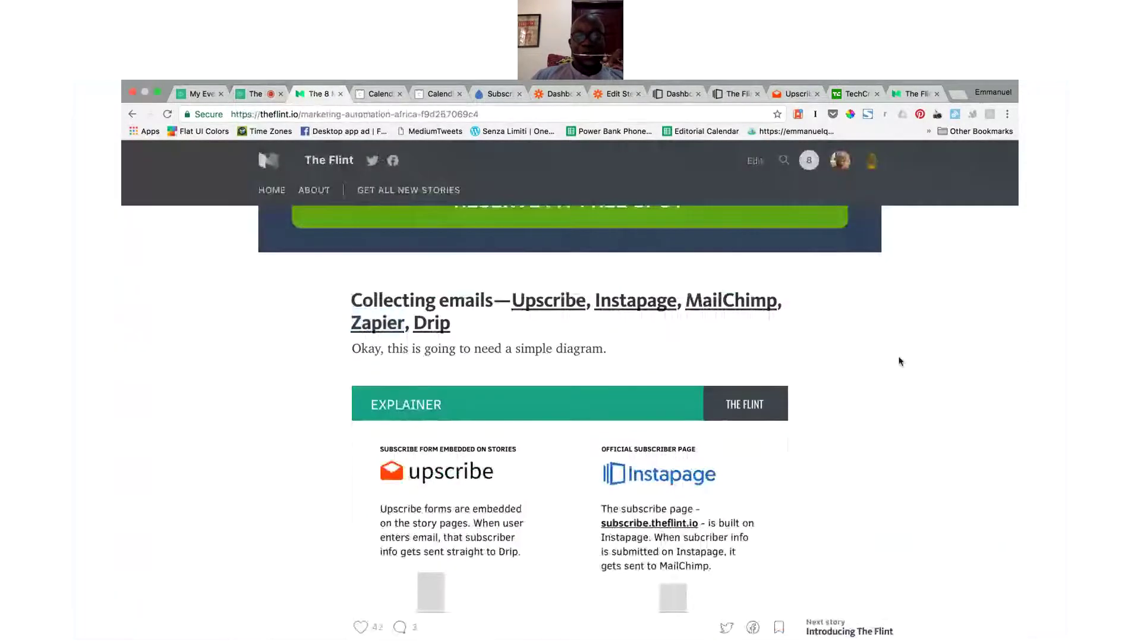
{"action": "scroll", "coordinate": [899, 359], "scroll_direction": "up", "scroll_amount": 15}
{"action": "scroll", "coordinate": [901, 361], "scroll_direction": "up", "scroll_amount": 15}
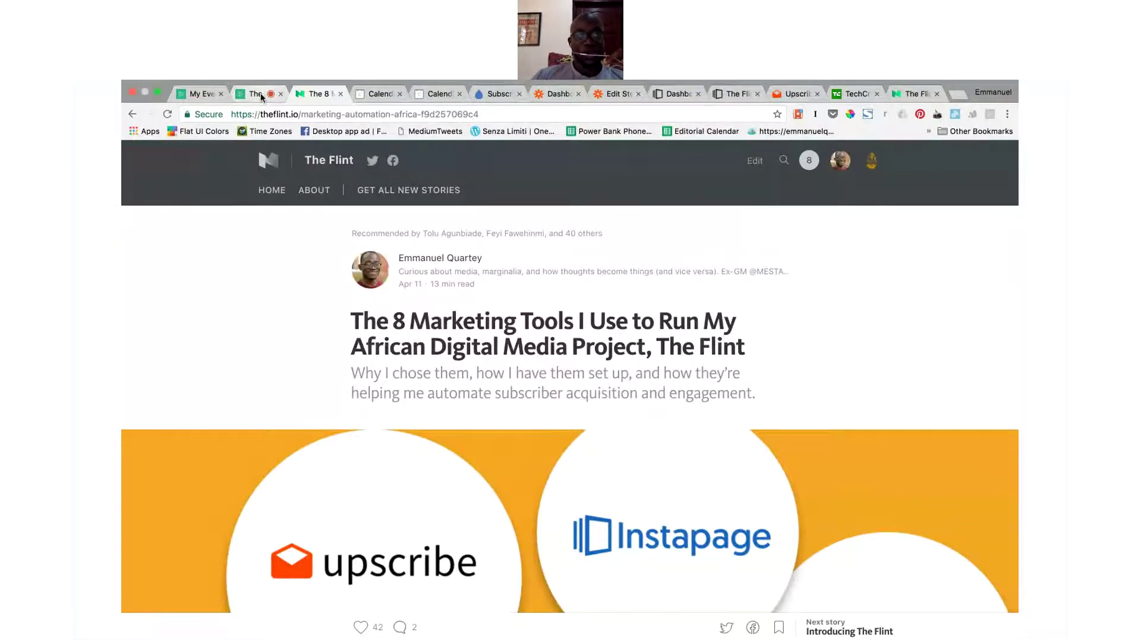
Step: Glance at the Demio webinar, return to the article, and open a blank tab
{"action": "left_click", "coordinate": [262, 95]}
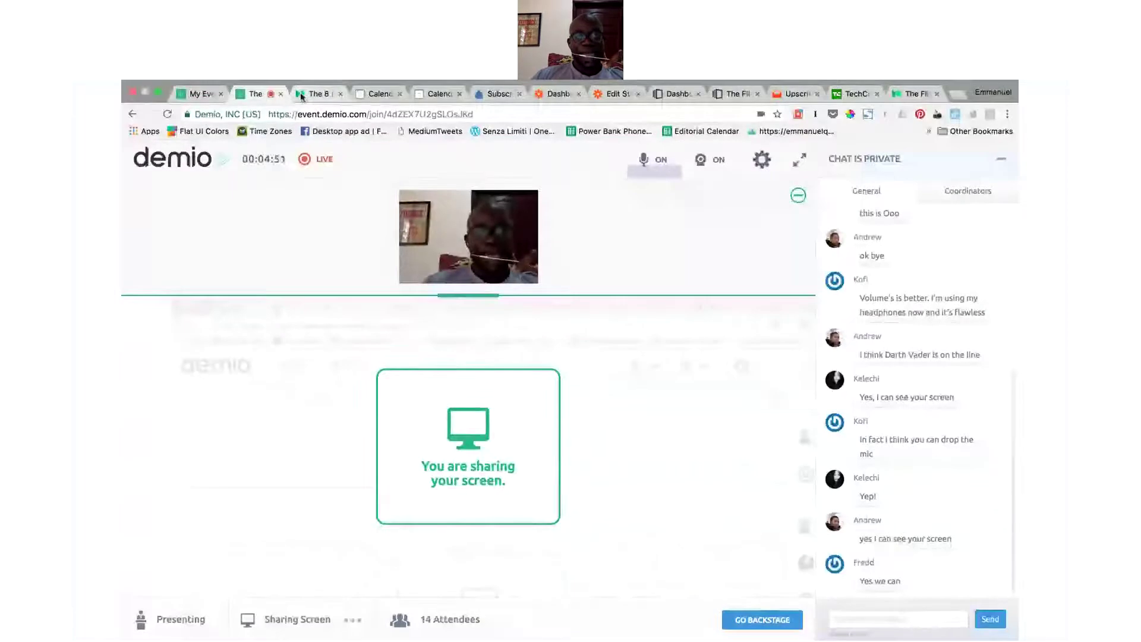
{"action": "left_click", "coordinate": [302, 95]}
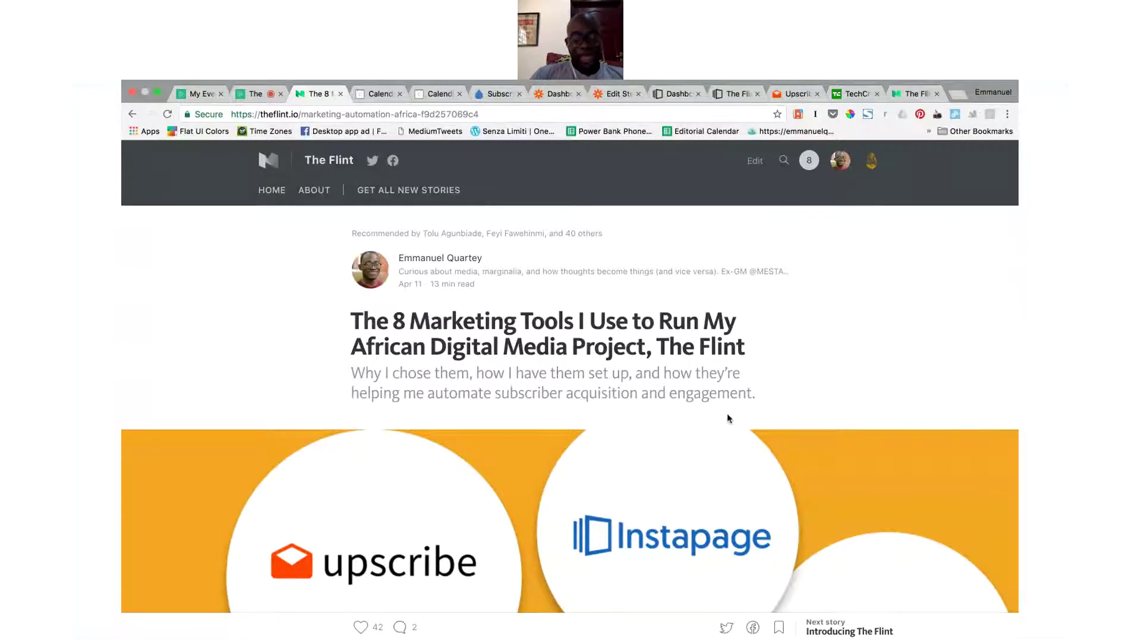
{"action": "key", "text": "super+t"}
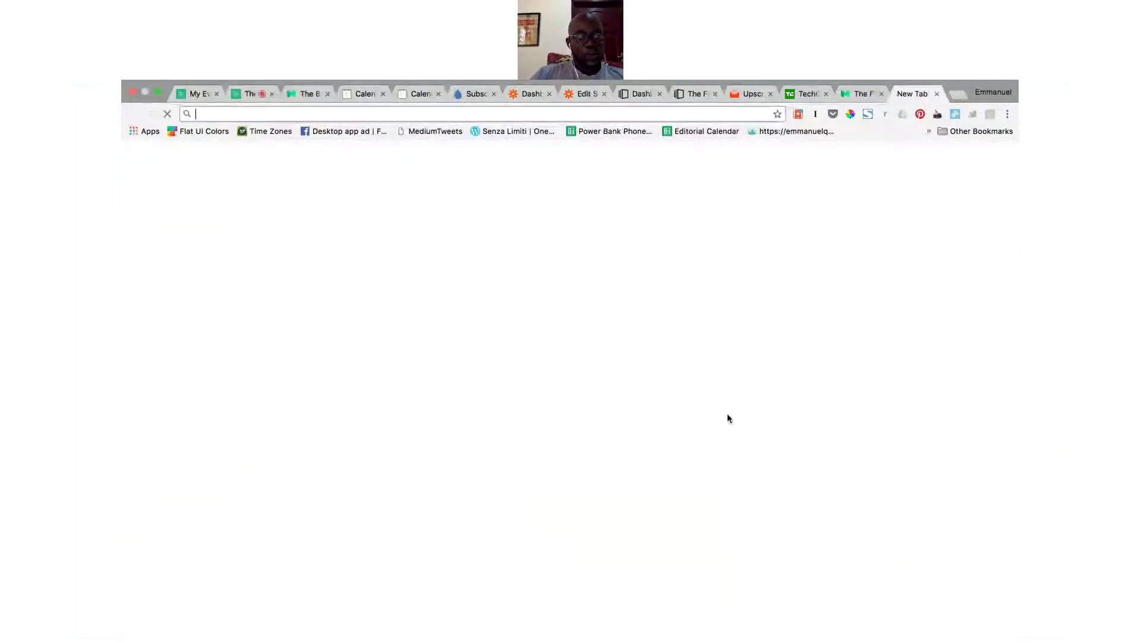
Step: Load theflint.io, then search the web for 'theringer' in a new tab
{"action": "type", "text": "the"}
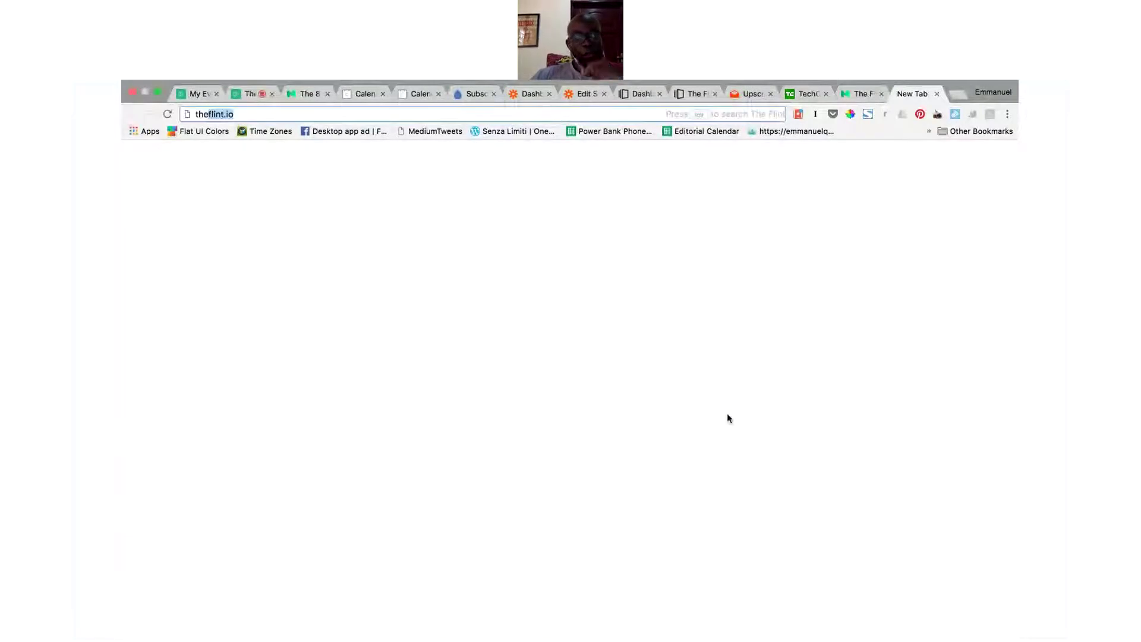
{"action": "key", "text": "Return"}
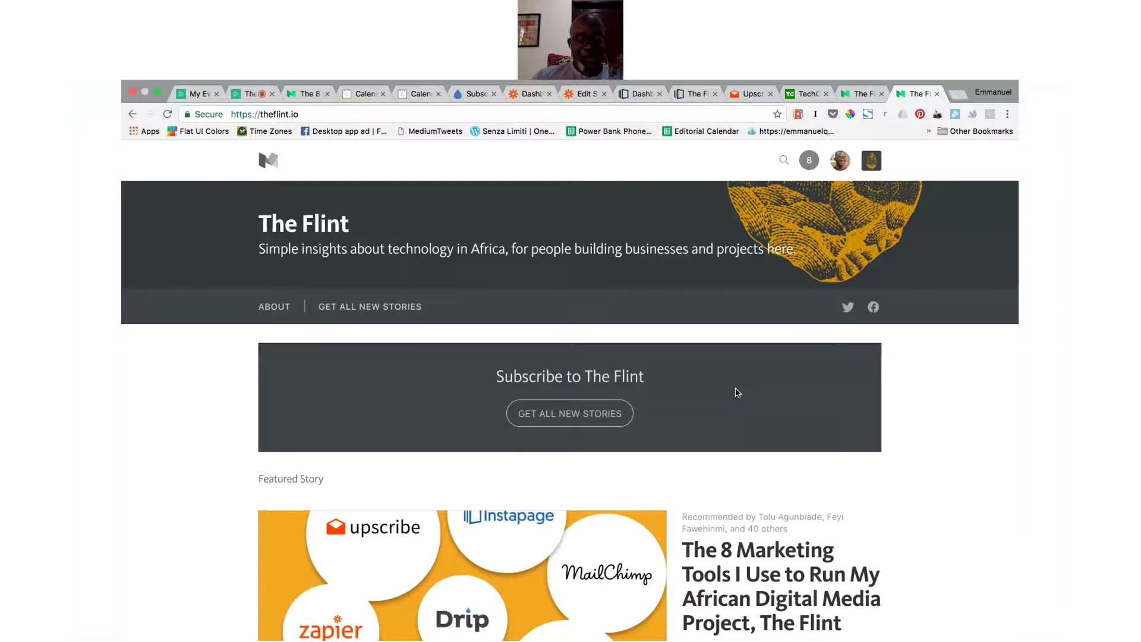
{"action": "key", "text": "super+t"}
{"action": "type", "text": "theringer"}
{"action": "key", "text": "Return"}
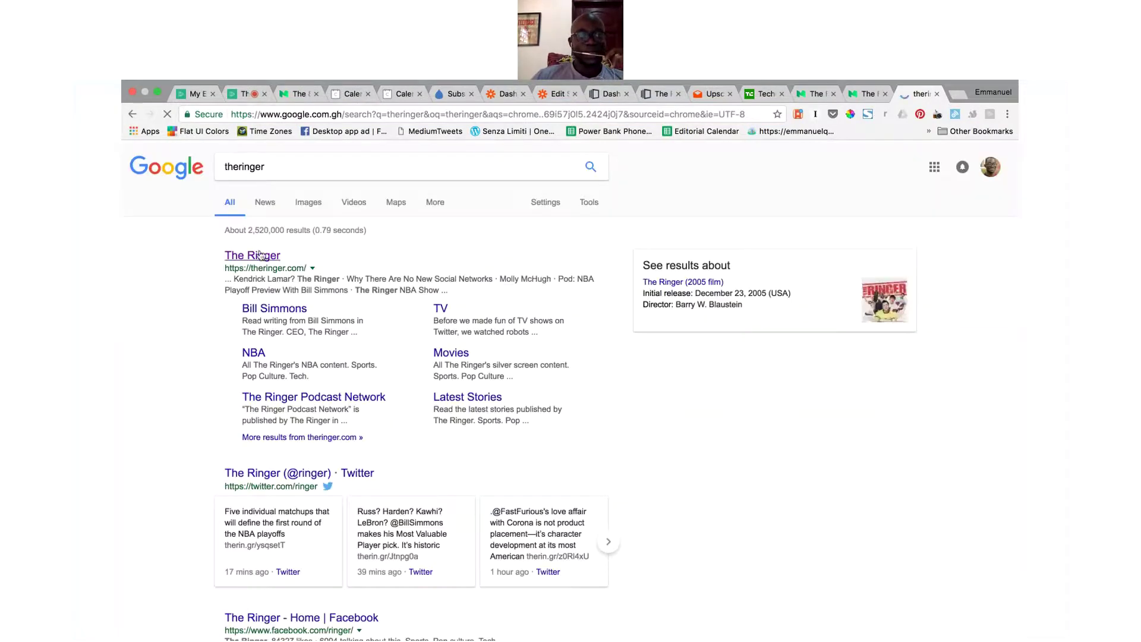
Step: Type 'goldcoast' in a new tab, view The Ringer's site, then return to The Flint article
{"action": "left_click", "coordinate": [956, 93]}
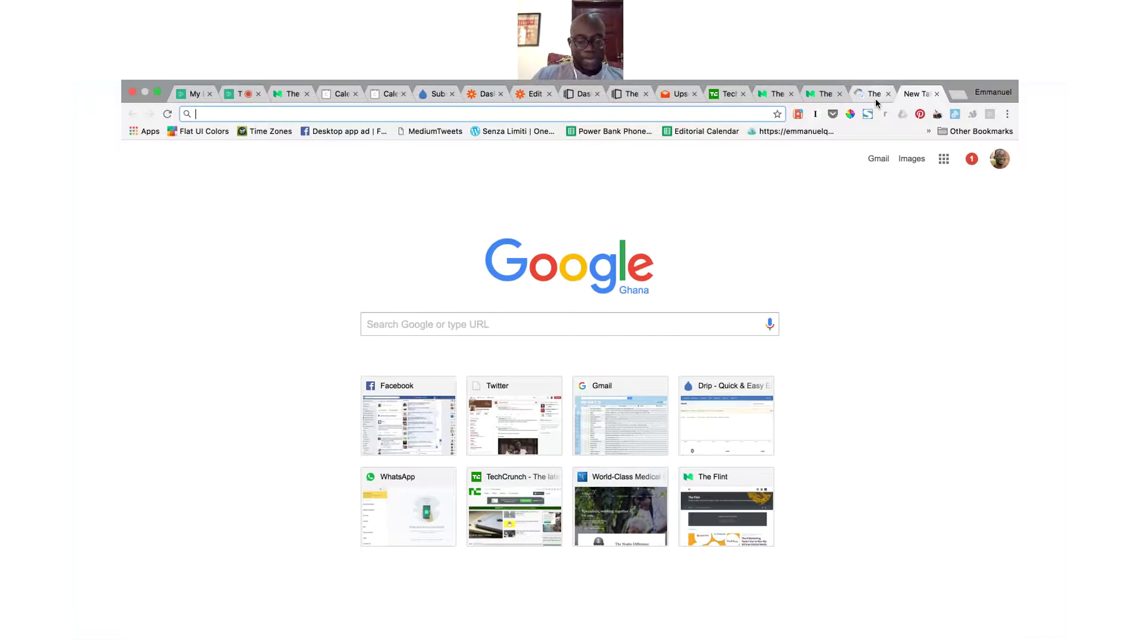
{"action": "type", "text": "goa"}
{"action": "key", "text": "BackSpace"}
{"action": "type", "text": "ldcoat"}
{"action": "key", "text": "BackSpace"}
{"action": "key", "text": "BackSpace"}
{"action": "type", "text": "st"}
{"action": "left_click_drag", "start_coordinate": [876, 102], "coordinate": [876, 116]}
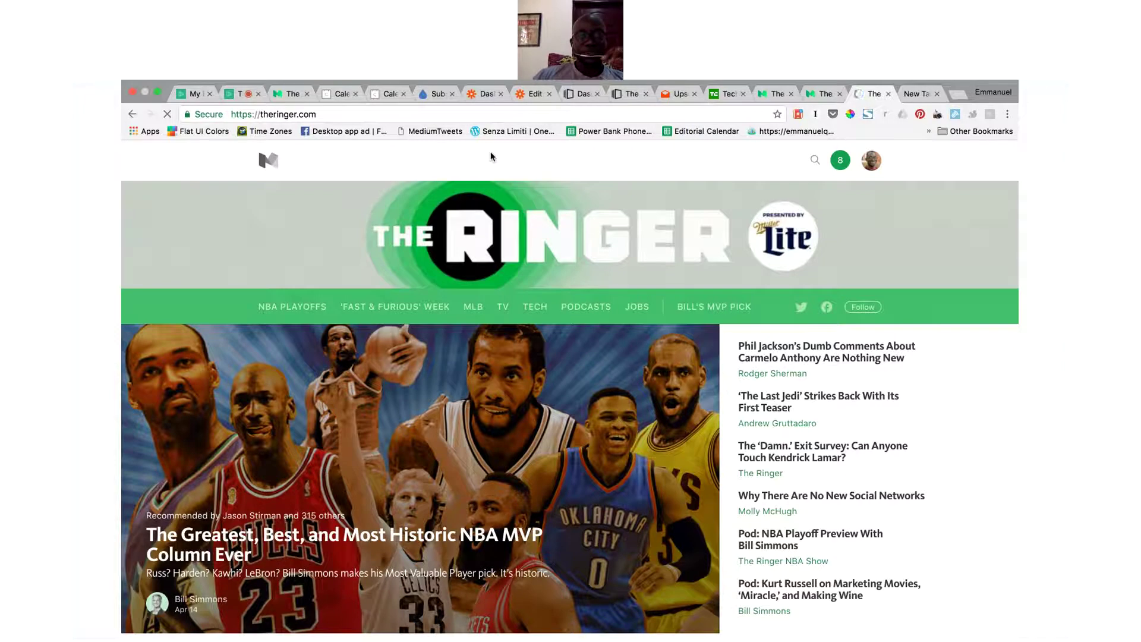
{"action": "left_click", "coordinate": [277, 92]}
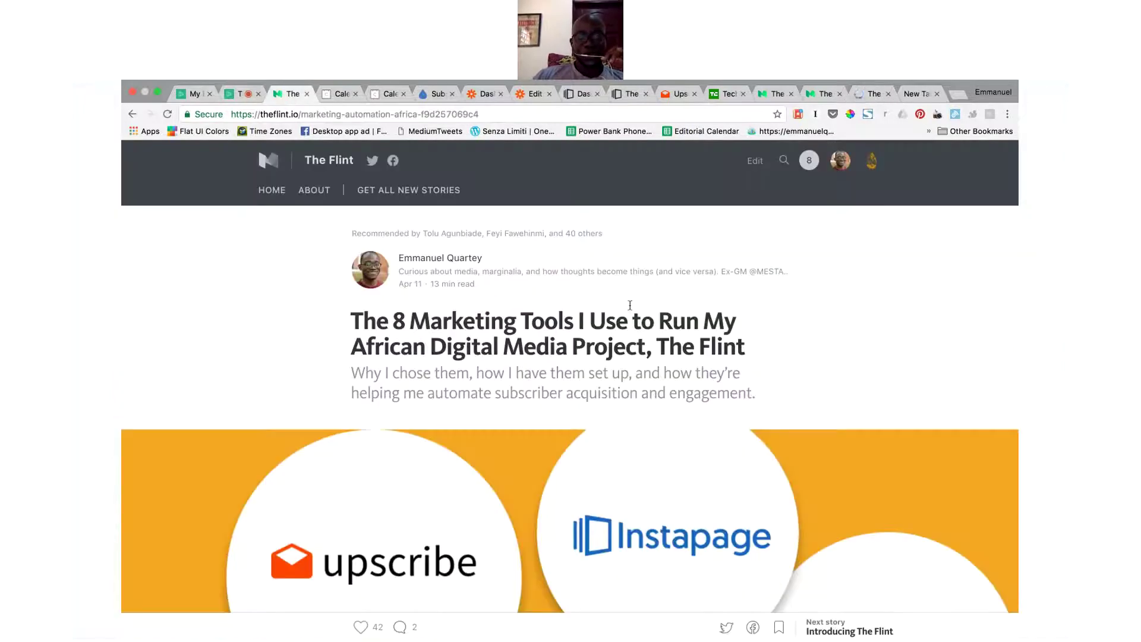
Step: Open The Flint's 'Homepage and settings' page and look over its name and description
{"action": "left_click", "coordinate": [870, 168]}
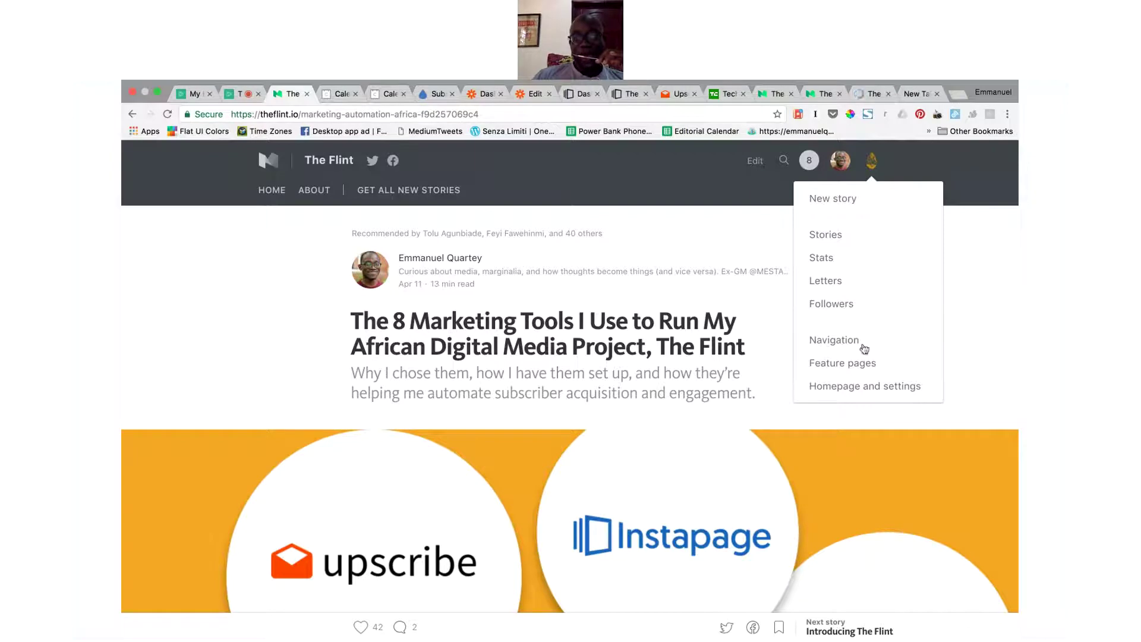
{"action": "left_click", "coordinate": [862, 389]}
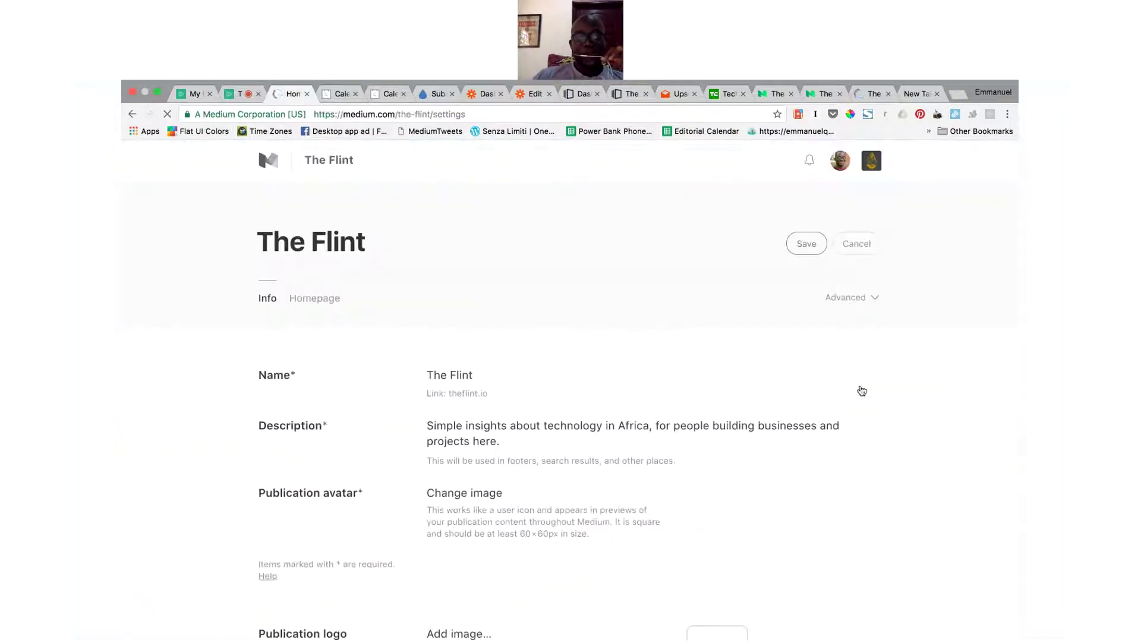
{"action": "scroll", "coordinate": [921, 383], "scroll_direction": "down", "scroll_amount": 4}
{"action": "scroll", "coordinate": [921, 389], "scroll_direction": "up", "scroll_amount": 2}
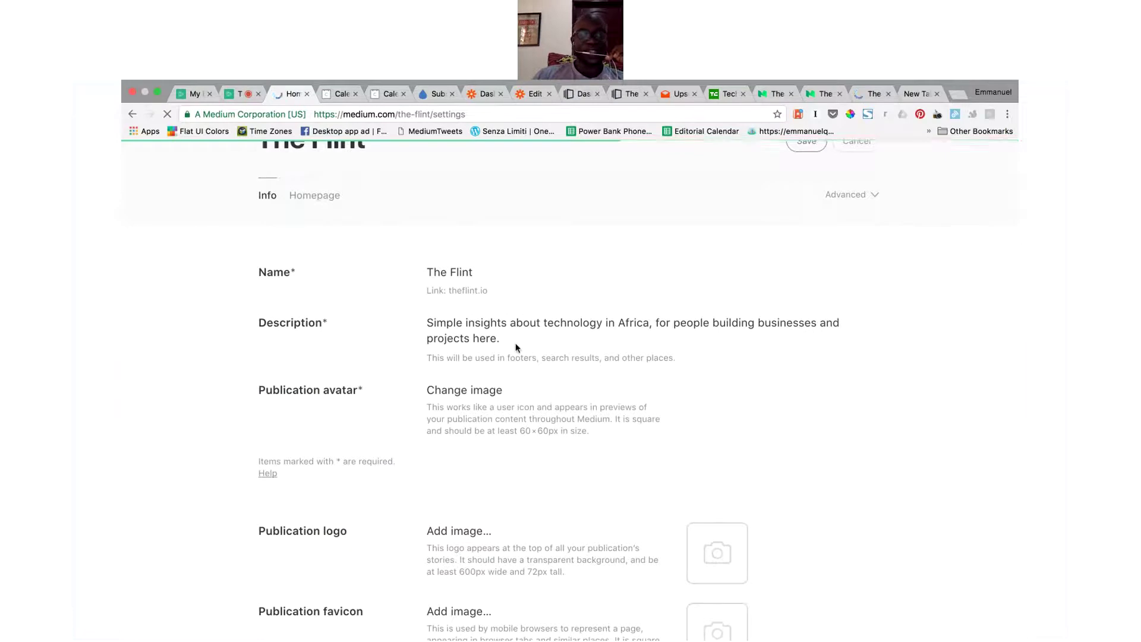
{"action": "scroll", "coordinate": [777, 419], "scroll_direction": "down", "scroll_amount": 8}
{"action": "scroll", "coordinate": [861, 429], "scroll_direction": "down", "scroll_amount": 5}
{"action": "scroll", "coordinate": [861, 428], "scroll_direction": "up", "scroll_amount": 15}
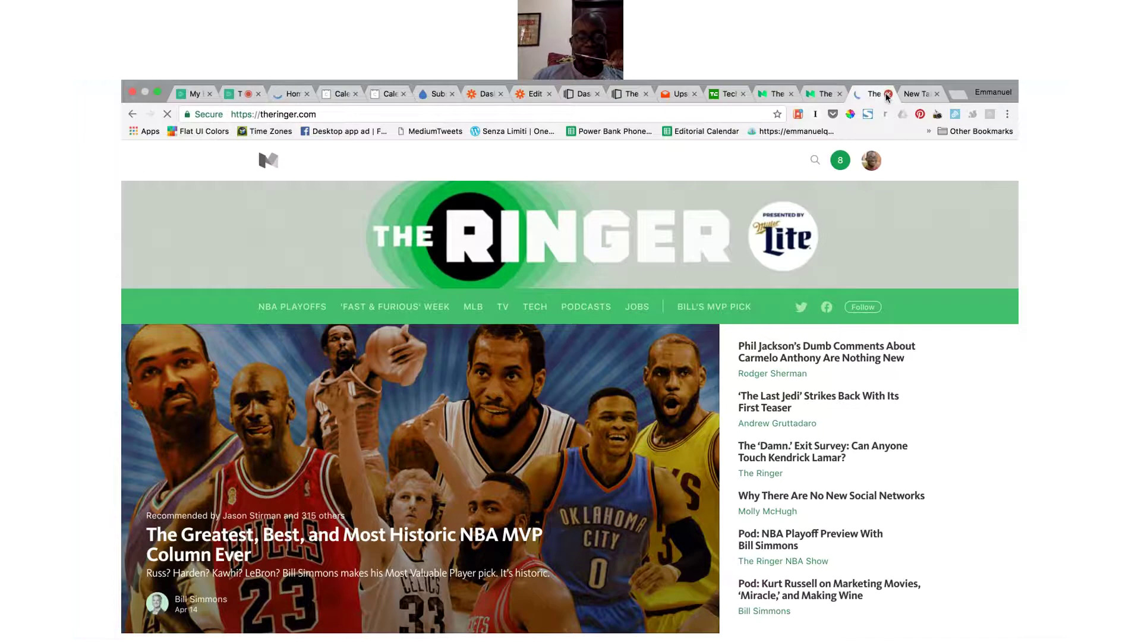
Step: Close The Ringer and blank tabs, browse theflint.io stories, and return to publication settings
{"action": "left_click", "coordinate": [888, 94]}
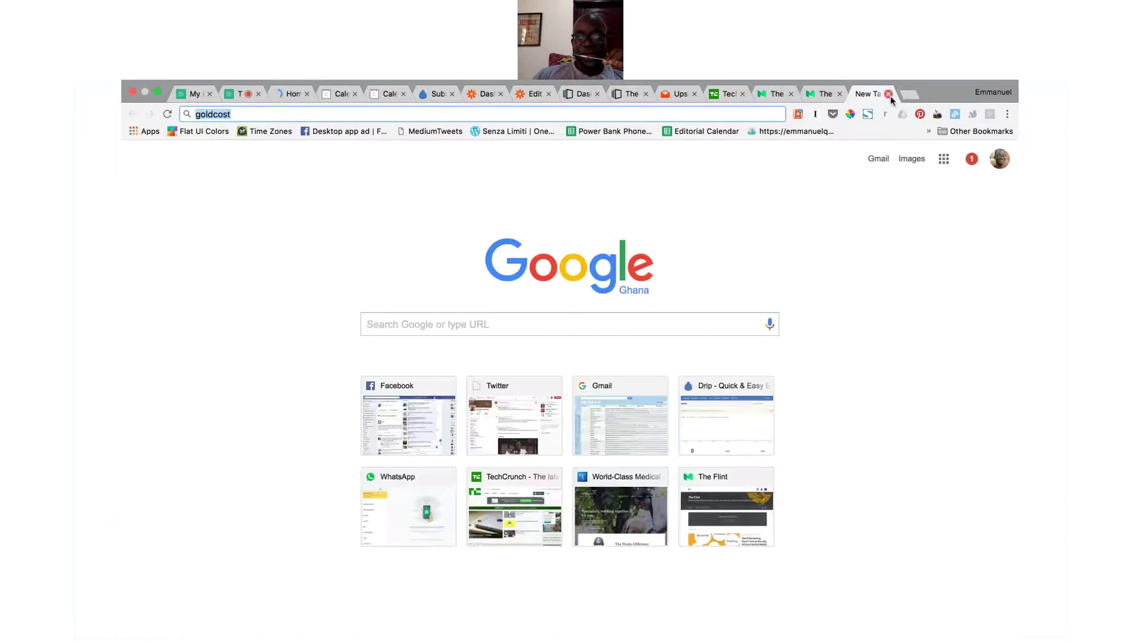
{"action": "left_click", "coordinate": [889, 94]}
{"action": "scroll", "coordinate": [770, 339], "scroll_direction": "down", "scroll_amount": 2}
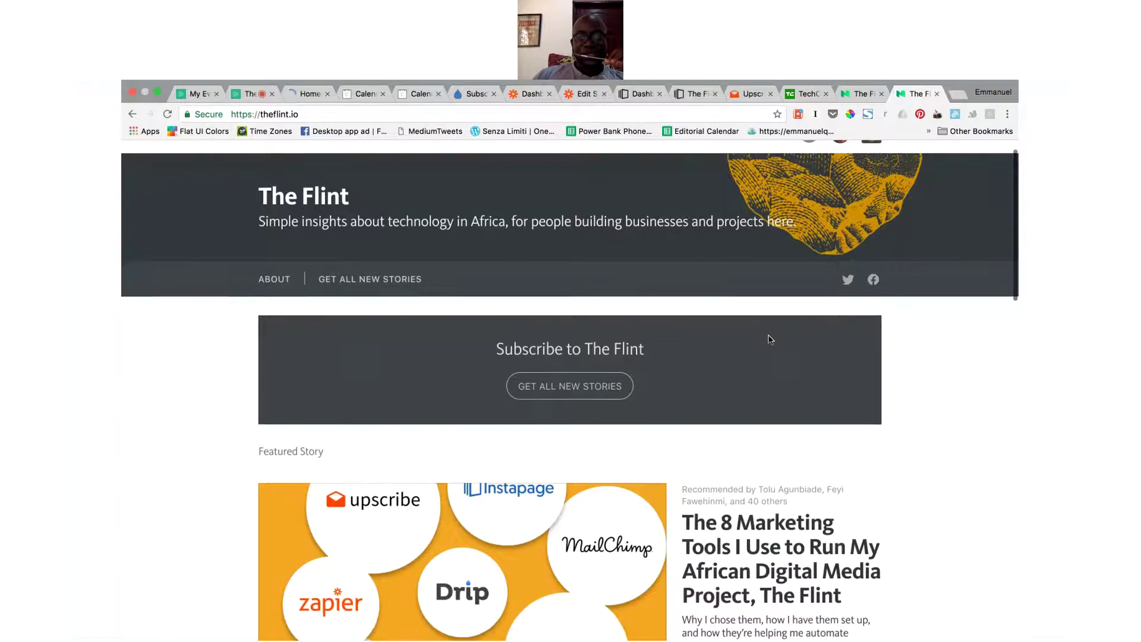
{"action": "scroll", "coordinate": [770, 340], "scroll_direction": "down", "scroll_amount": 5}
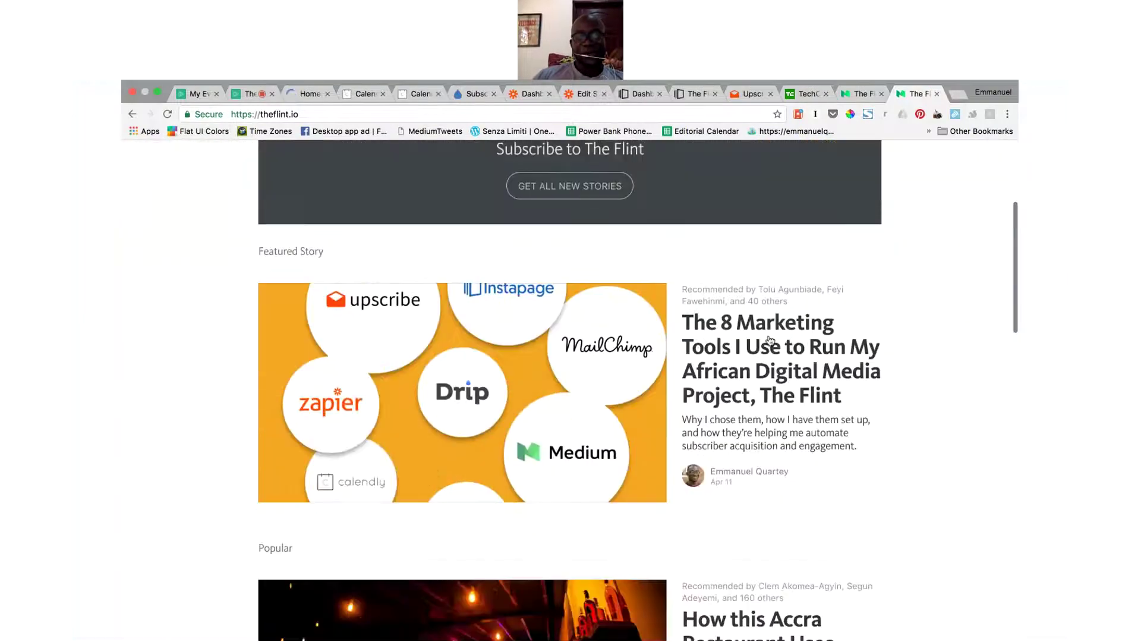
{"action": "scroll", "coordinate": [770, 339], "scroll_direction": "down", "scroll_amount": 3}
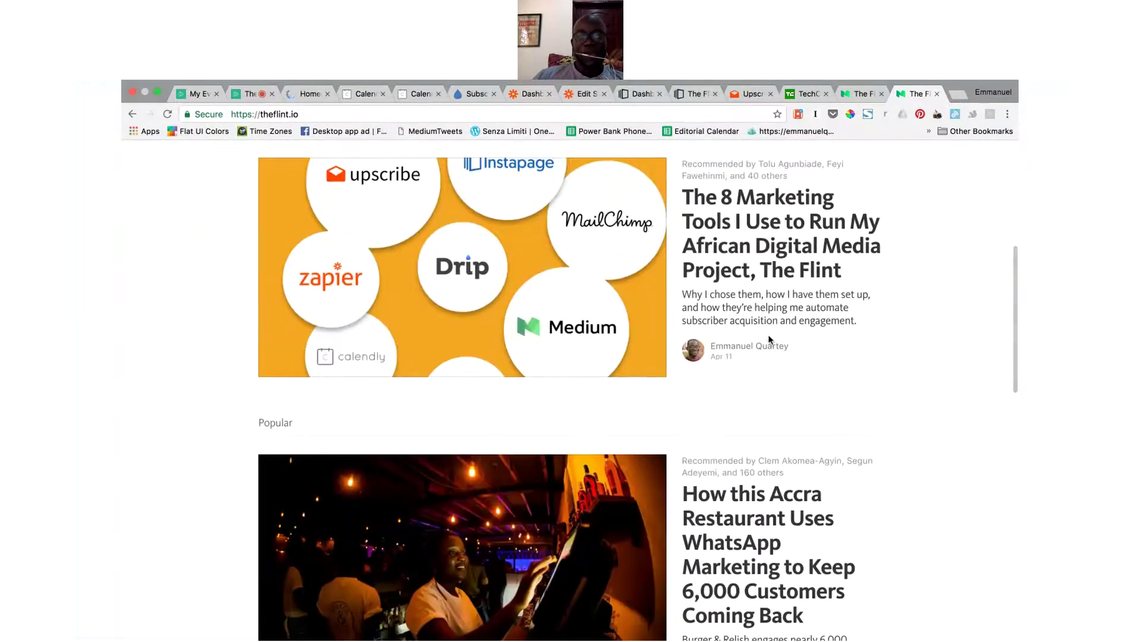
{"action": "scroll", "coordinate": [771, 339], "scroll_direction": "down", "scroll_amount": 3}
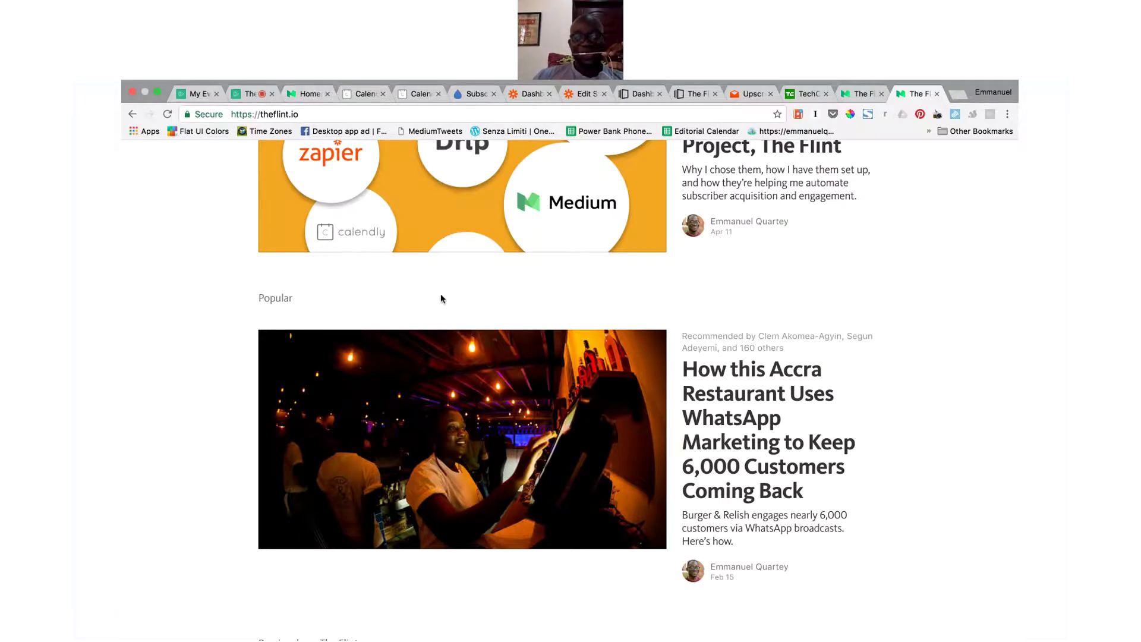
{"action": "scroll", "coordinate": [441, 297], "scroll_direction": "up", "scroll_amount": 1}
{"action": "scroll", "coordinate": [441, 294], "scroll_direction": "up", "scroll_amount": 5}
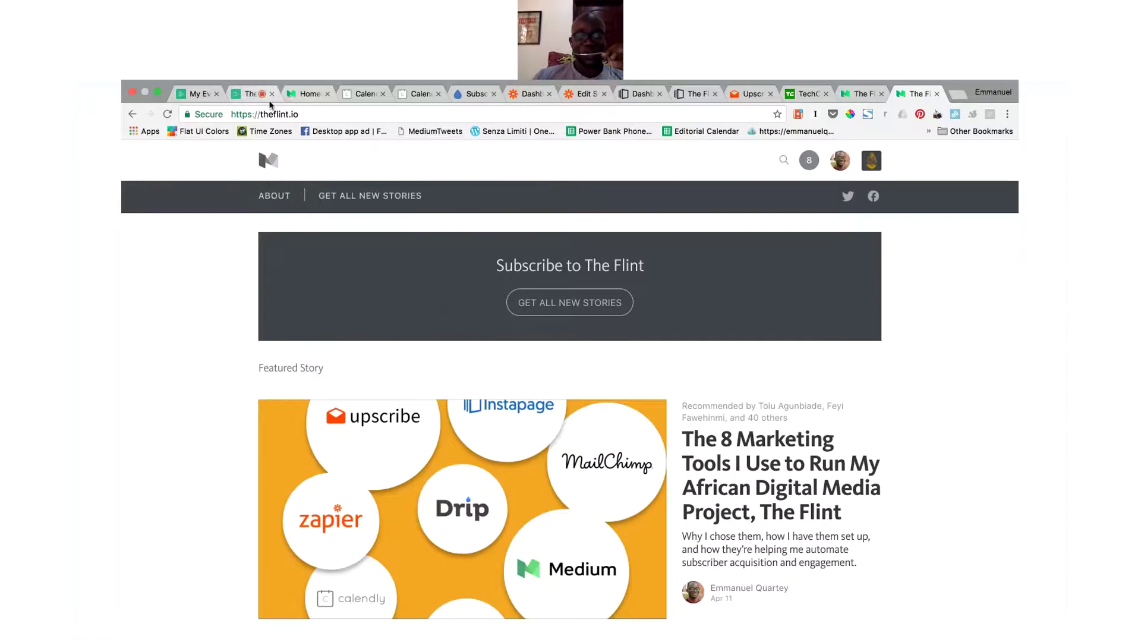
{"action": "left_click", "coordinate": [301, 95]}
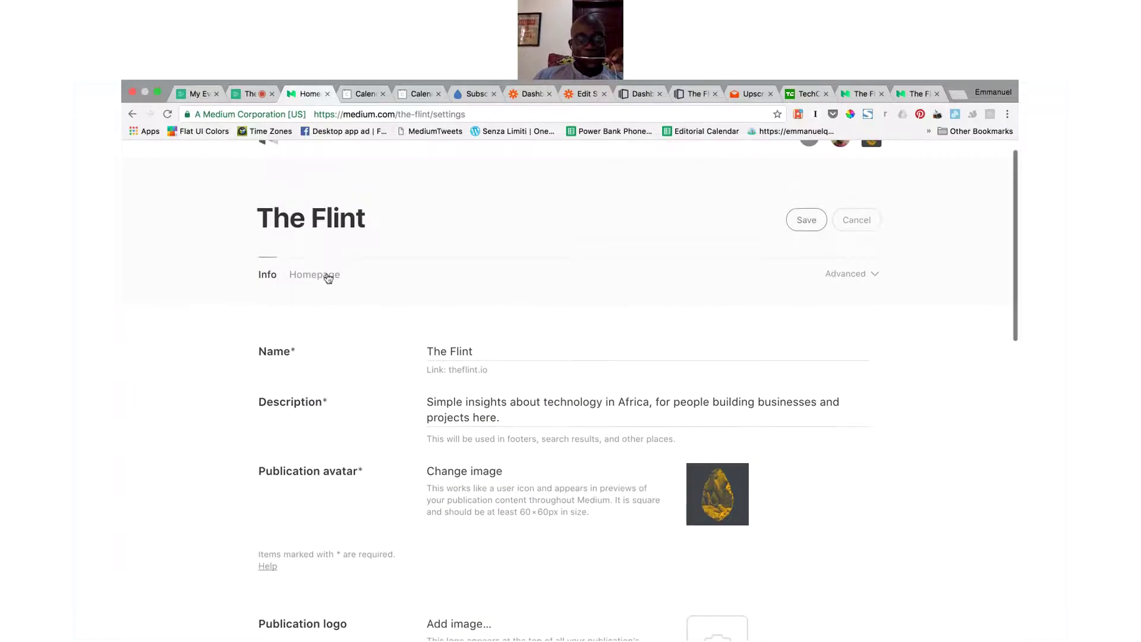
Step: In the Homepage layout, try header sizes S and L, then keep M
{"action": "left_click", "coordinate": [326, 273]}
{"action": "scroll", "coordinate": [704, 423], "scroll_direction": "down", "scroll_amount": 5}
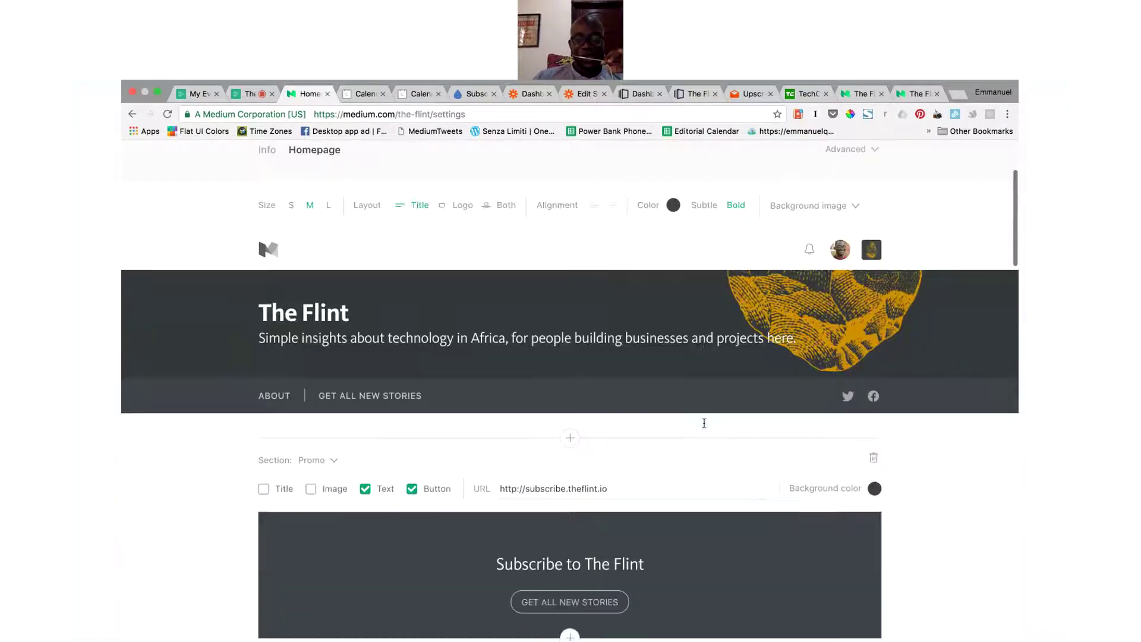
{"action": "scroll", "coordinate": [704, 423], "scroll_direction": "up", "scroll_amount": 1}
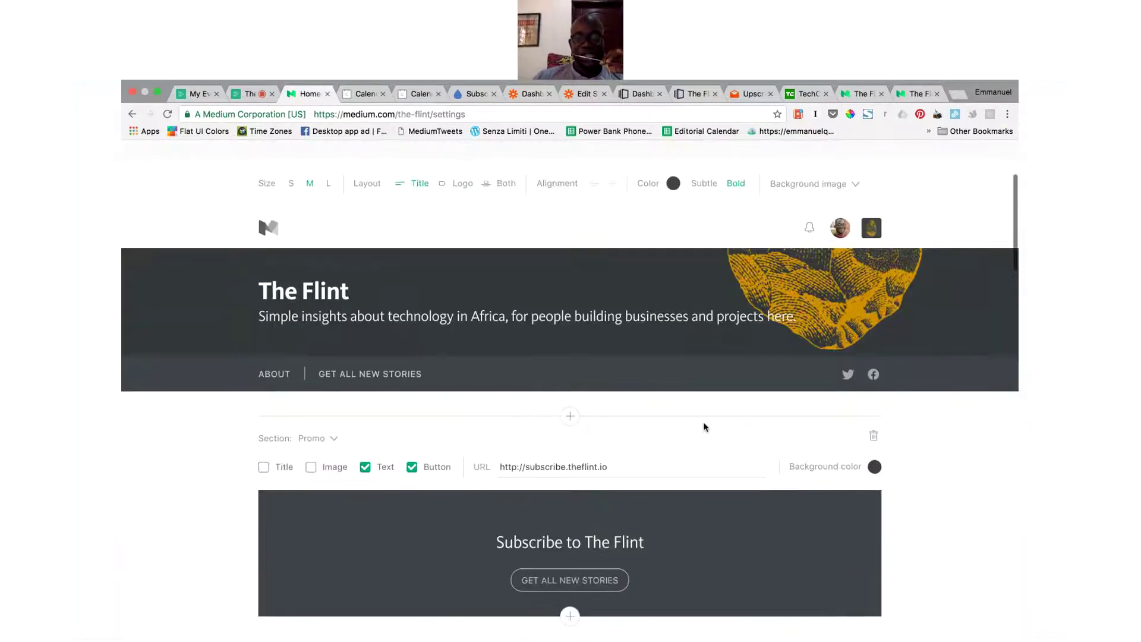
{"action": "scroll", "coordinate": [946, 472], "scroll_direction": "up", "scroll_amount": 2}
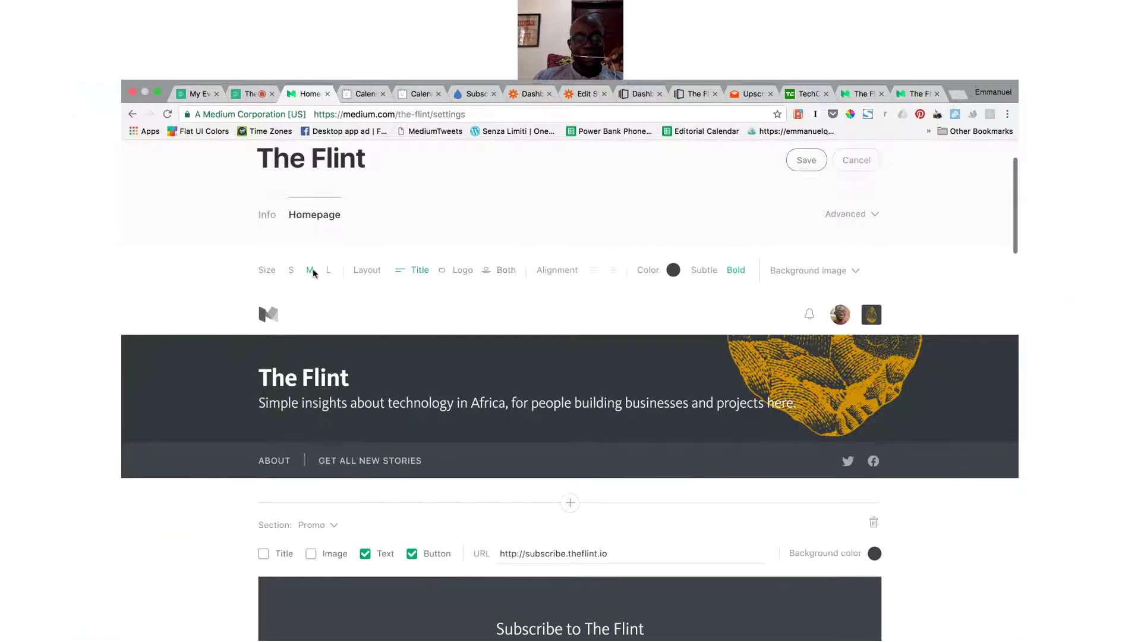
{"action": "left_click", "coordinate": [291, 270]}
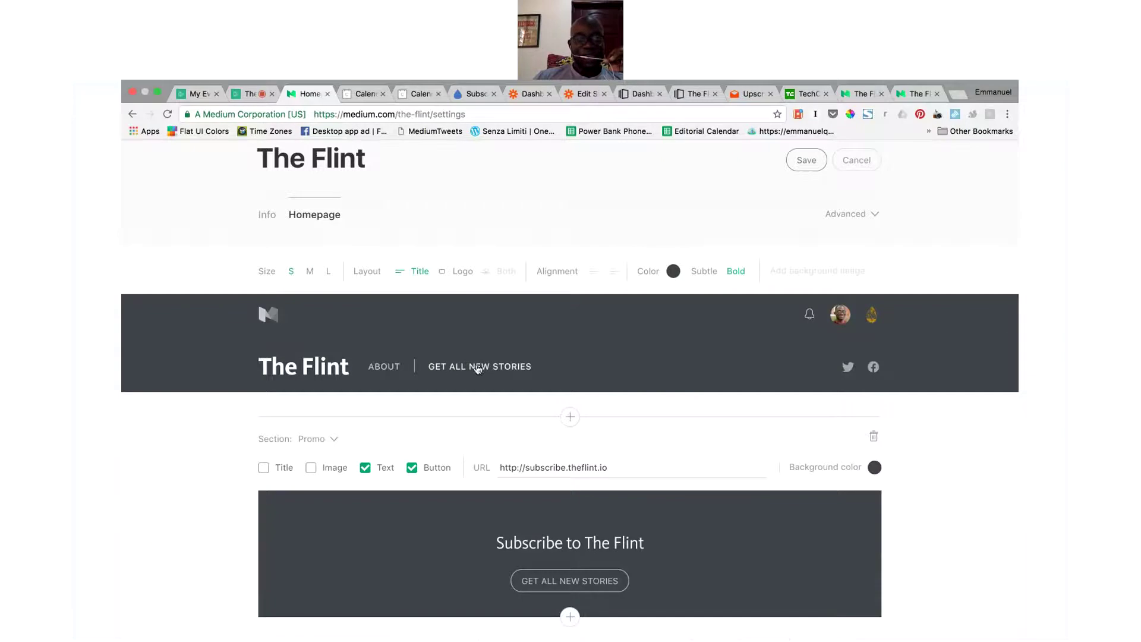
{"action": "left_click", "coordinate": [328, 271]}
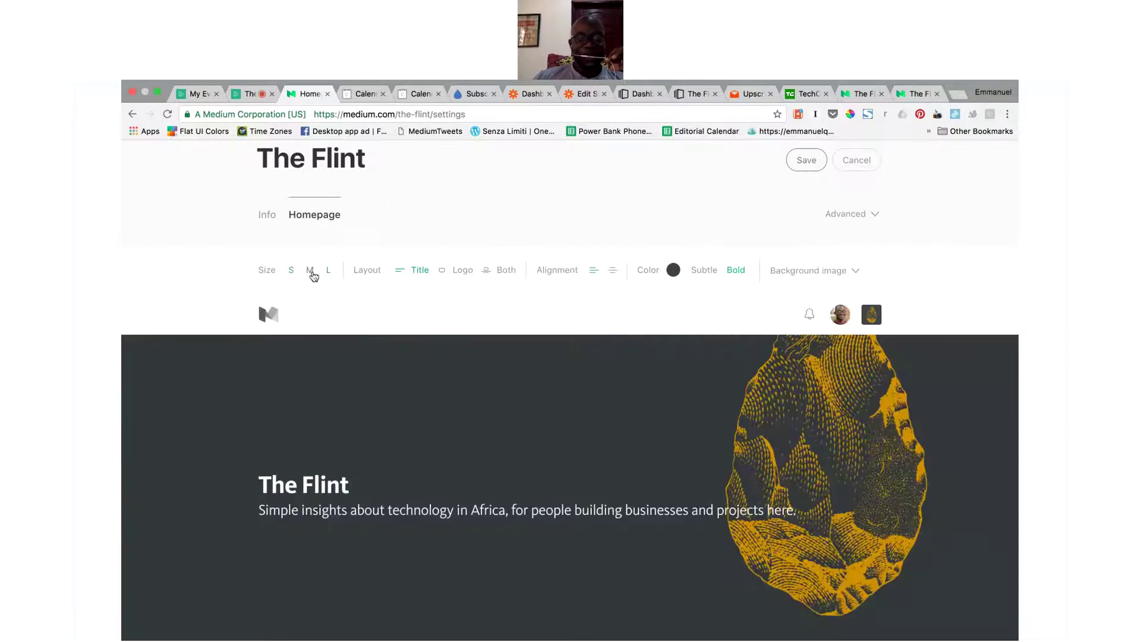
{"action": "left_click", "coordinate": [310, 271]}
{"action": "scroll", "coordinate": [606, 427], "scroll_direction": "down", "scroll_amount": 6}
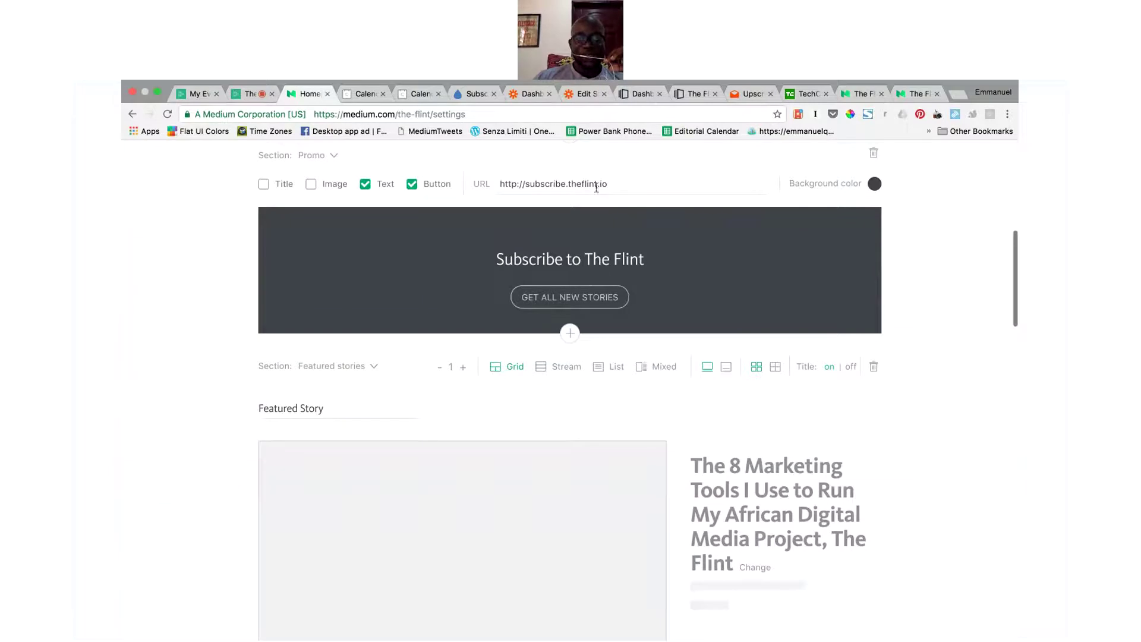
Step: Preview Latest stories as List and Mixed, then set it back to Grid
{"action": "scroll", "coordinate": [627, 318], "scroll_direction": "down", "scroll_amount": 3}
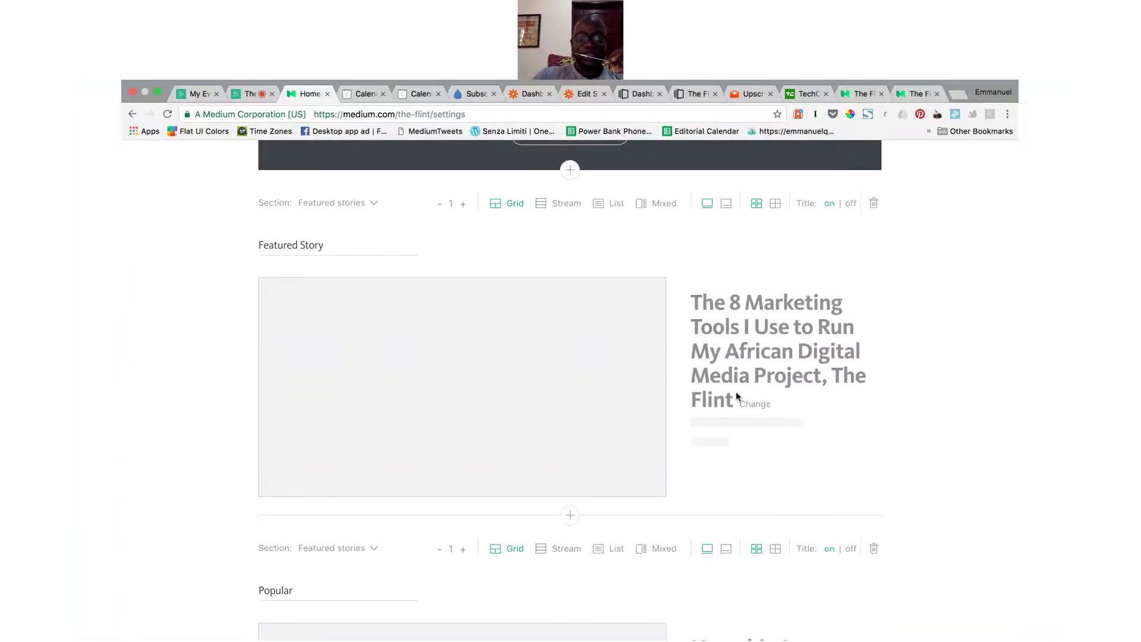
{"action": "scroll", "coordinate": [737, 396], "scroll_direction": "down", "scroll_amount": 6}
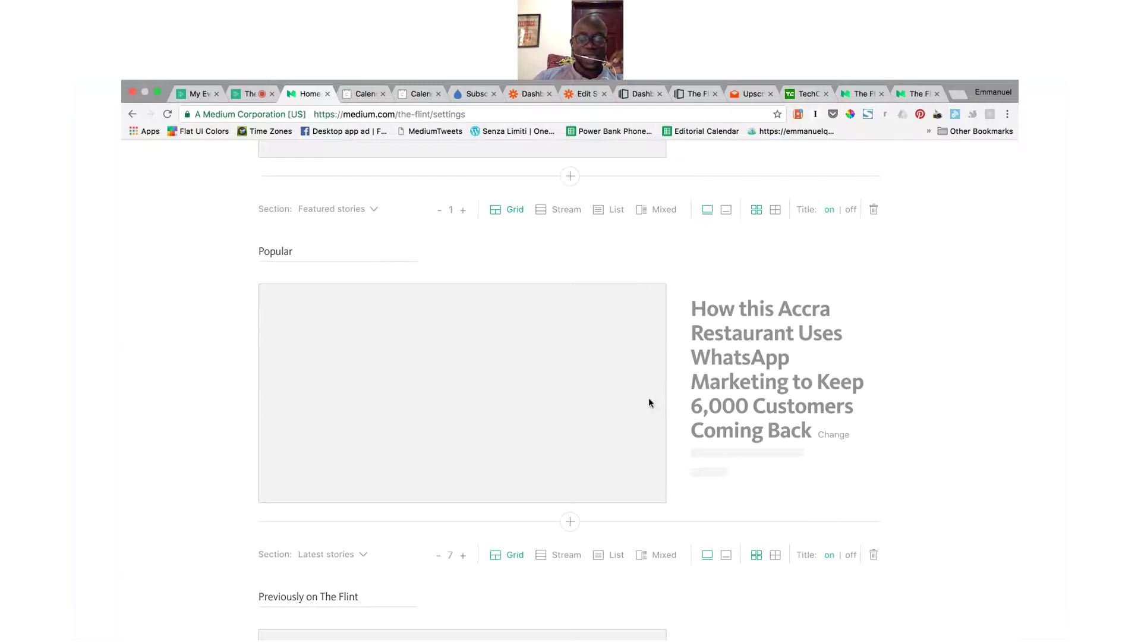
{"action": "scroll", "coordinate": [650, 395], "scroll_direction": "down", "scroll_amount": 5}
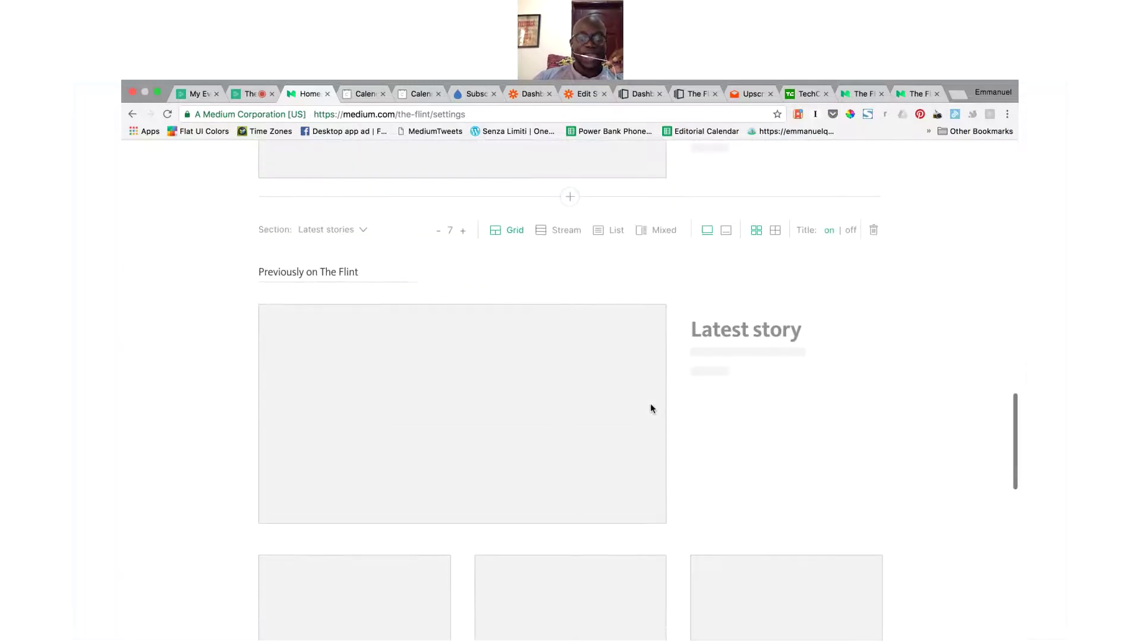
{"action": "scroll", "coordinate": [652, 408], "scroll_direction": "down", "scroll_amount": 2}
{"action": "scroll", "coordinate": [651, 409], "scroll_direction": "down", "scroll_amount": 2}
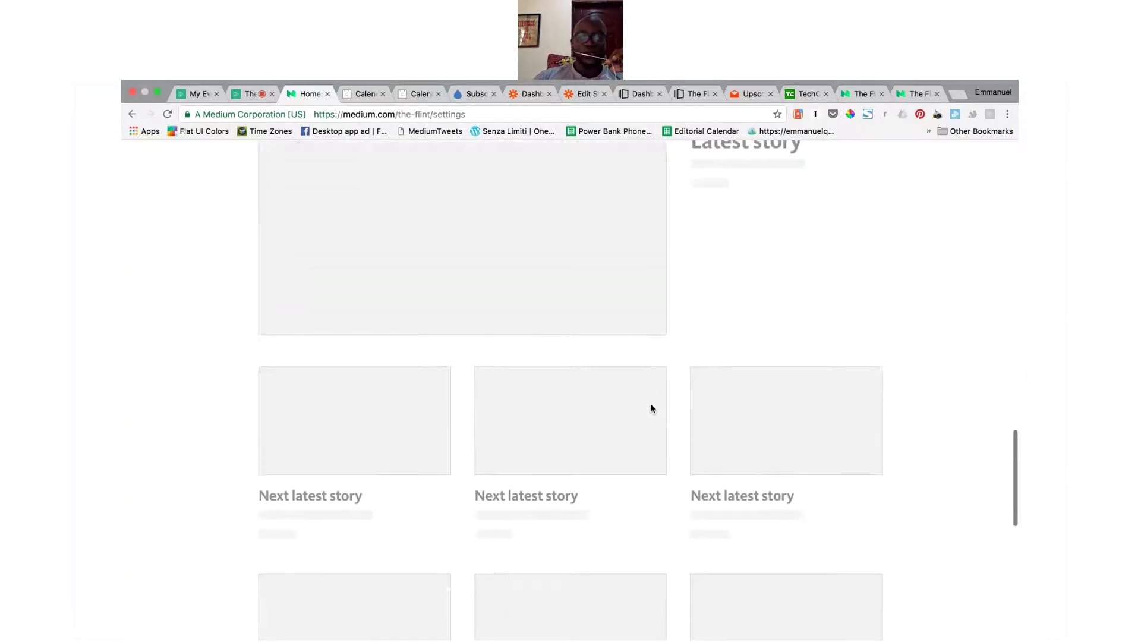
{"action": "scroll", "coordinate": [651, 409], "scroll_direction": "up", "scroll_amount": 5}
{"action": "scroll", "coordinate": [650, 408], "scroll_direction": "up", "scroll_amount": 3}
{"action": "scroll", "coordinate": [650, 405], "scroll_direction": "down", "scroll_amount": 2}
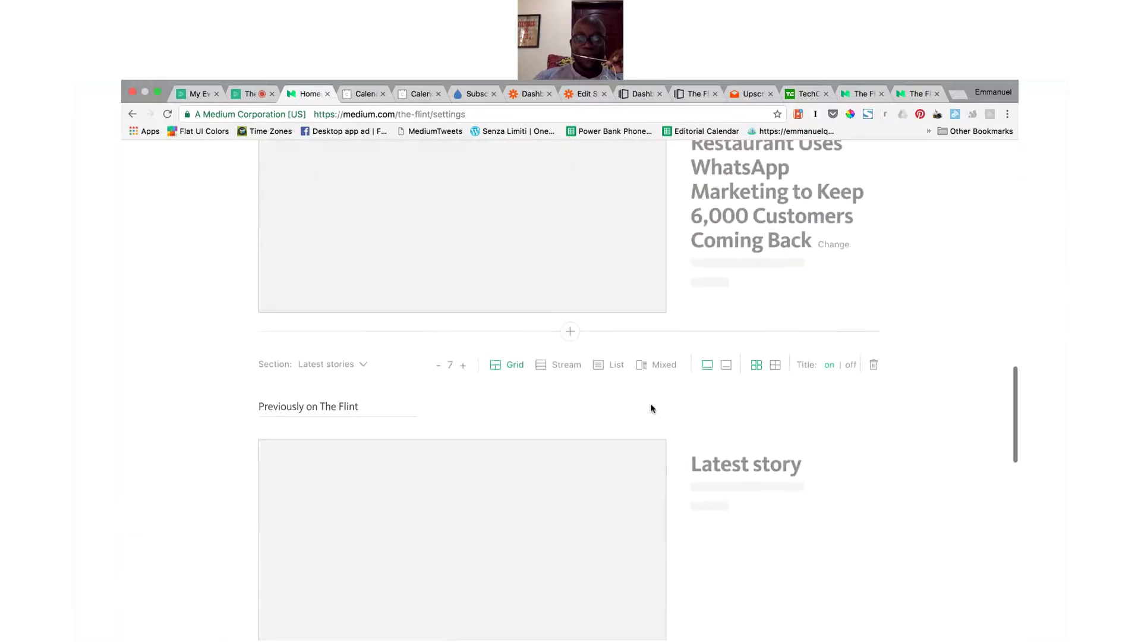
{"action": "left_click", "coordinate": [604, 368]}
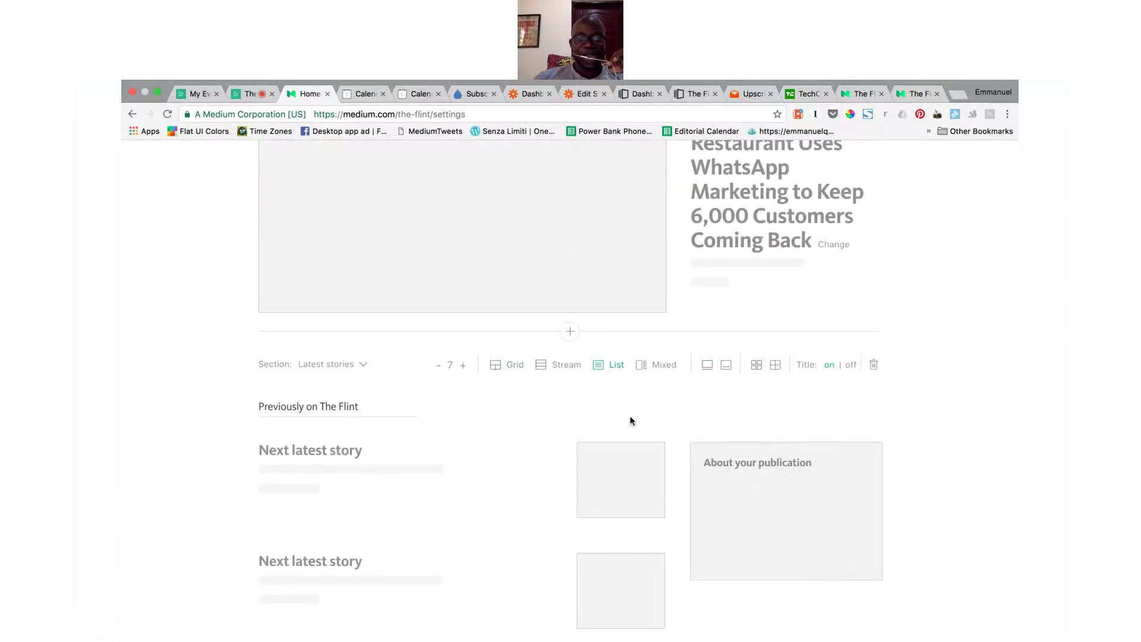
{"action": "scroll", "coordinate": [630, 420], "scroll_direction": "down", "scroll_amount": 3}
{"action": "left_click", "coordinate": [659, 230]}
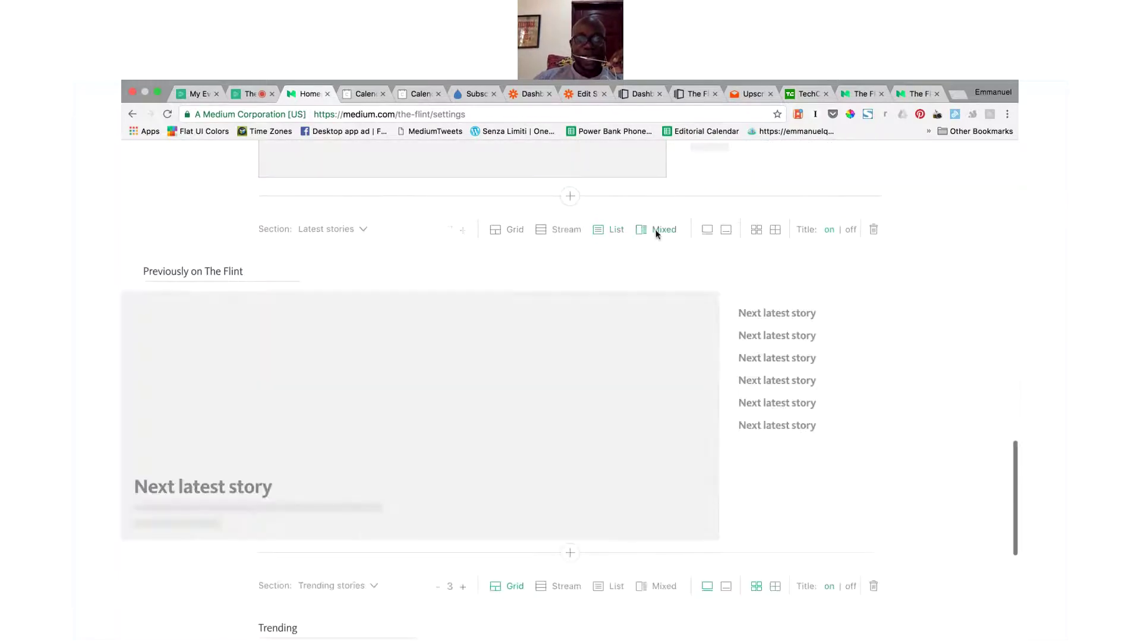
{"action": "left_click", "coordinate": [508, 229]}
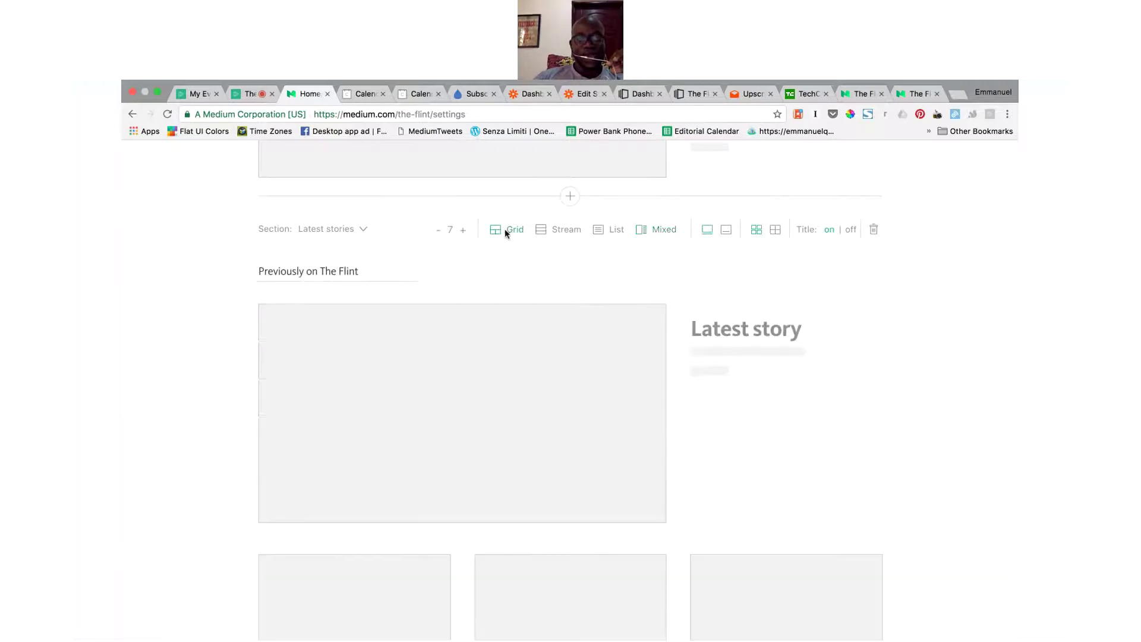
Step: Switch to the live Demio webinar room
{"action": "scroll", "coordinate": [726, 294], "scroll_direction": "up", "scroll_amount": 3}
{"action": "scroll", "coordinate": [725, 294], "scroll_direction": "up", "scroll_amount": 15}
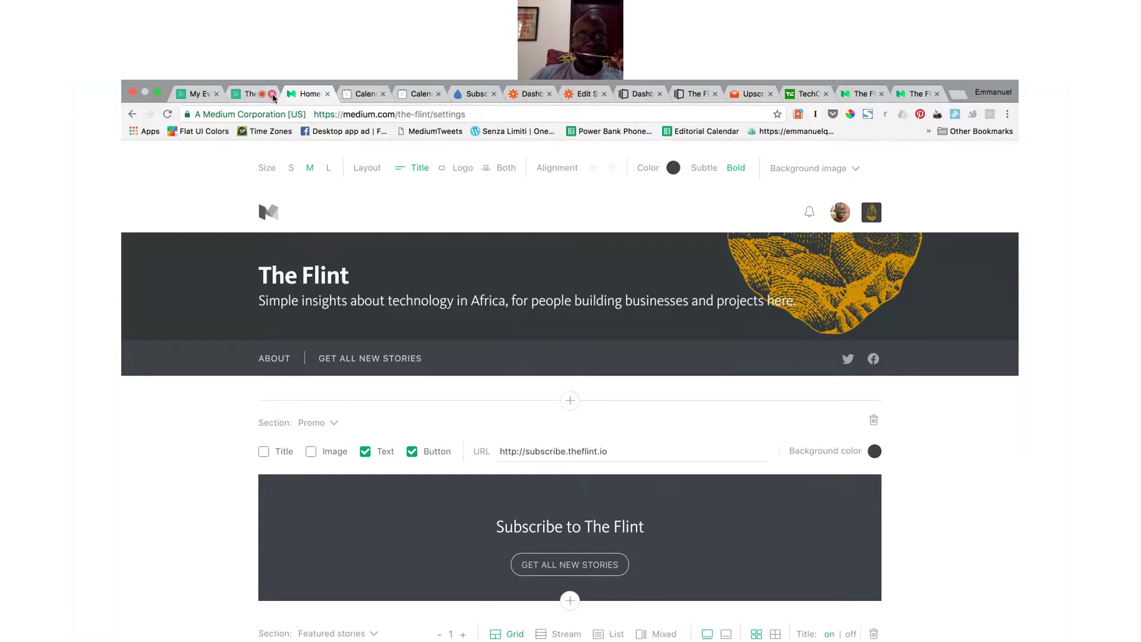
{"action": "left_click", "coordinate": [252, 96]}
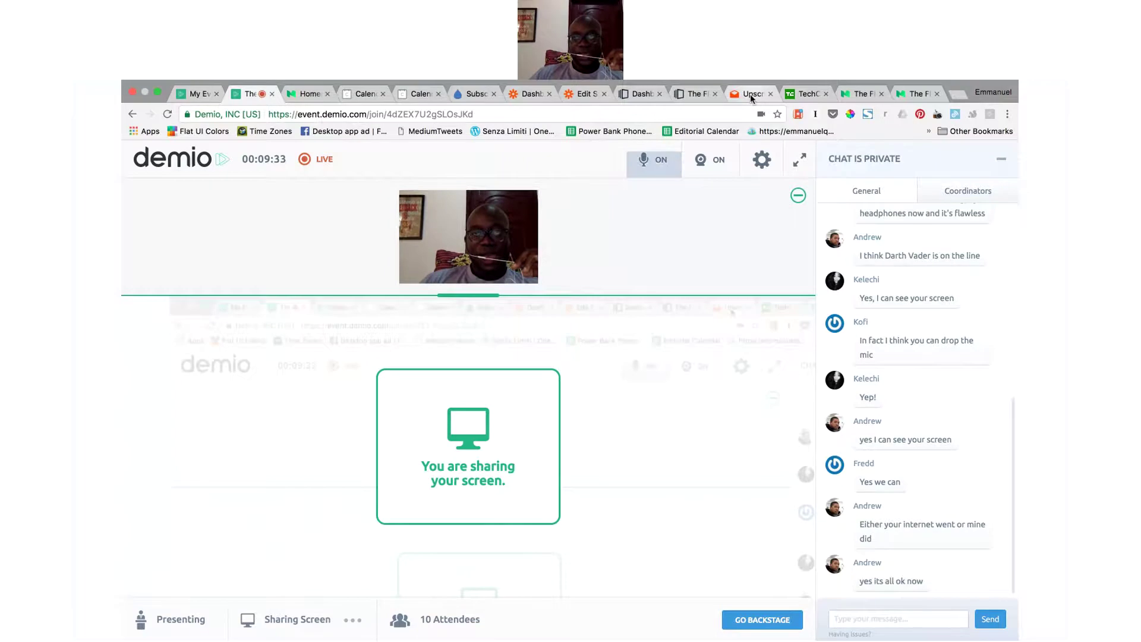
Step: Open the 8 Marketing Tools article from The Flint's home and read down to 'That's it for now!'
{"action": "left_click", "coordinate": [915, 93]}
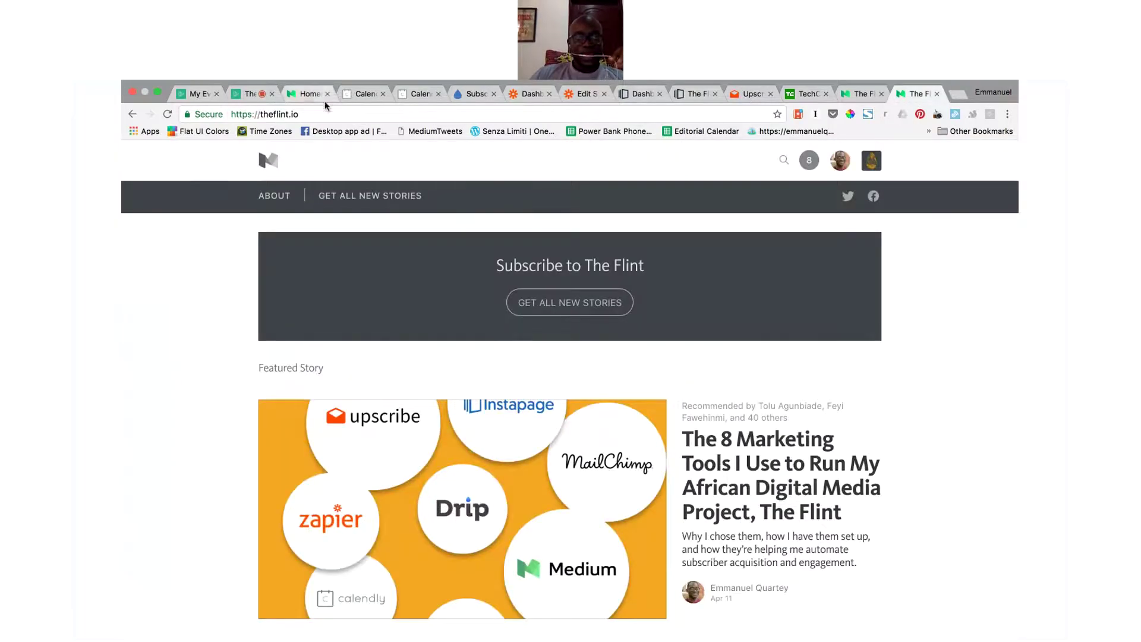
{"action": "left_click", "coordinate": [750, 488]}
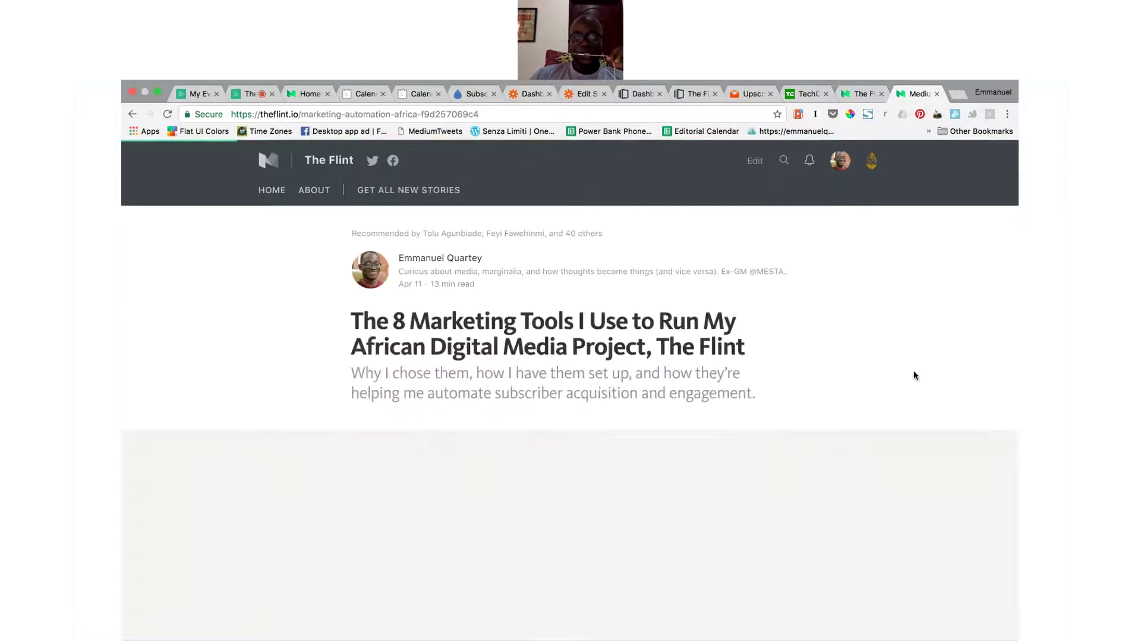
{"action": "scroll", "coordinate": [913, 374], "scroll_direction": "down", "scroll_amount": 15}
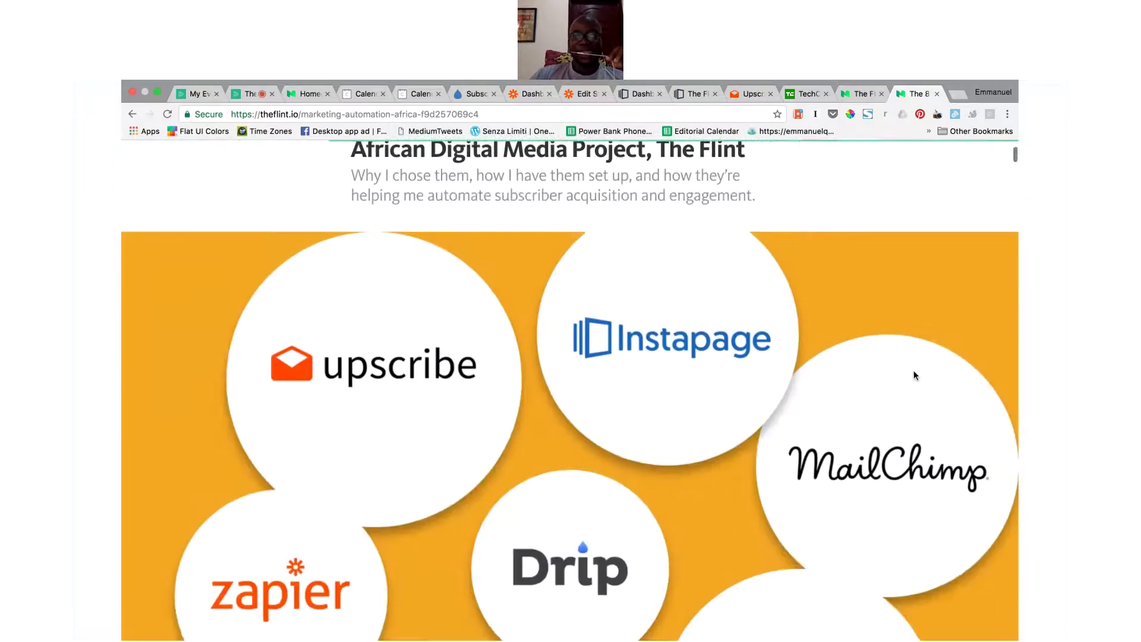
{"action": "scroll", "coordinate": [914, 375], "scroll_direction": "down", "scroll_amount": 15}
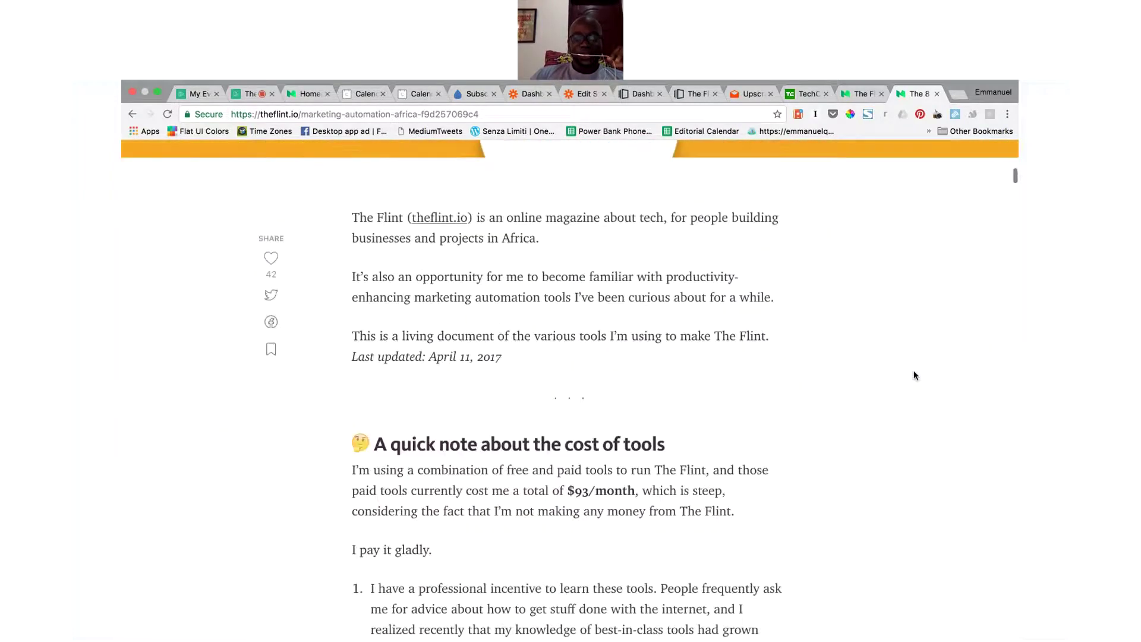
{"action": "scroll", "coordinate": [914, 375], "scroll_direction": "down", "scroll_amount": 5}
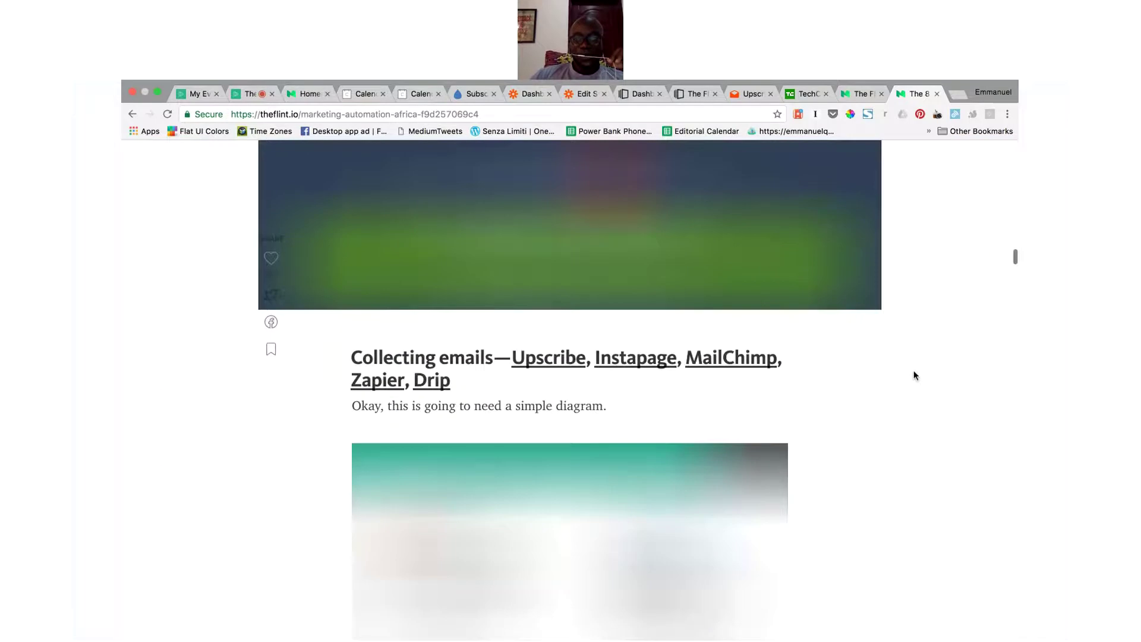
{"action": "scroll", "coordinate": [914, 375], "scroll_direction": "down", "scroll_amount": 10}
{"action": "scroll", "coordinate": [914, 385], "scroll_direction": "down", "scroll_amount": 15}
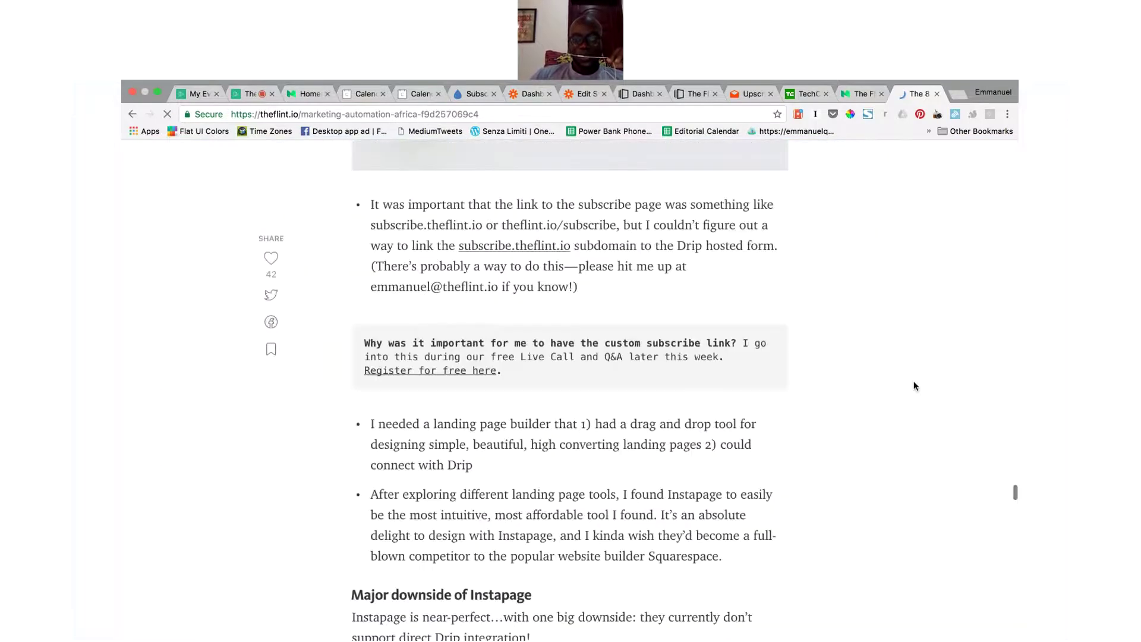
{"action": "scroll", "coordinate": [913, 383], "scroll_direction": "down", "scroll_amount": 15}
{"action": "scroll", "coordinate": [913, 383], "scroll_direction": "down", "scroll_amount": 8}
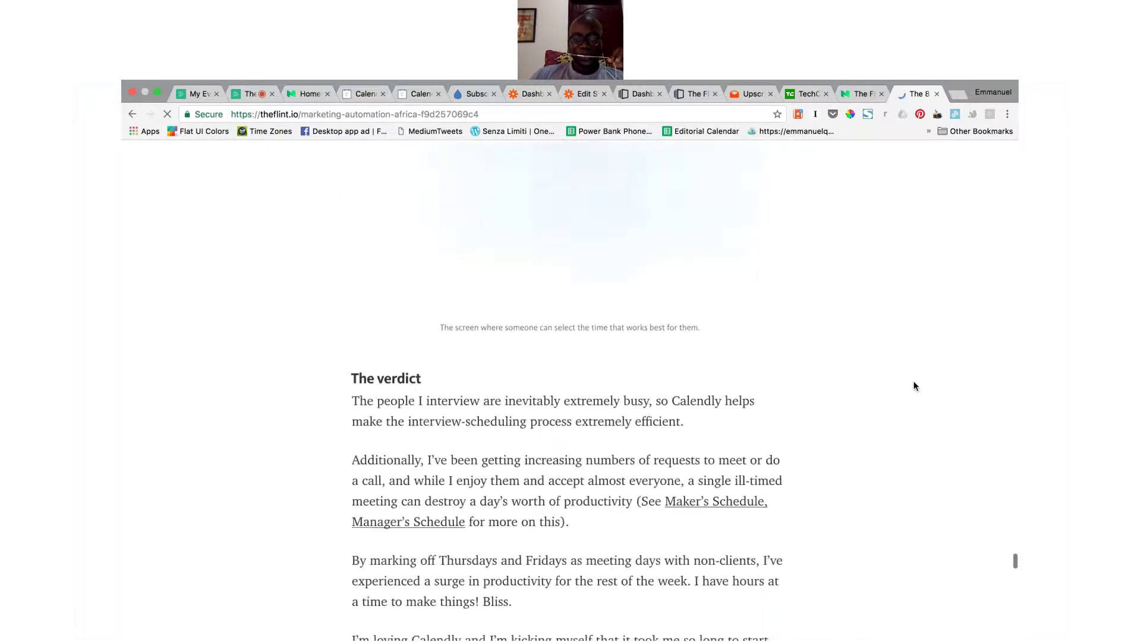
{"action": "scroll", "coordinate": [914, 386], "scroll_direction": "down", "scroll_amount": 12}
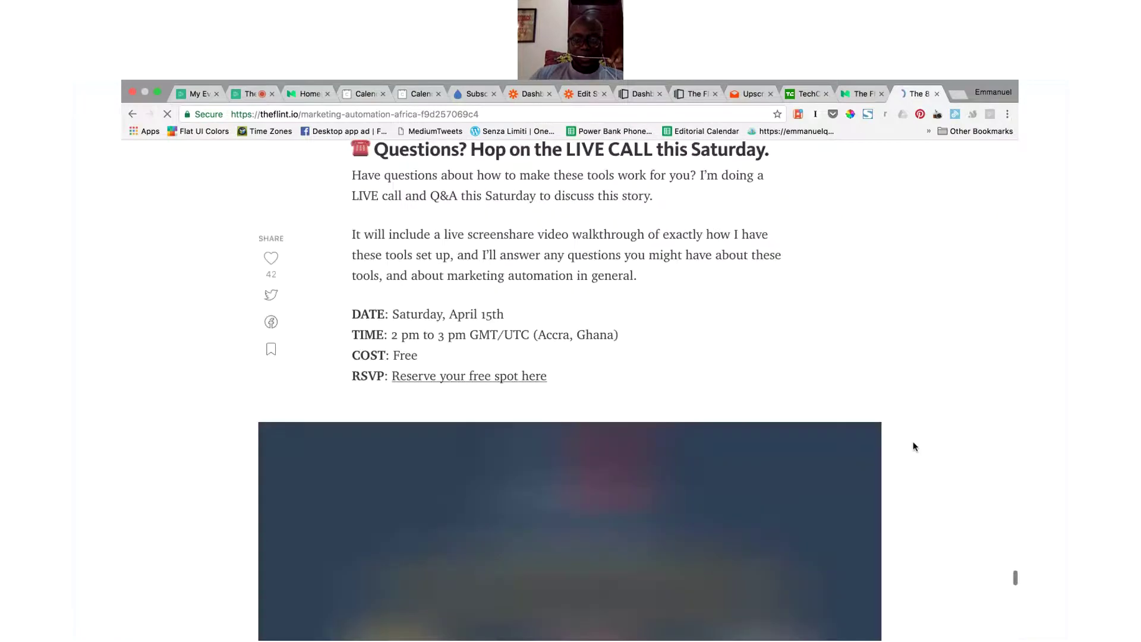
{"action": "scroll", "coordinate": [914, 446], "scroll_direction": "down", "scroll_amount": 10}
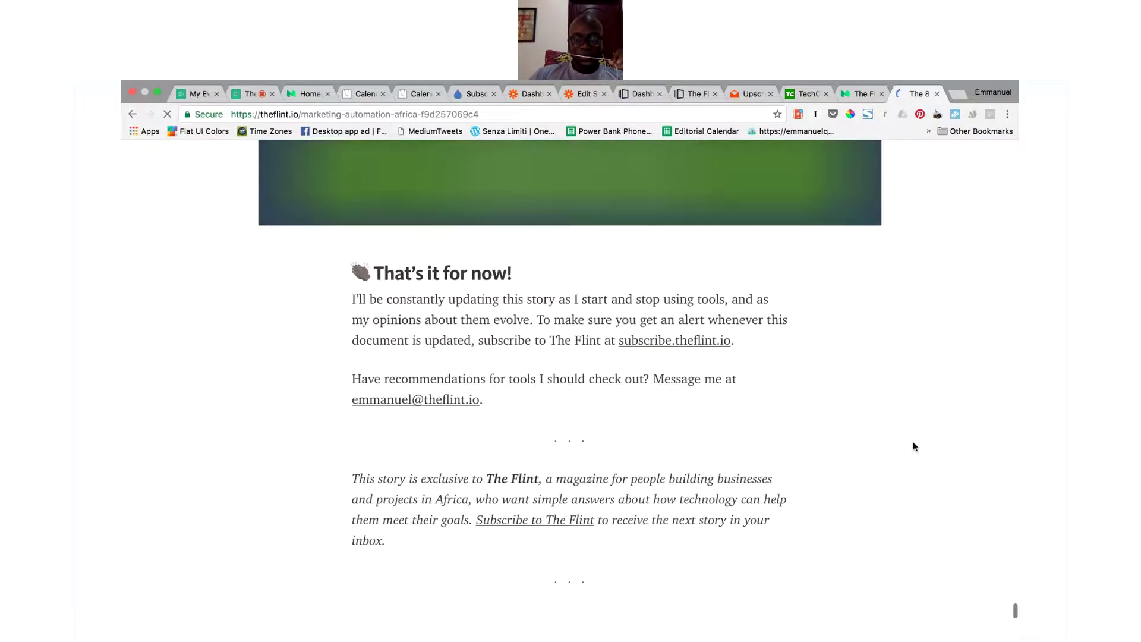
{"action": "scroll", "coordinate": [914, 446], "scroll_direction": "down", "scroll_amount": 5}
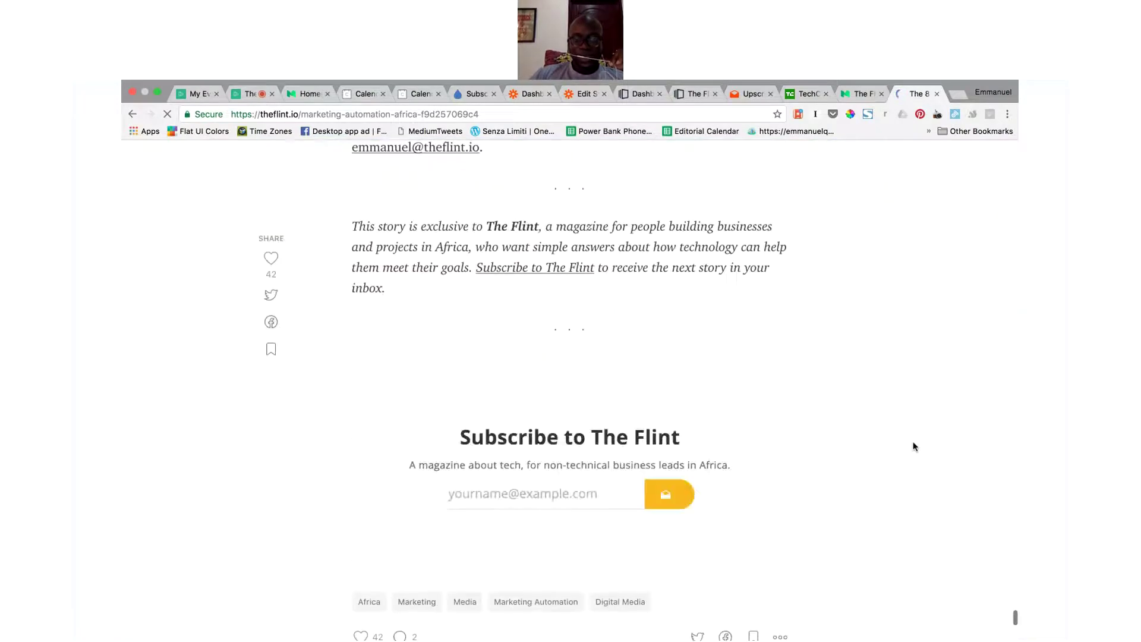
Step: Paste an e-mail address into the article's subscribe form, then switch to the Upscribe dashboard
{"action": "scroll", "coordinate": [914, 446], "scroll_direction": "down", "scroll_amount": 1}
{"action": "left_click", "coordinate": [588, 458]}
{"action": "key", "text": "super+v"}
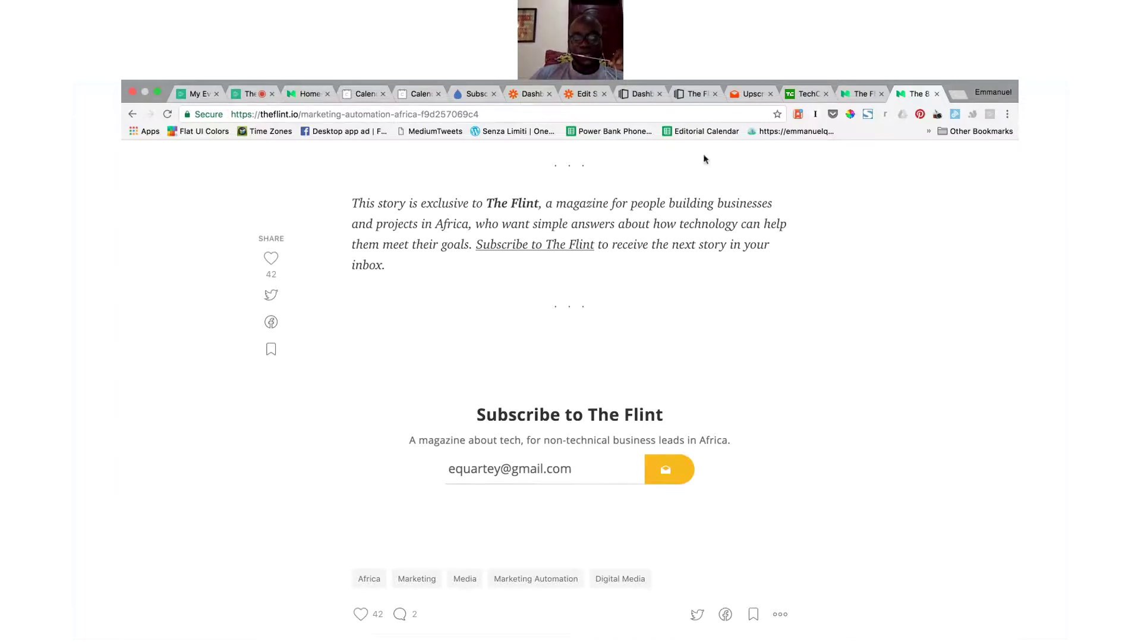
{"action": "left_click", "coordinate": [738, 97]}
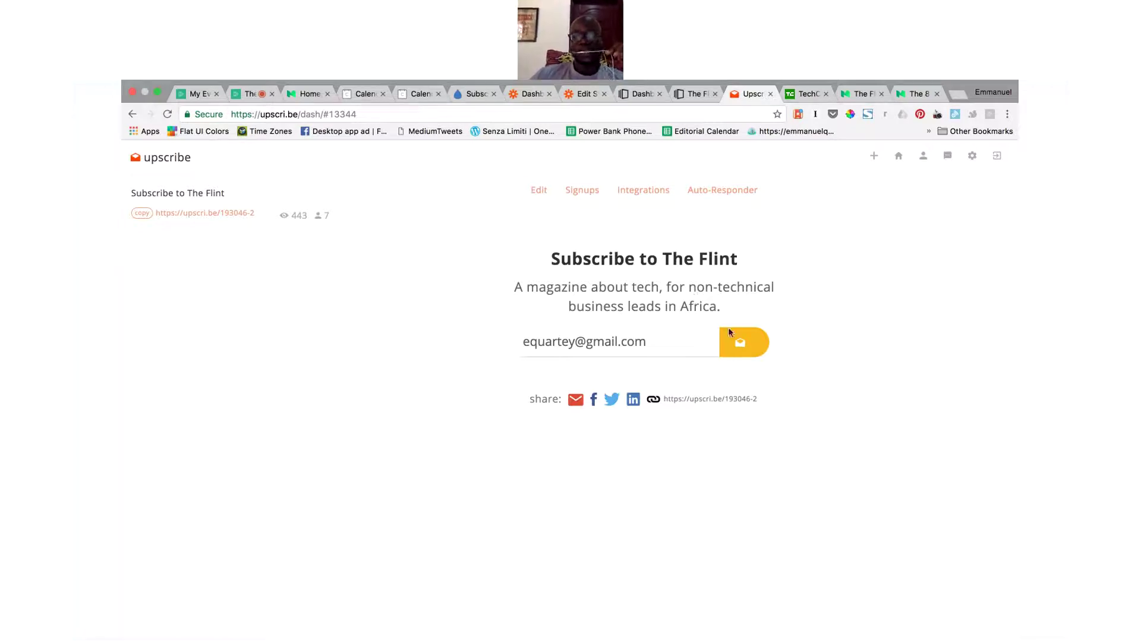
Step: Open the Upscribe form's Edit settings, copy its short share link, and return to The Flint article
{"action": "left_click", "coordinate": [539, 190]}
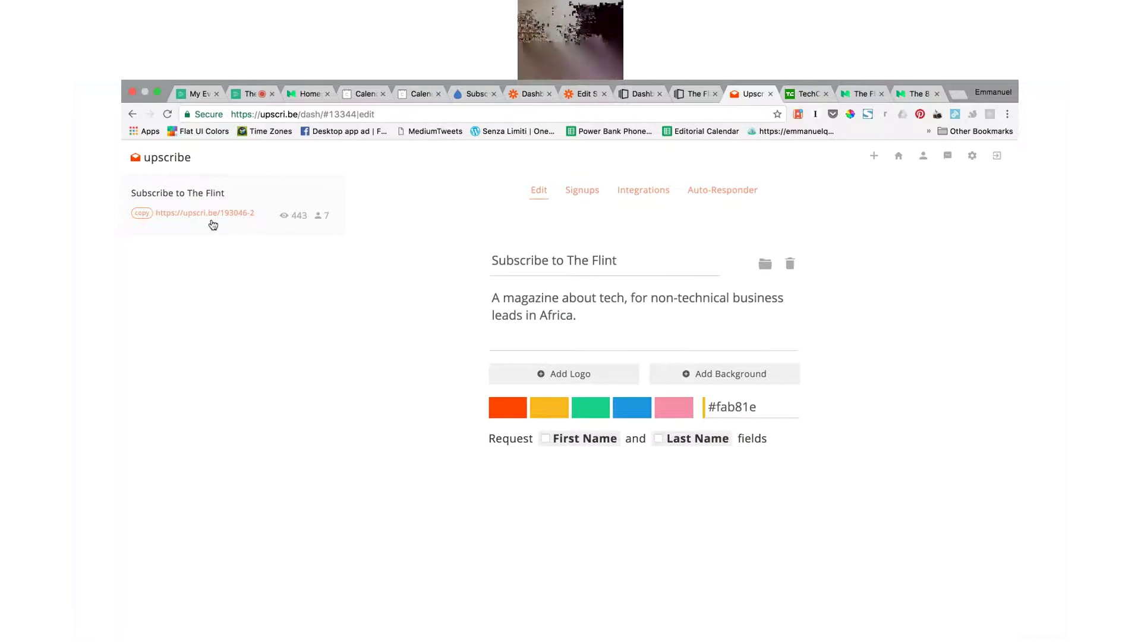
{"action": "left_click", "coordinate": [142, 214]}
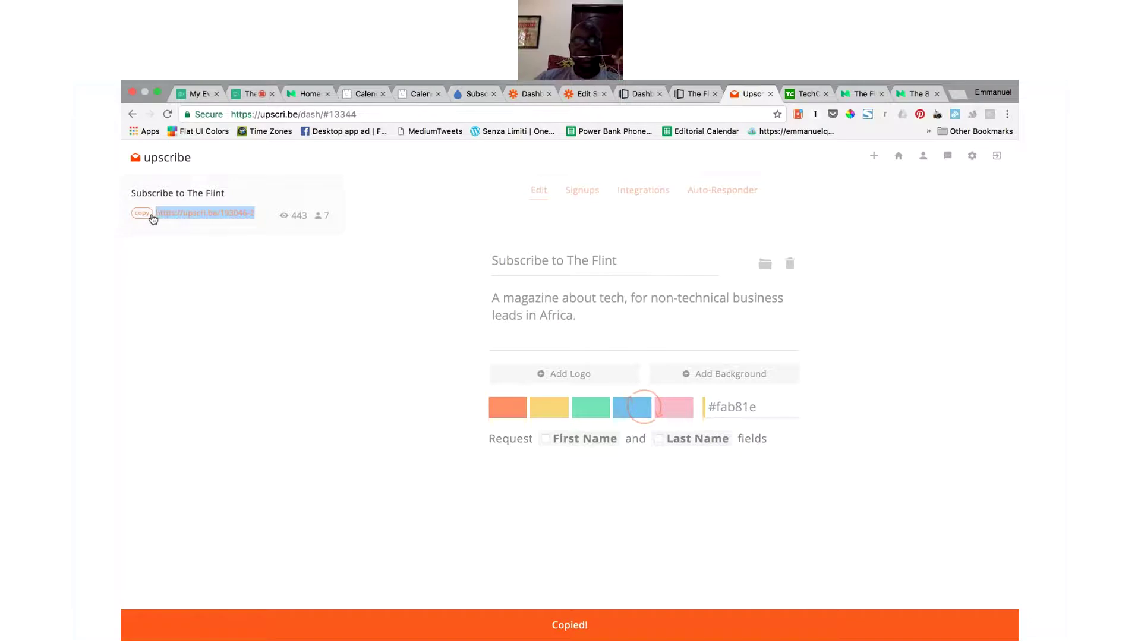
{"action": "left_click", "coordinate": [864, 98]}
{"action": "key", "text": "ctrl+Tab"}
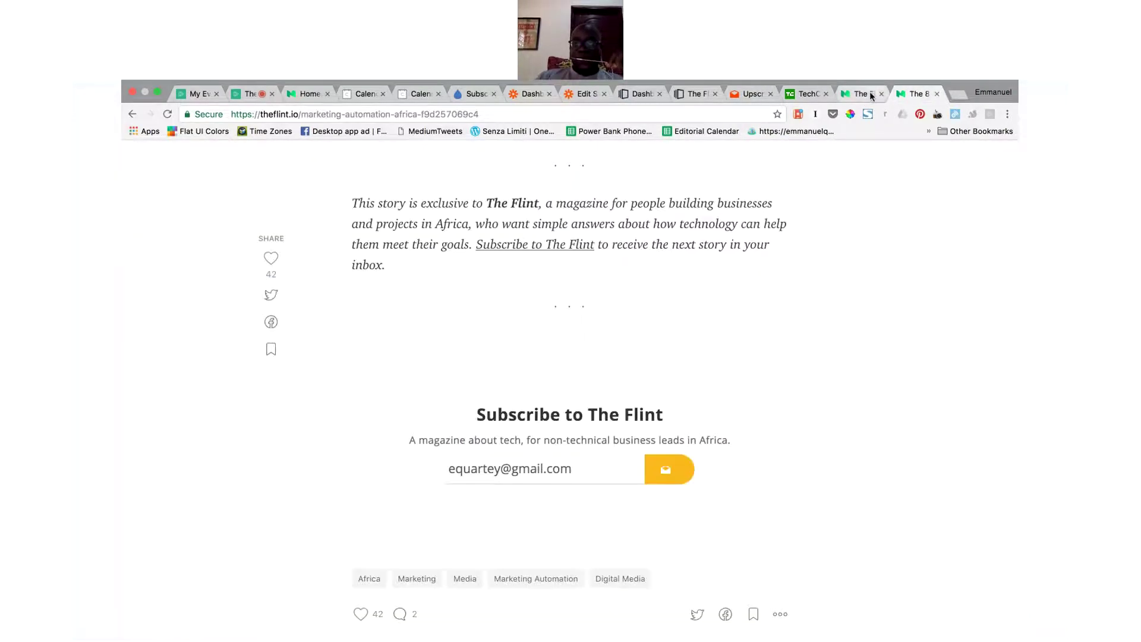
Step: Open The Flint's Medium article for editing, then go back to the Upscribe form dashboard
{"action": "left_click", "coordinate": [871, 96]}
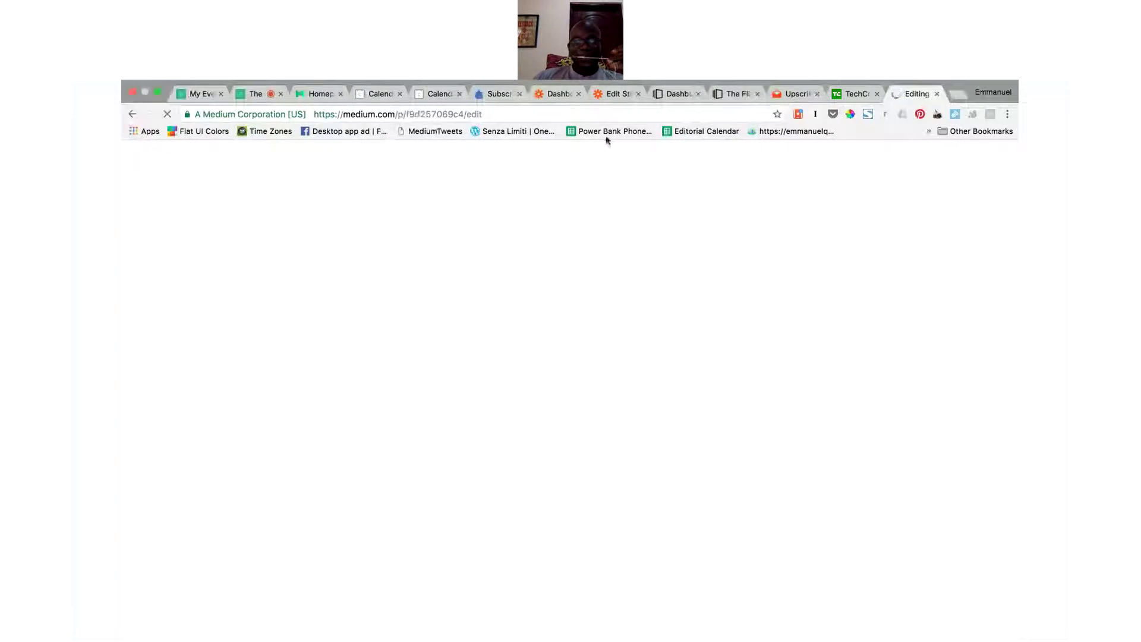
{"action": "left_click", "coordinate": [794, 97]}
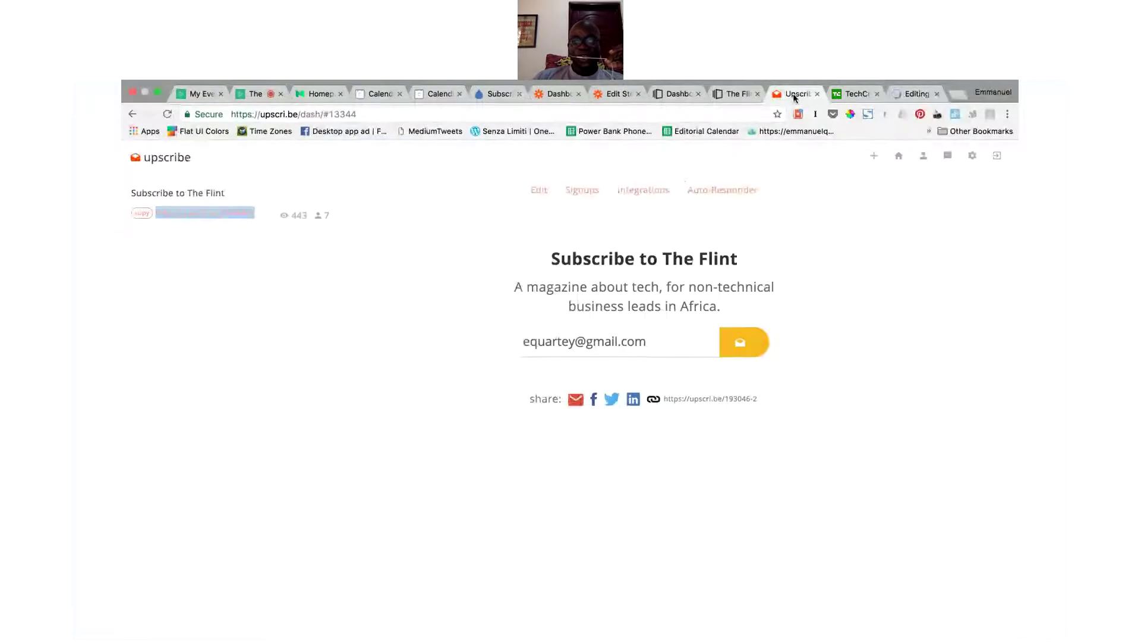
Step: Show the 'Subscribe to The Flint' form's Integrations page, reviewing its Drip workflow link and other services
{"action": "left_click", "coordinate": [643, 196]}
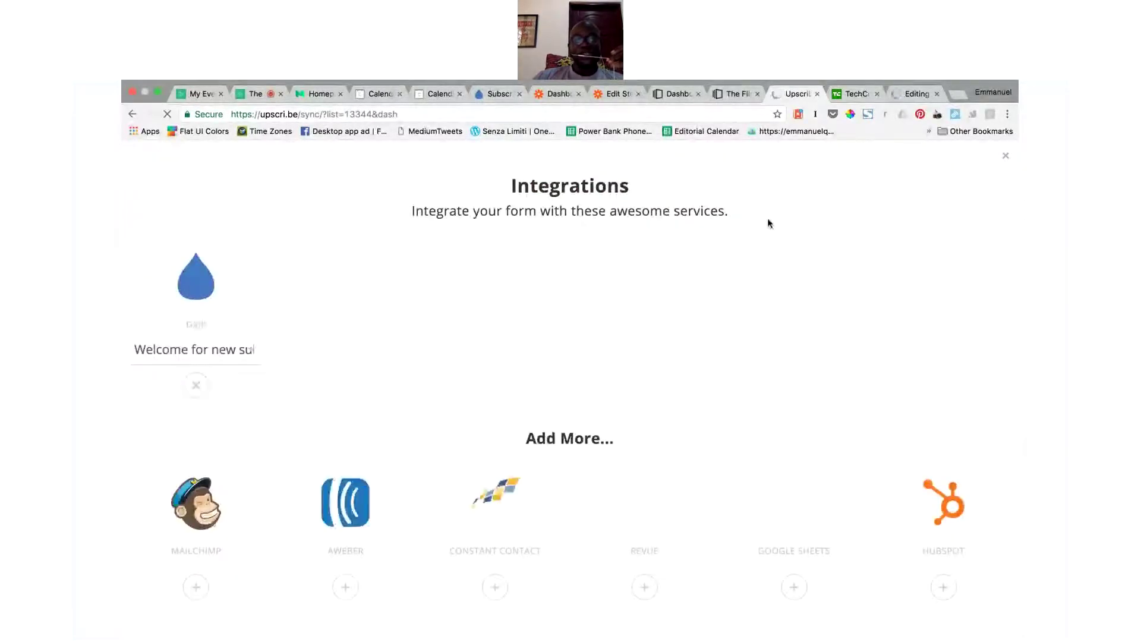
{"action": "scroll", "coordinate": [768, 224], "scroll_direction": "down", "scroll_amount": 2}
{"action": "scroll", "coordinate": [767, 221], "scroll_direction": "up", "scroll_amount": 3}
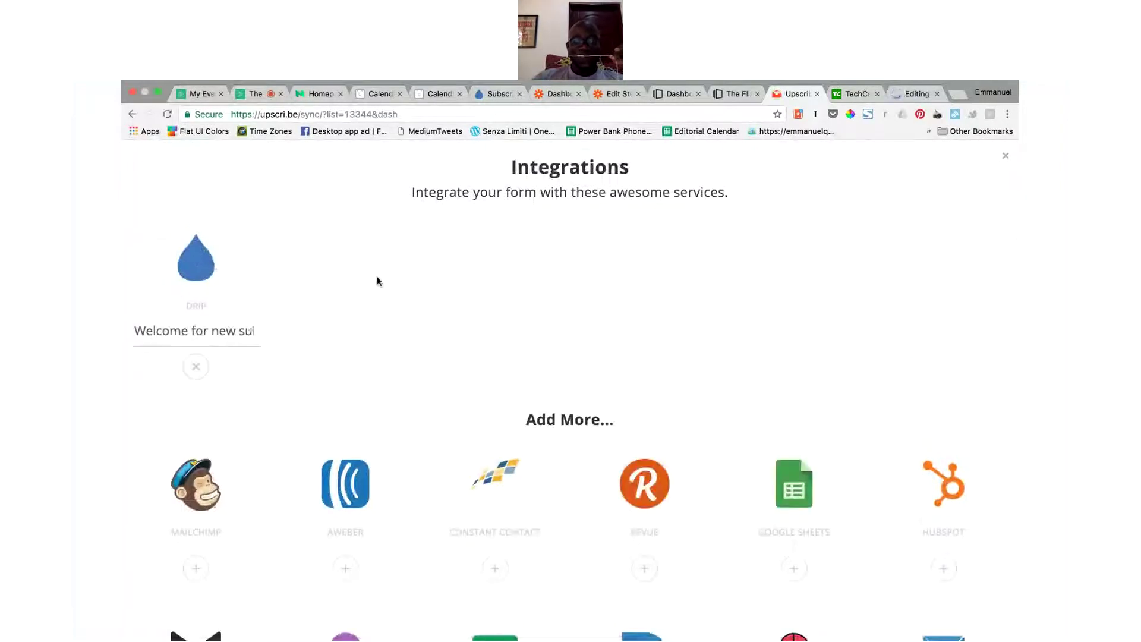
{"action": "scroll", "coordinate": [377, 279], "scroll_direction": "down", "scroll_amount": 4}
{"action": "scroll", "coordinate": [377, 280], "scroll_direction": "up", "scroll_amount": 2}
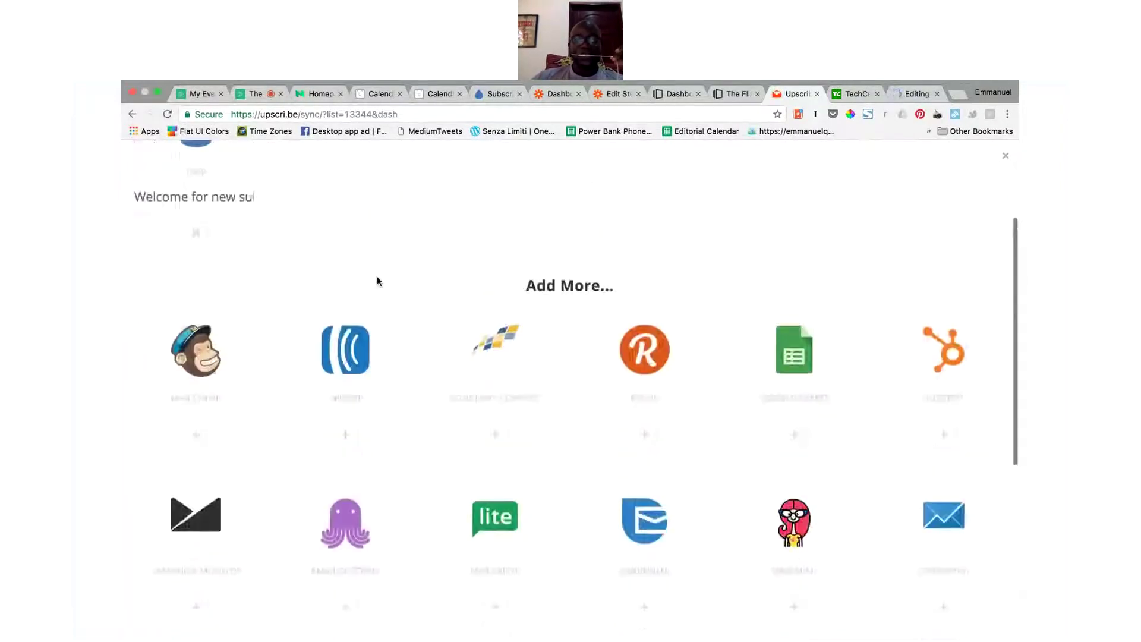
{"action": "scroll", "coordinate": [377, 280], "scroll_direction": "up", "scroll_amount": 3}
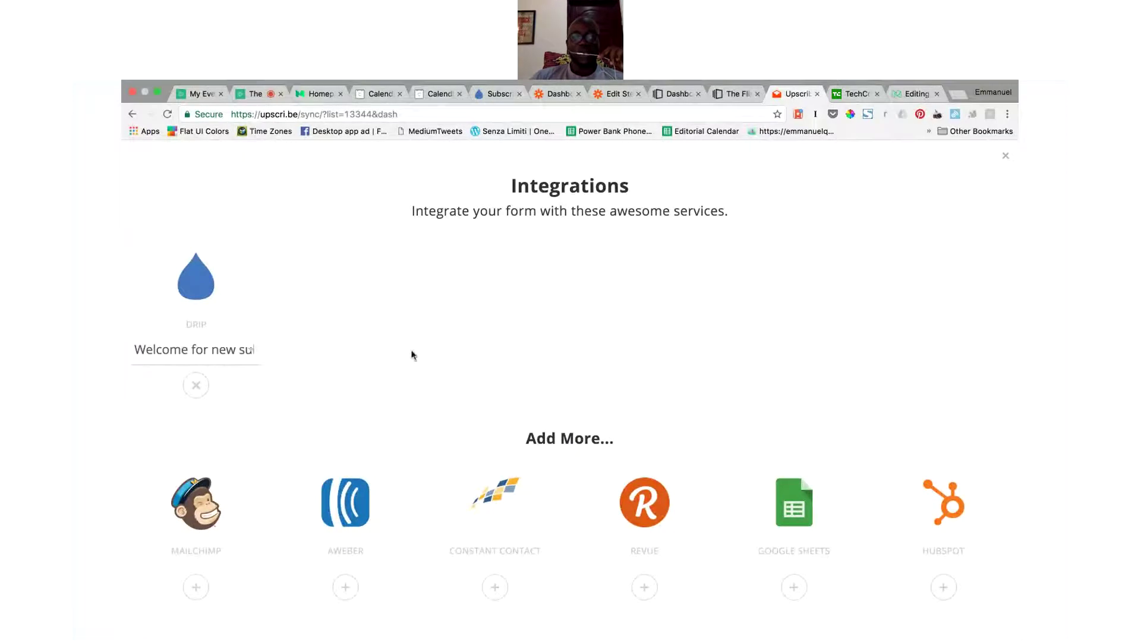
Step: Embed the upscri.be subscribe form below 'Last updated', remove it again, and publish the changes
{"action": "left_click", "coordinate": [915, 93]}
{"action": "scroll", "coordinate": [651, 382], "scroll_direction": "down", "scroll_amount": 12}
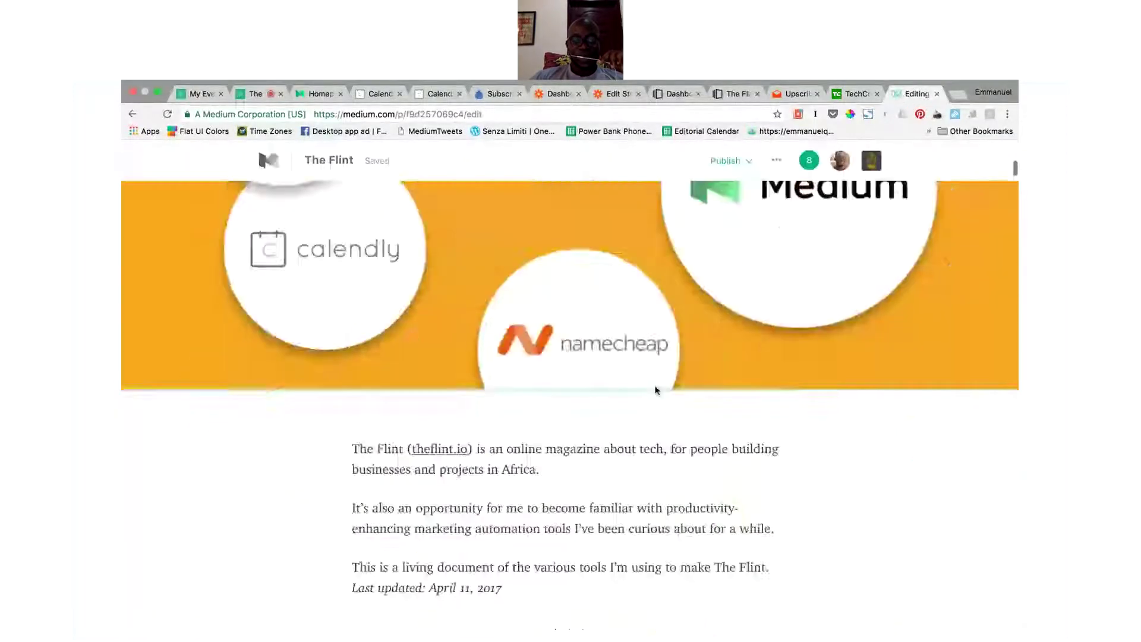
{"action": "scroll", "coordinate": [650, 386], "scroll_direction": "up", "scroll_amount": 3}
{"action": "left_click", "coordinate": [572, 343]}
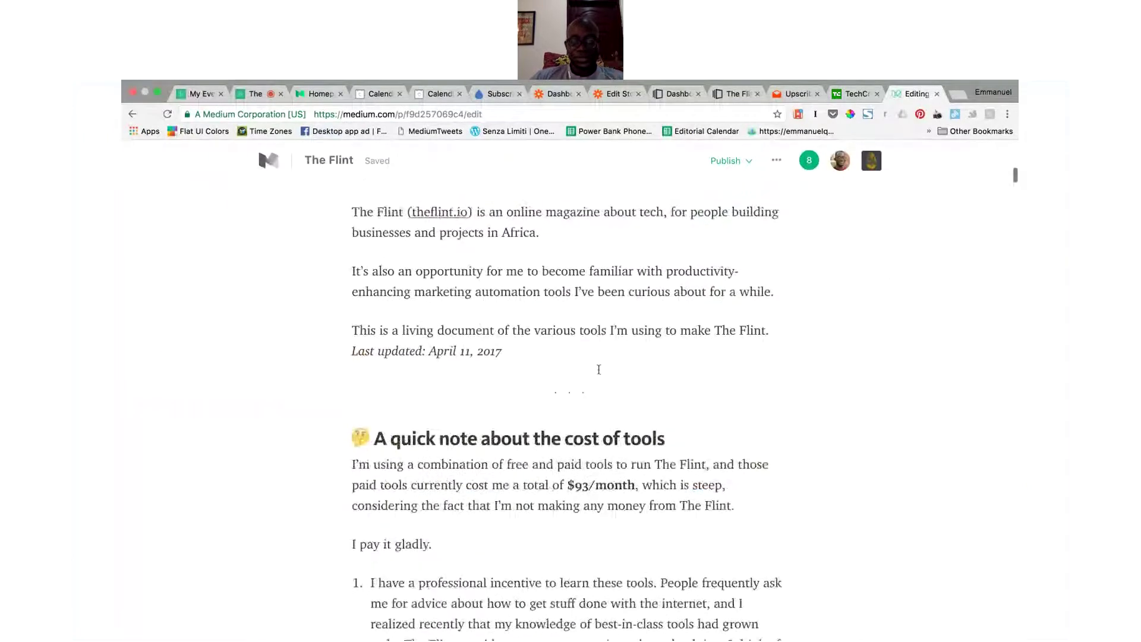
{"action": "key", "text": "Return"}
{"action": "type", "text": "https://upscri.be/193046-2"}
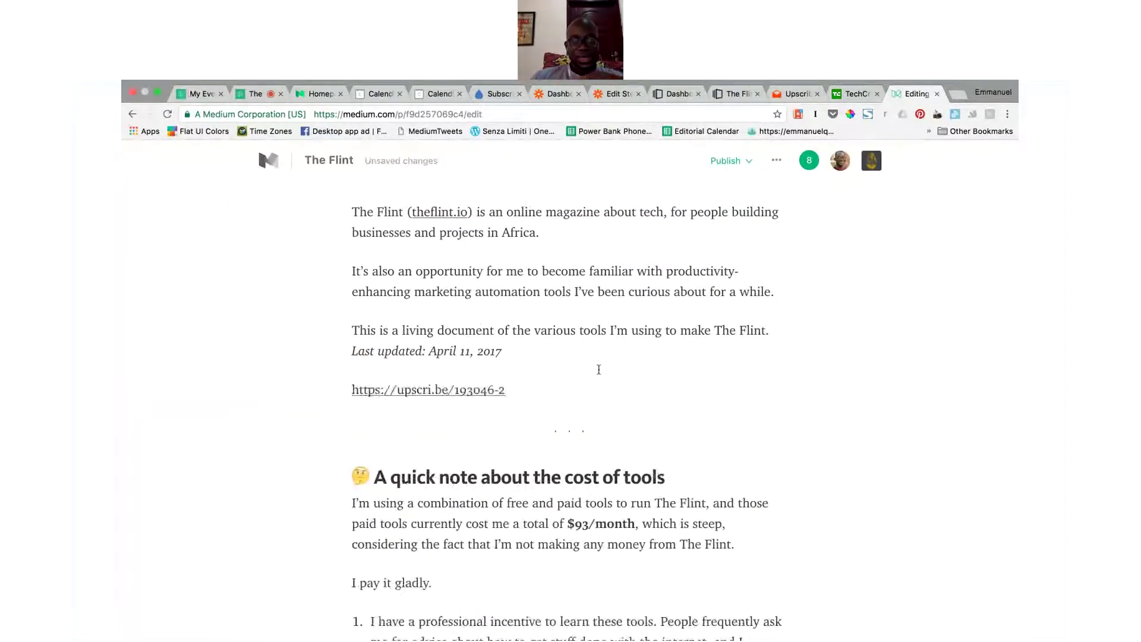
{"action": "key", "text": "Return"}
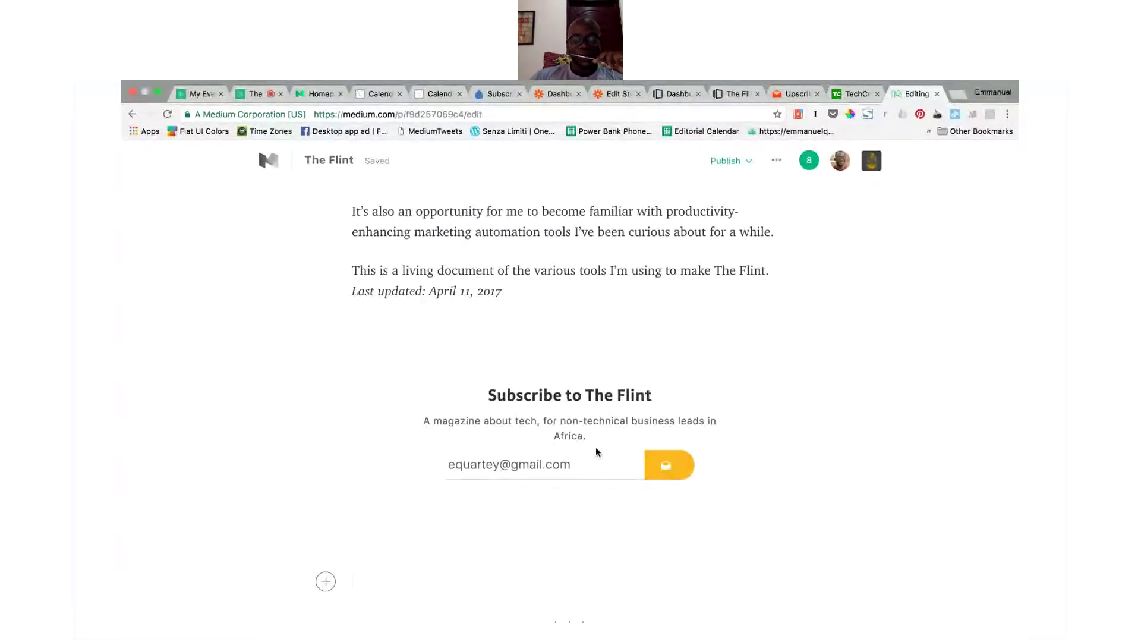
{"action": "key", "text": "BackSpace"}
{"action": "key", "text": "BackSpace"}
{"action": "key", "text": "BackSpace"}
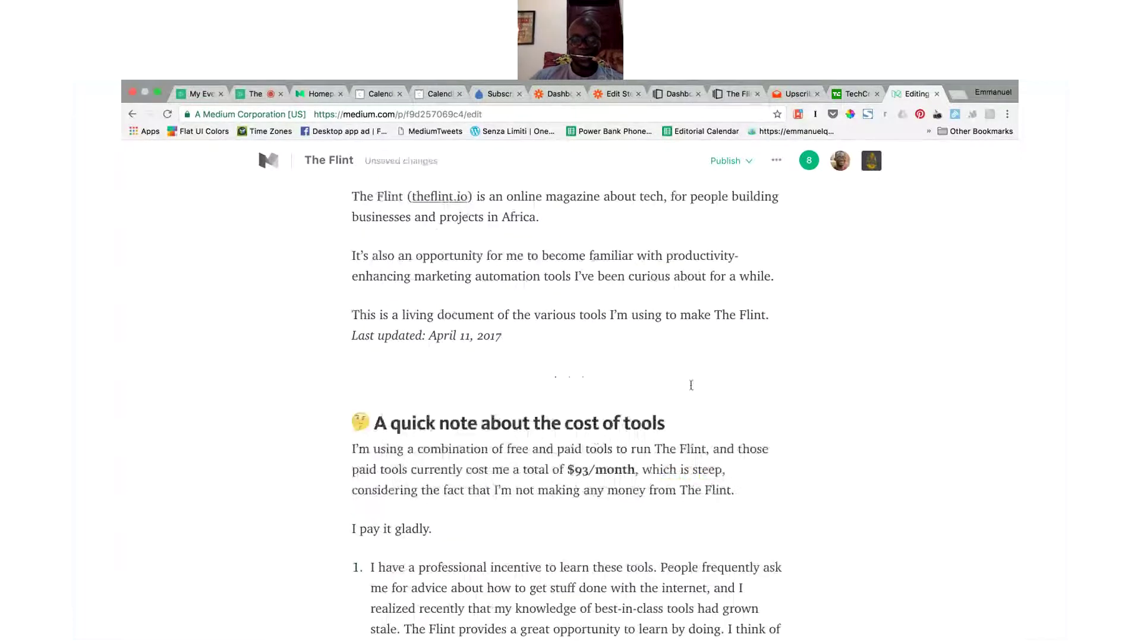
{"action": "left_click", "coordinate": [744, 159]}
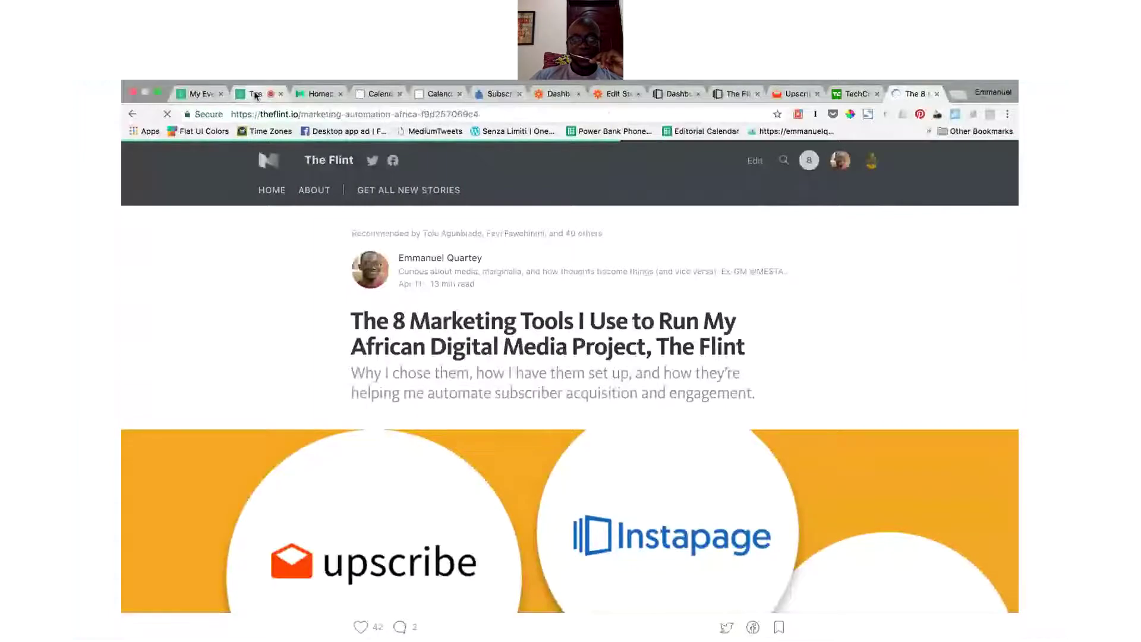
Step: Bring up Instapage's dashboard listing The Flint landing page at subscribe.theflint.io
{"action": "left_click", "coordinate": [680, 97]}
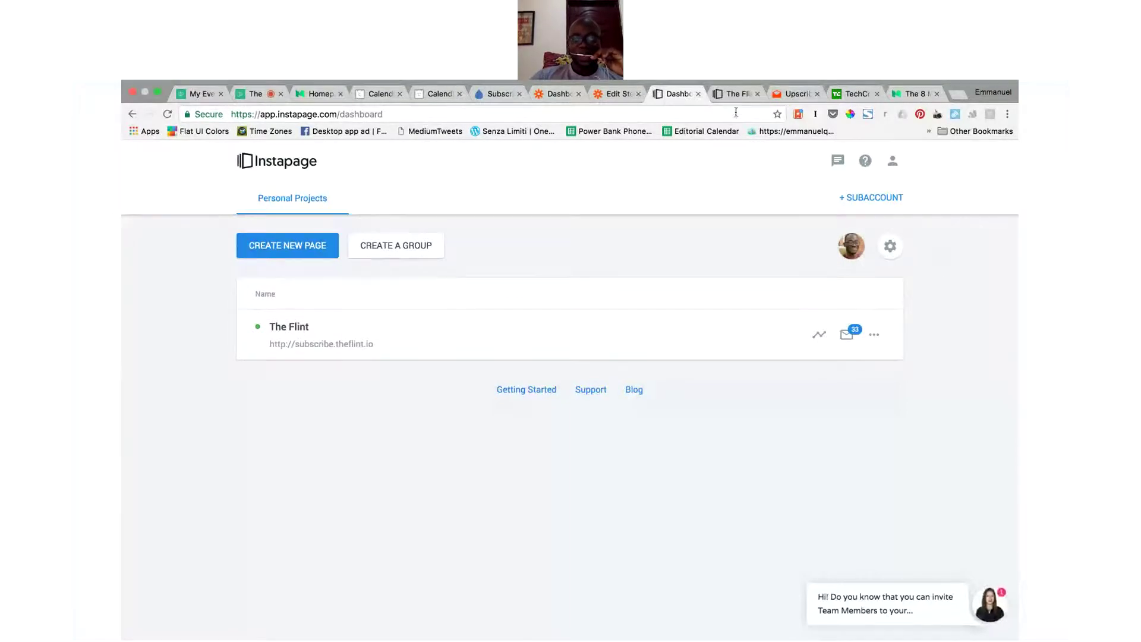
Step: Open The Flint landing page in the builder, moving the logo and undoing it to keep the layout
{"action": "left_click", "coordinate": [725, 95]}
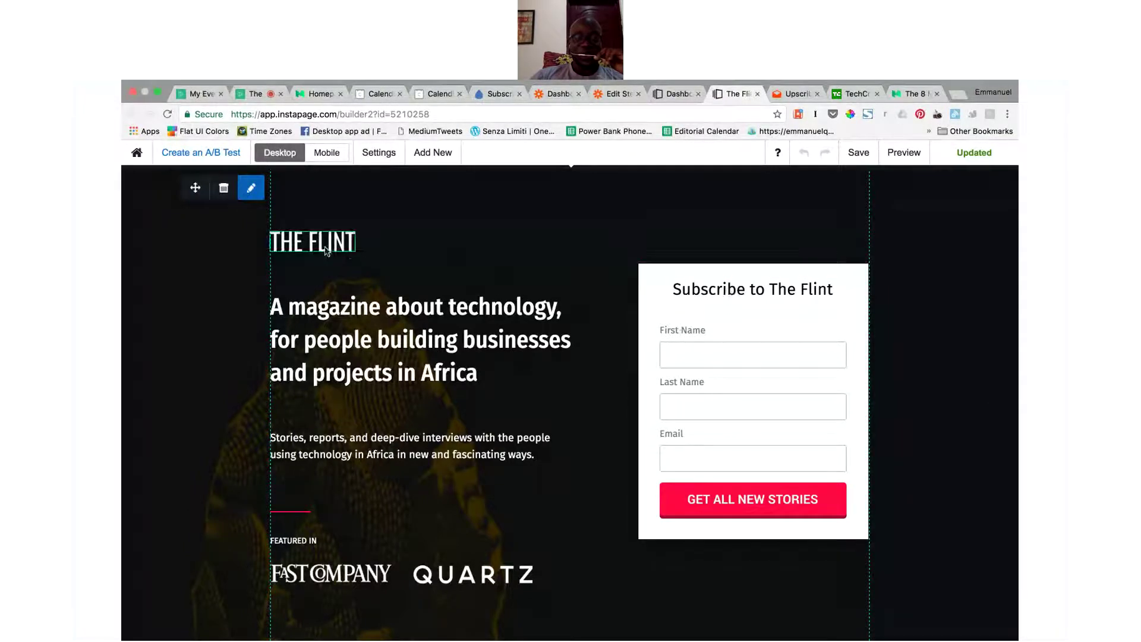
{"action": "left_click_drag", "start_coordinate": [331, 246], "coordinate": [475, 254]}
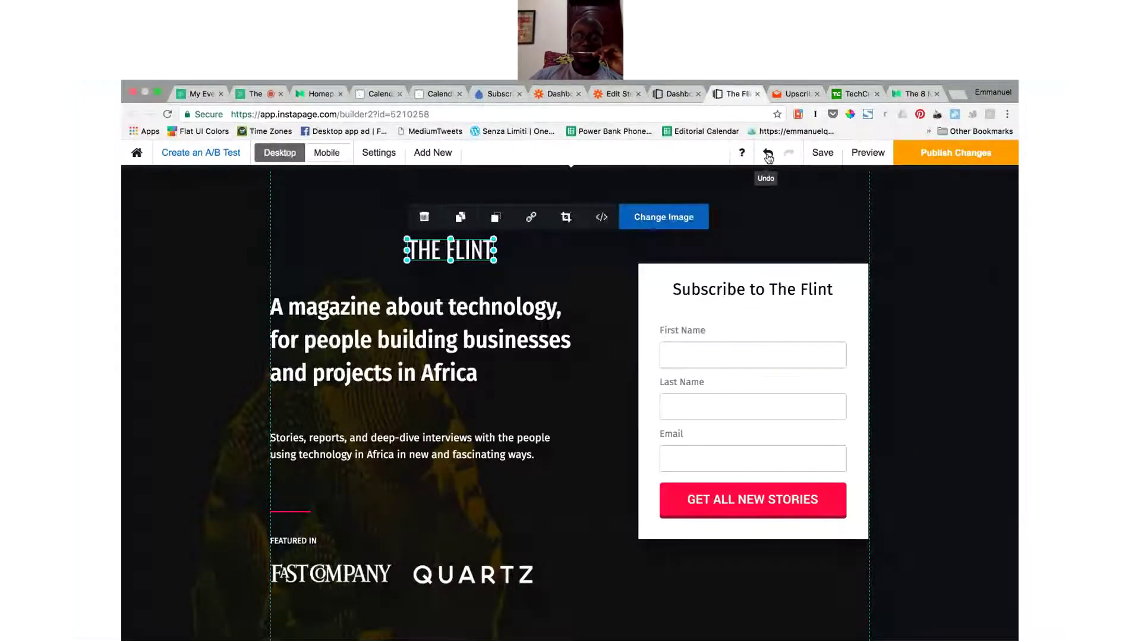
{"action": "left_click", "coordinate": [767, 156]}
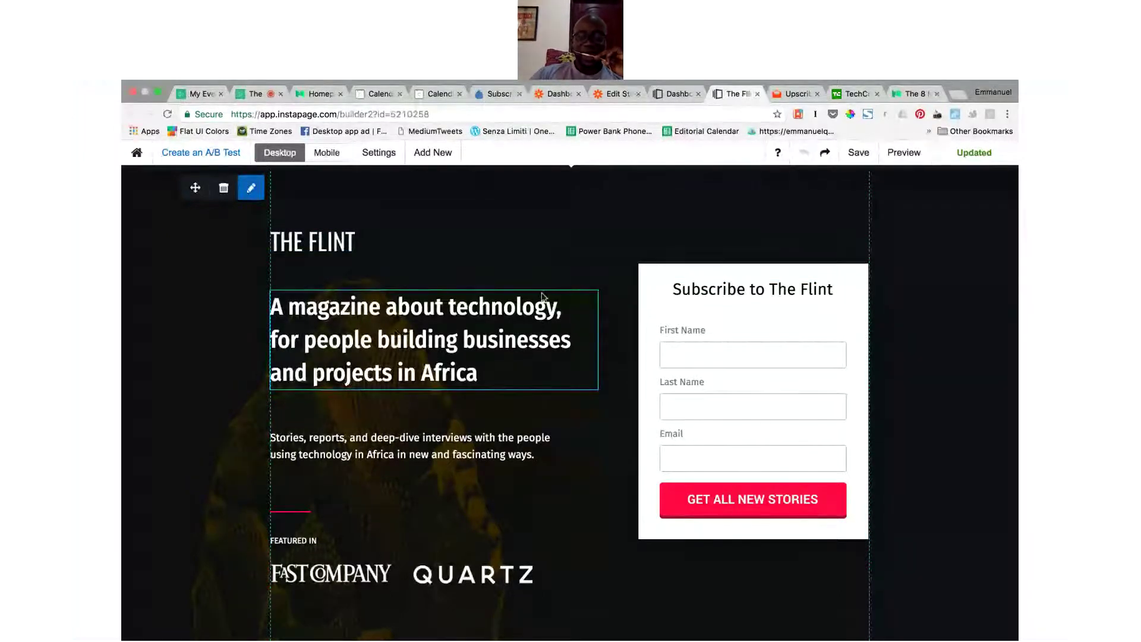
{"action": "scroll", "coordinate": [378, 271], "scroll_direction": "down", "scroll_amount": 3}
{"action": "scroll", "coordinate": [378, 271], "scroll_direction": "up", "scroll_amount": 3}
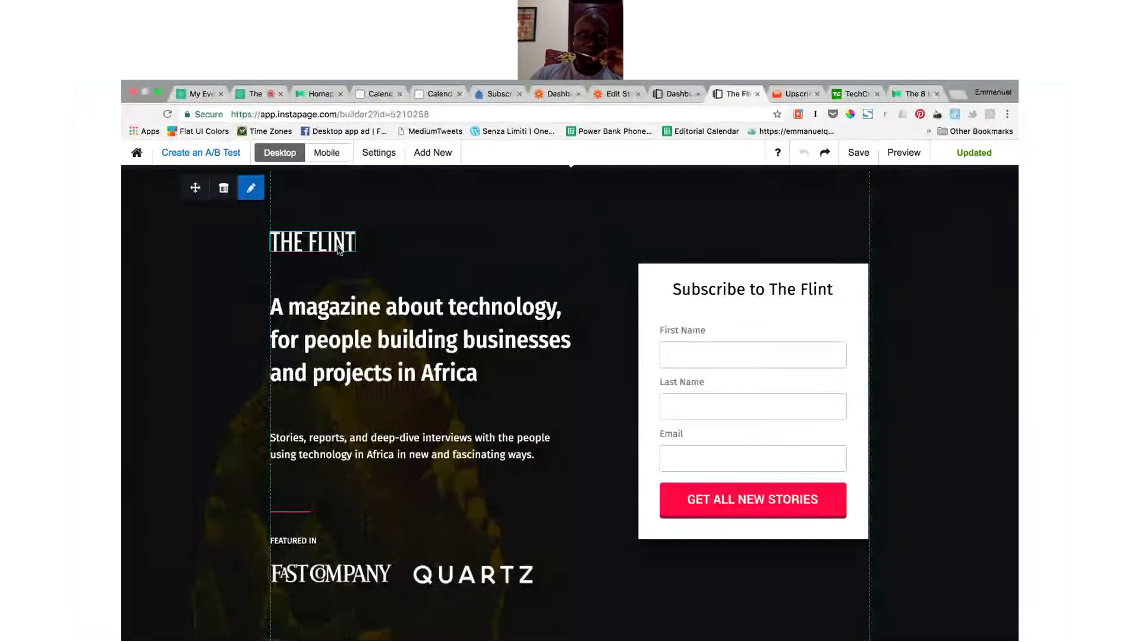
Step: In page Settings > Fonts, try Exo 2 for paragraphs, then revert paragraphs to Fira Sans
{"action": "left_click", "coordinate": [377, 154]}
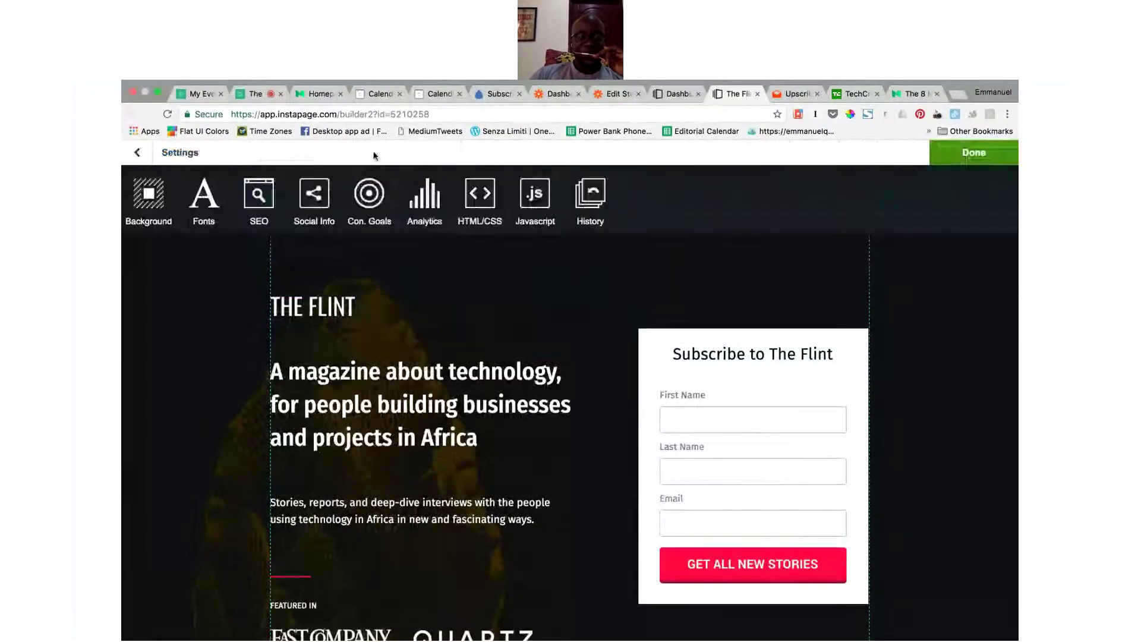
{"action": "left_click", "coordinate": [204, 205]}
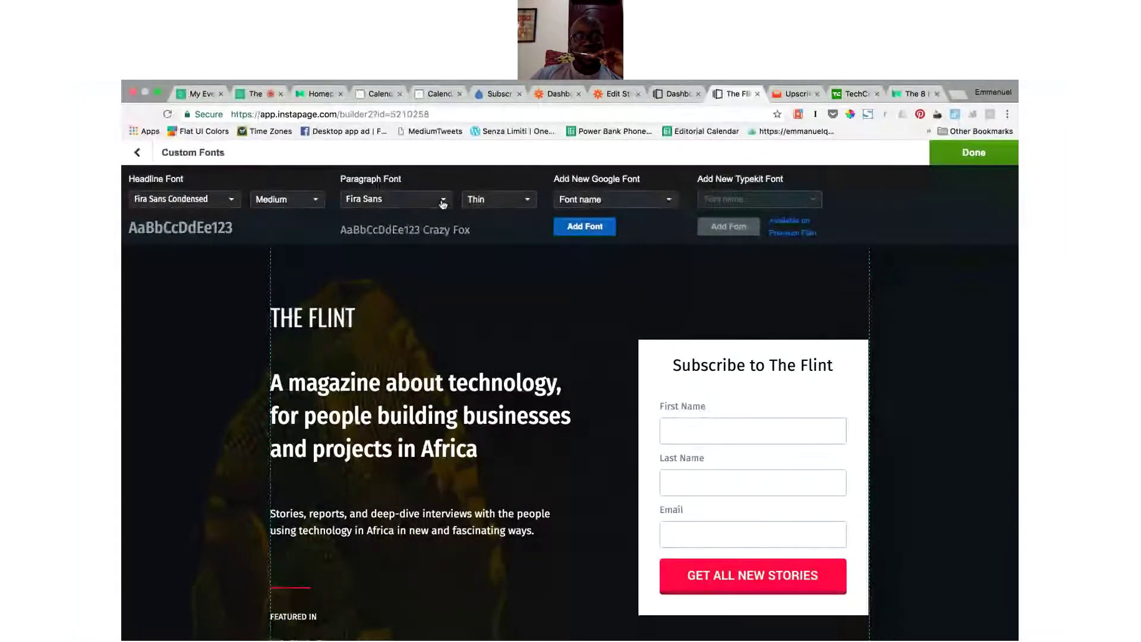
{"action": "left_click", "coordinate": [443, 201]}
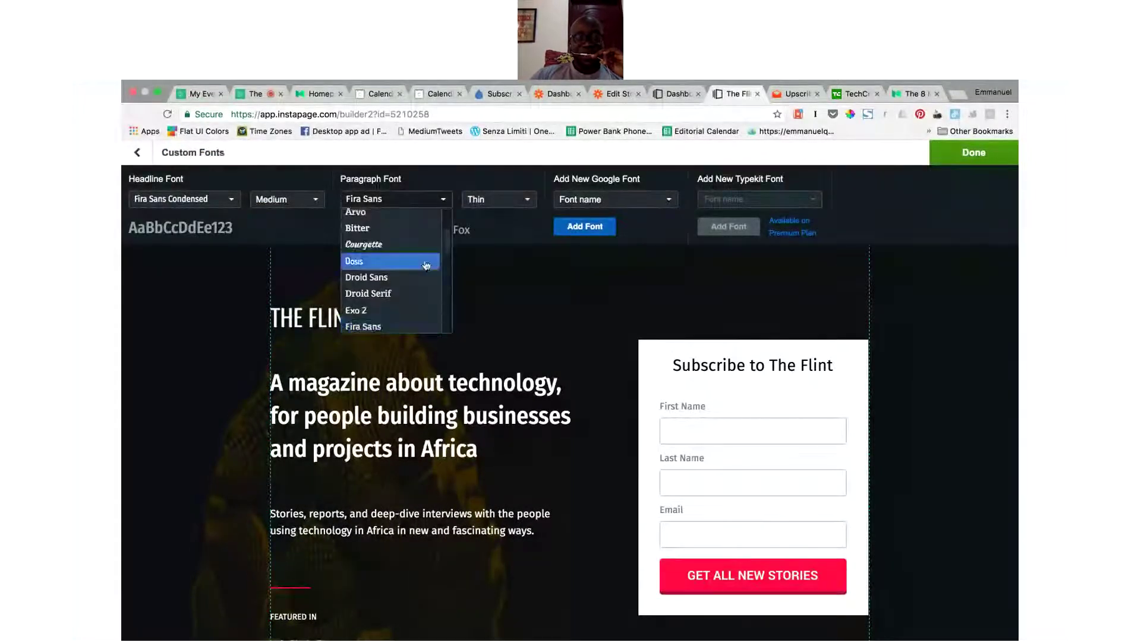
{"action": "left_click", "coordinate": [406, 312]}
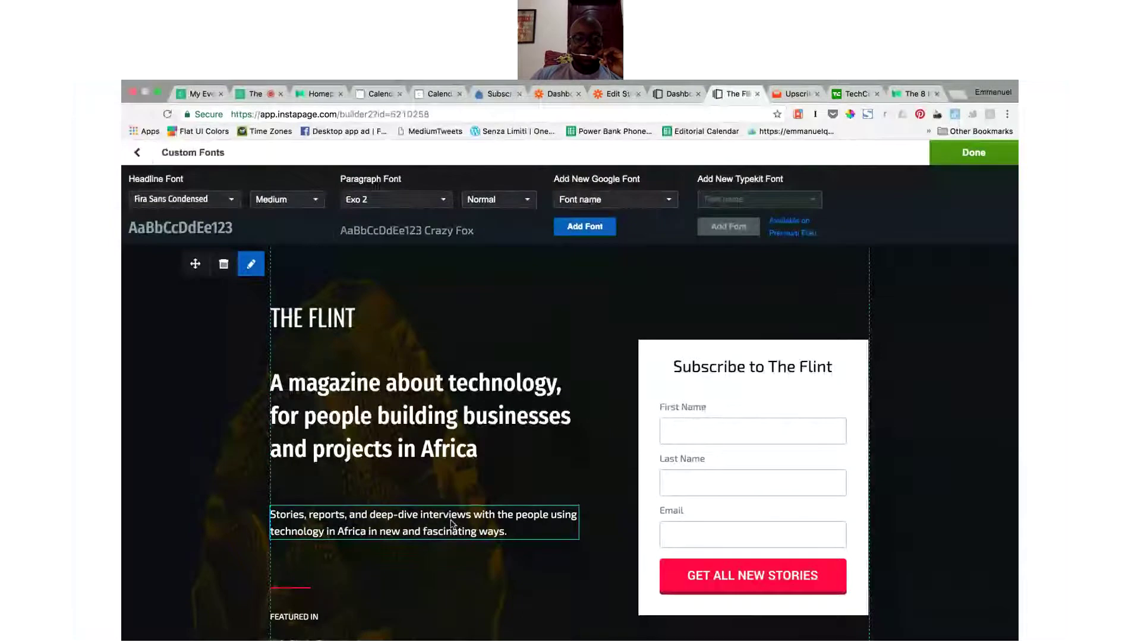
{"action": "left_click", "coordinate": [430, 202]}
{"action": "scroll", "coordinate": [396, 297], "scroll_direction": "down", "scroll_amount": 2}
{"action": "left_click", "coordinate": [404, 306]}
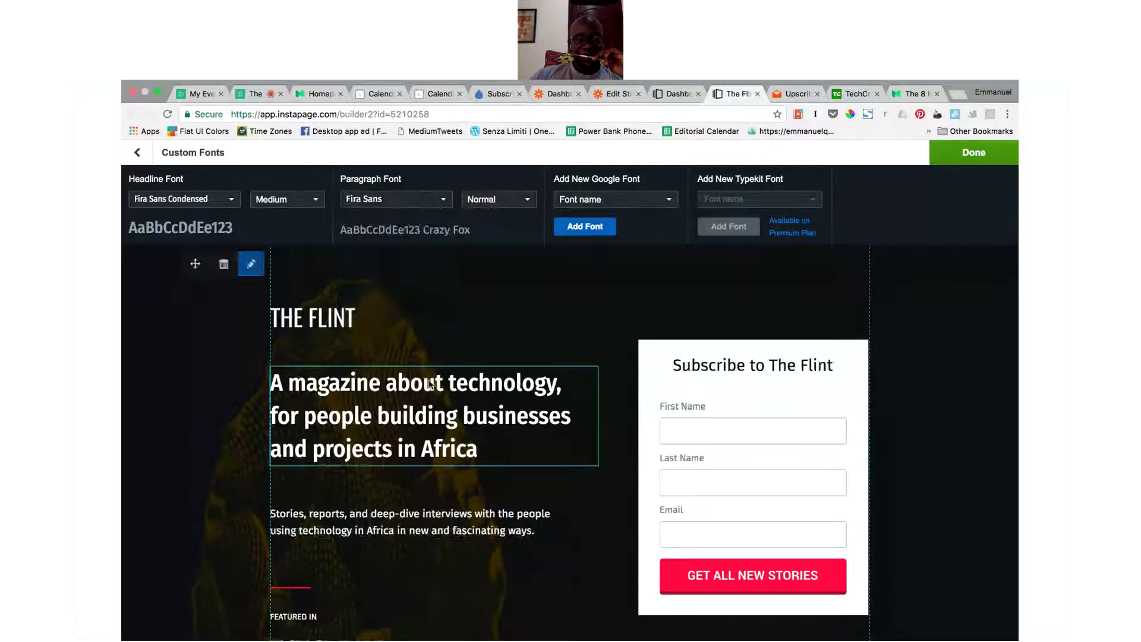
{"action": "left_click", "coordinate": [447, 369]}
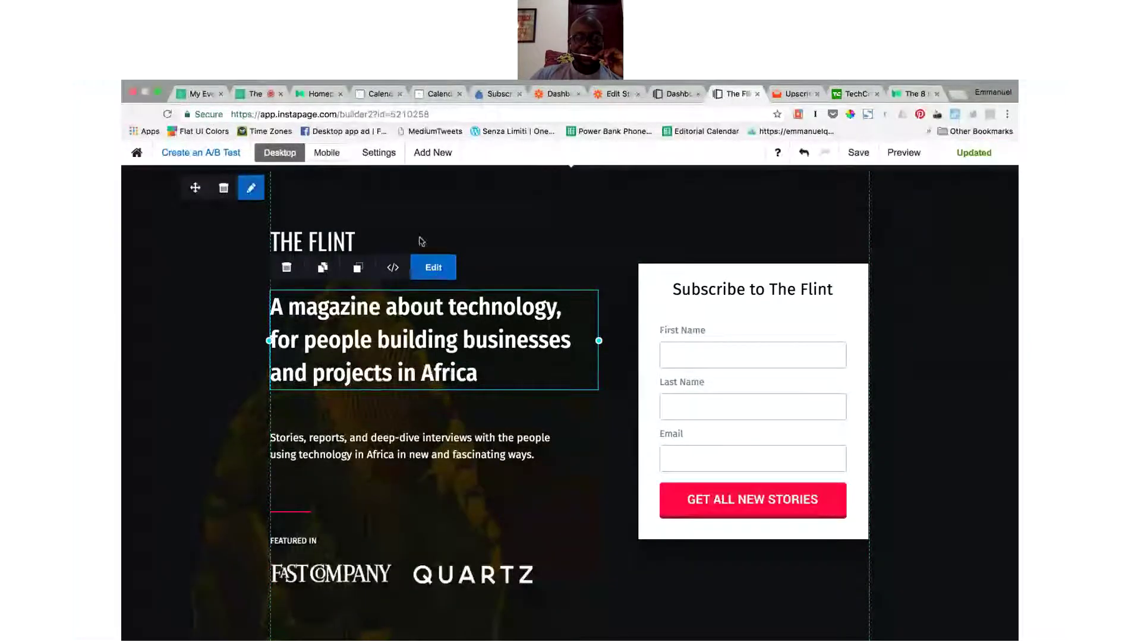
Step: Try Courgette for headlines, then set headlines back to Fira Sans Condensed at Normal weight
{"action": "left_click", "coordinate": [379, 153]}
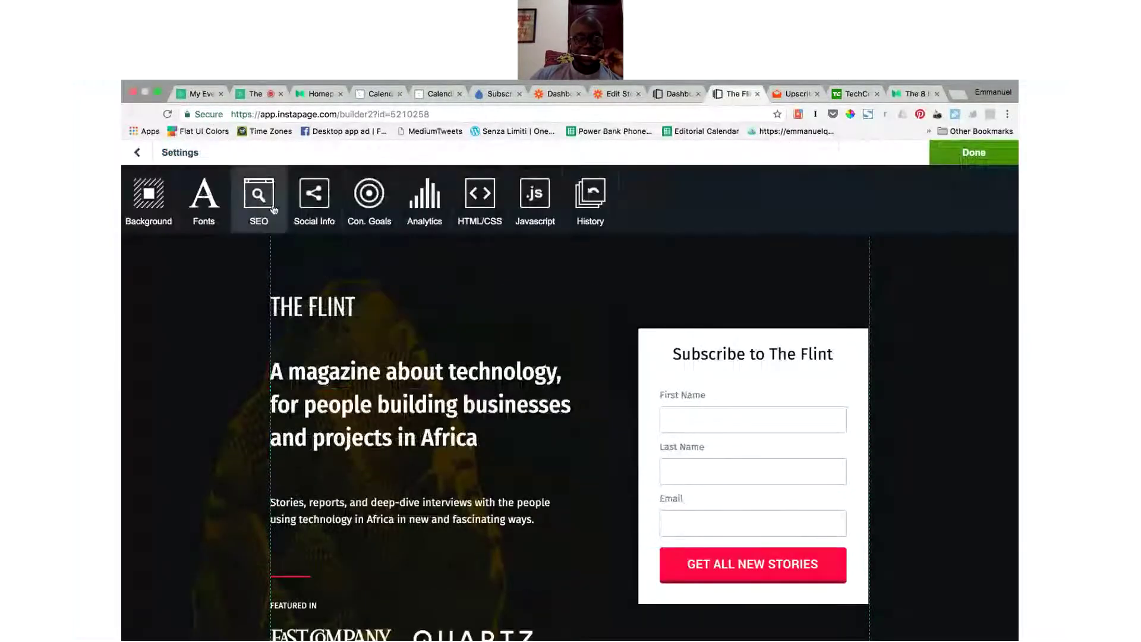
{"action": "left_click", "coordinate": [211, 201]}
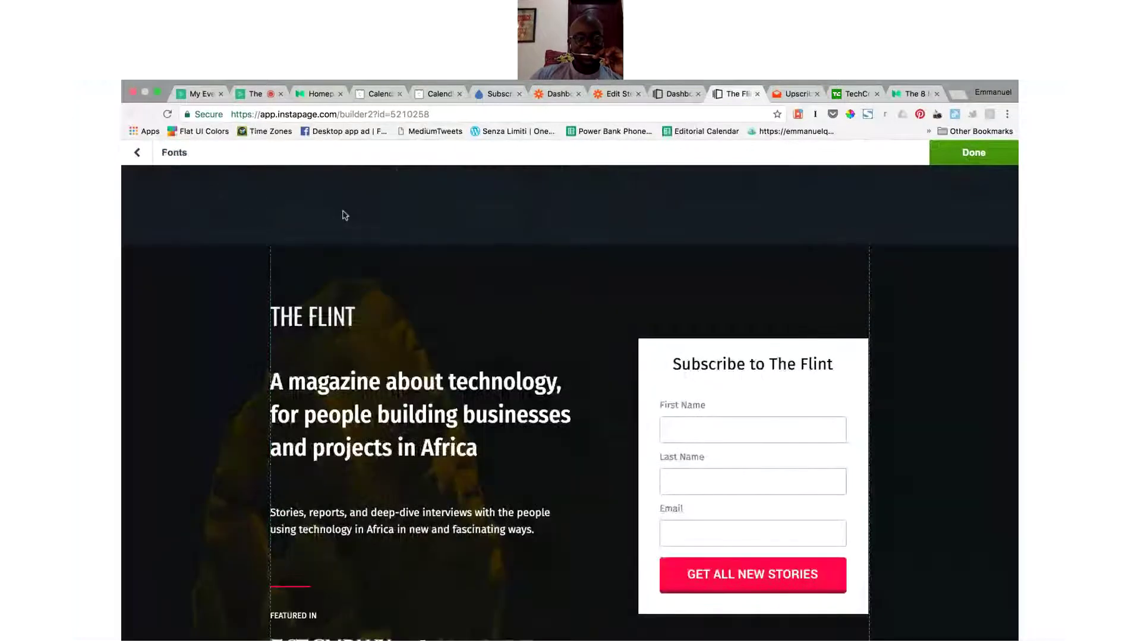
{"action": "left_click", "coordinate": [230, 200]}
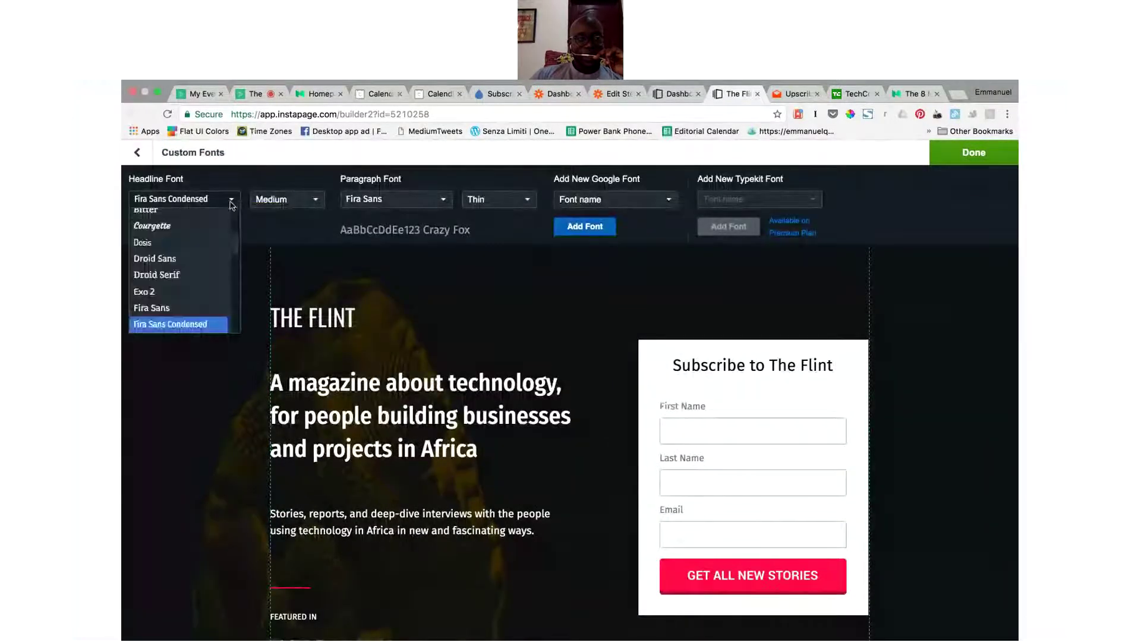
{"action": "left_click", "coordinate": [197, 227]}
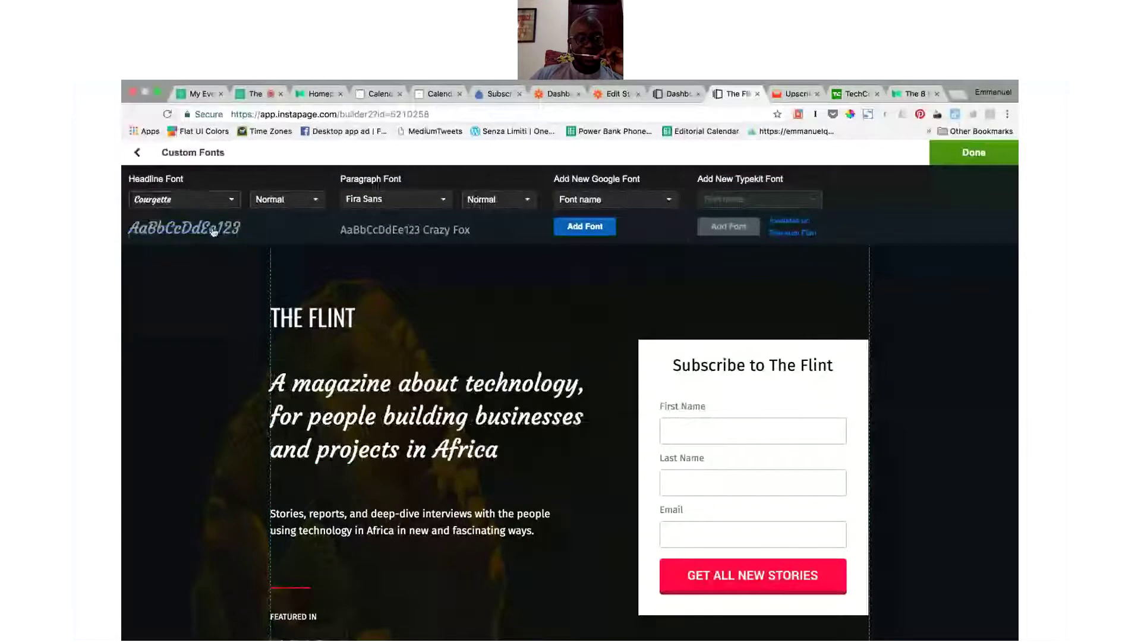
{"action": "left_click", "coordinate": [231, 200]}
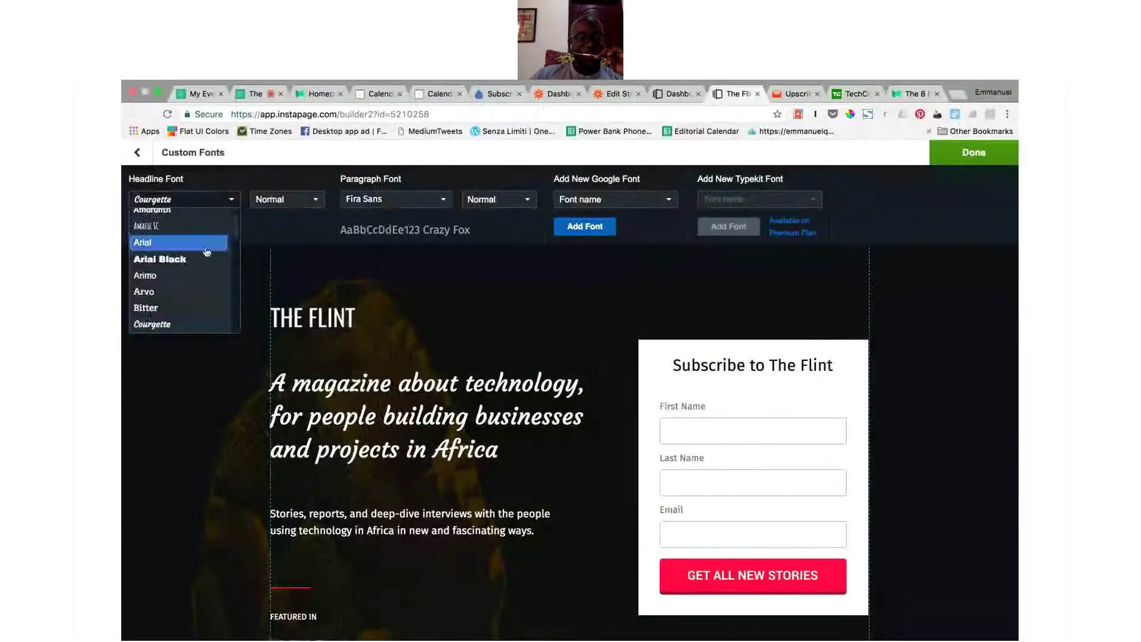
{"action": "scroll", "coordinate": [199, 304], "scroll_direction": "down", "scroll_amount": 2}
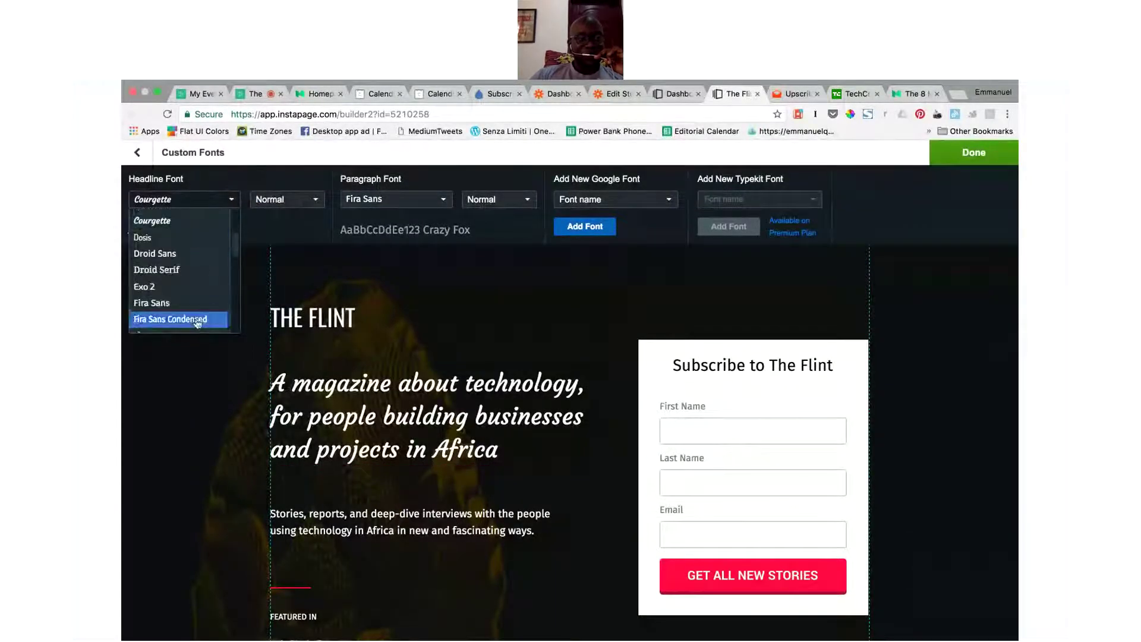
{"action": "left_click", "coordinate": [196, 320]}
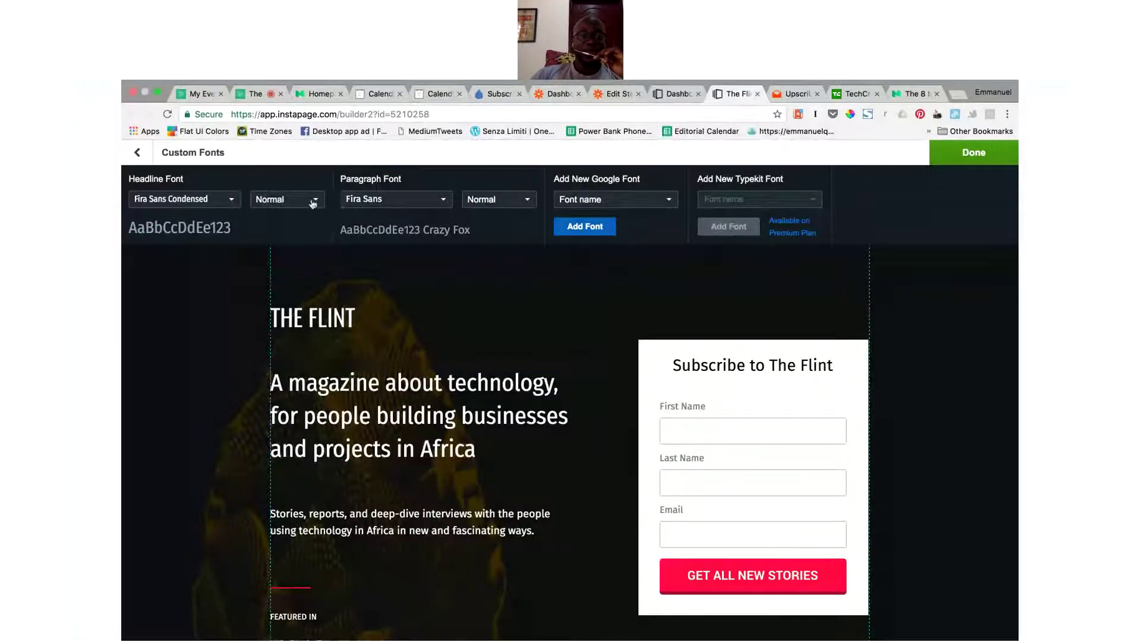
{"action": "left_click", "coordinate": [138, 153]}
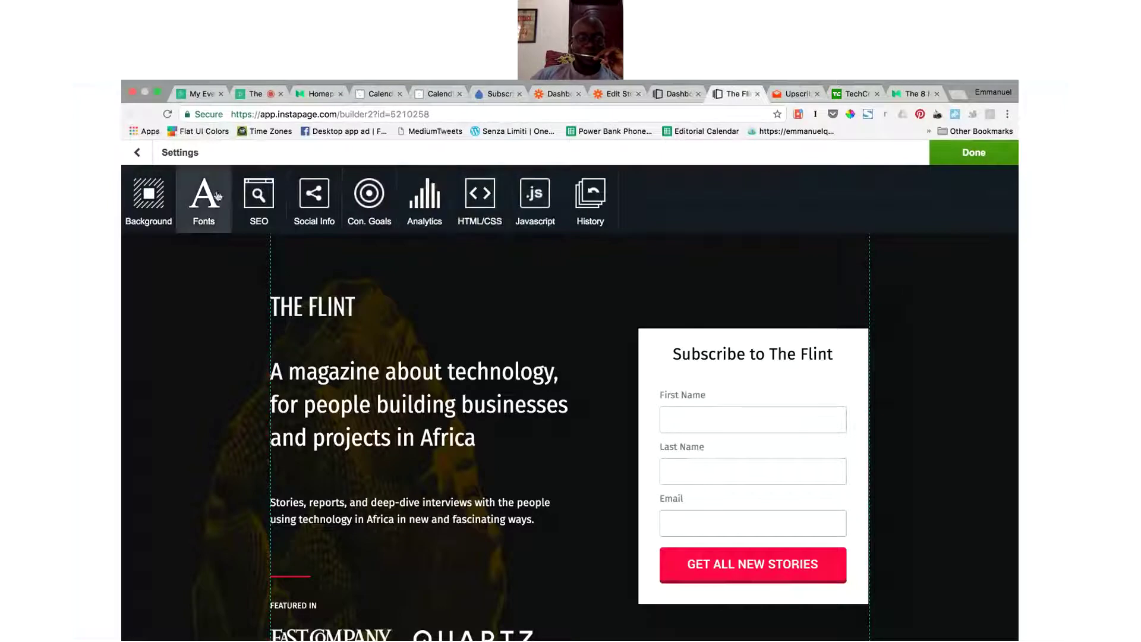
Step: Open Social Info and review the 'Subscribe to The Flint' share title and its description
{"action": "left_click", "coordinate": [313, 196]}
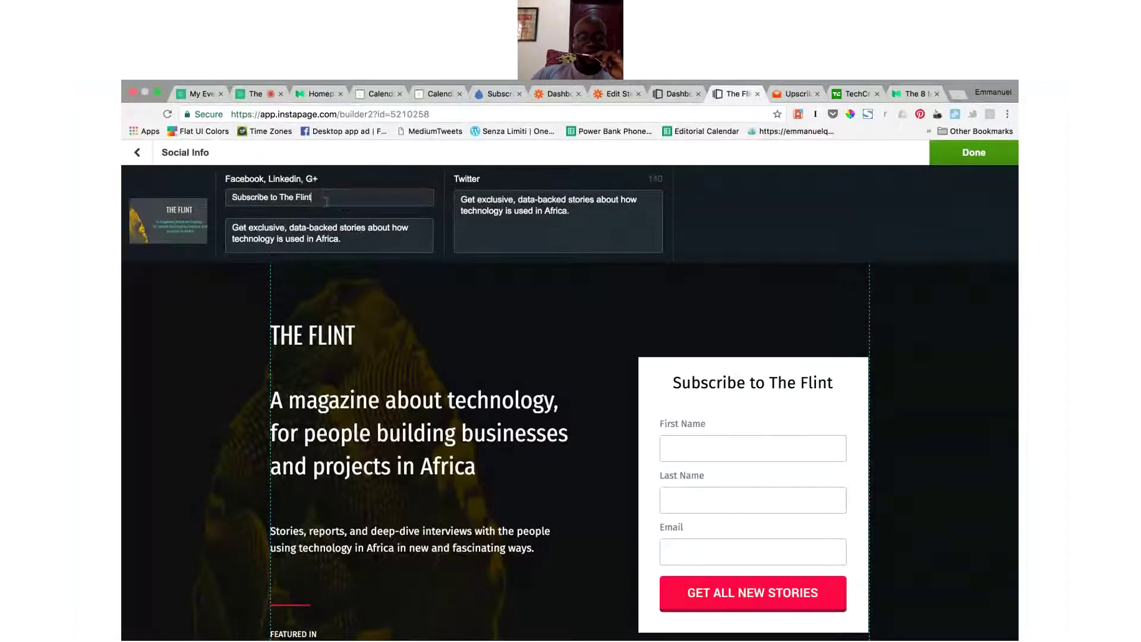
{"action": "left_click_drag", "start_coordinate": [326, 200], "coordinate": [213, 199]}
{"action": "left_click", "coordinate": [315, 237]}
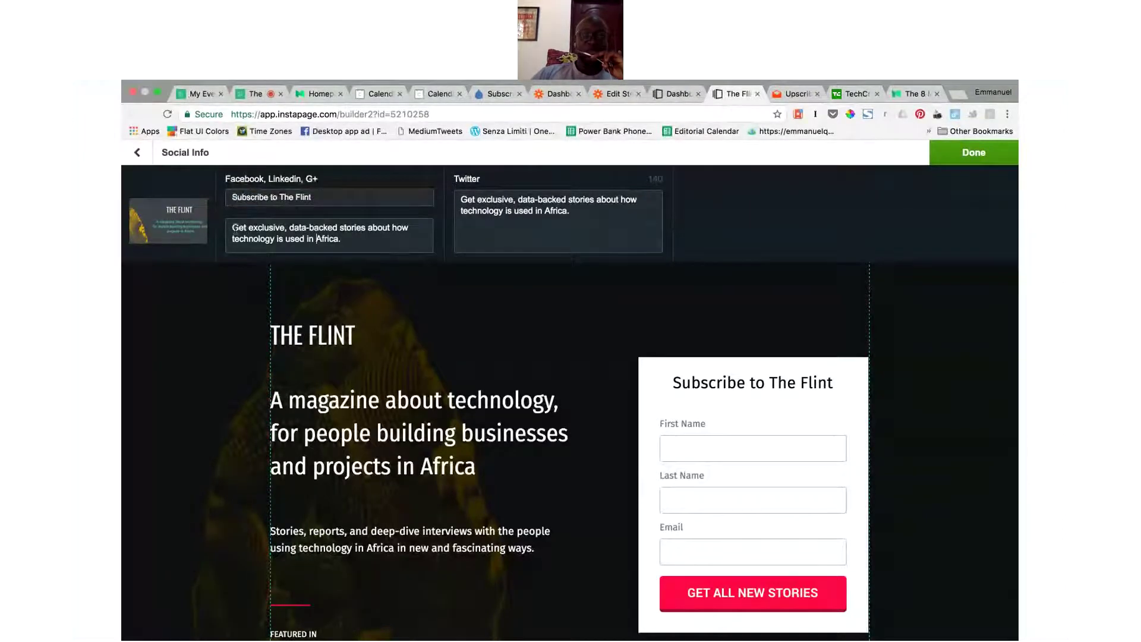
{"action": "mouse_move", "coordinate": [170, 231]}
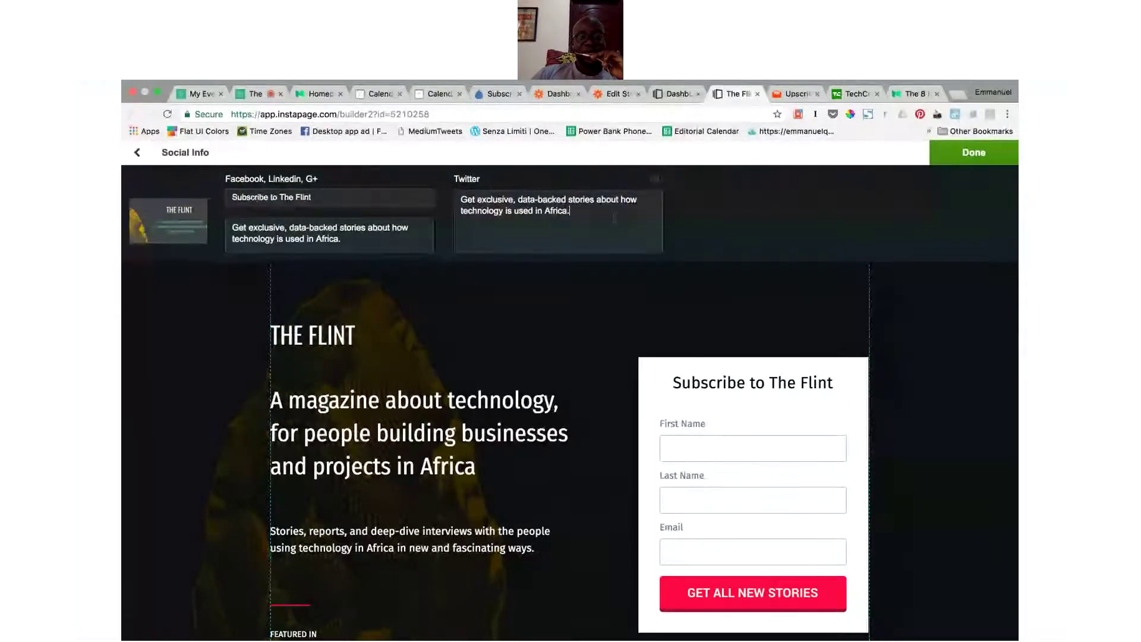
{"action": "left_click", "coordinate": [137, 152]}
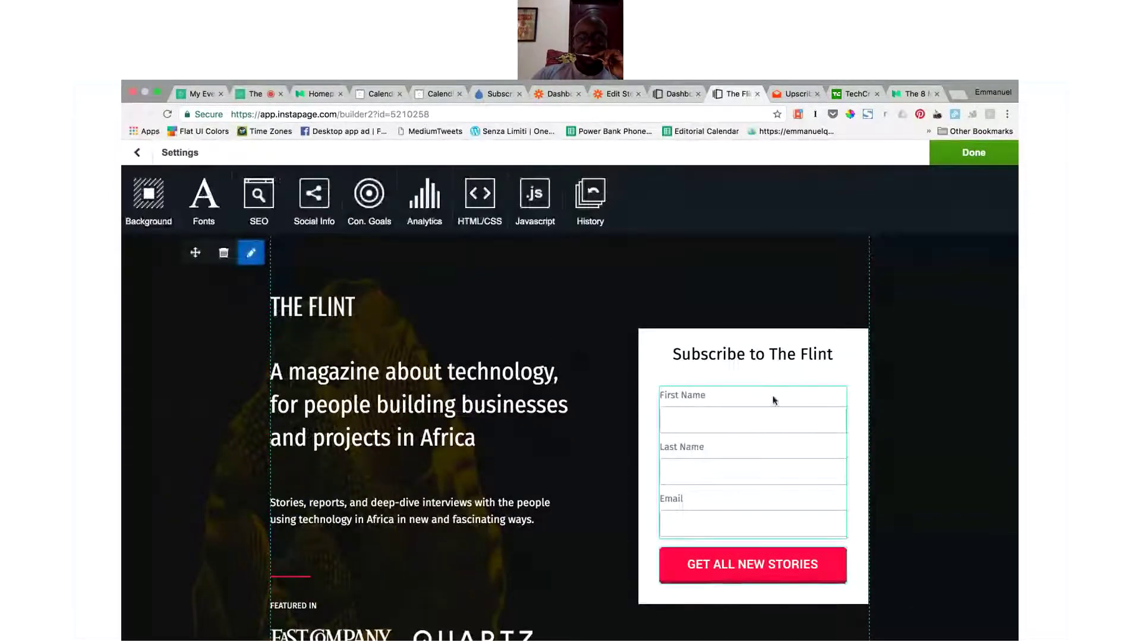
{"action": "scroll", "coordinate": [941, 414], "scroll_direction": "down", "scroll_amount": 2}
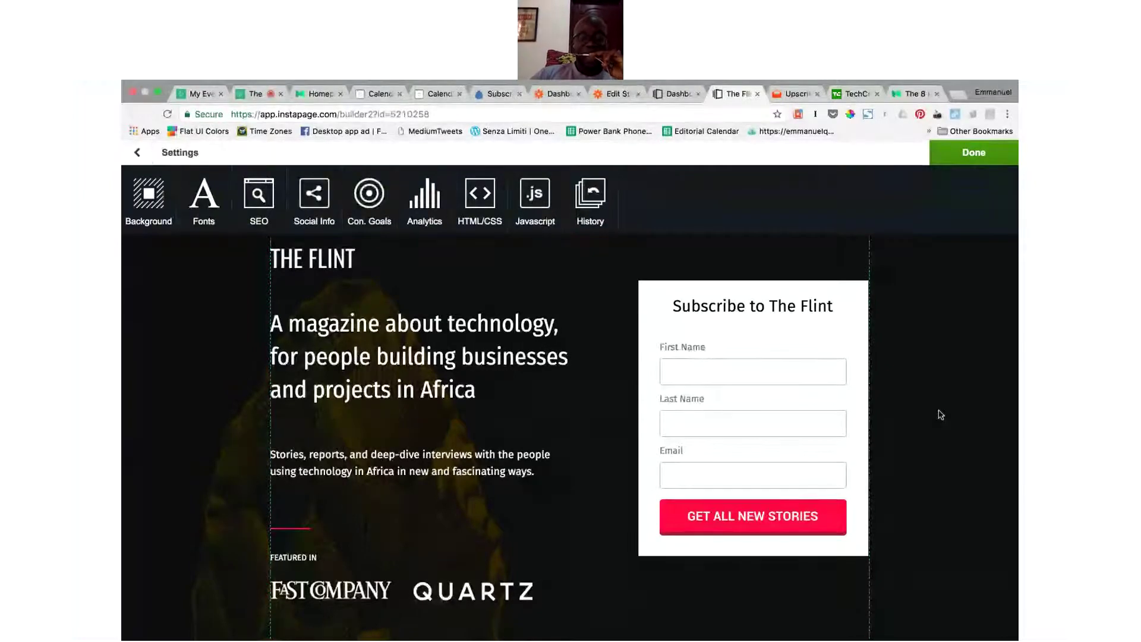
{"action": "scroll", "coordinate": [872, 323], "scroll_direction": "down", "scroll_amount": 3}
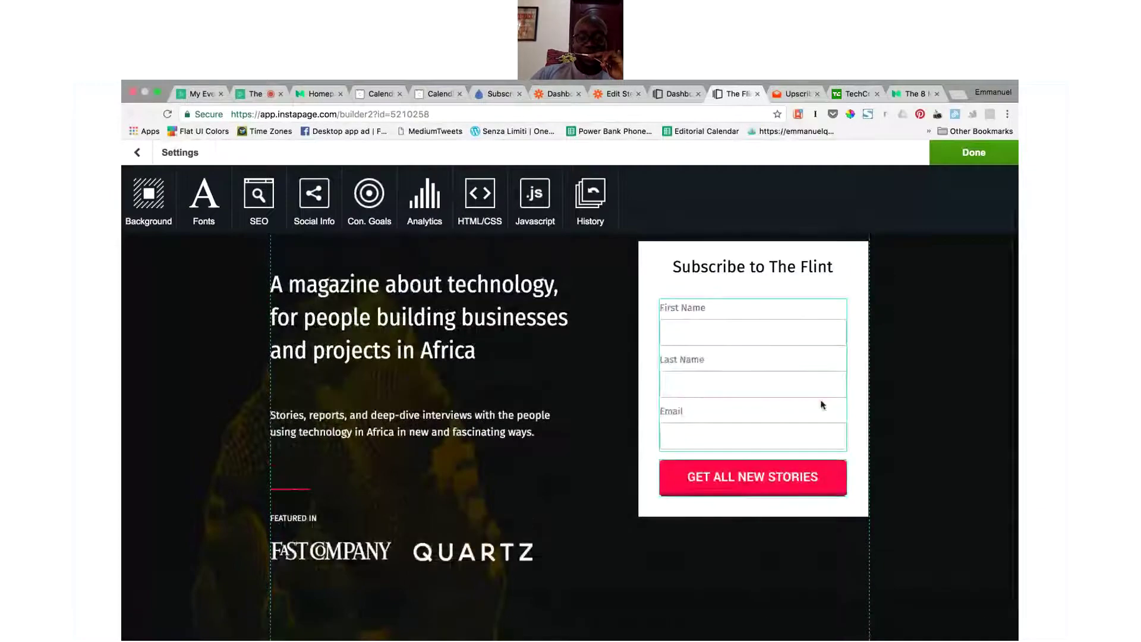
{"action": "left_click", "coordinate": [822, 405]}
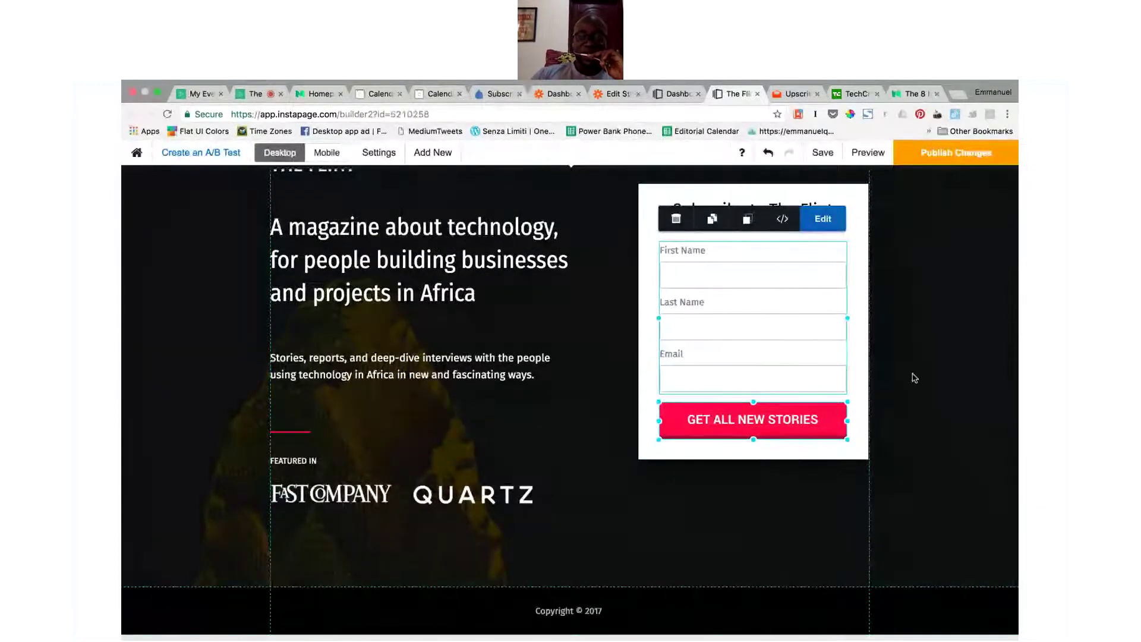
{"action": "scroll", "coordinate": [914, 378], "scroll_direction": "up", "scroll_amount": 2}
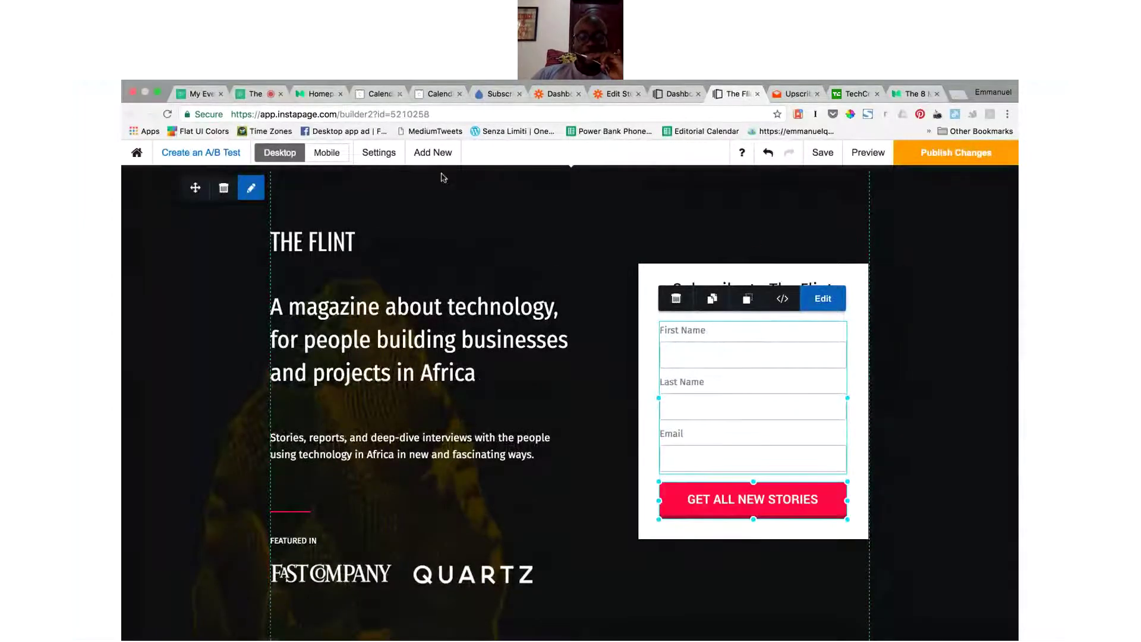
{"action": "left_click", "coordinate": [376, 153]}
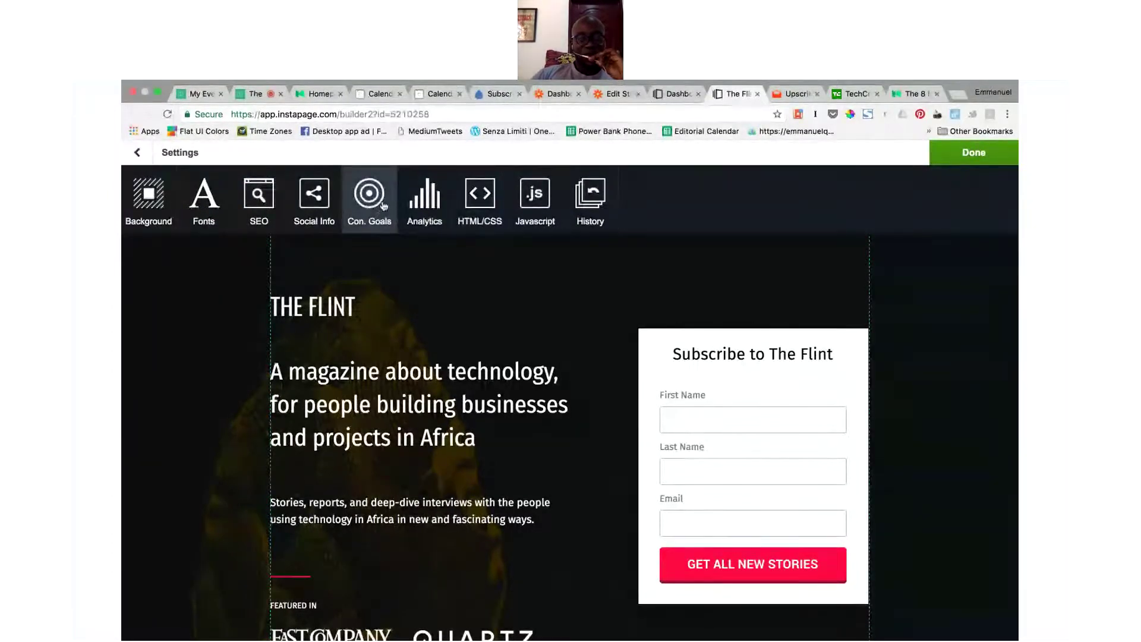
{"action": "left_click", "coordinate": [377, 202]}
{"action": "left_click", "coordinate": [136, 152]}
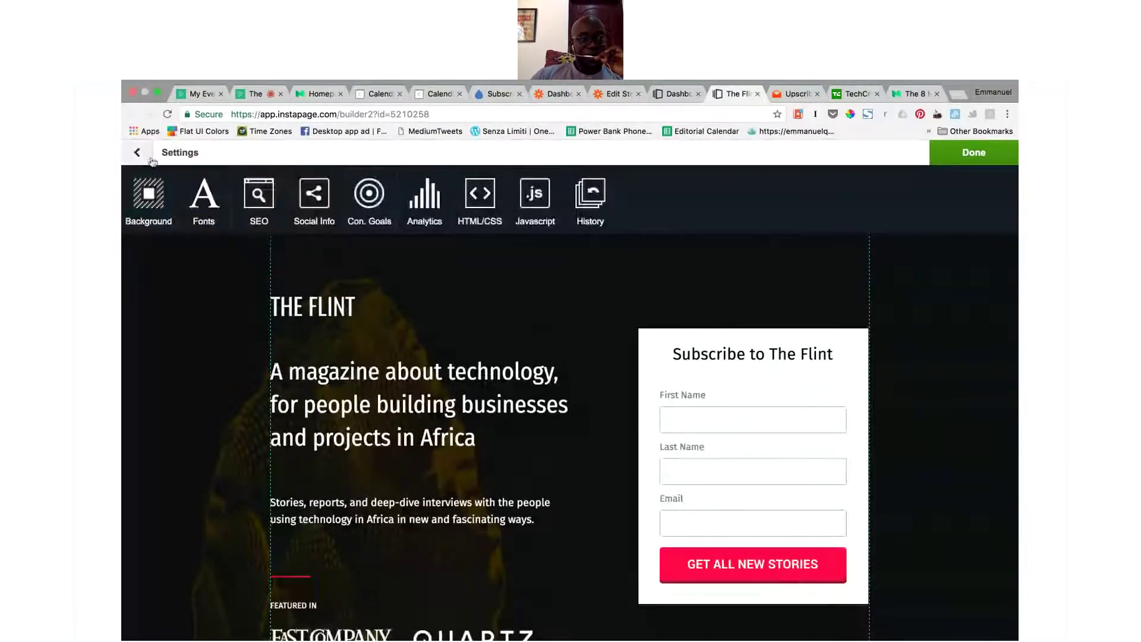
{"action": "left_click", "coordinate": [137, 152]}
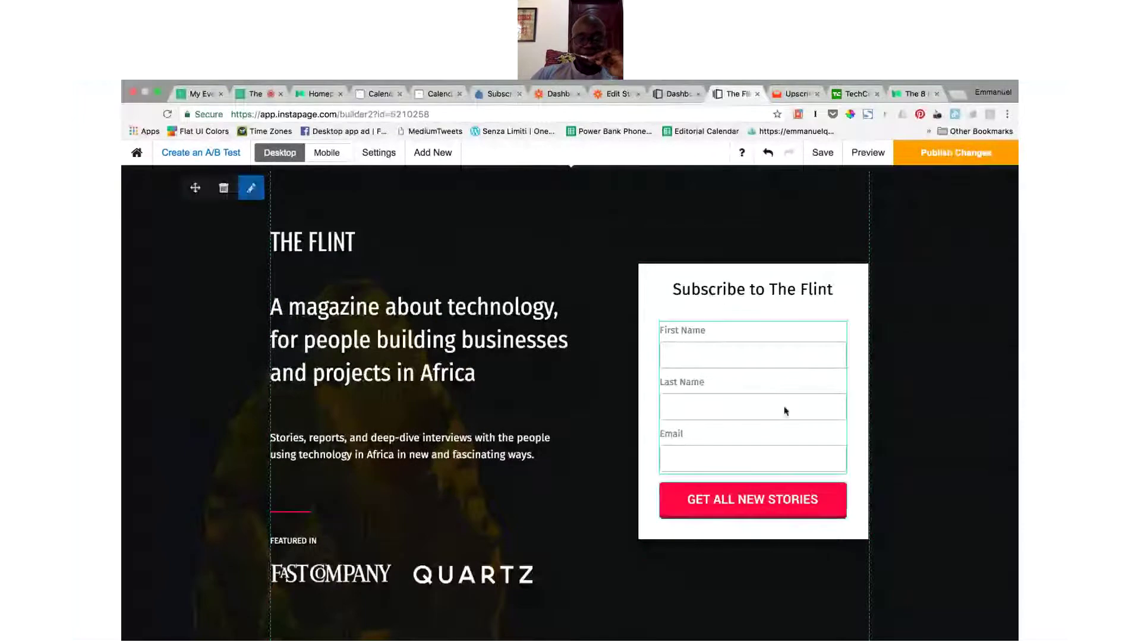
Step: Edit the subscribe form and browse its Integrations tiles, including AWeber, MailChimp, HubSpot and Zapier
{"action": "left_click", "coordinate": [729, 404]}
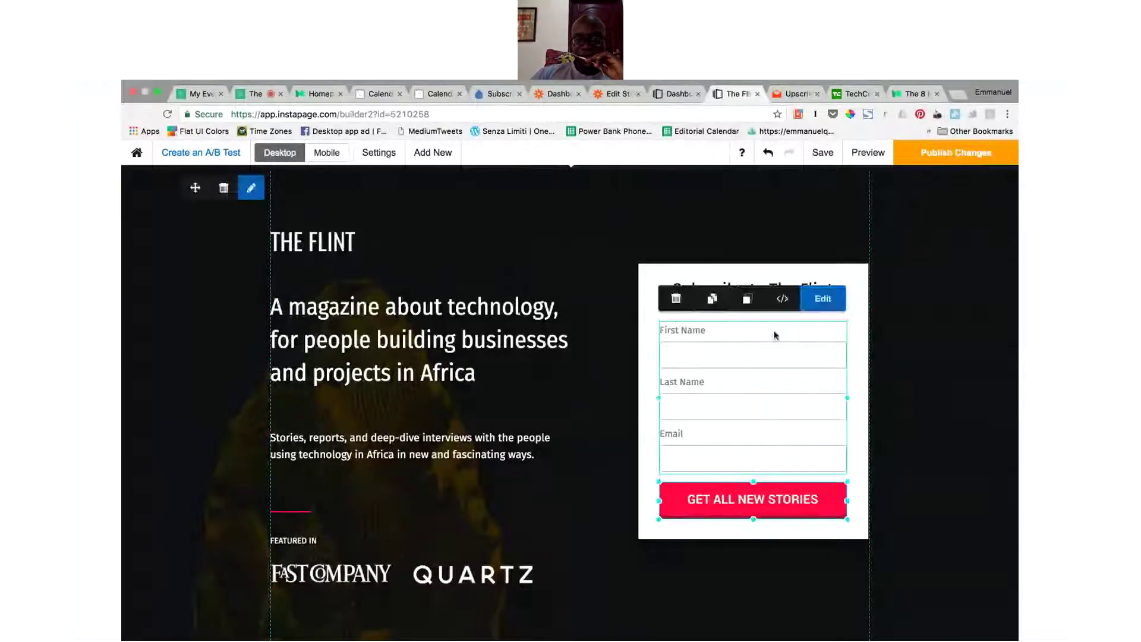
{"action": "left_click", "coordinate": [825, 303]}
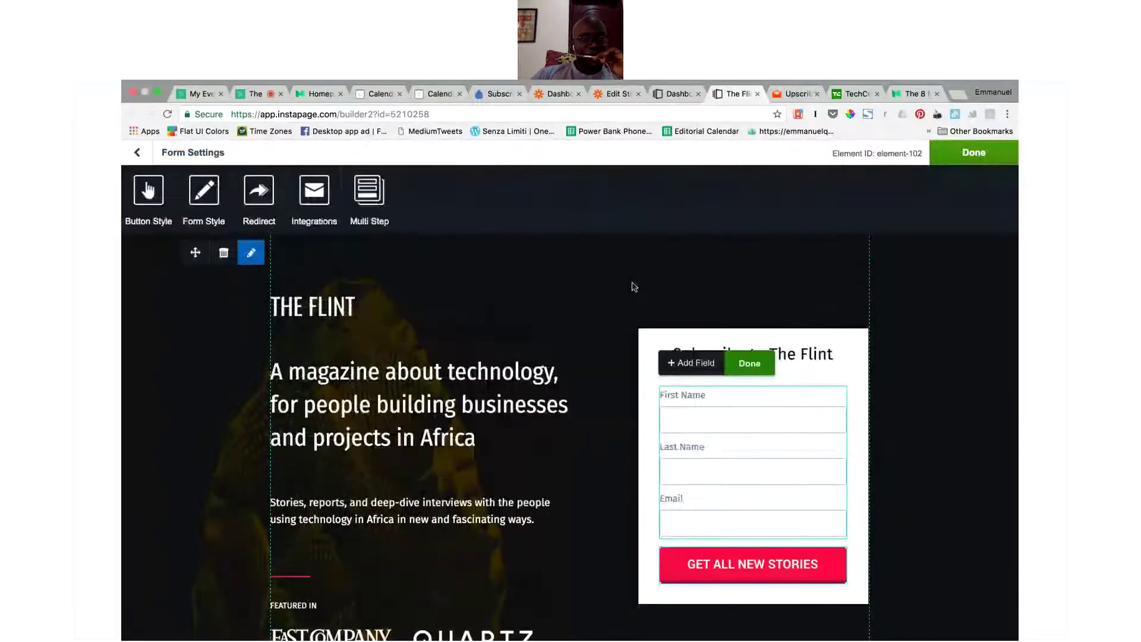
{"action": "left_click", "coordinate": [316, 197]}
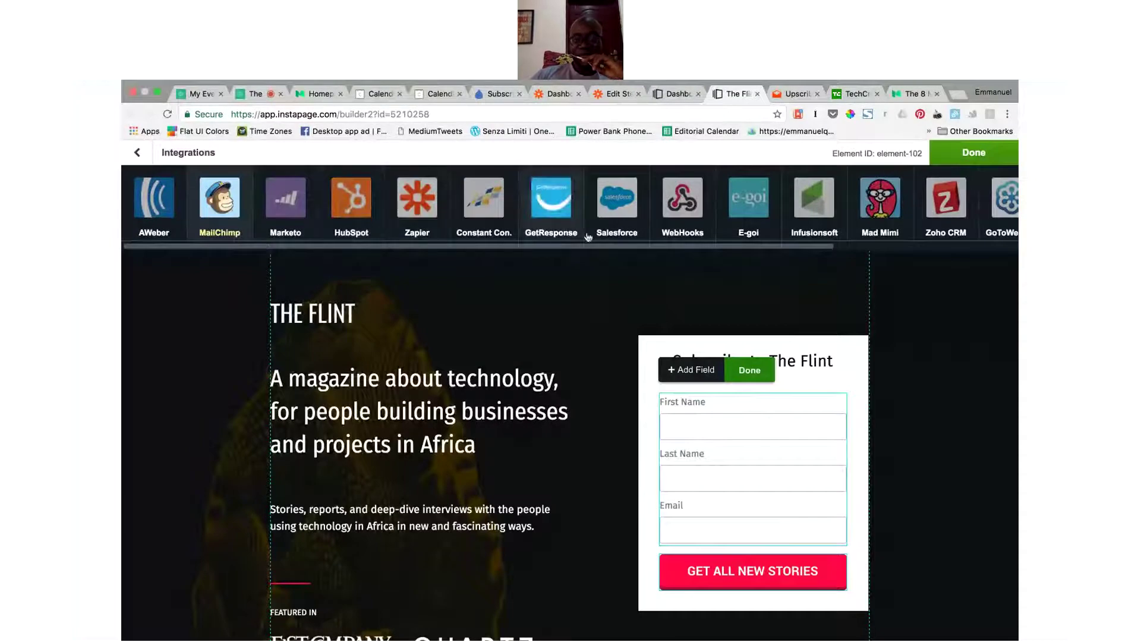
{"action": "left_click_drag", "start_coordinate": [602, 246], "coordinate": [505, 260]}
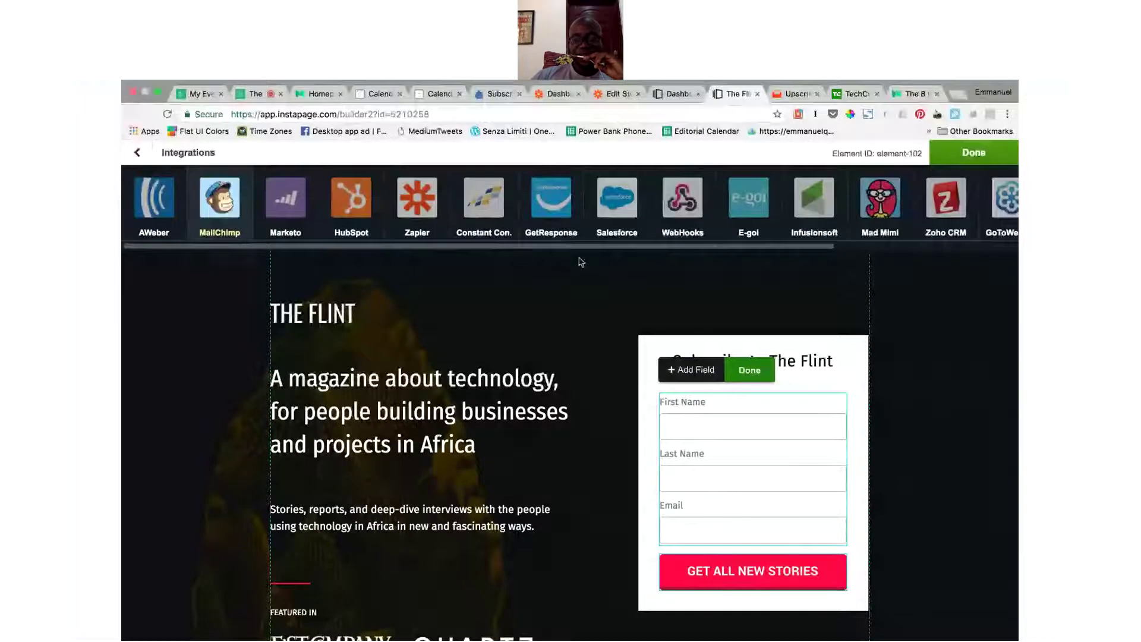
{"action": "left_click_drag", "start_coordinate": [588, 248], "coordinate": [385, 257]}
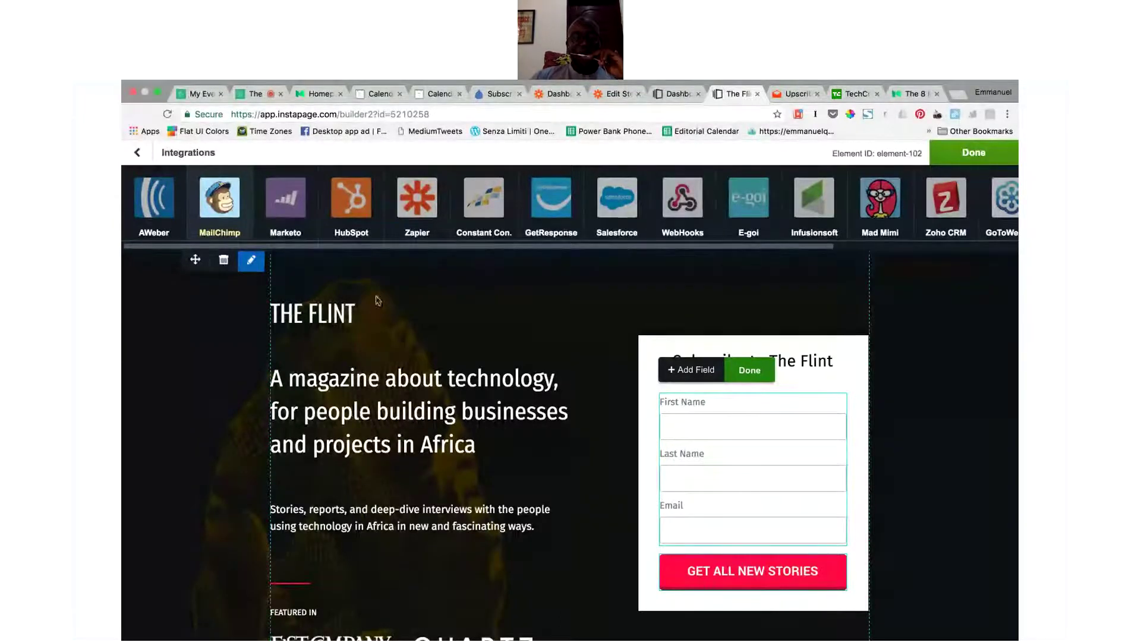
Step: Link the form to MailChimp list 'The Flint', mapping First Name, Last Name and Email
{"action": "left_click", "coordinate": [229, 216]}
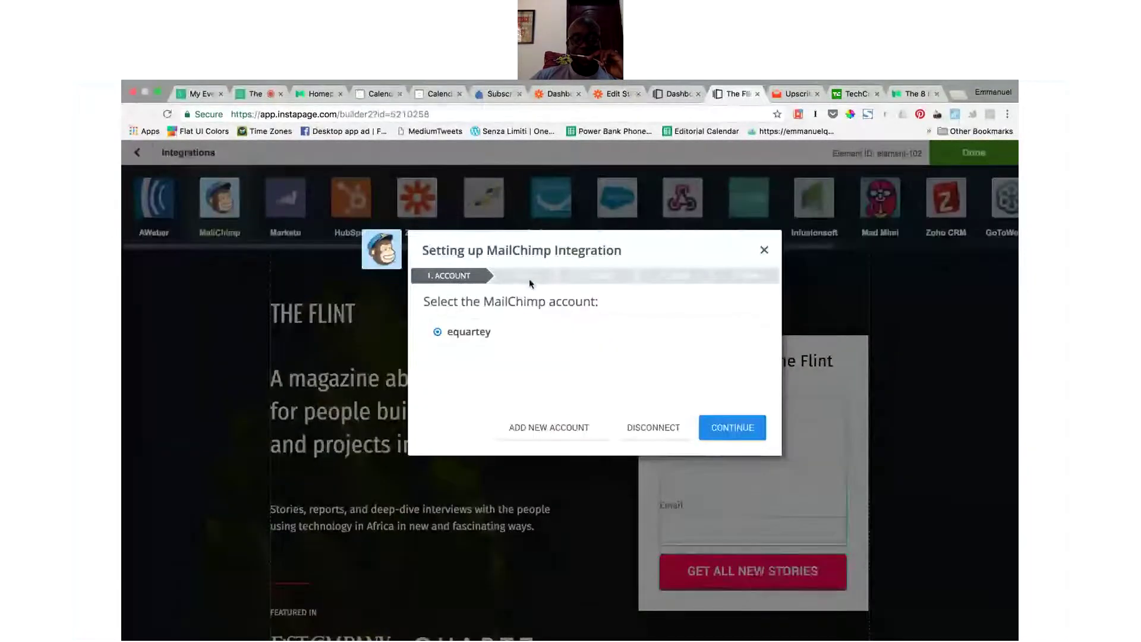
{"action": "left_click", "coordinate": [738, 430]}
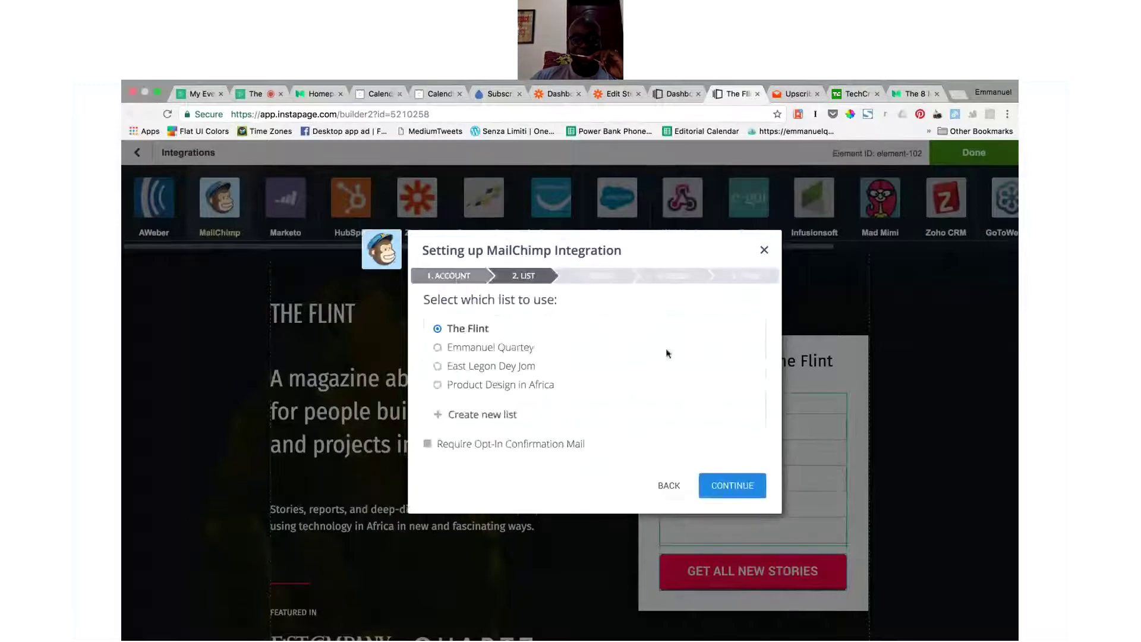
{"action": "left_click", "coordinate": [743, 491]}
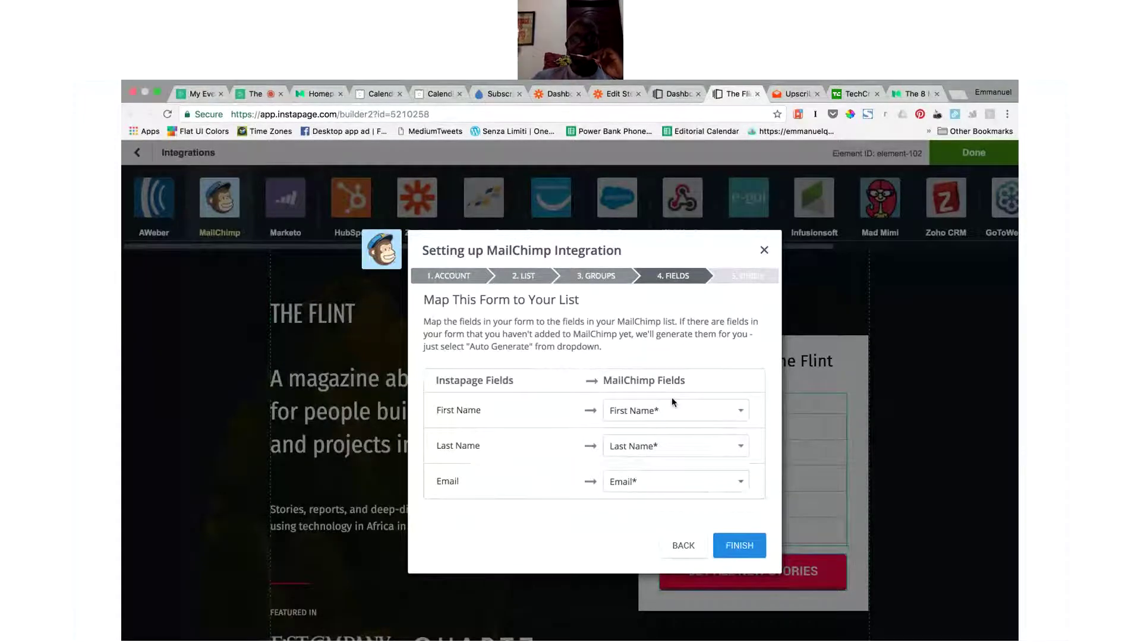
{"action": "left_click", "coordinate": [762, 252]}
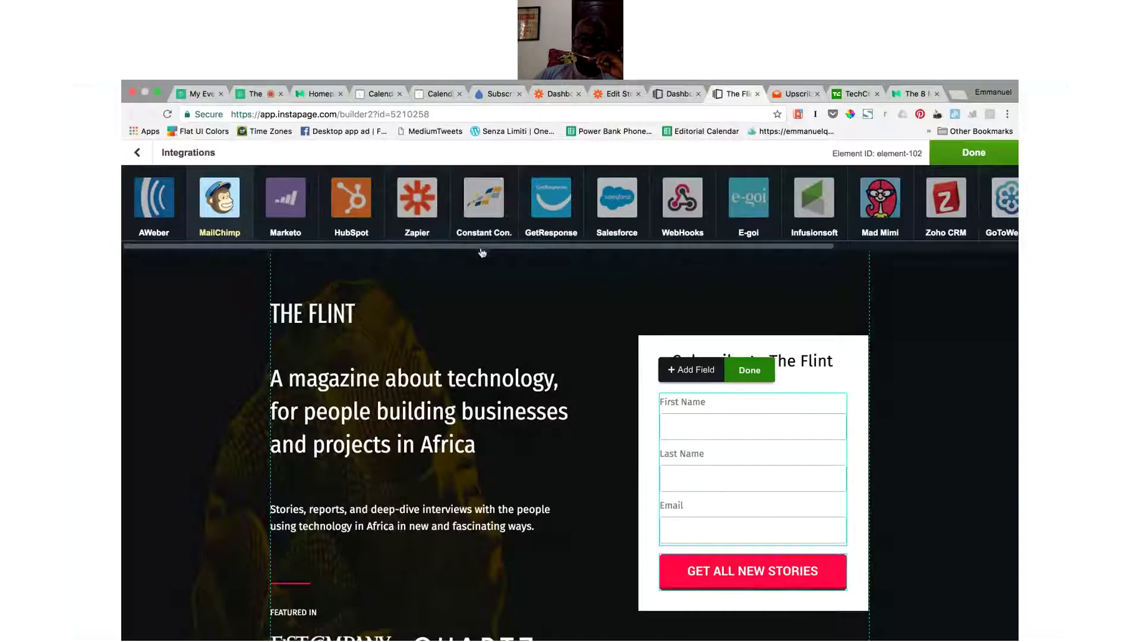
{"action": "mouse_move", "coordinate": [496, 256]}
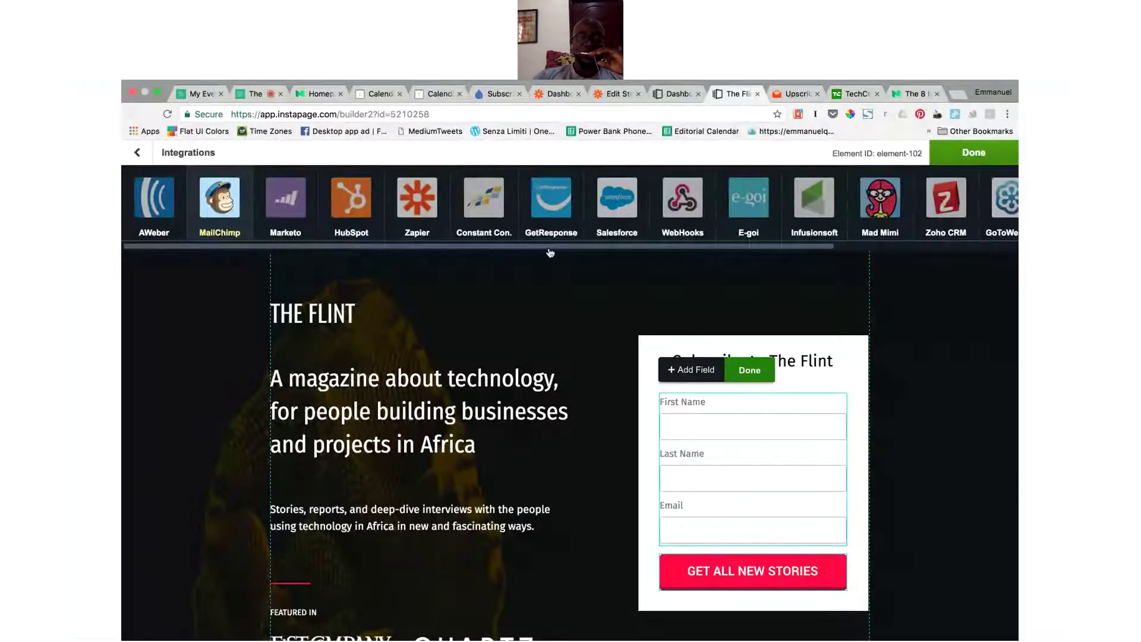
Step: Visit the Demio and TechCrunch tabs, then close TechCrunch to return to The Flint's article
{"action": "left_click", "coordinate": [269, 96]}
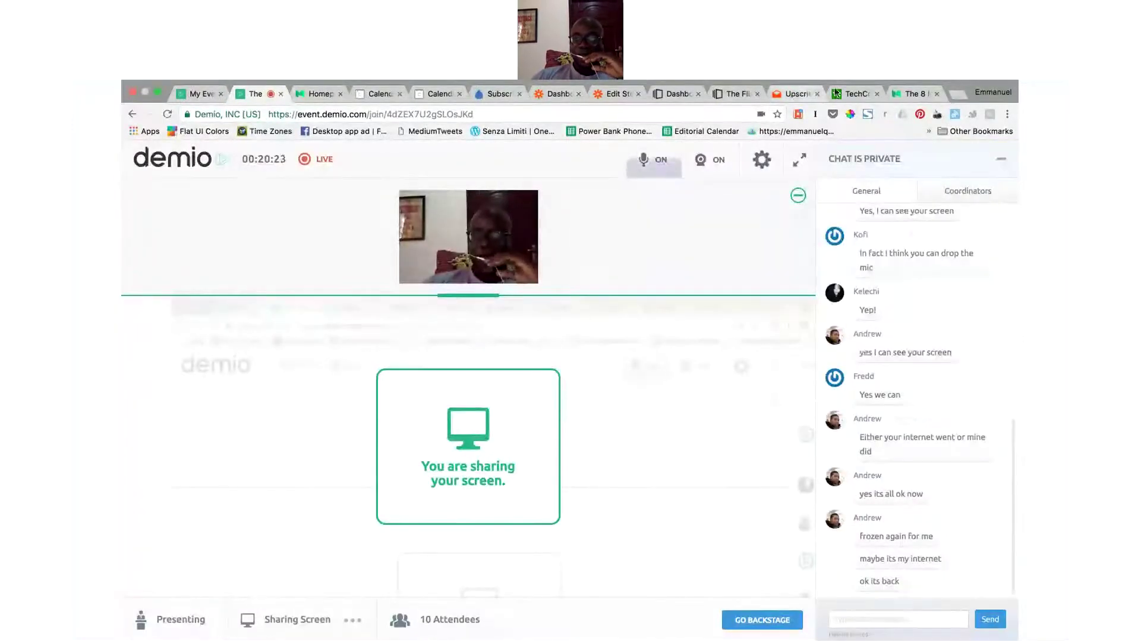
{"action": "left_click", "coordinate": [836, 93]}
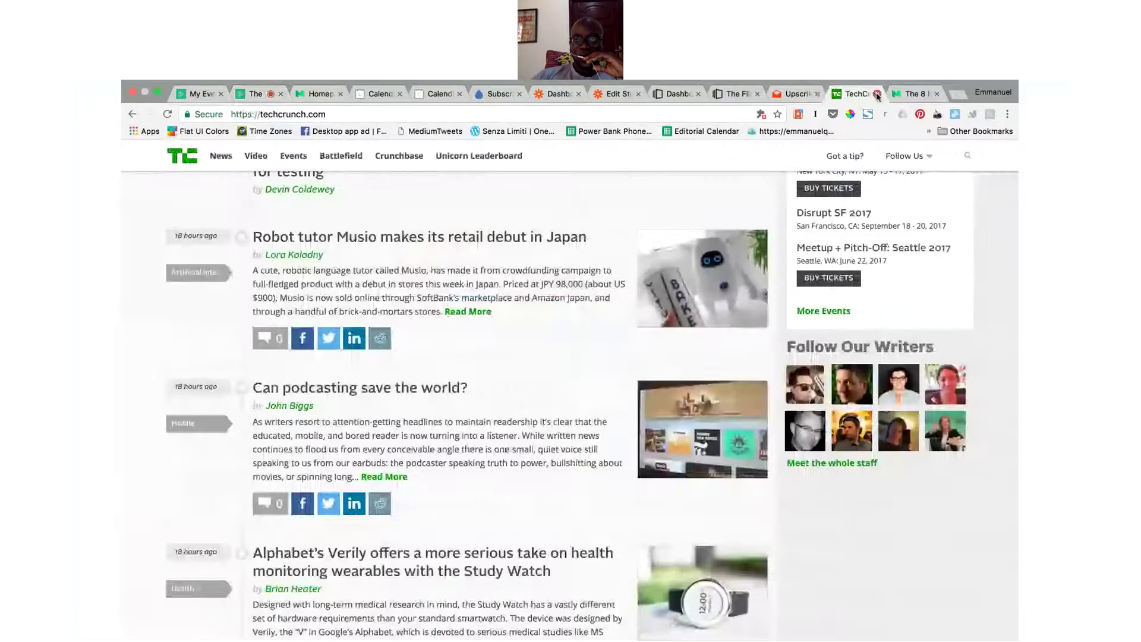
{"action": "left_click", "coordinate": [877, 94]}
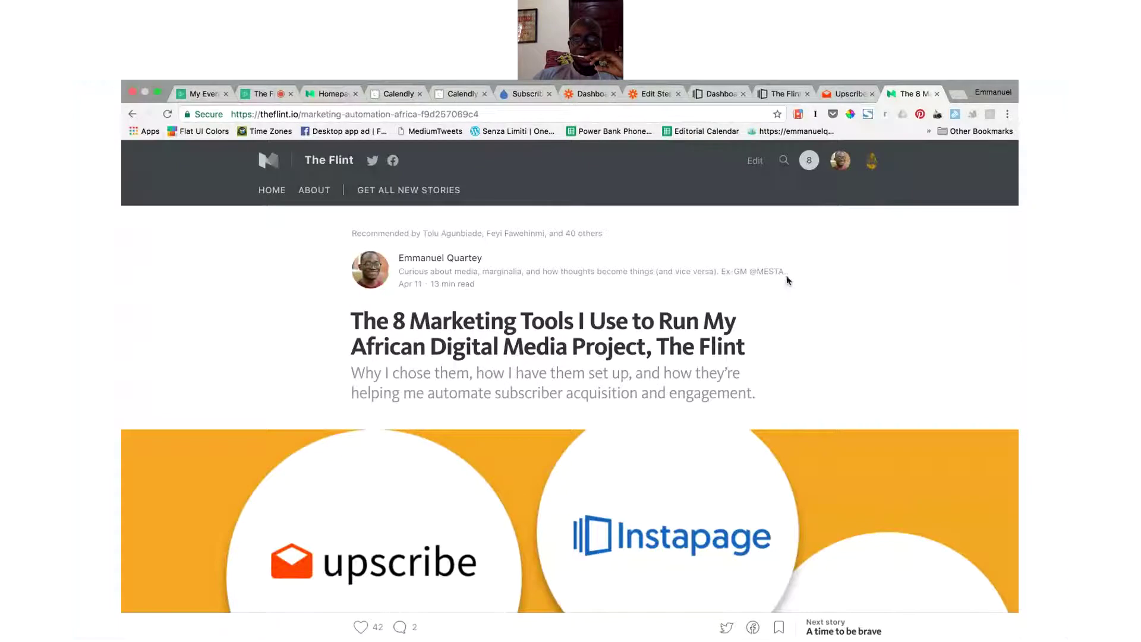
Step: Bring up the Zapier dashboard listing the five Zaps and dismiss the connection error
{"action": "left_click", "coordinate": [595, 95]}
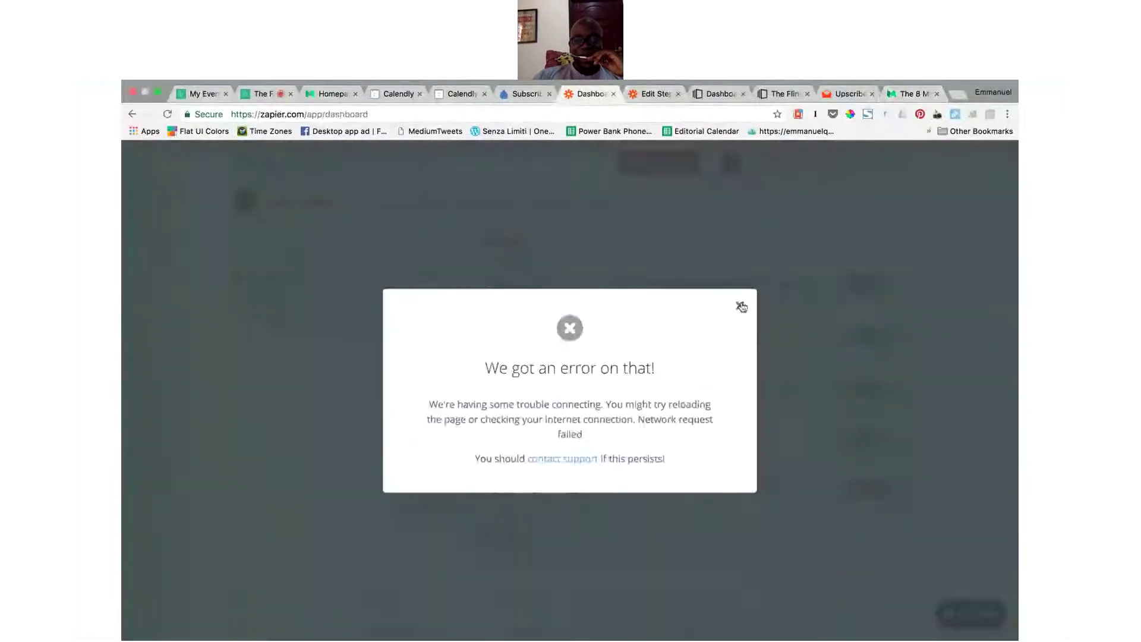
{"action": "left_click", "coordinate": [740, 306]}
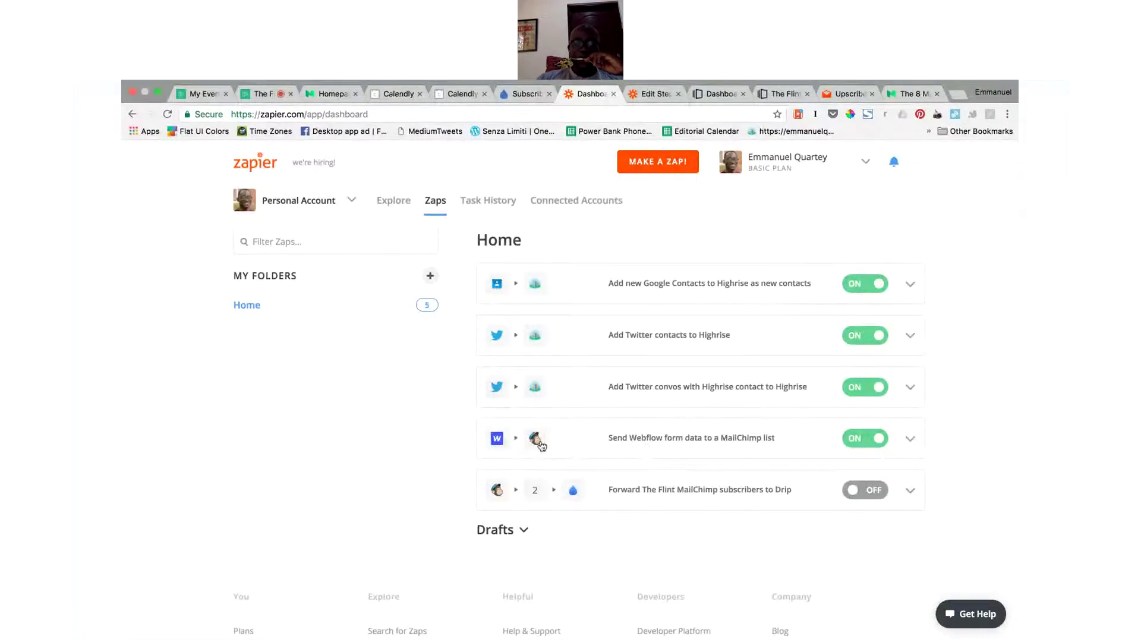
Step: Reload the 'Forward The Flint MailChimp subscribers to Drip' Zap editor and expand its New Subscriber trigger
{"action": "left_click", "coordinate": [646, 97]}
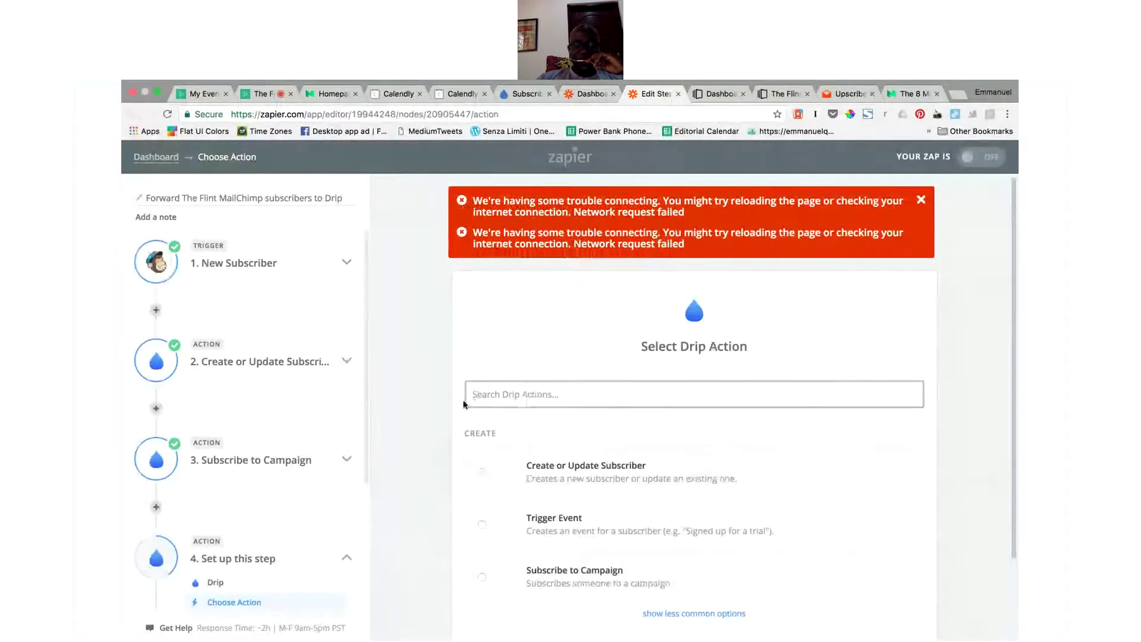
{"action": "left_click", "coordinate": [167, 113]}
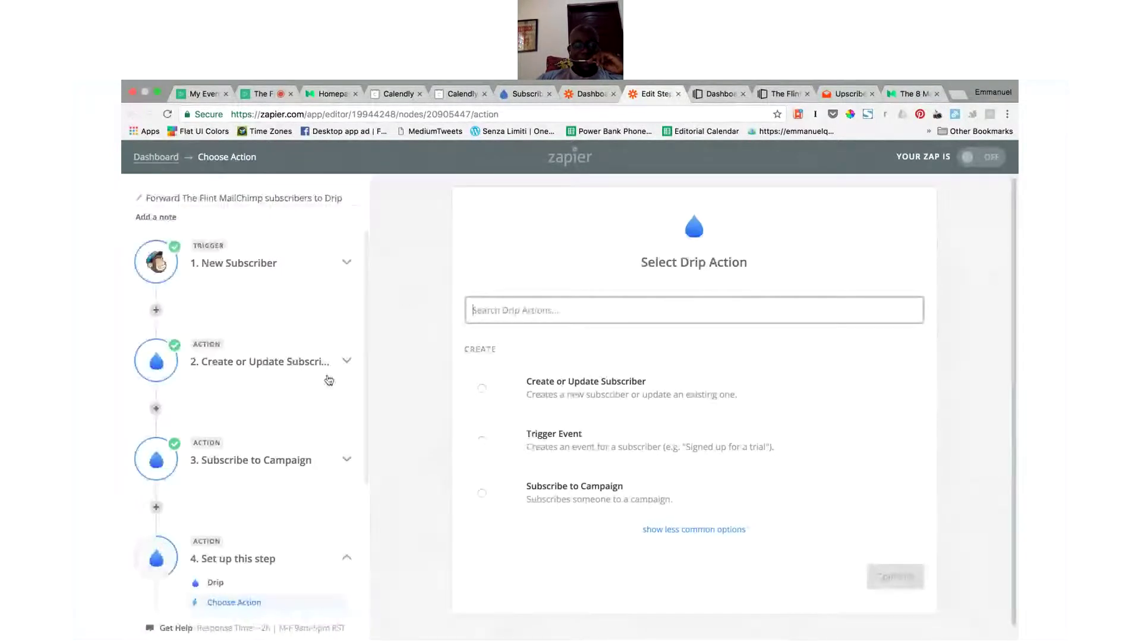
{"action": "scroll", "coordinate": [326, 377], "scroll_direction": "down", "scroll_amount": 3}
{"action": "scroll", "coordinate": [326, 377], "scroll_direction": "up", "scroll_amount": 5}
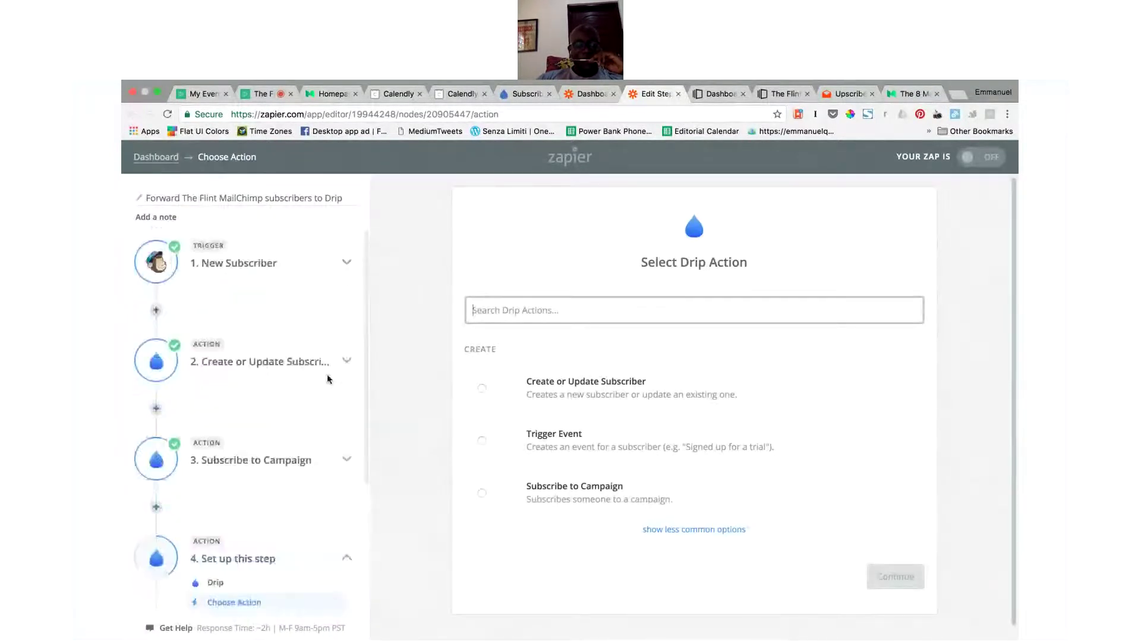
{"action": "left_click", "coordinate": [349, 263]}
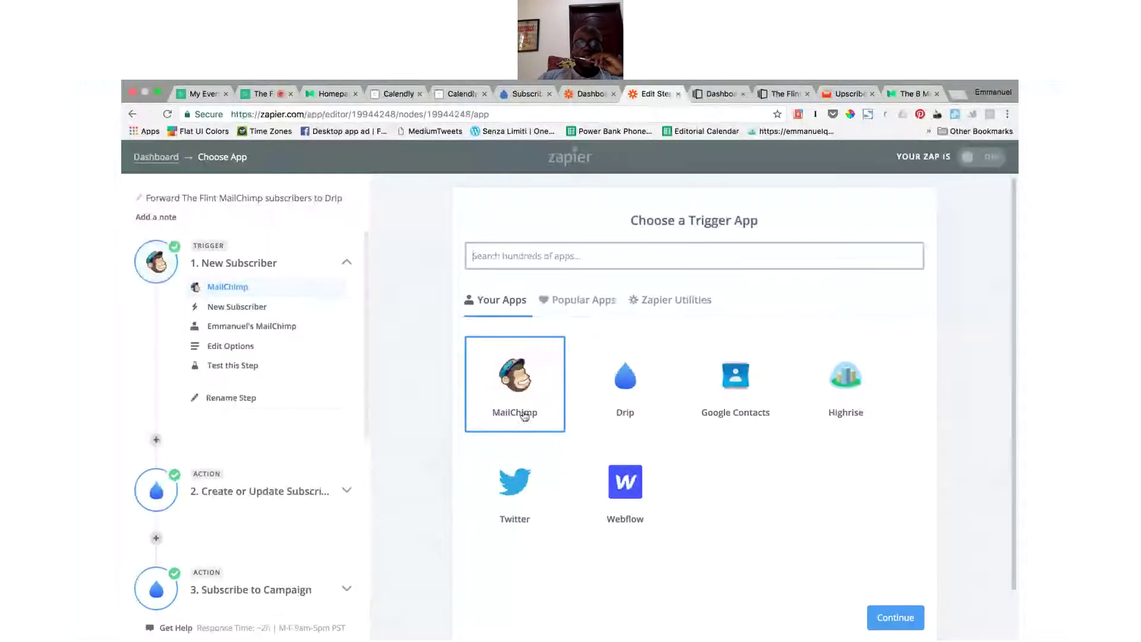
Step: Keep the MailChimp New Subscriber trigger on the connected account watching The Flint, with a successful test
{"action": "left_click", "coordinate": [908, 619]}
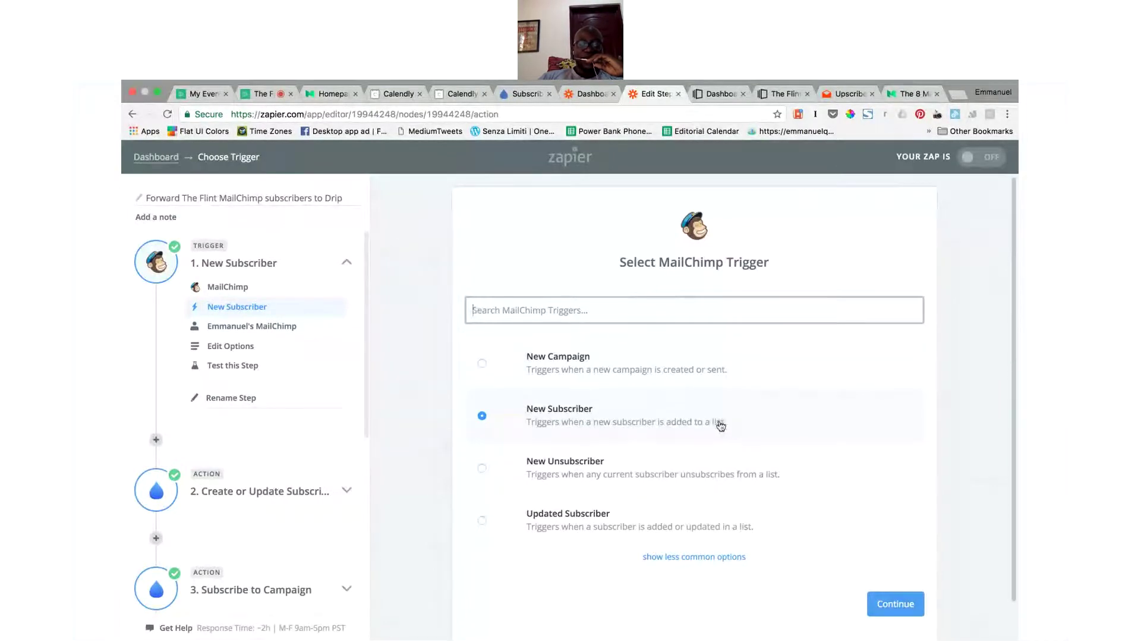
{"action": "left_click", "coordinate": [899, 612]}
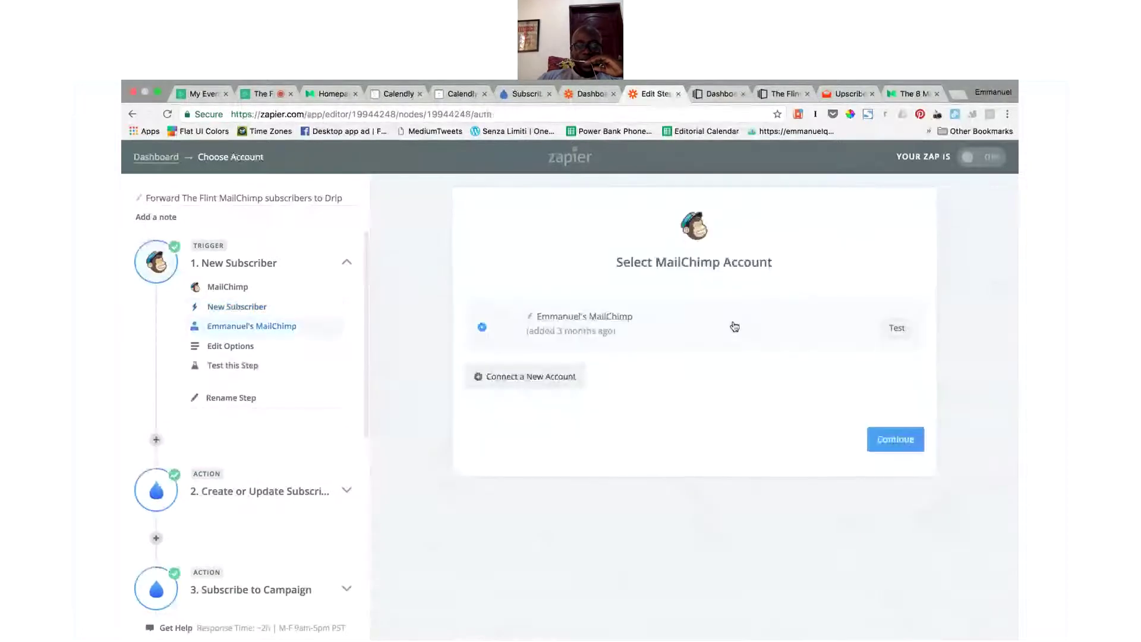
{"action": "left_click", "coordinate": [875, 440]}
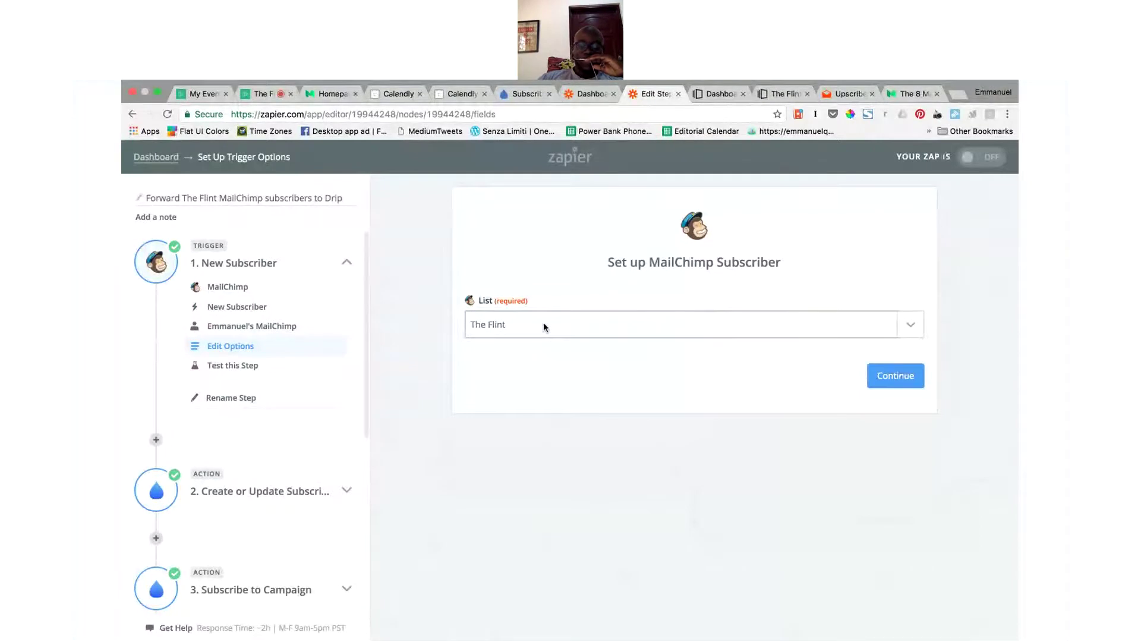
{"action": "left_click", "coordinate": [883, 381]}
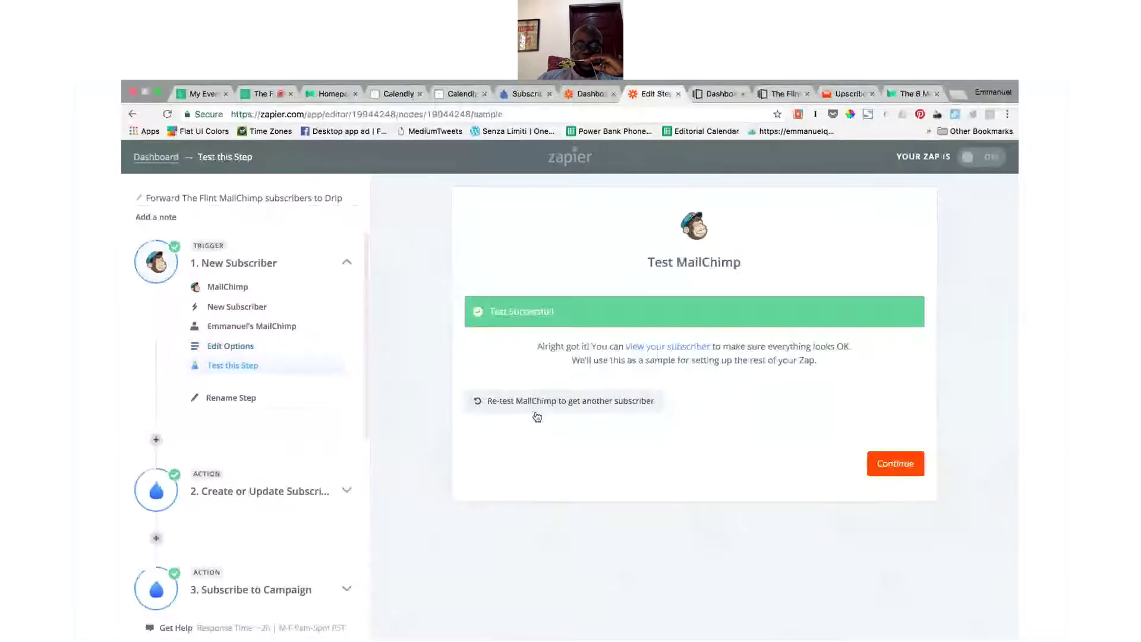
{"action": "left_click", "coordinate": [910, 476]}
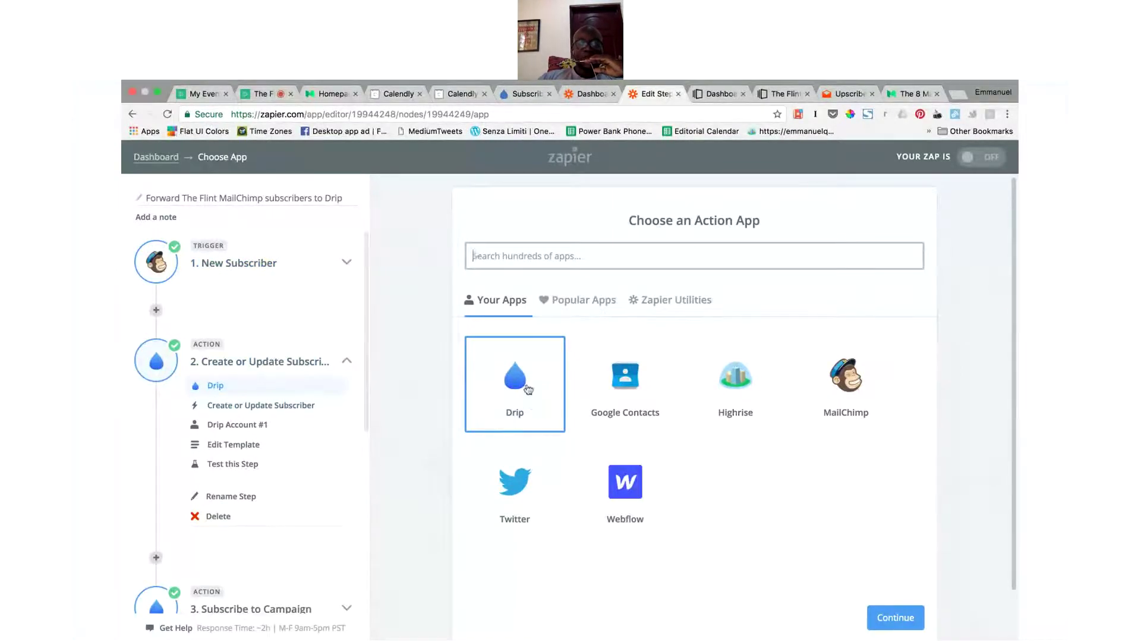
Step: Keep Drip's Create or Update Subscriber action on Drip Account #1 to reach the template
{"action": "left_click", "coordinate": [512, 371]}
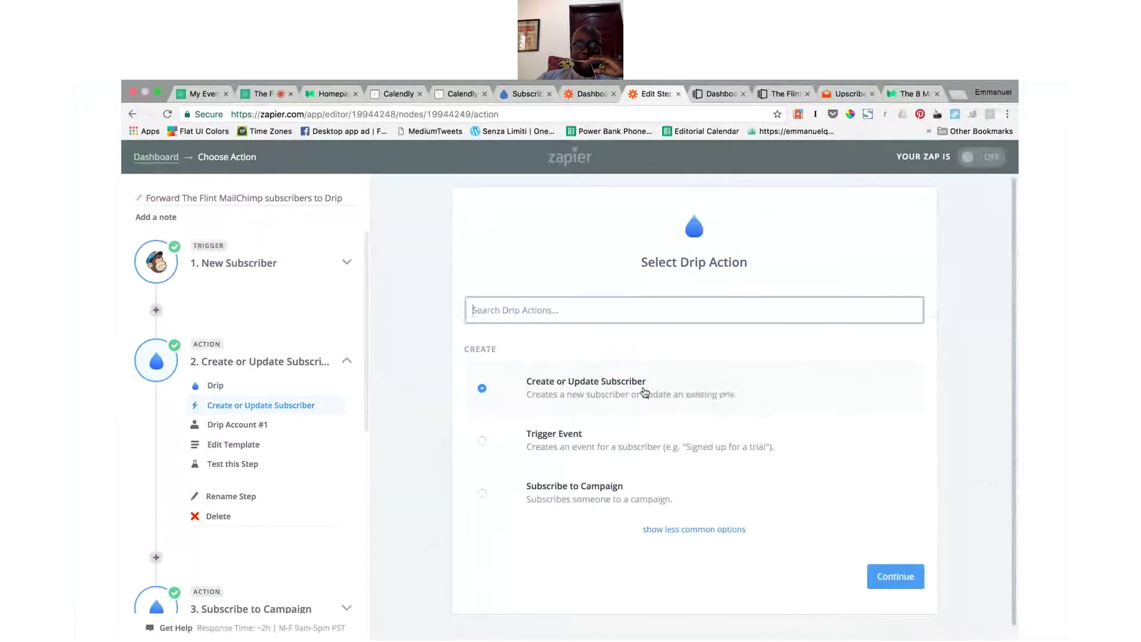
{"action": "left_click", "coordinate": [896, 578]}
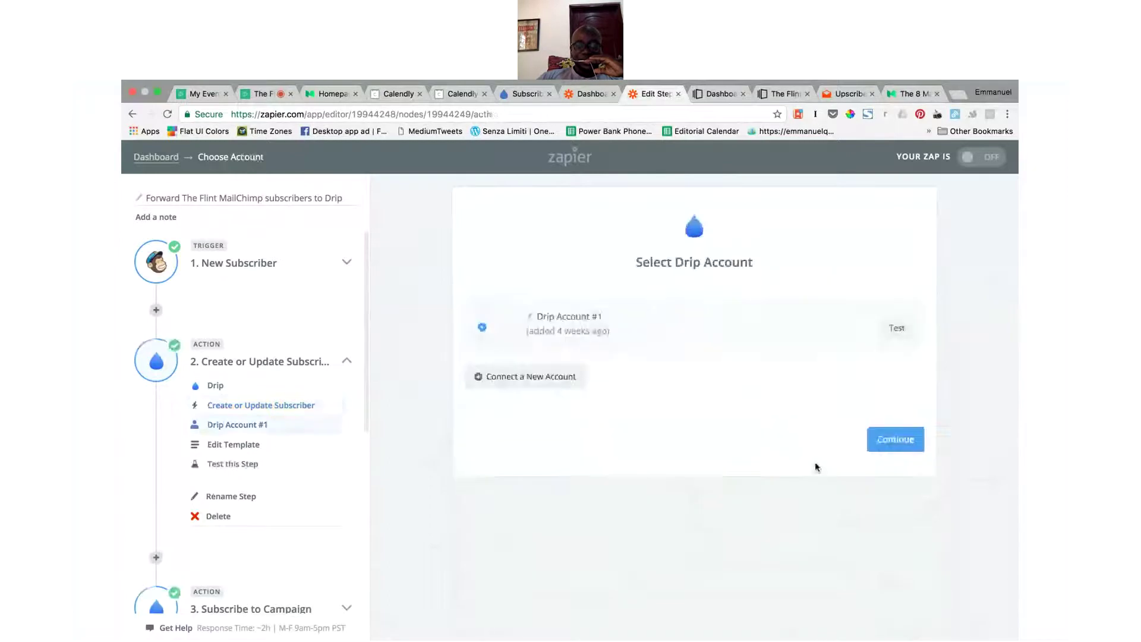
{"action": "left_click", "coordinate": [887, 444]}
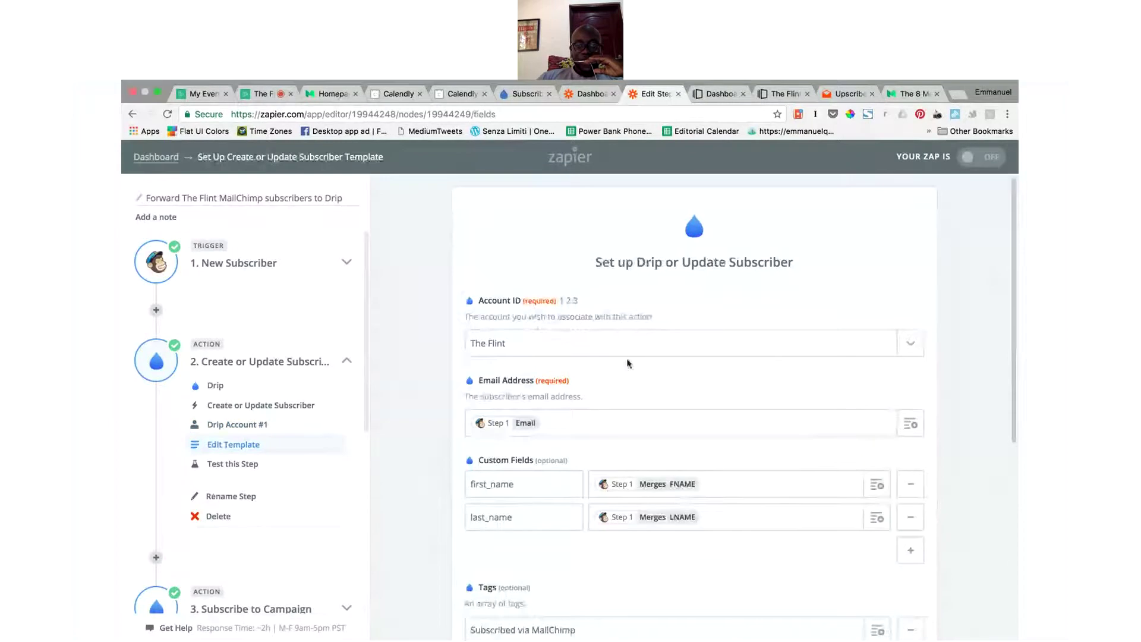
Step: Check the custom field mappings first_name→FNAME and last_name→LNAME in the subscriber template
{"action": "scroll", "coordinate": [663, 400], "scroll_direction": "down", "scroll_amount": 3}
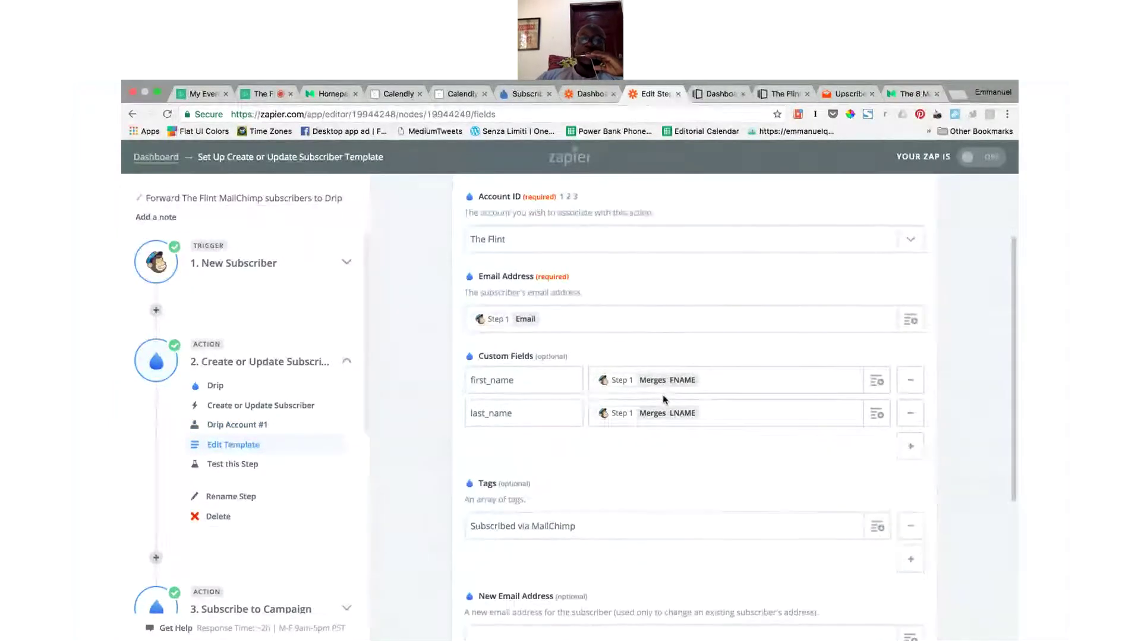
{"action": "scroll", "coordinate": [654, 326], "scroll_direction": "up", "scroll_amount": 2}
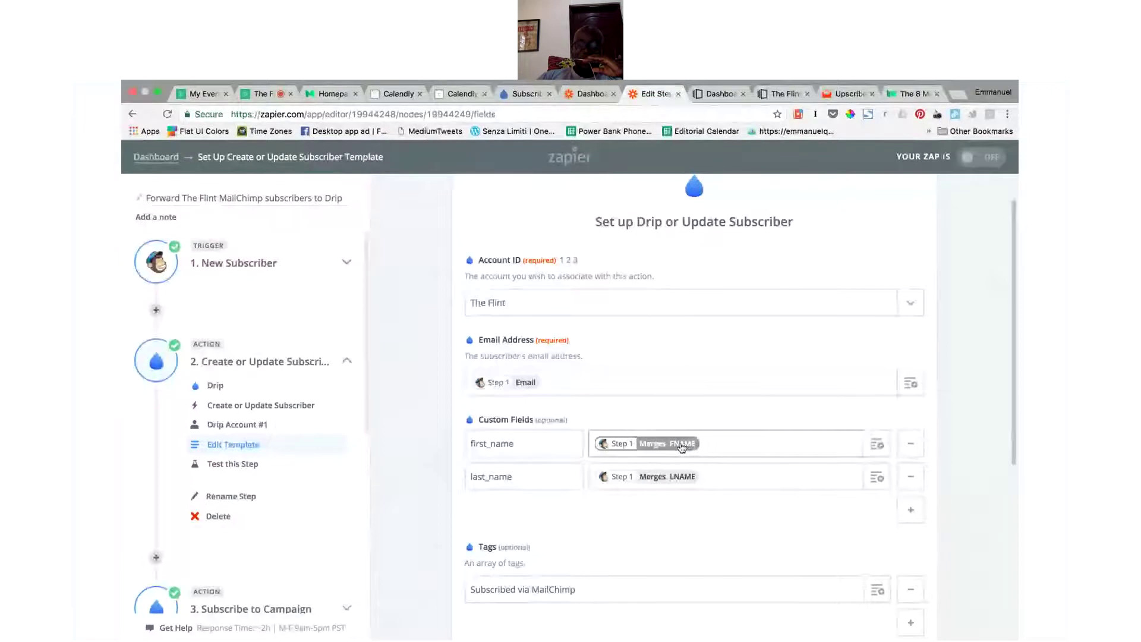
{"action": "left_click", "coordinate": [522, 447]}
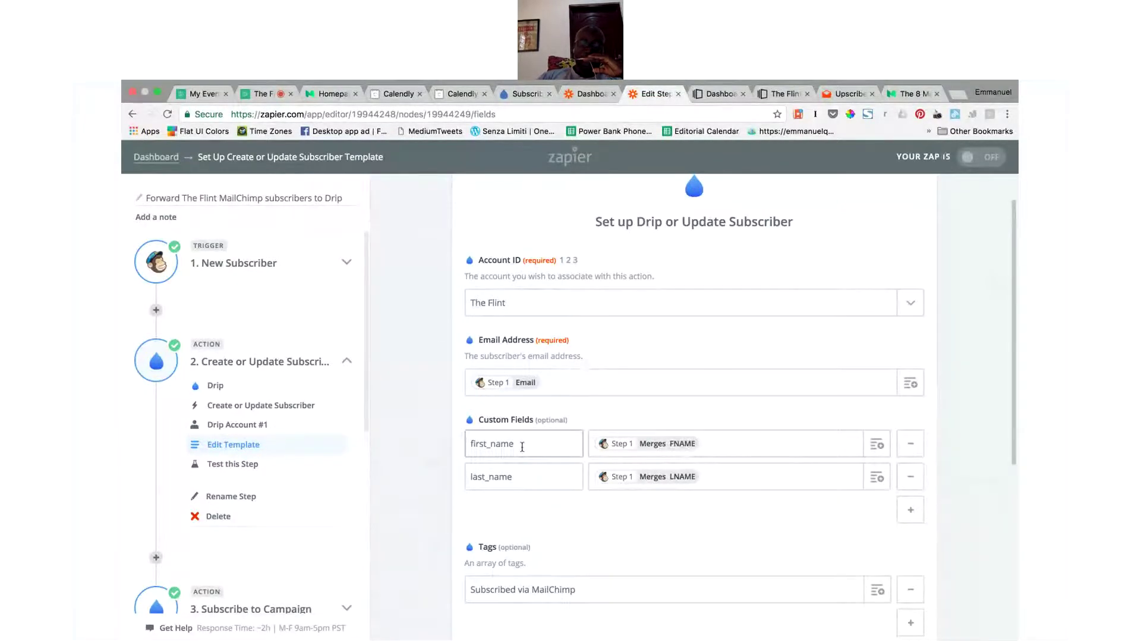
{"action": "left_click", "coordinate": [679, 481]}
{"action": "left_click", "coordinate": [715, 479]}
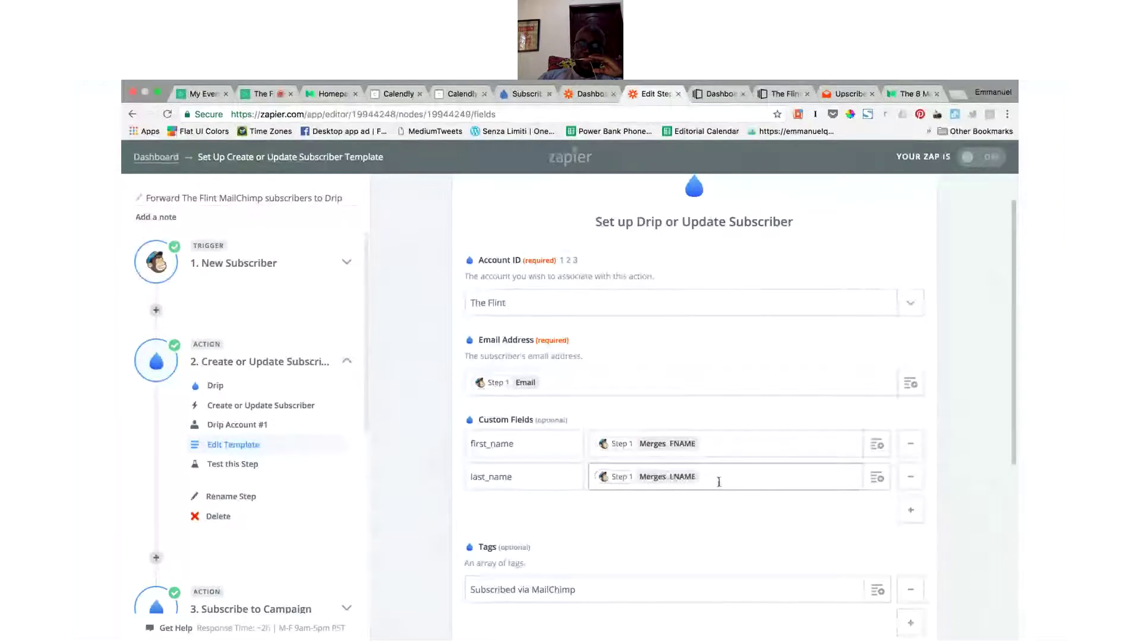
{"action": "left_click", "coordinate": [514, 477]}
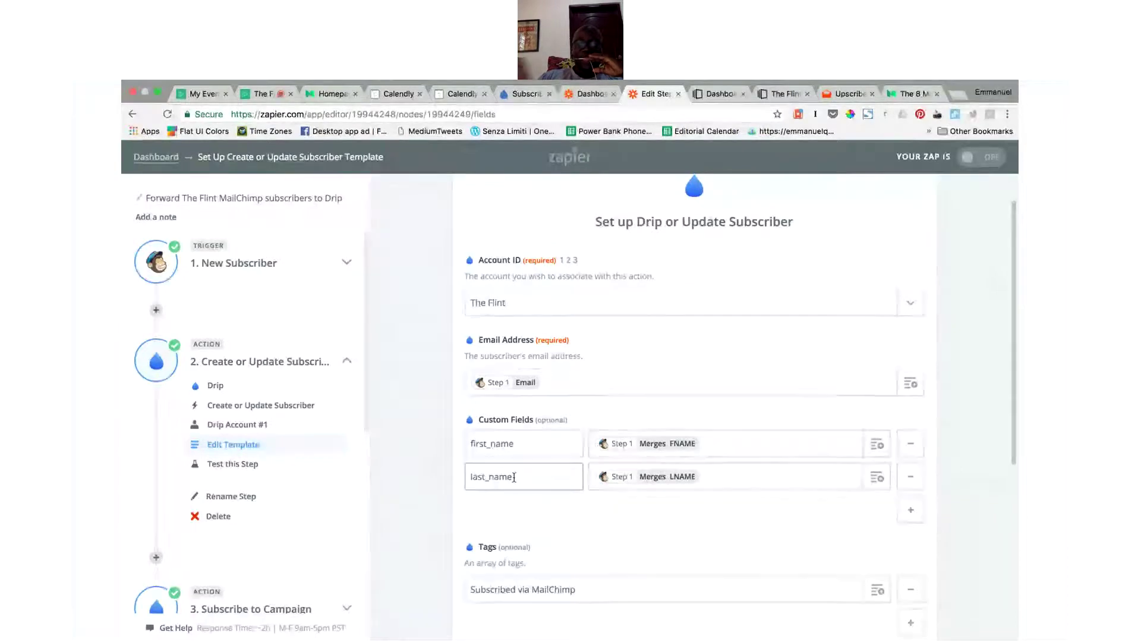
Step: Review the Tags and Time Zone fields, then accept the template and run the step's test
{"action": "scroll", "coordinate": [514, 477], "scroll_direction": "down", "scroll_amount": 3}
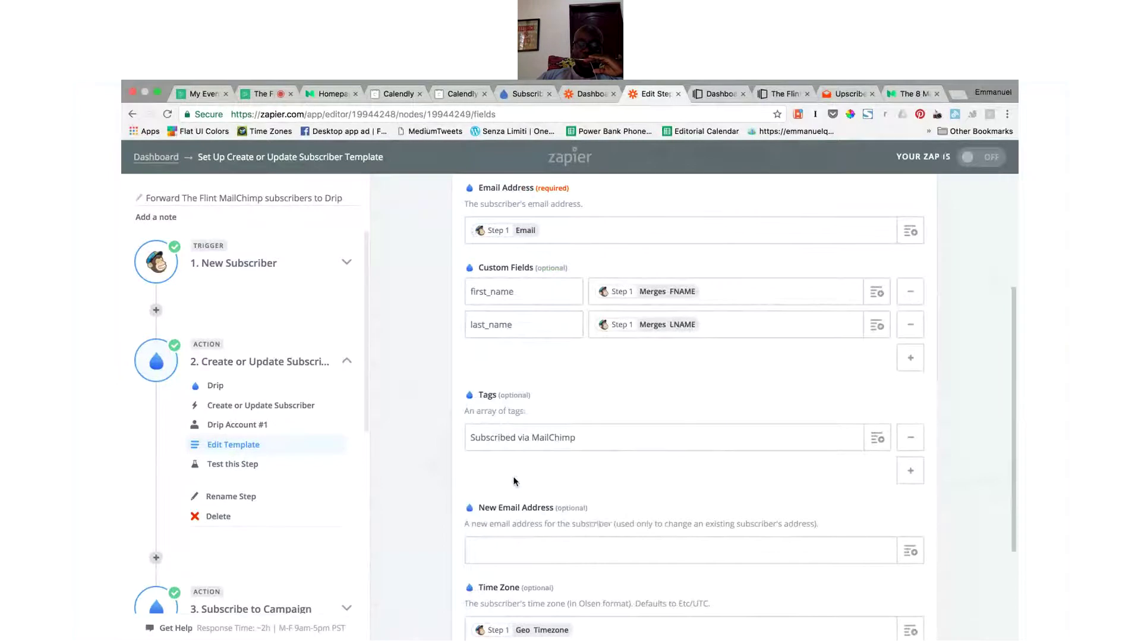
{"action": "scroll", "coordinate": [606, 460], "scroll_direction": "down", "scroll_amount": 2}
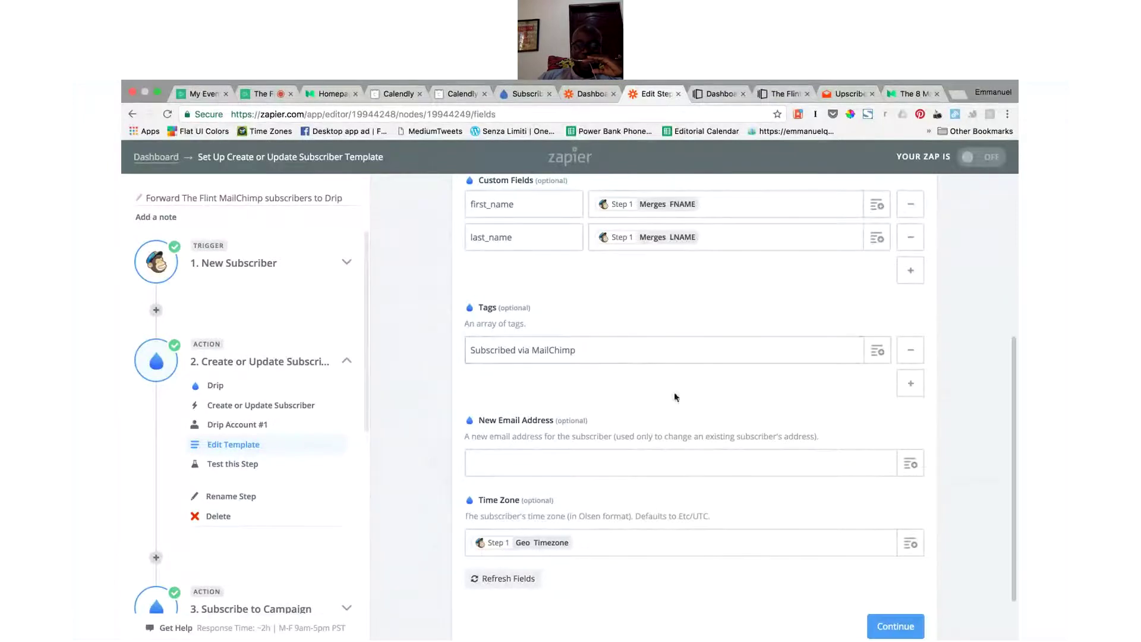
{"action": "scroll", "coordinate": [674, 397], "scroll_direction": "down", "scroll_amount": 2}
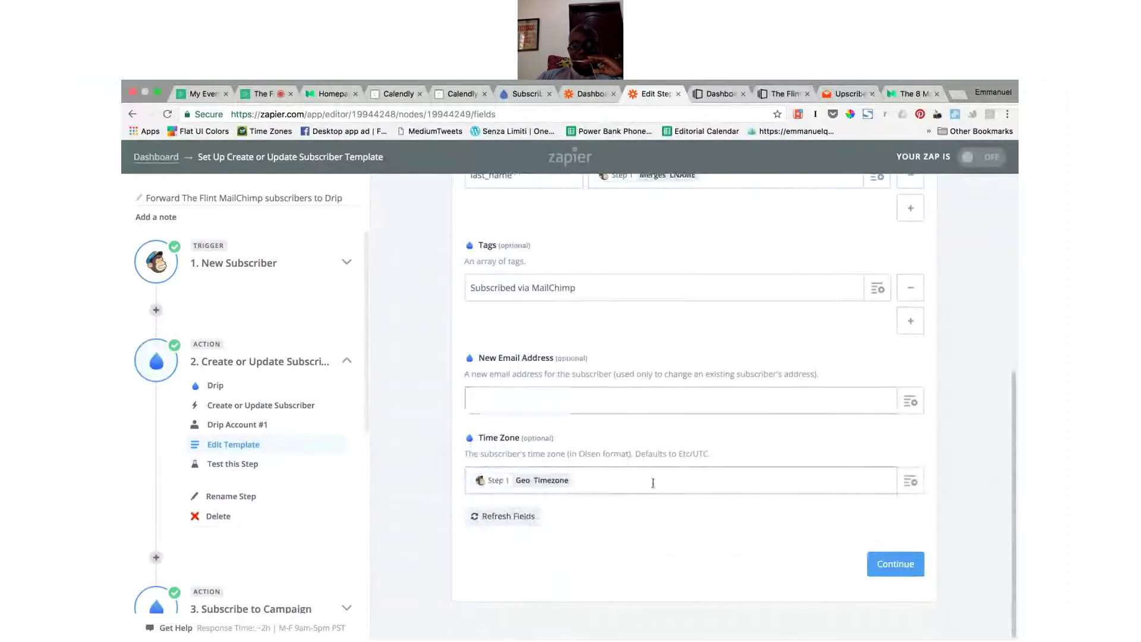
{"action": "scroll", "coordinate": [843, 543], "scroll_direction": "up", "scroll_amount": 10}
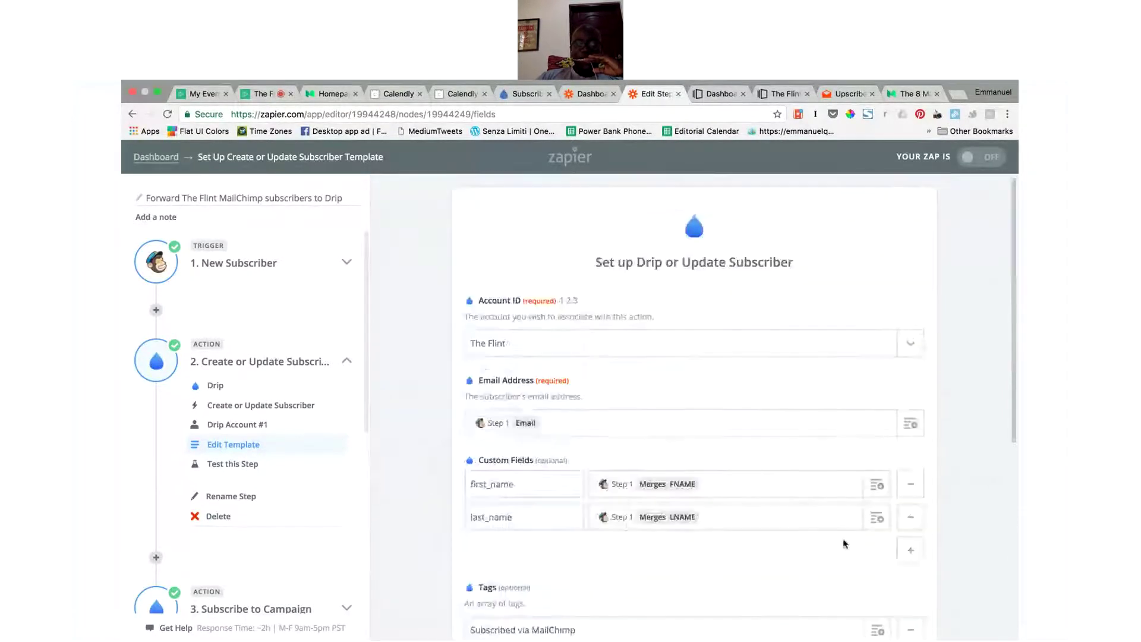
{"action": "scroll", "coordinate": [844, 543], "scroll_direction": "down", "scroll_amount": 10}
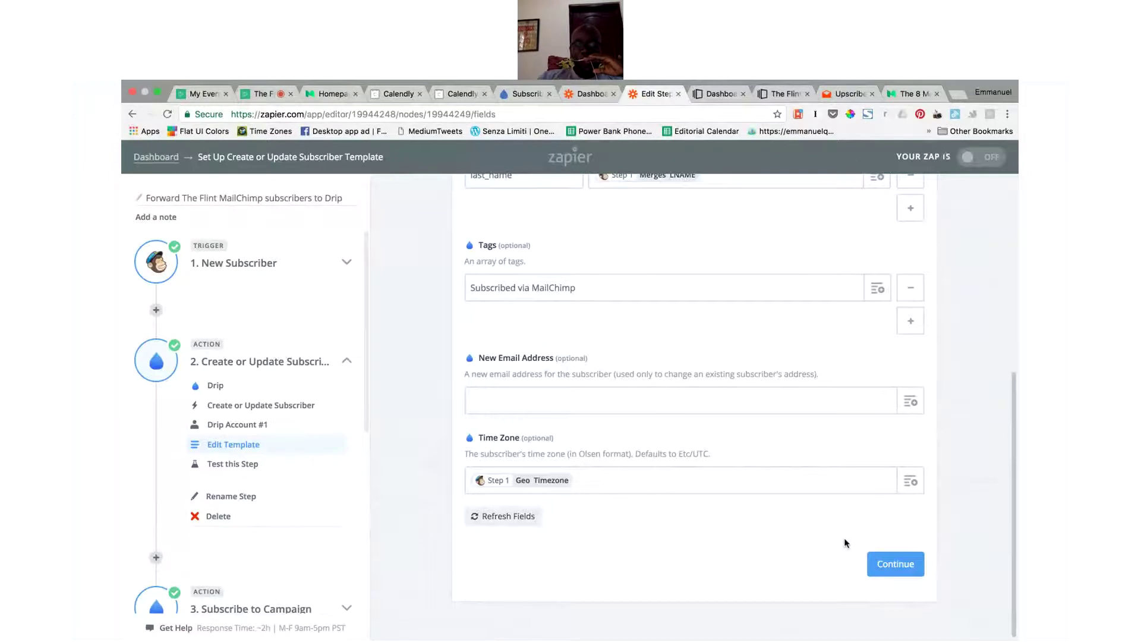
{"action": "left_click", "coordinate": [894, 567]}
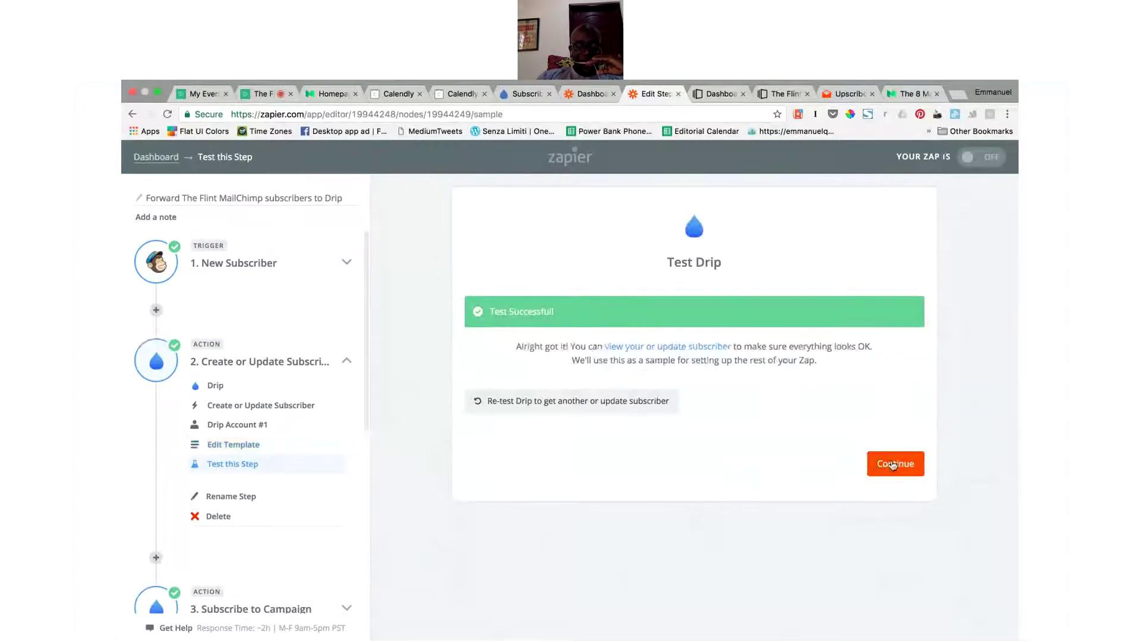
Step: Set step 3 to Drip's Subscribe to Campaign action on Drip Account #1
{"action": "left_click", "coordinate": [895, 463]}
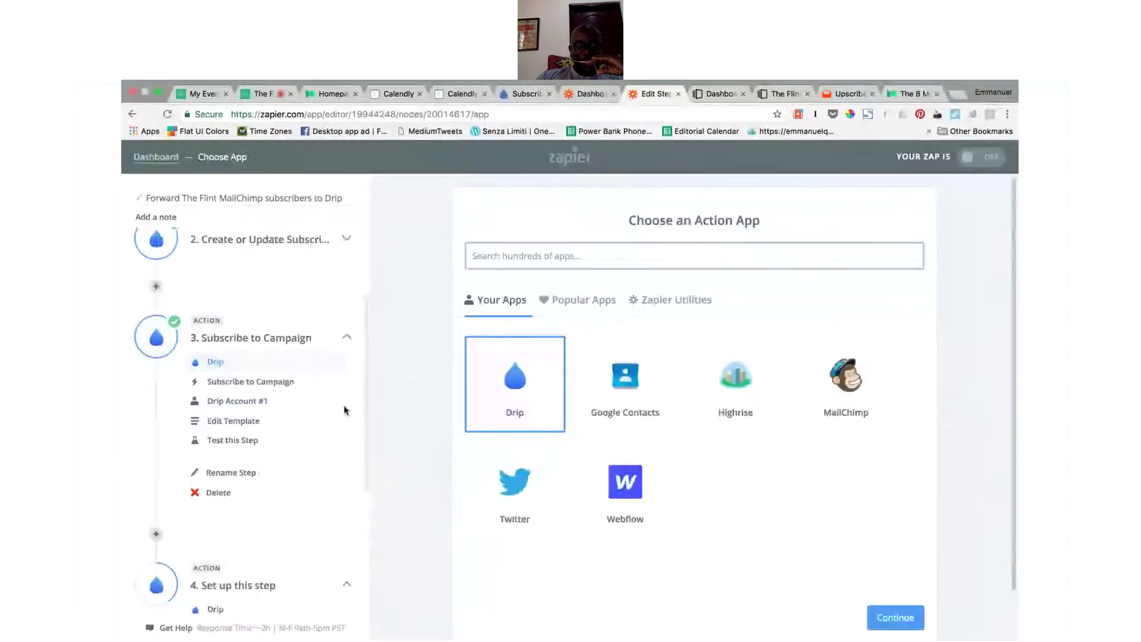
{"action": "left_click", "coordinate": [904, 618]}
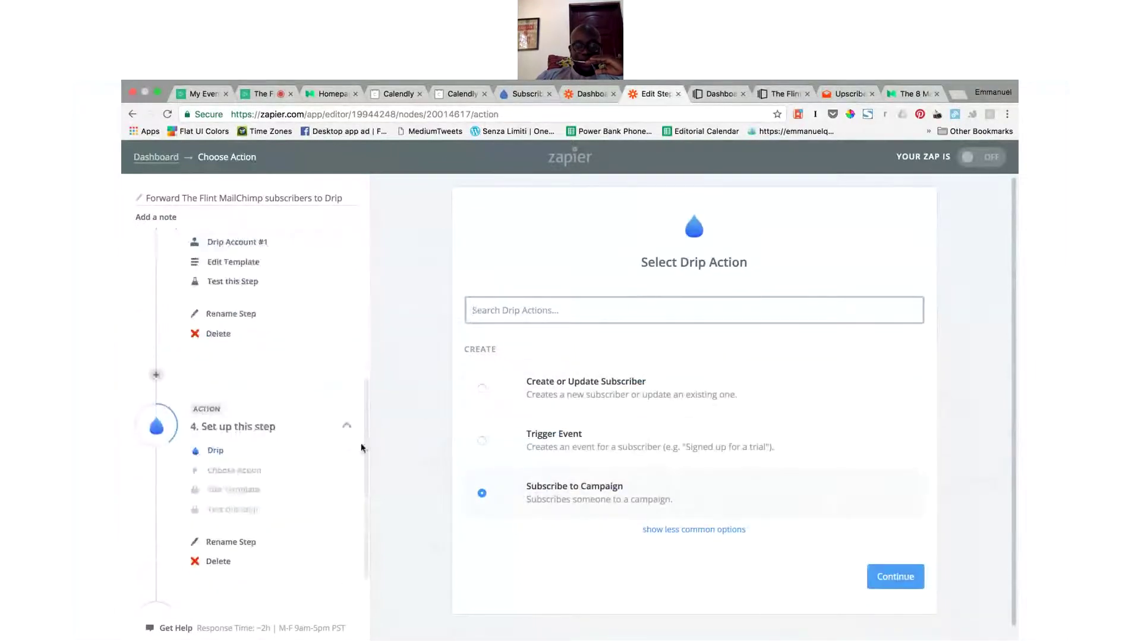
{"action": "left_click", "coordinate": [891, 575]}
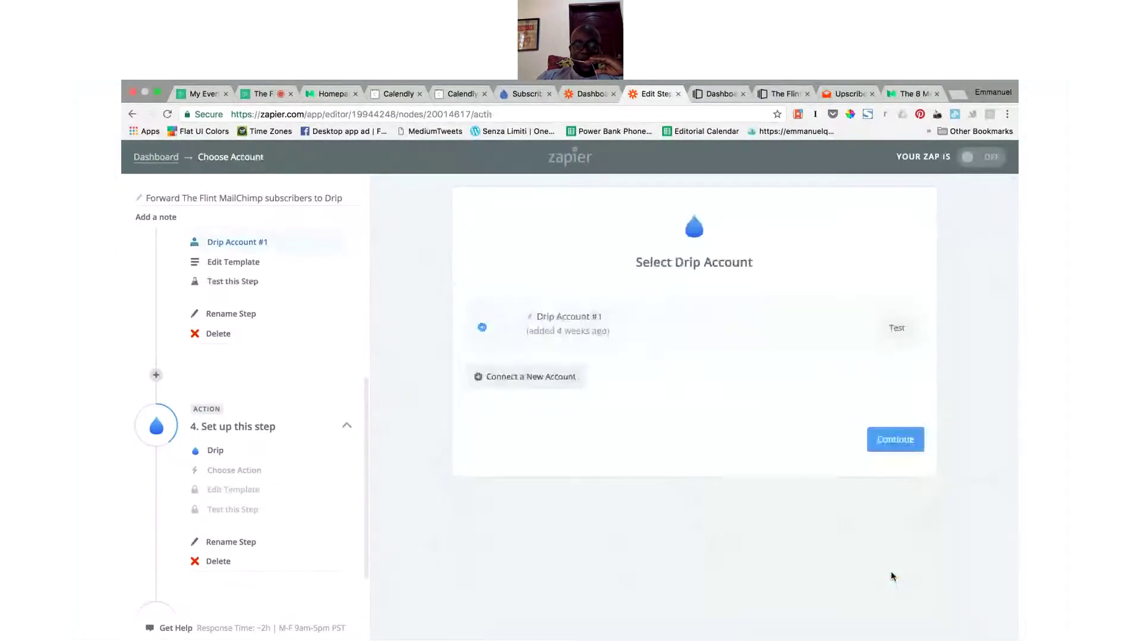
{"action": "left_click", "coordinate": [893, 441]}
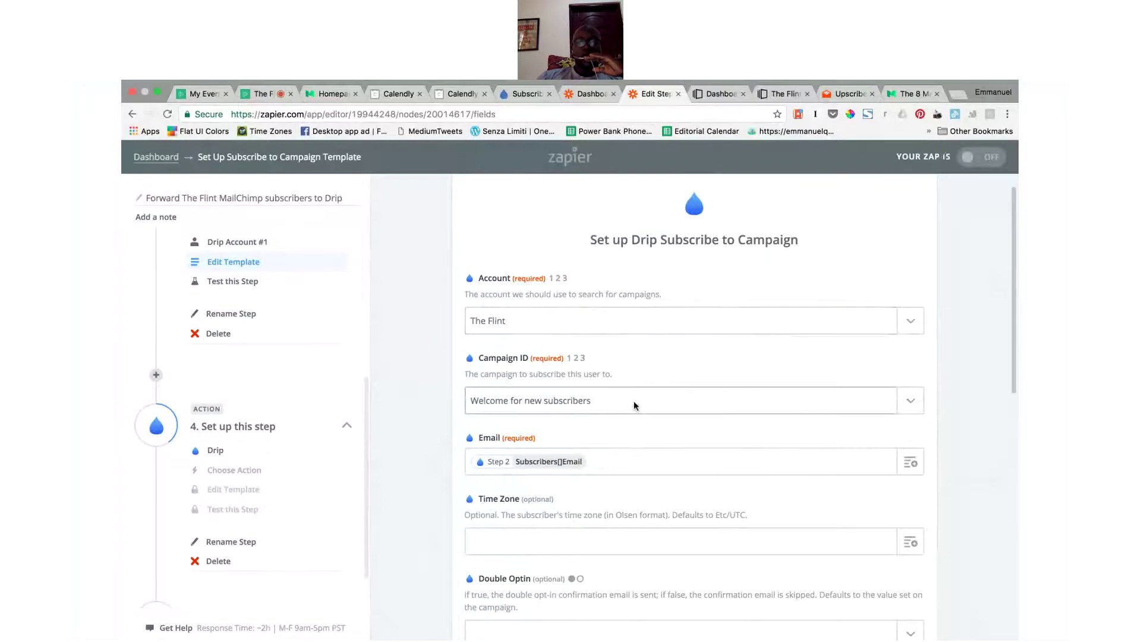
Step: Accept the template for the 'Welcome for new subscribers' campaign and pass the step test
{"action": "scroll", "coordinate": [633, 400], "scroll_direction": "down", "scroll_amount": 1}
{"action": "scroll", "coordinate": [634, 404], "scroll_direction": "down", "scroll_amount": 2}
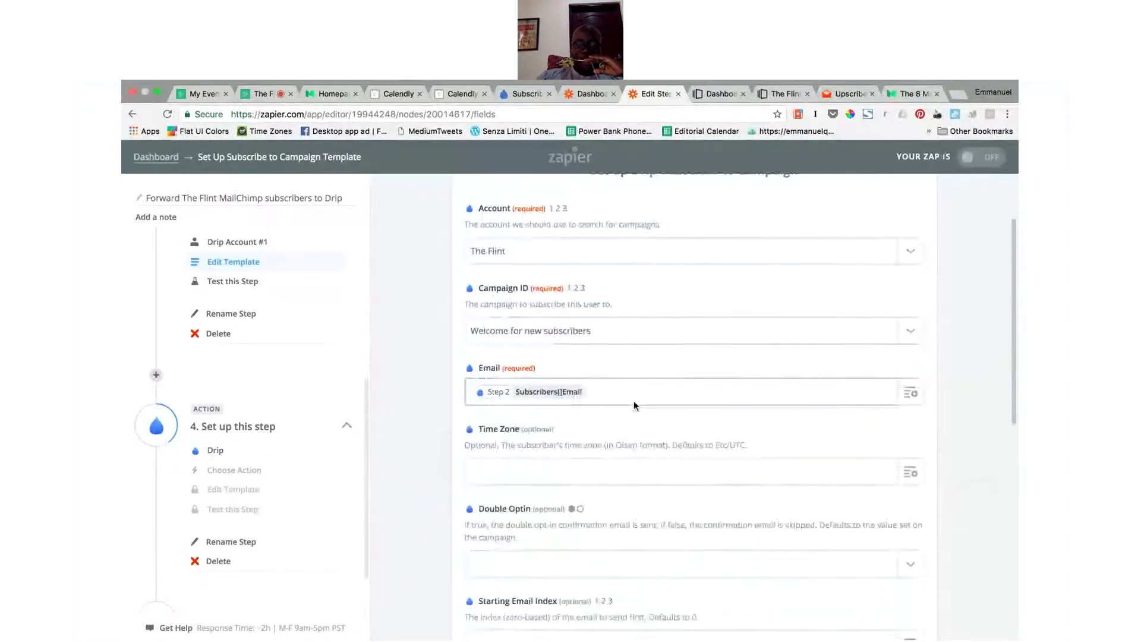
{"action": "scroll", "coordinate": [770, 517], "scroll_direction": "down", "scroll_amount": 10}
{"action": "scroll", "coordinate": [839, 550], "scroll_direction": "down", "scroll_amount": 2}
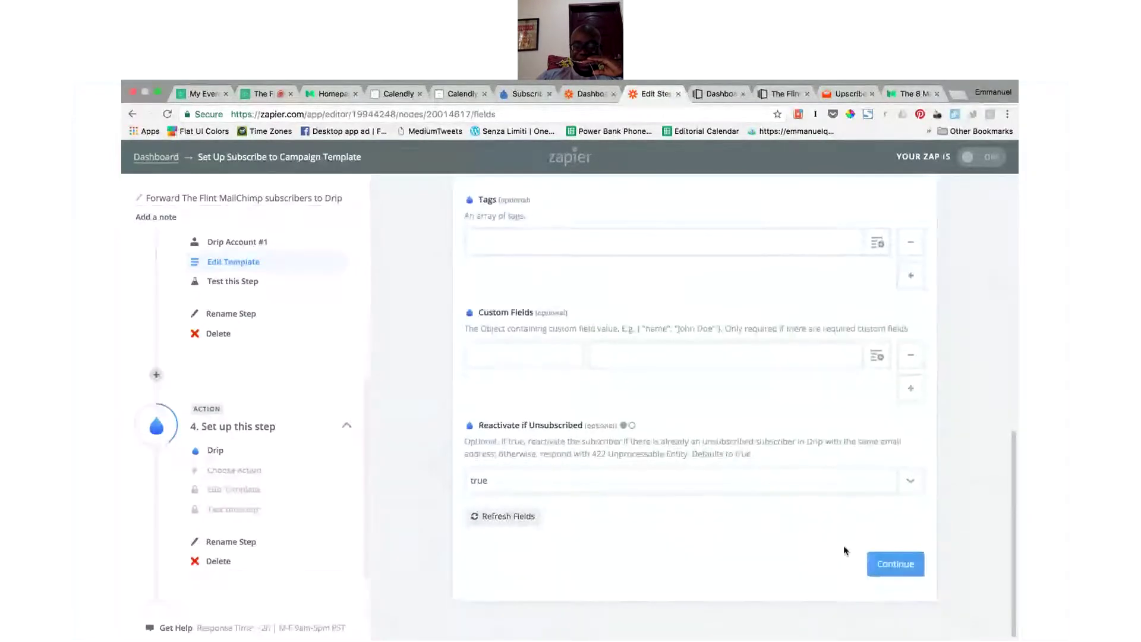
{"action": "left_click", "coordinate": [897, 567]}
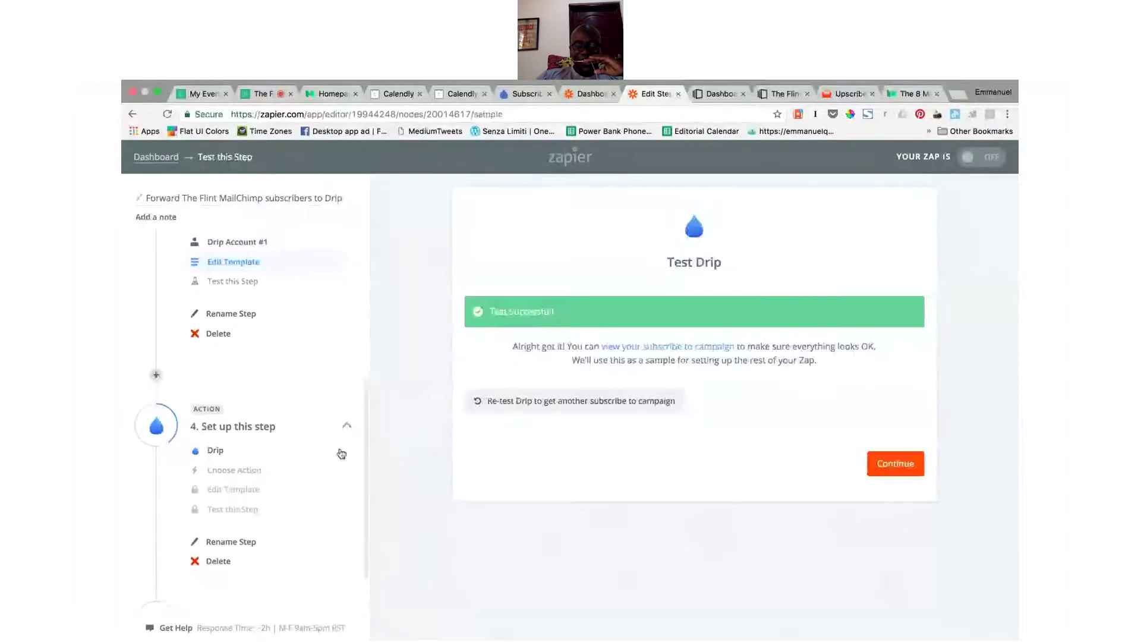
{"action": "scroll", "coordinate": [340, 453], "scroll_direction": "down", "scroll_amount": 2}
{"action": "scroll", "coordinate": [340, 448], "scroll_direction": "up", "scroll_amount": 2}
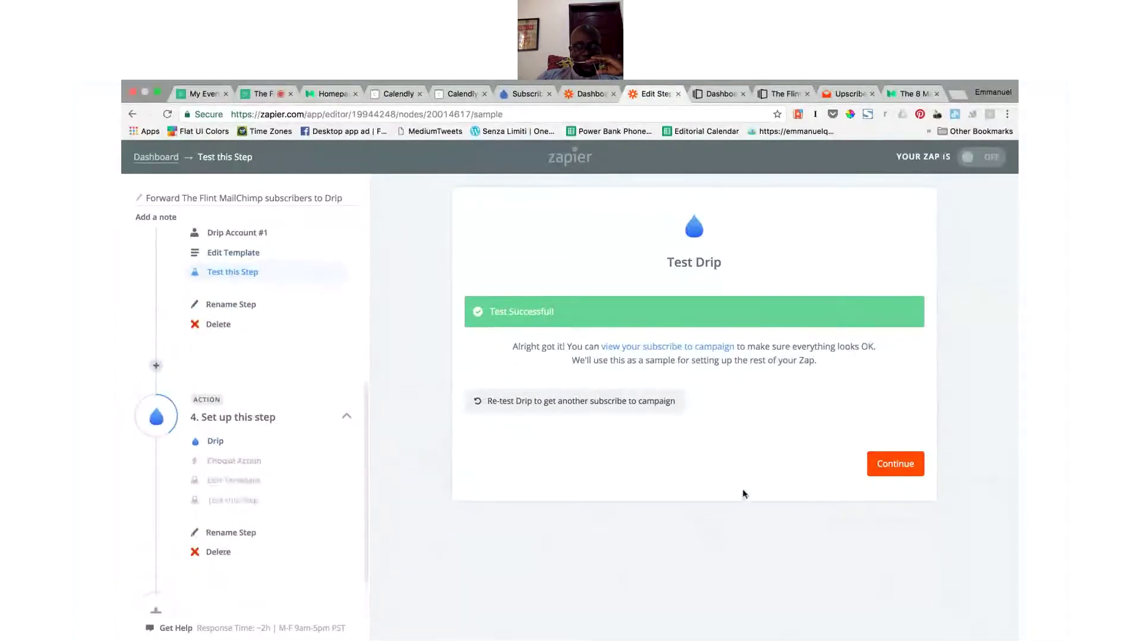
{"action": "left_click", "coordinate": [886, 473]}
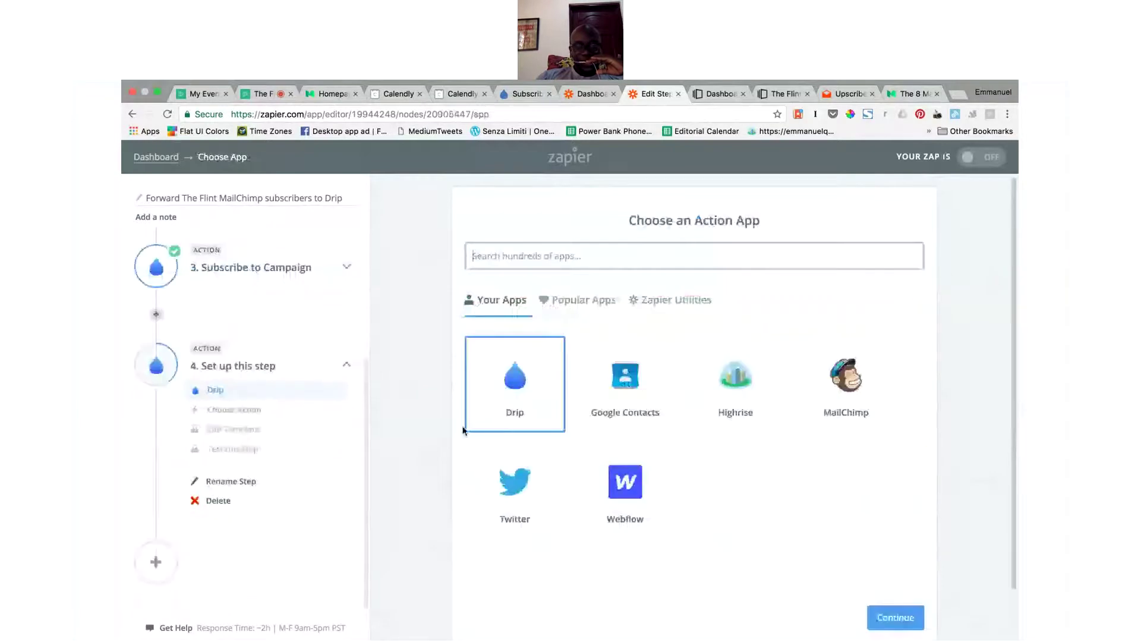
Step: Delete the empty step 4 and switch the Zap on
{"action": "left_click", "coordinate": [221, 504]}
{"action": "left_click", "coordinate": [238, 505]}
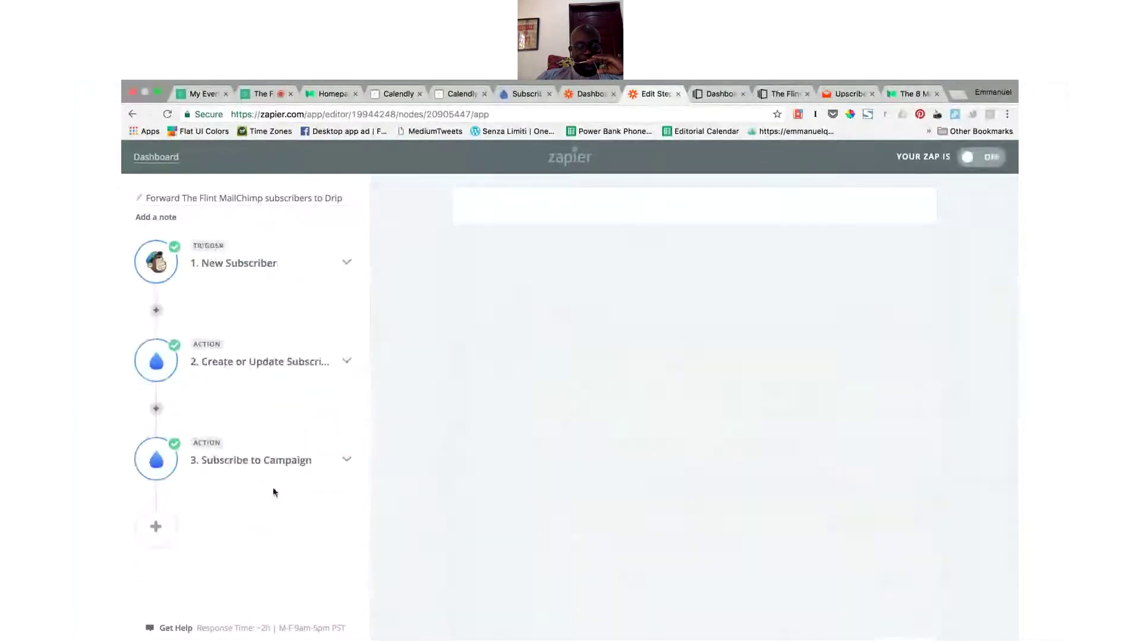
{"action": "left_click", "coordinate": [726, 319]}
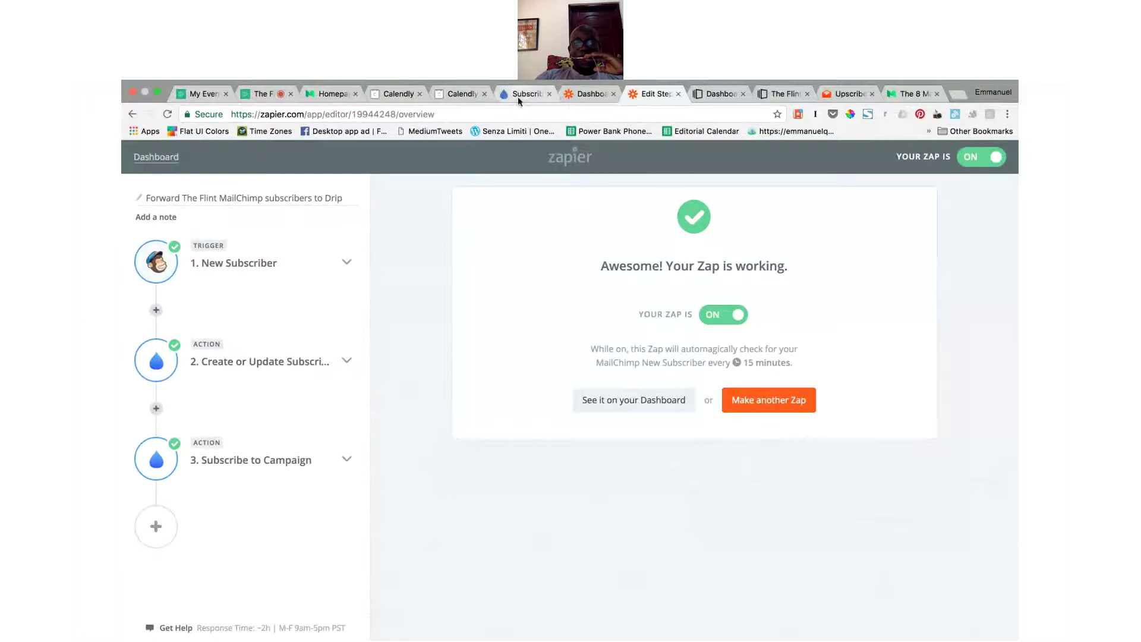
Step: Check the Demio webinar chat, then return to Drip's list of 620 subscribers
{"action": "left_click", "coordinate": [258, 95]}
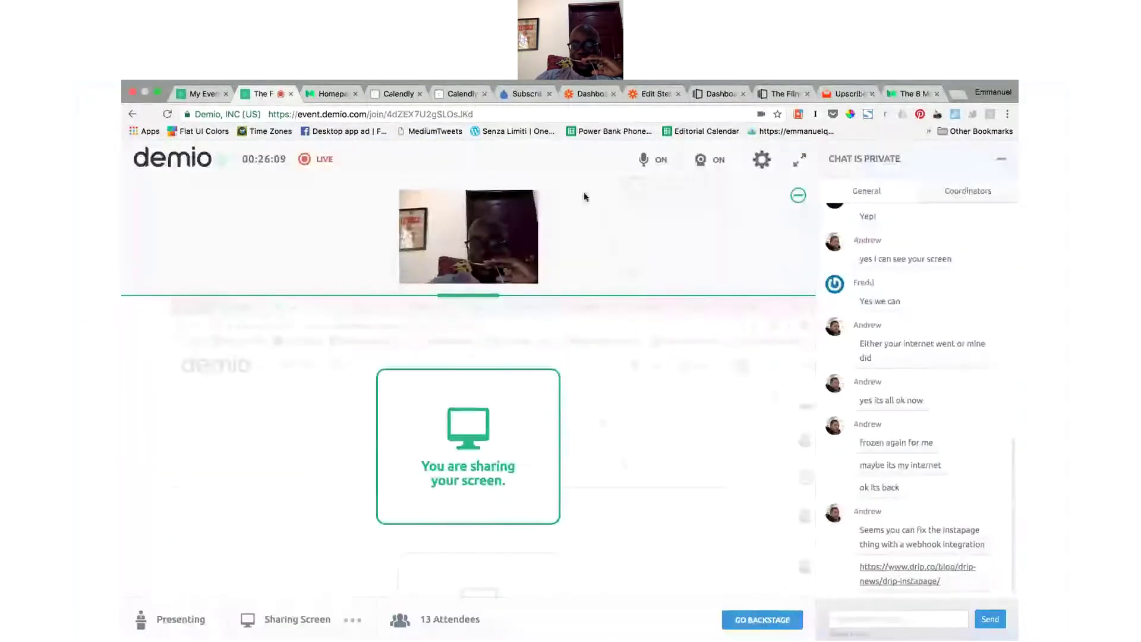
{"action": "left_click", "coordinate": [515, 98]}
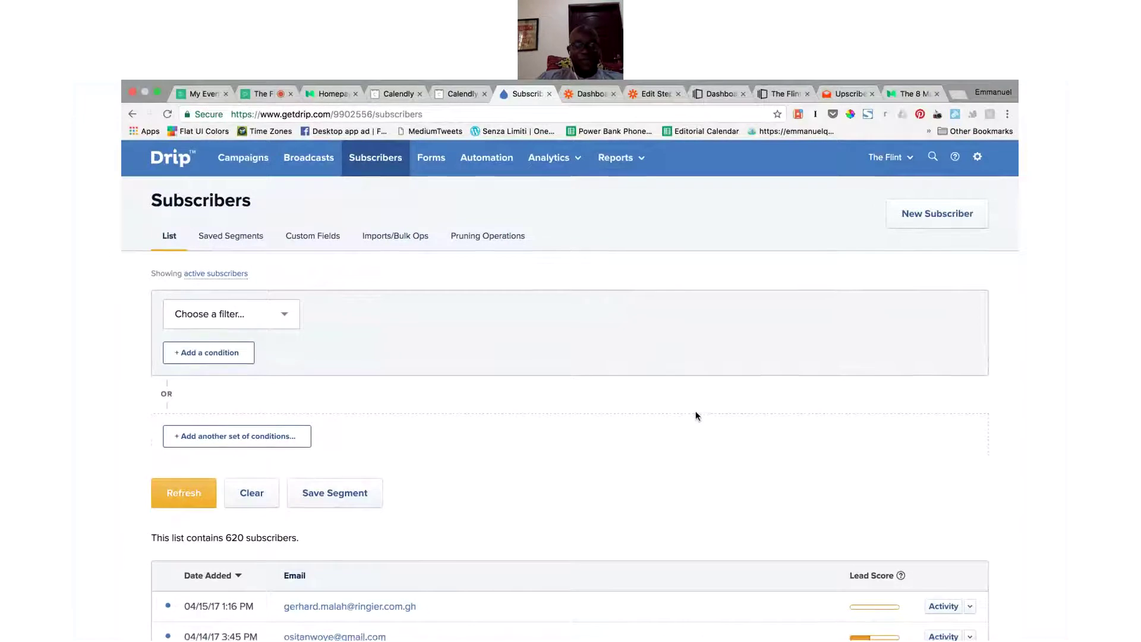
Step: Open the 'Welcome for new subscribers' campaign from Campaigns and view its Subscribers, then its Emails
{"action": "scroll", "coordinate": [695, 415], "scroll_direction": "down", "scroll_amount": 3}
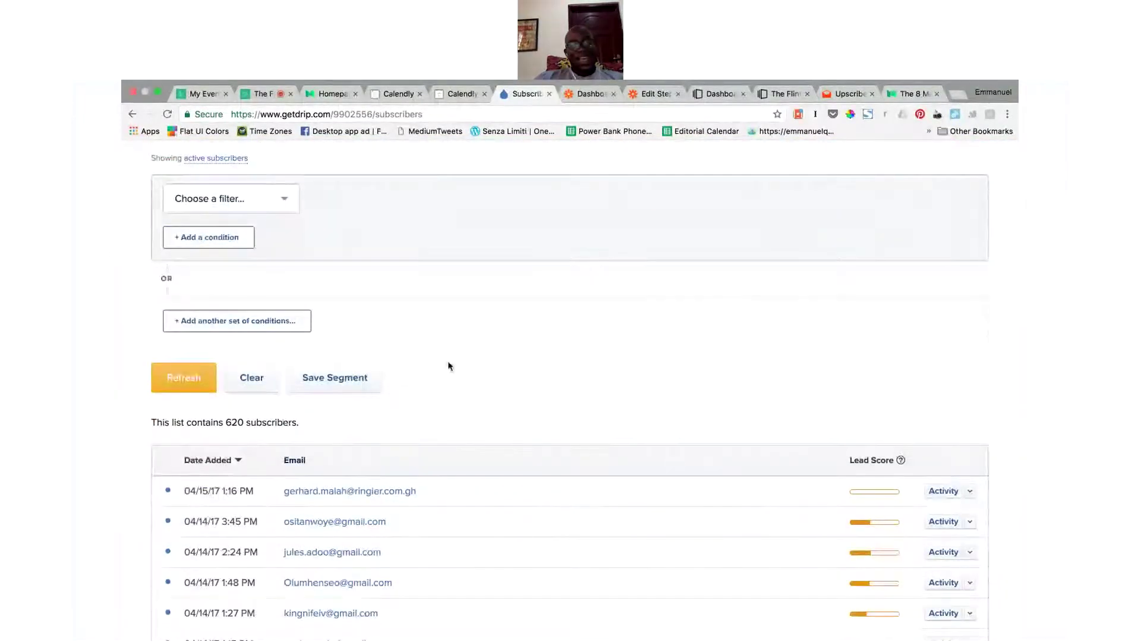
{"action": "scroll", "coordinate": [448, 366], "scroll_direction": "up", "scroll_amount": 3}
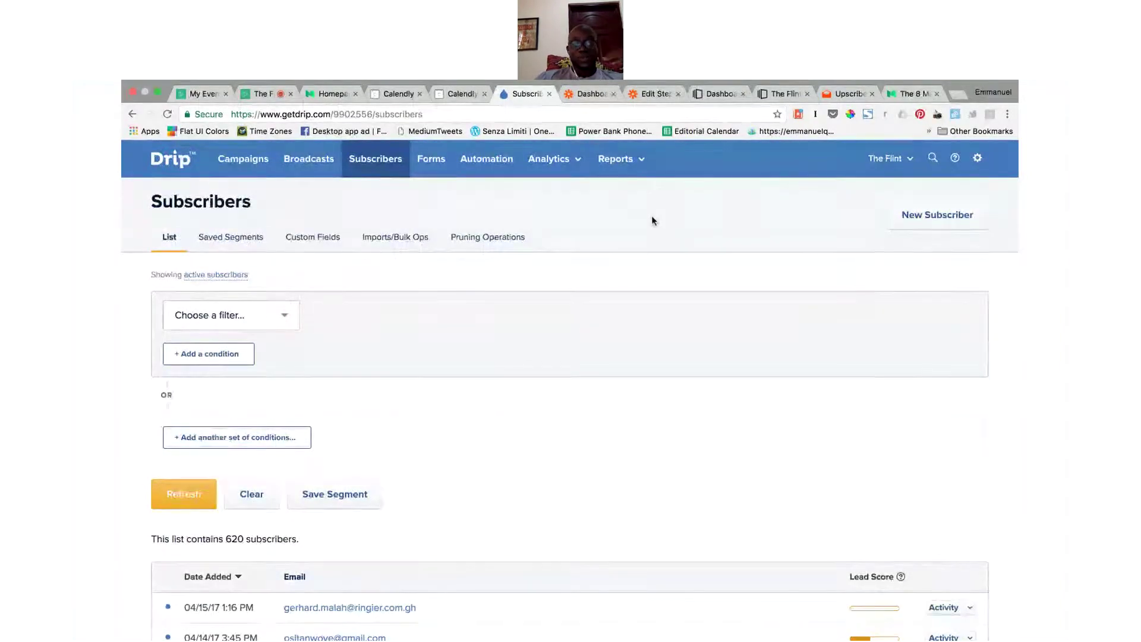
{"action": "left_click", "coordinate": [241, 171]}
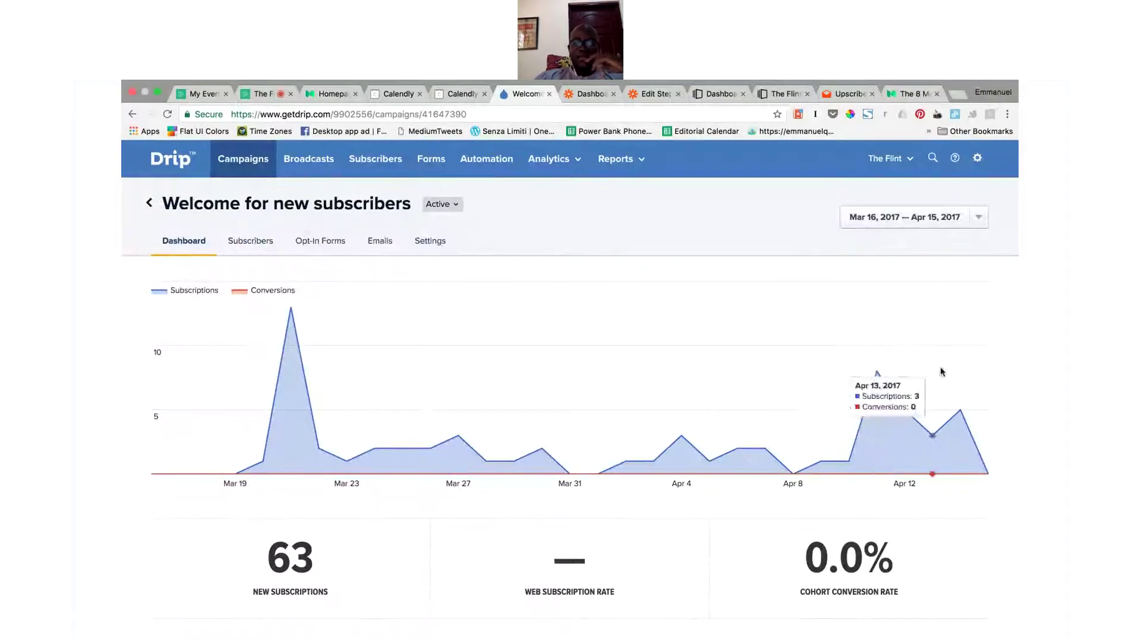
{"action": "left_click", "coordinate": [324, 245]}
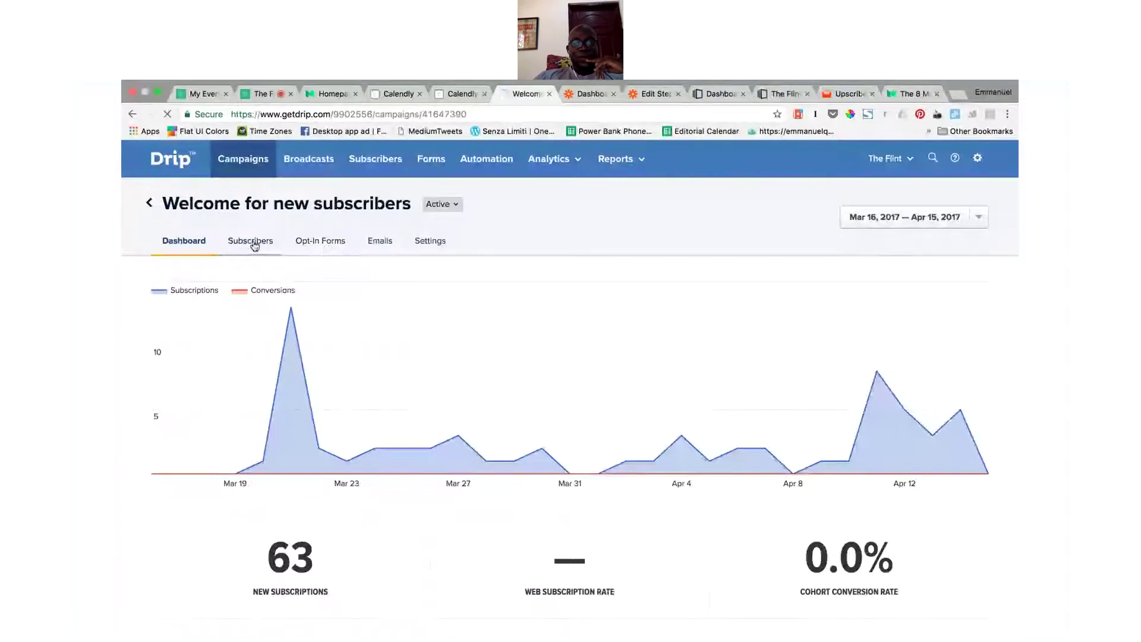
{"action": "left_click", "coordinate": [253, 246]}
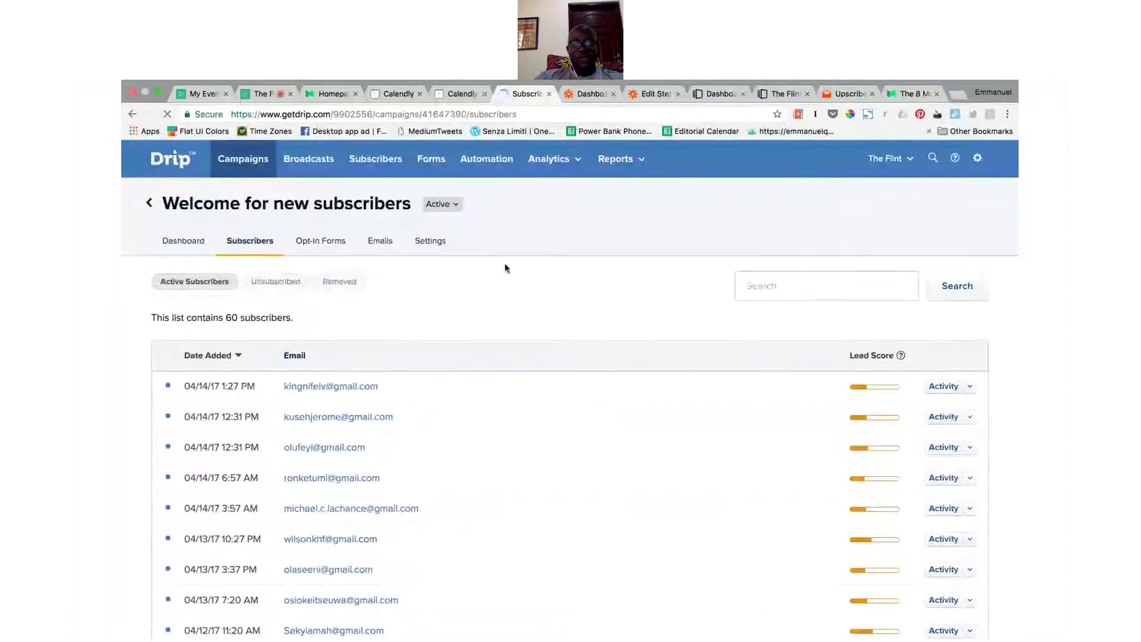
{"action": "left_click", "coordinate": [374, 246]}
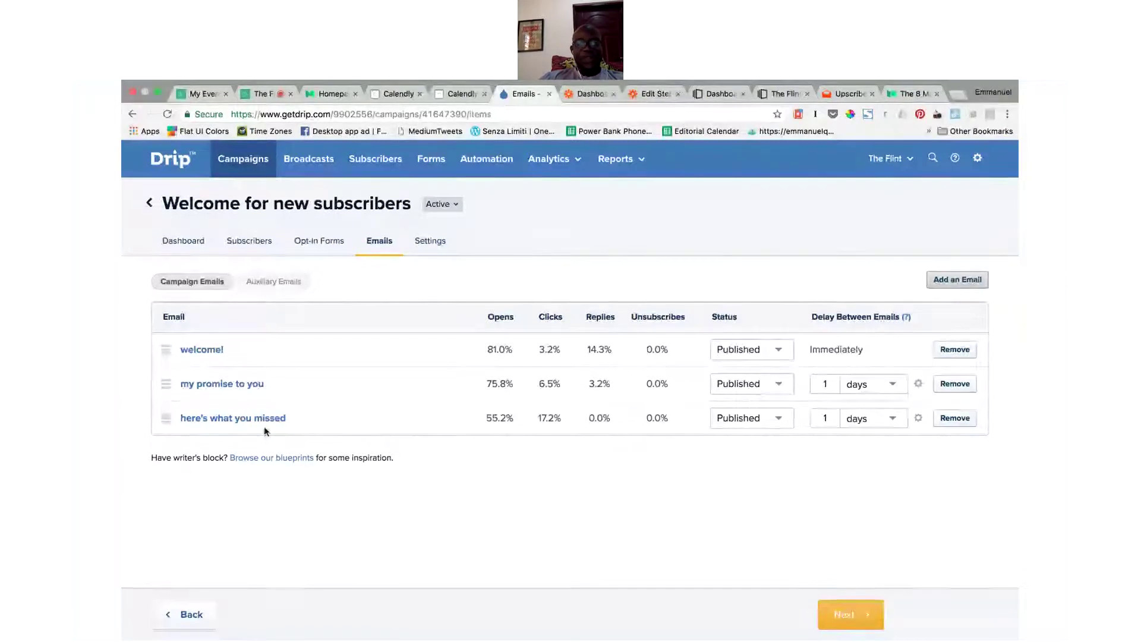
Step: Open the welcome! email in its own tab, check the list's opens and replies, then return to it
{"action": "left_click", "coordinate": [202, 351], "text": "super"}
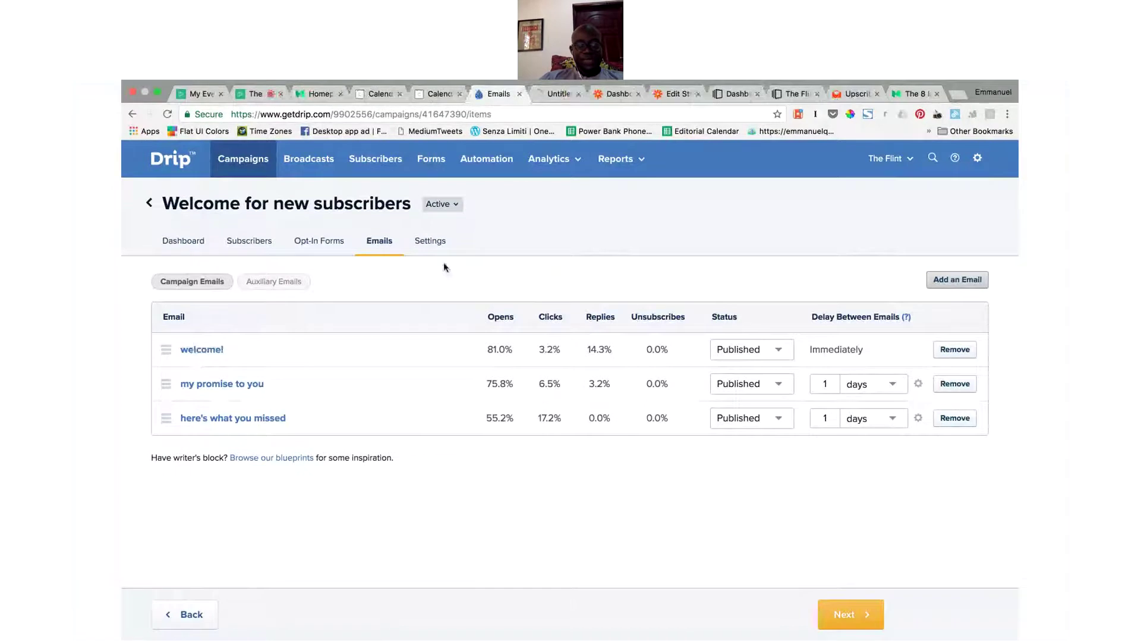
{"action": "left_click", "coordinate": [555, 94]}
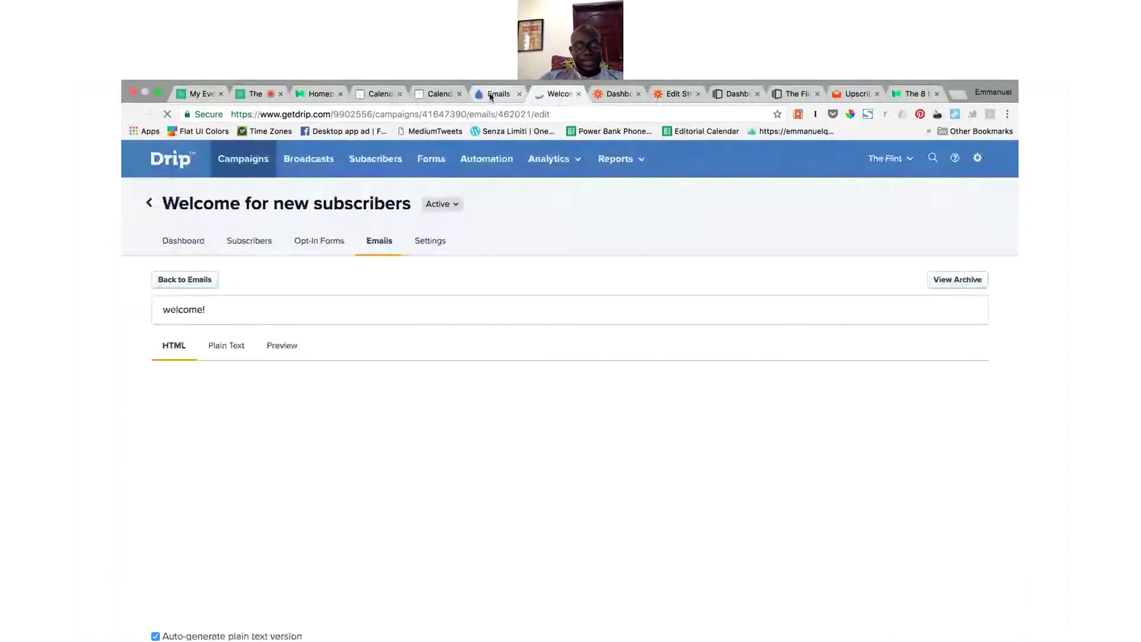
{"action": "left_click", "coordinate": [491, 95]}
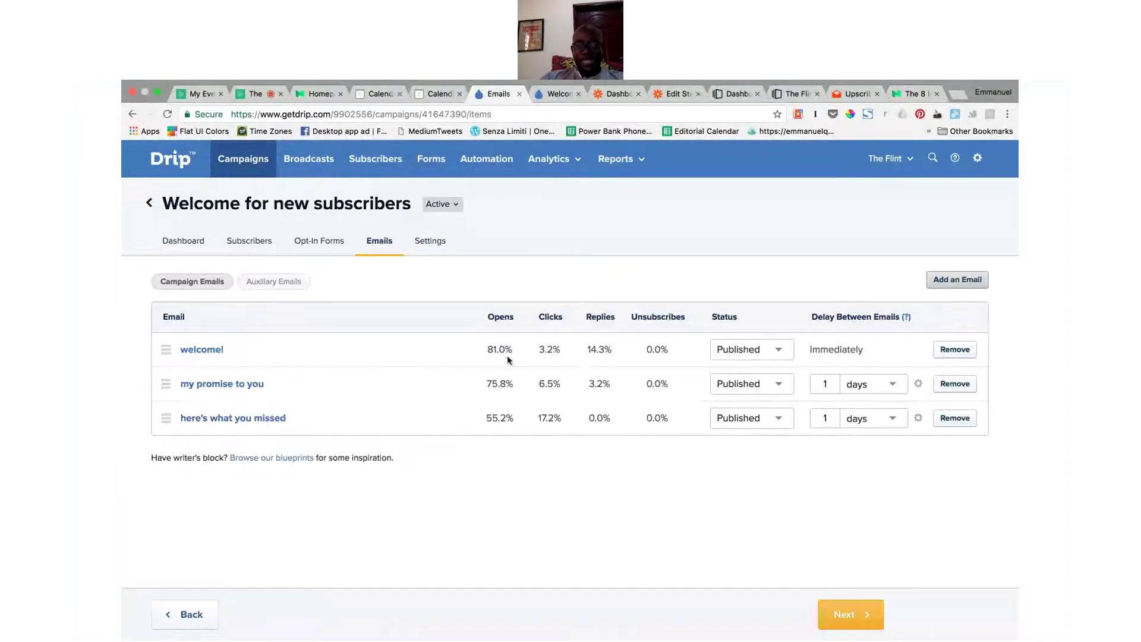
{"action": "mouse_move", "coordinate": [501, 352]}
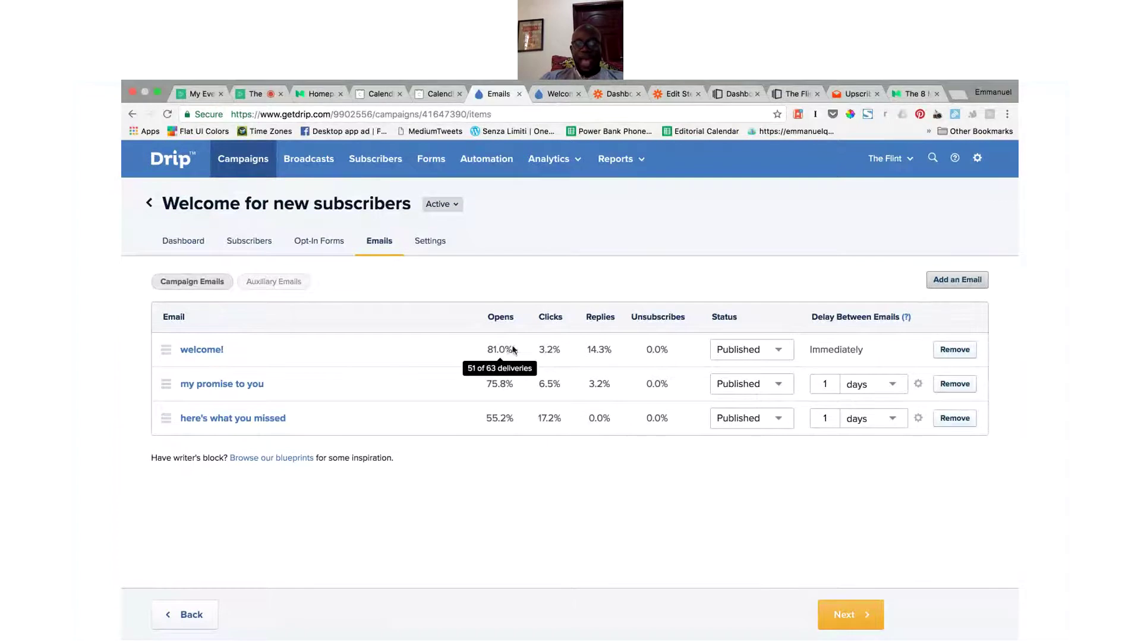
{"action": "mouse_move", "coordinate": [557, 354]}
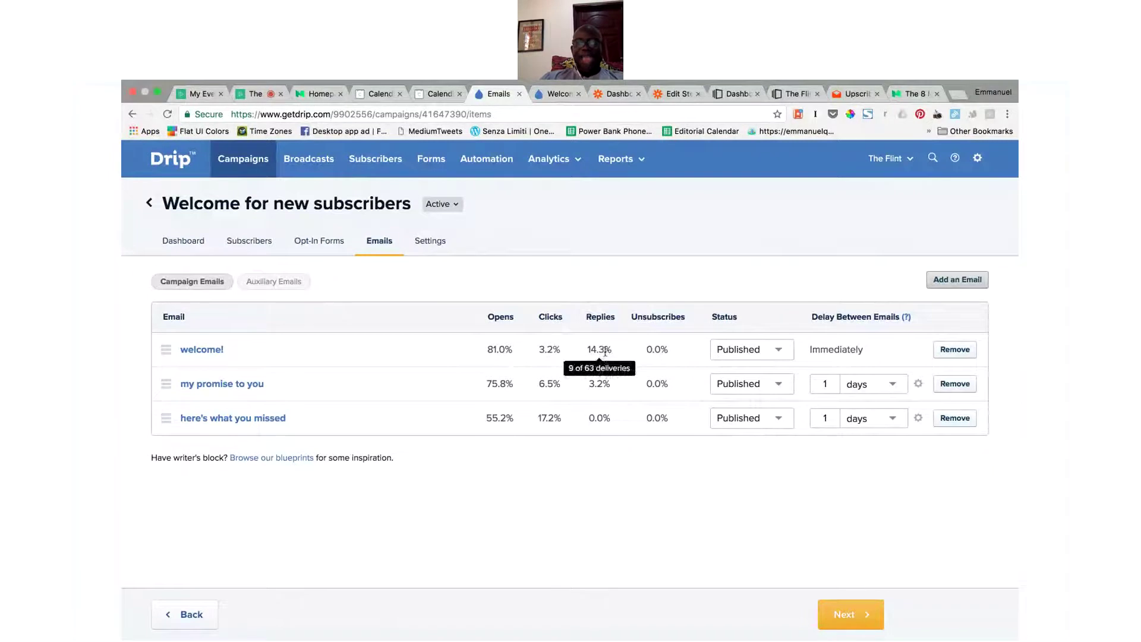
{"action": "left_click", "coordinate": [555, 94]}
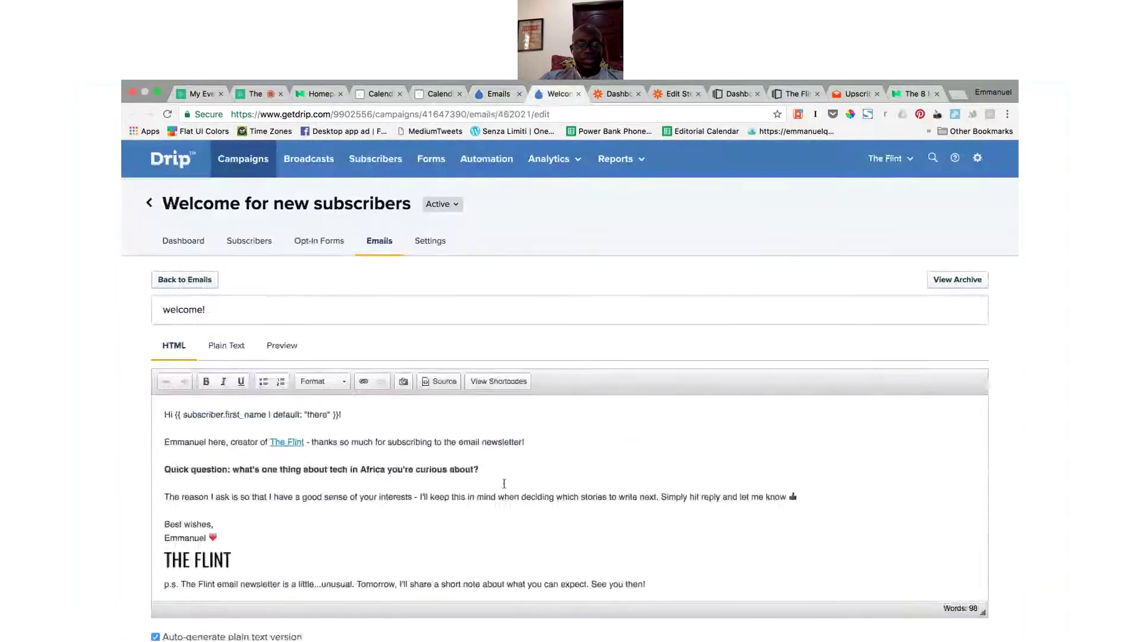
Step: Scroll down the welcome! body, then highlight and clear the greeting's first-name merge tag
{"action": "scroll", "coordinate": [502, 481], "scroll_direction": "down", "scroll_amount": 2}
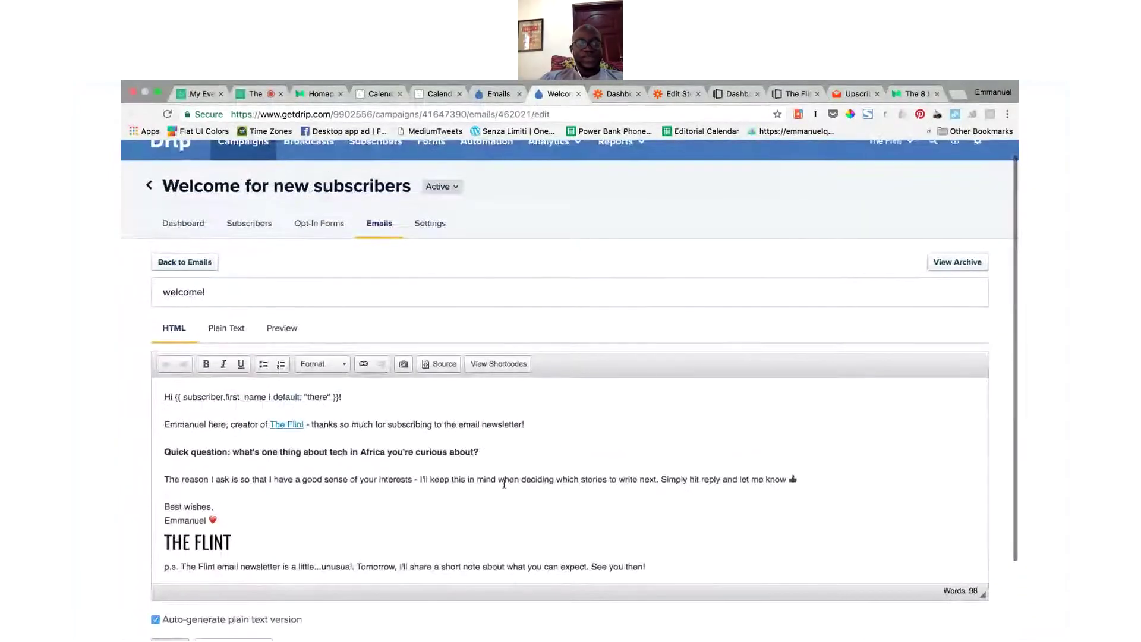
{"action": "scroll", "coordinate": [504, 483], "scroll_direction": "down", "scroll_amount": 2}
{"action": "scroll", "coordinate": [504, 483], "scroll_direction": "down", "scroll_amount": 2}
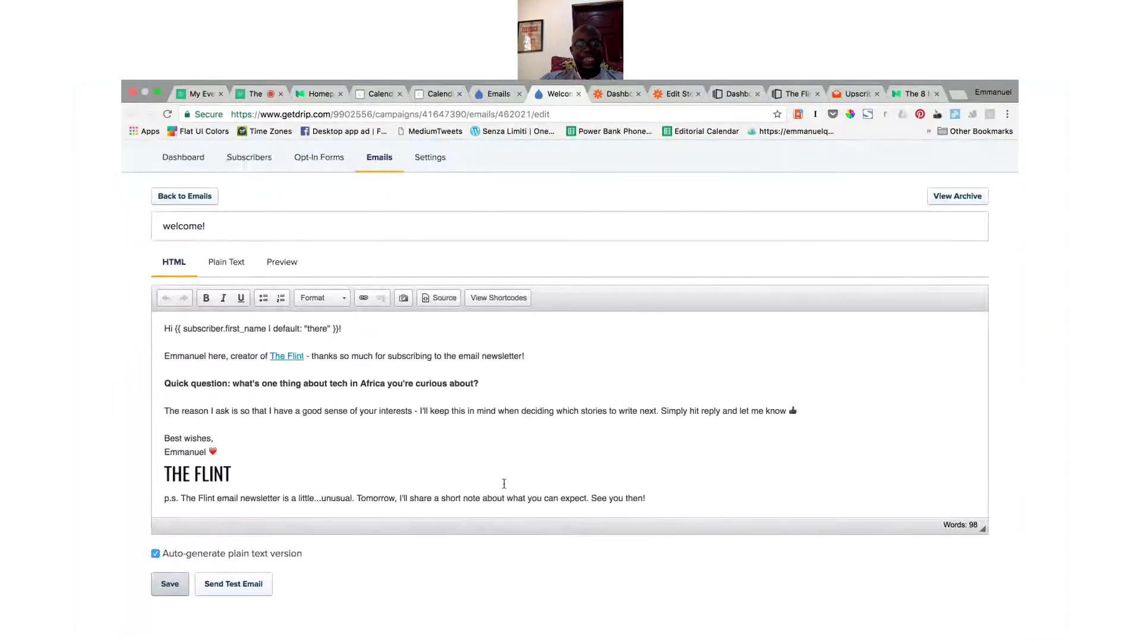
{"action": "left_click", "coordinate": [463, 327]}
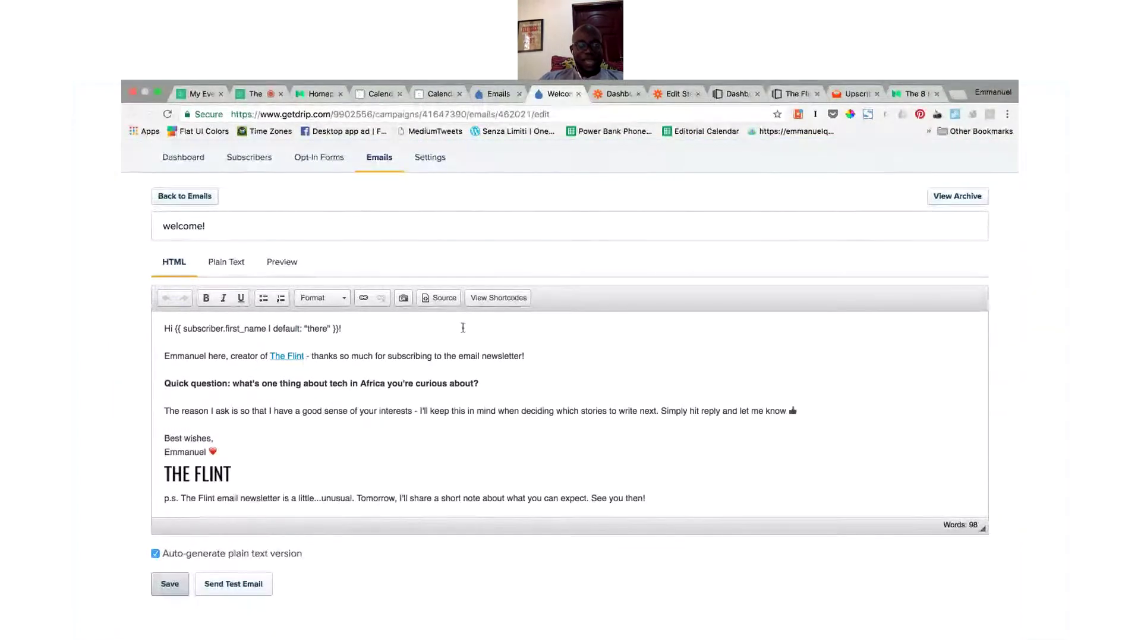
{"action": "left_click_drag", "start_coordinate": [347, 327], "coordinate": [175, 333]}
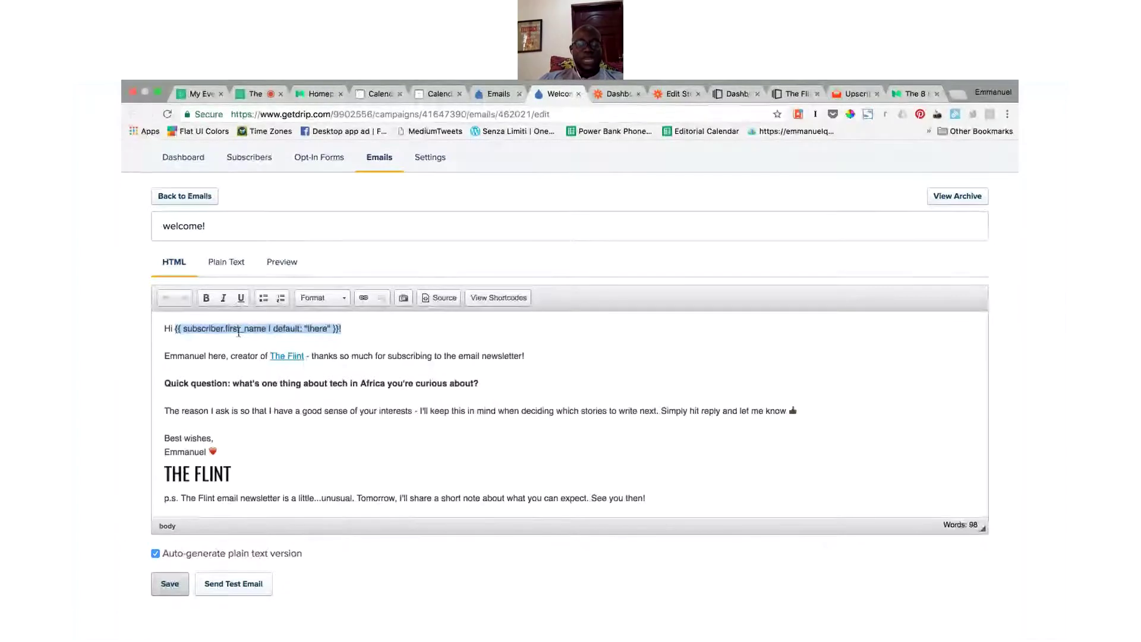
{"action": "left_click", "coordinate": [313, 327]}
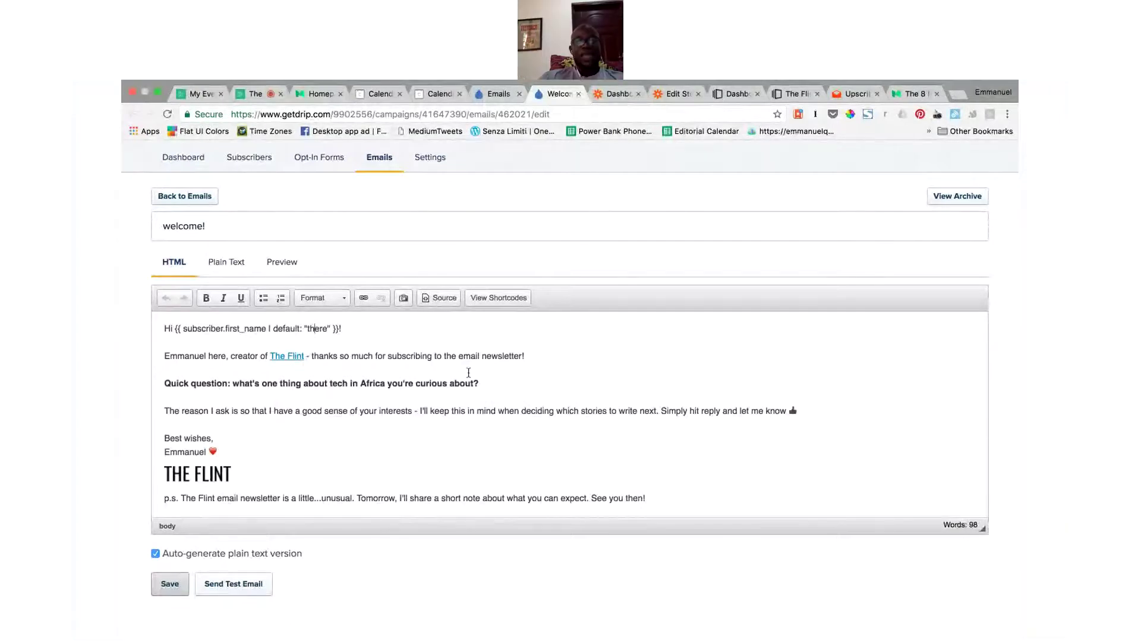
Step: Step through the greeting and newsletter sentence, then return to the campaign's email list
{"action": "left_click", "coordinate": [454, 329]}
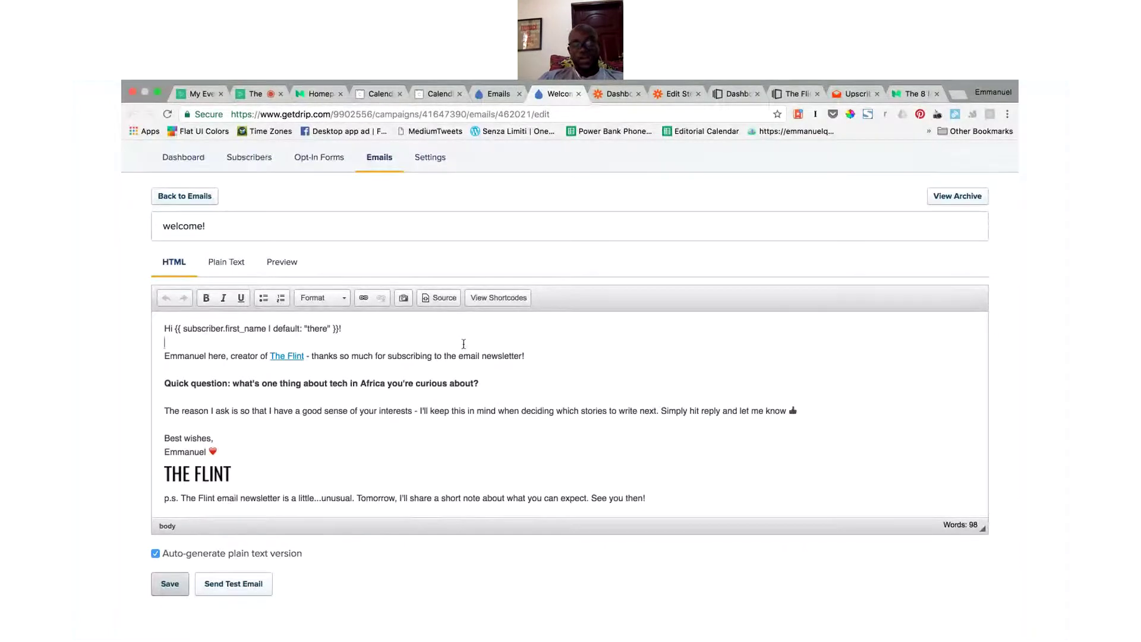
{"action": "left_click", "coordinate": [535, 360]}
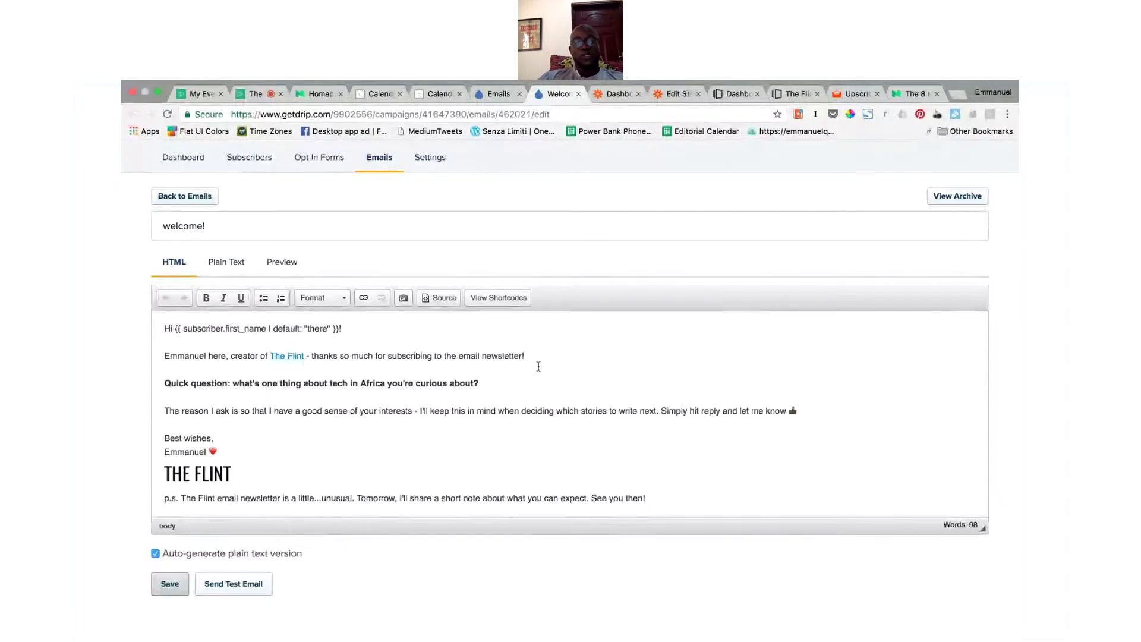
{"action": "left_click", "coordinate": [538, 368]}
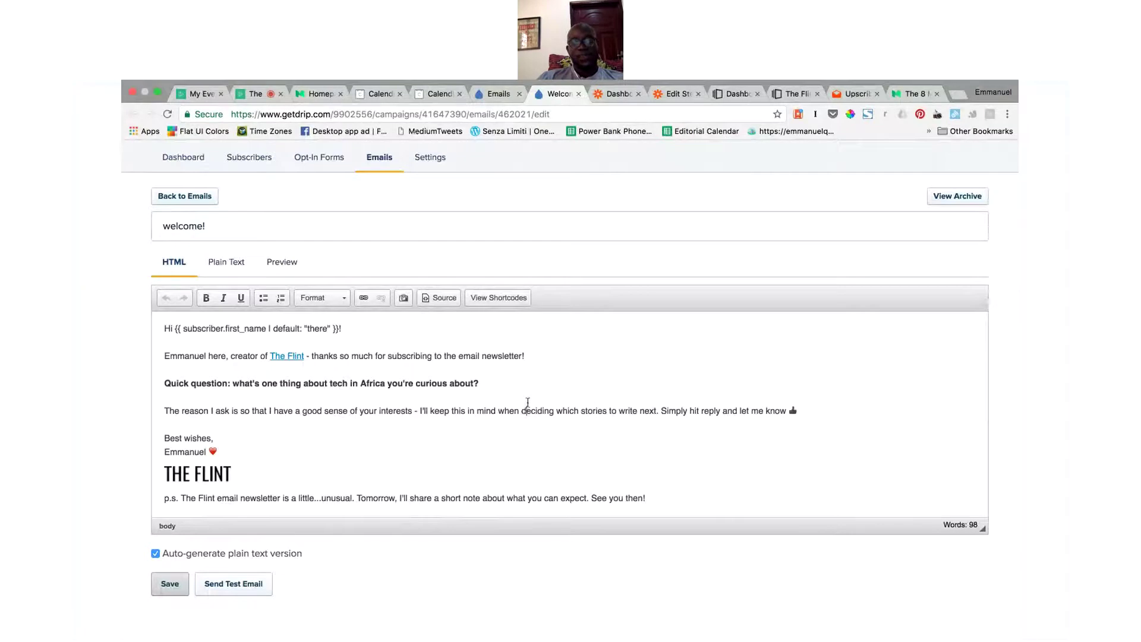
{"action": "scroll", "coordinate": [528, 403], "scroll_direction": "up", "scroll_amount": 1}
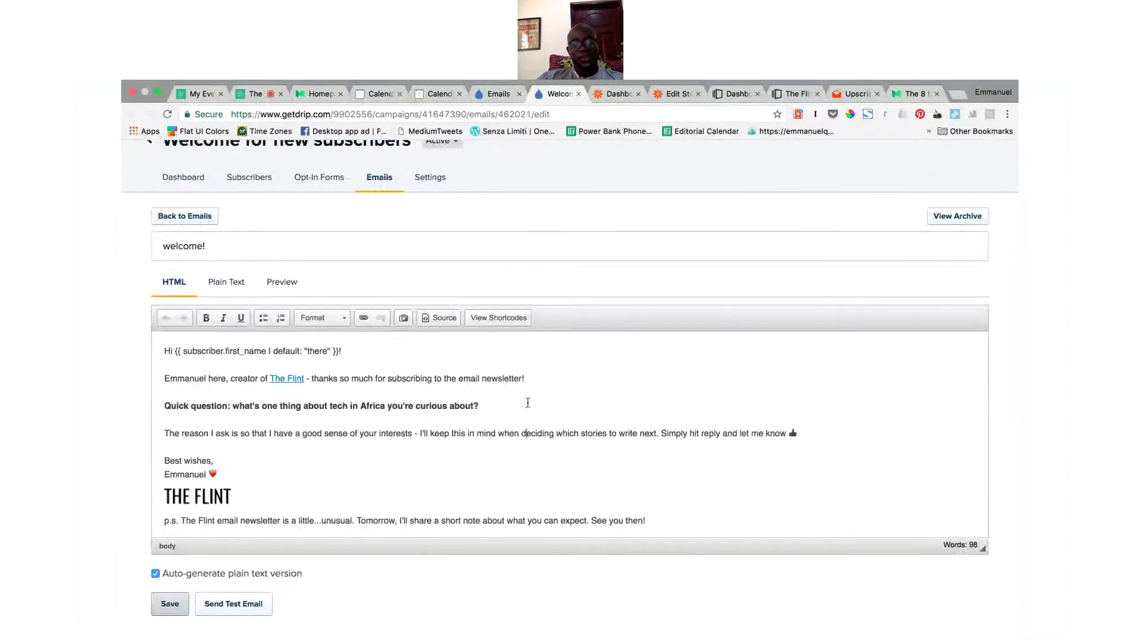
{"action": "left_click", "coordinate": [498, 94]}
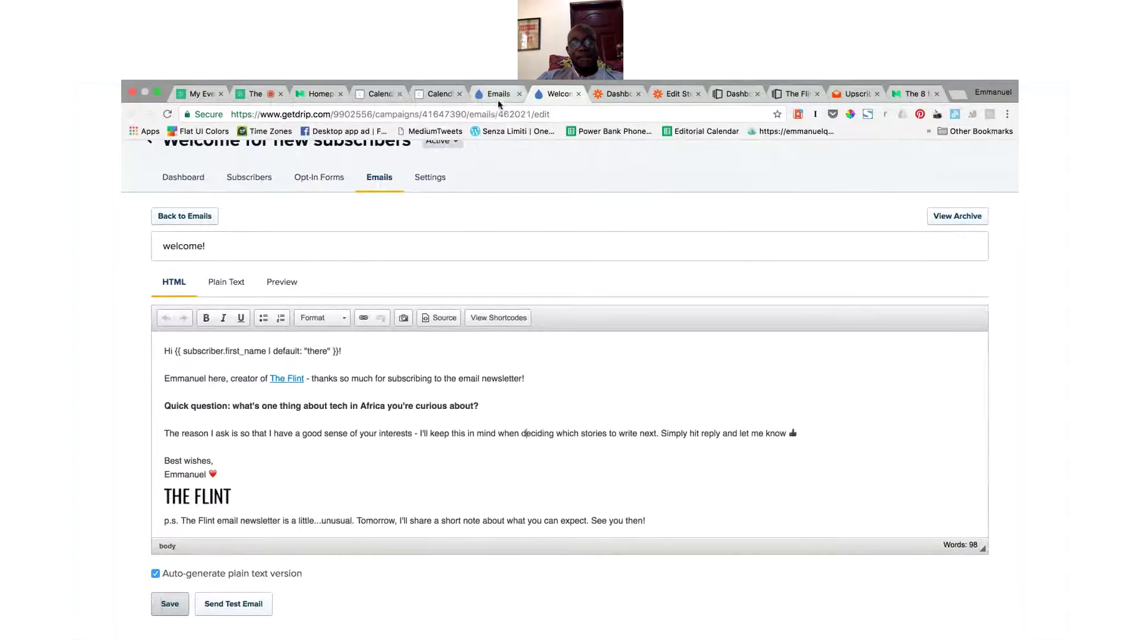
{"action": "mouse_move", "coordinate": [603, 354]}
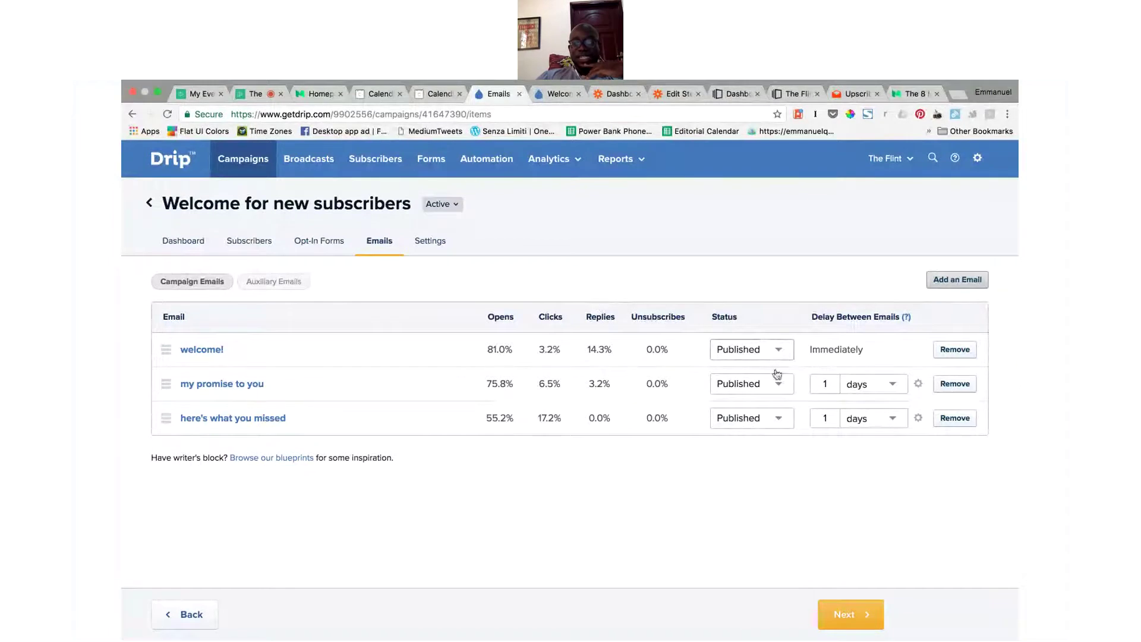
Step: Leave the welcome! email Published and open the my promise to you email in the editor
{"action": "left_click", "coordinate": [783, 352]}
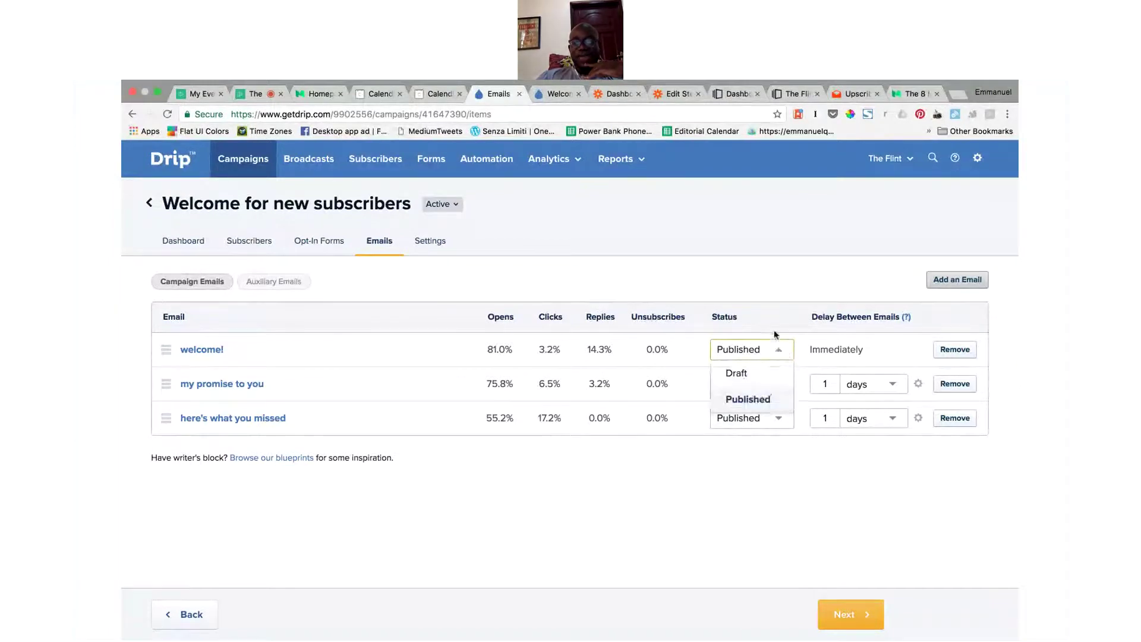
{"action": "left_click", "coordinate": [774, 335]}
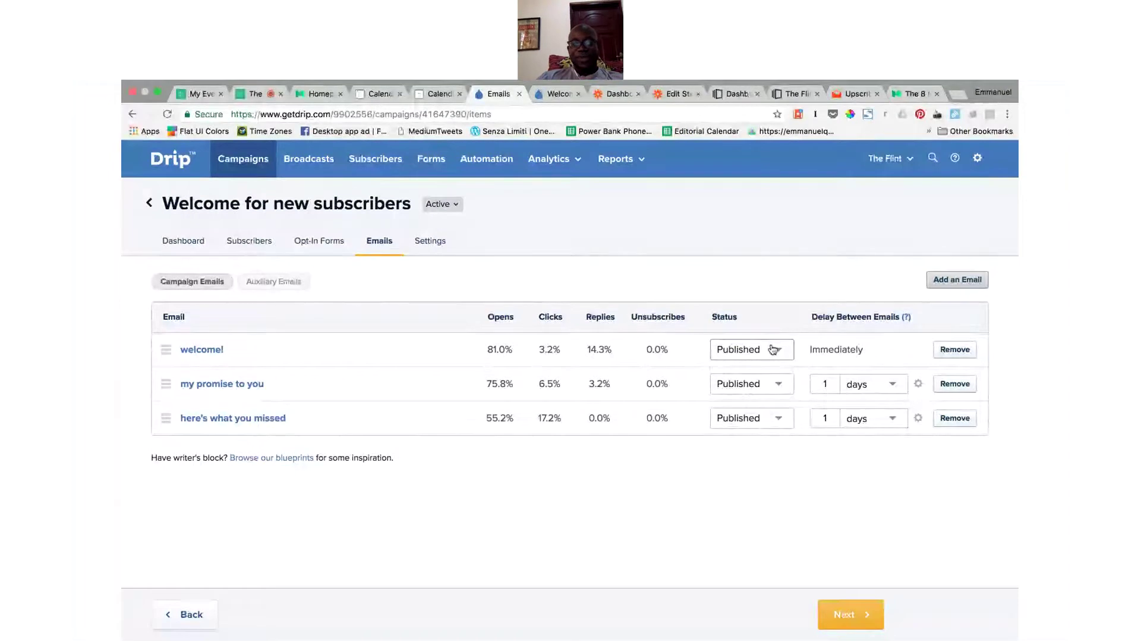
{"action": "mouse_move", "coordinate": [838, 351]}
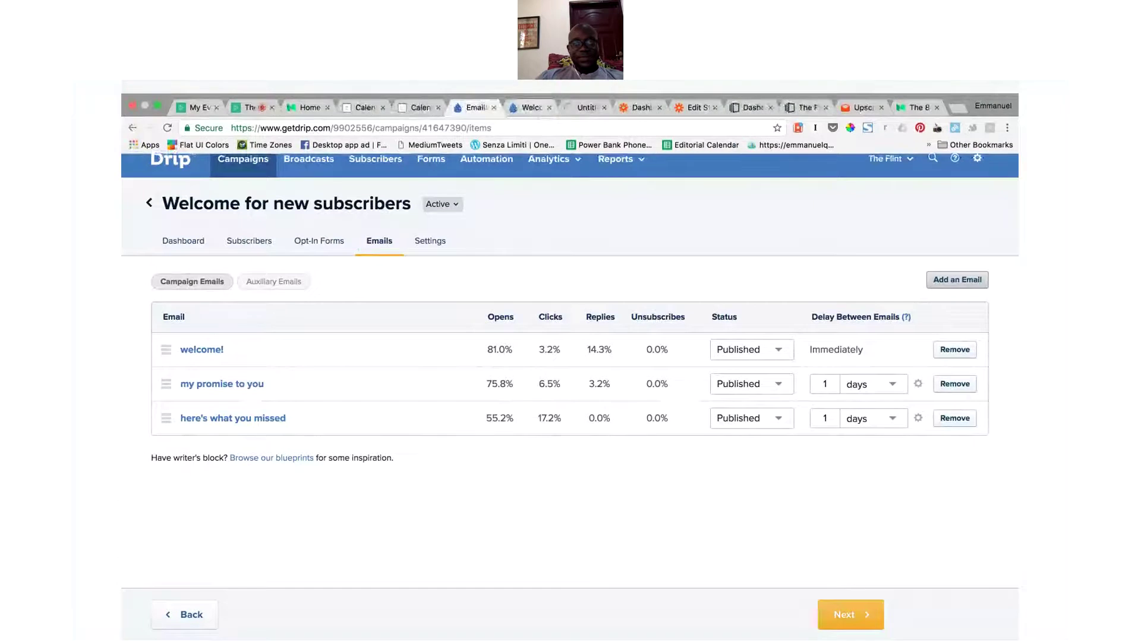
{"action": "left_click", "coordinate": [222, 384]}
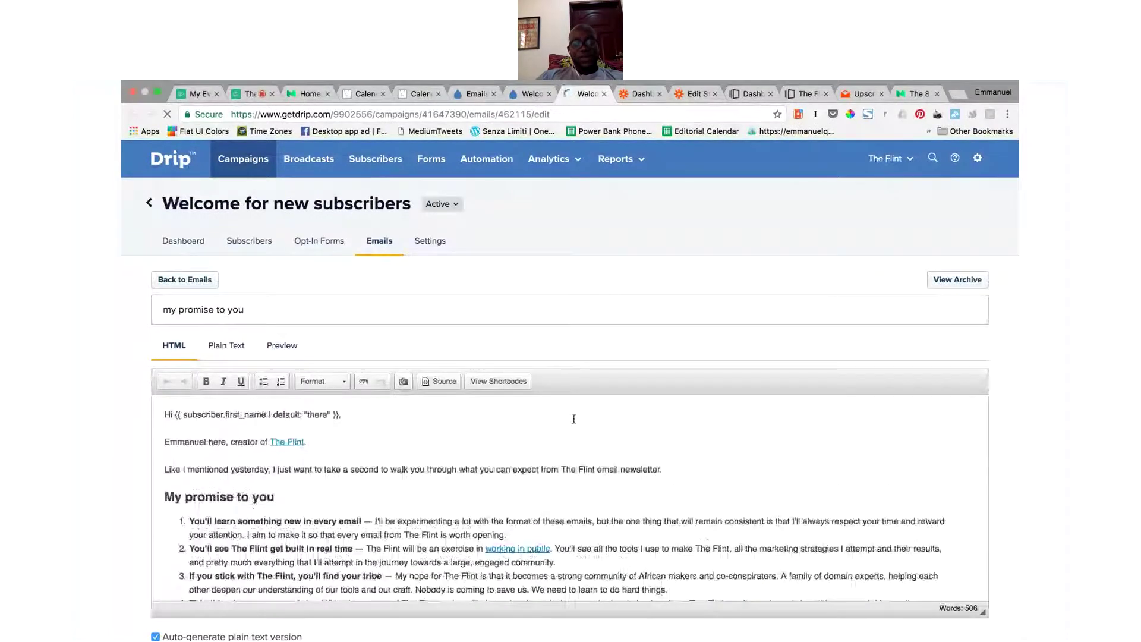
{"action": "scroll", "coordinate": [574, 419], "scroll_direction": "down", "scroll_amount": 2}
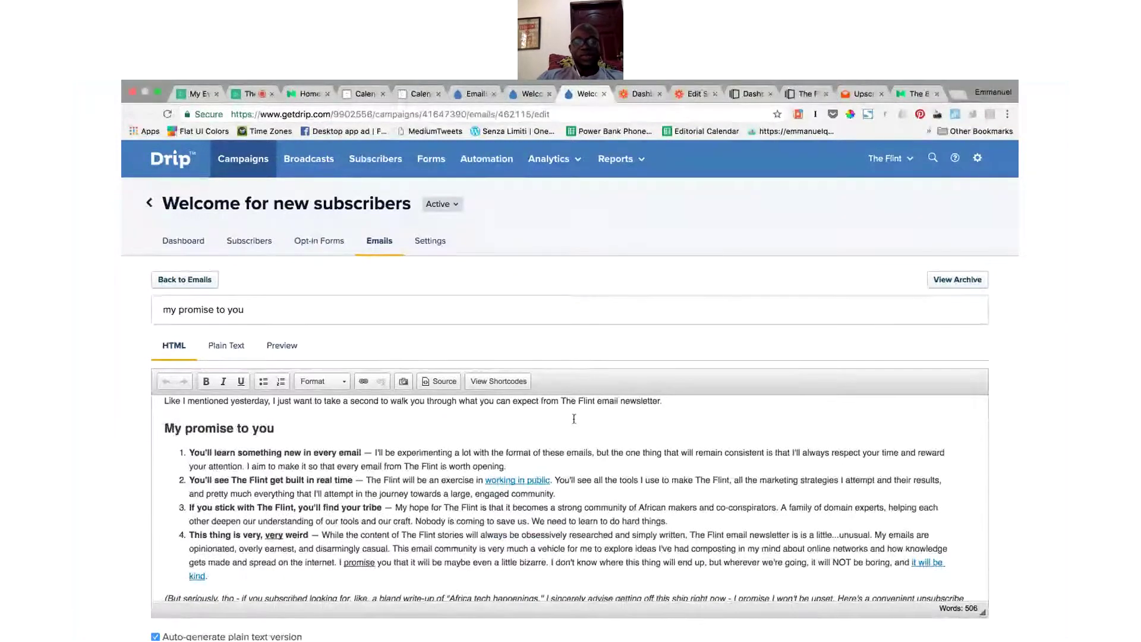
{"action": "left_click", "coordinate": [703, 395]}
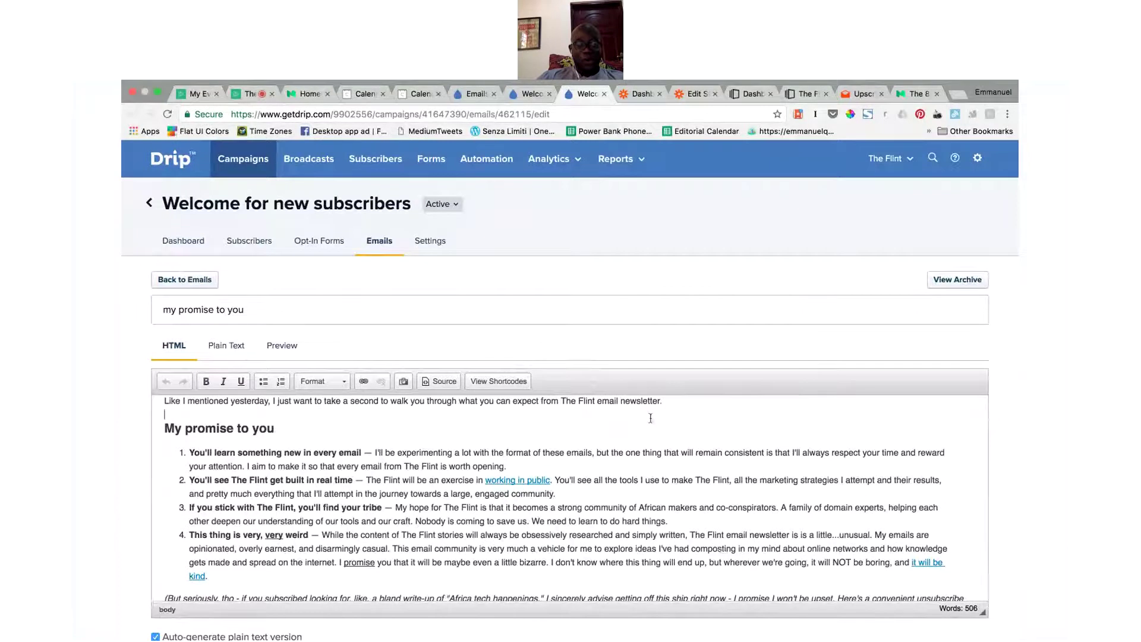
{"action": "scroll", "coordinate": [650, 418], "scroll_direction": "up", "scroll_amount": 3}
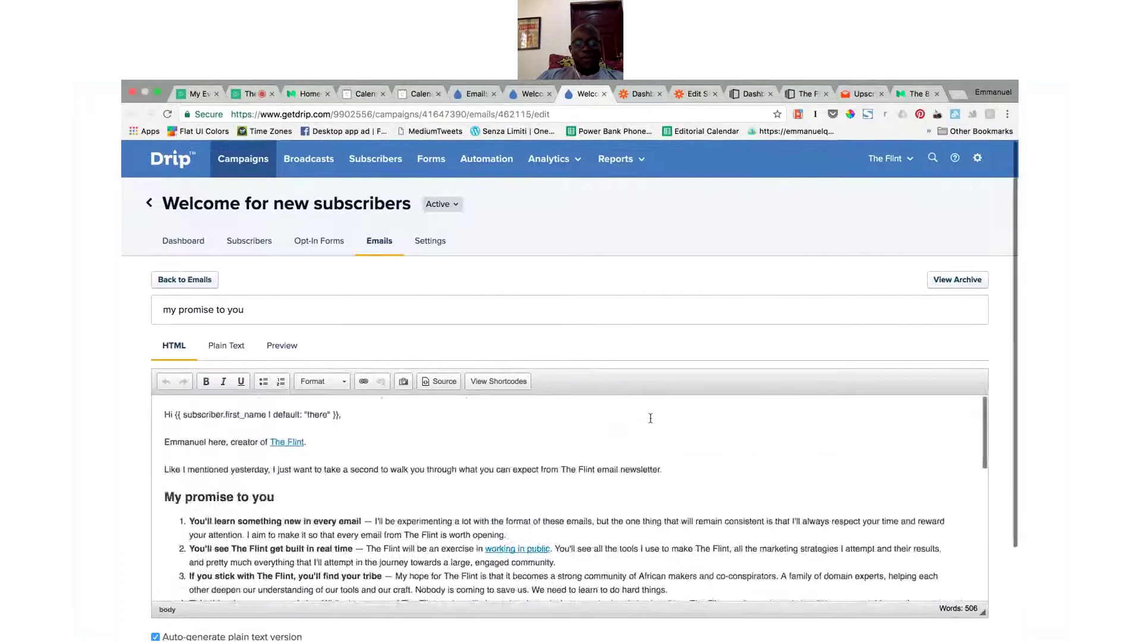
{"action": "scroll", "coordinate": [645, 426], "scroll_direction": "down", "scroll_amount": 5}
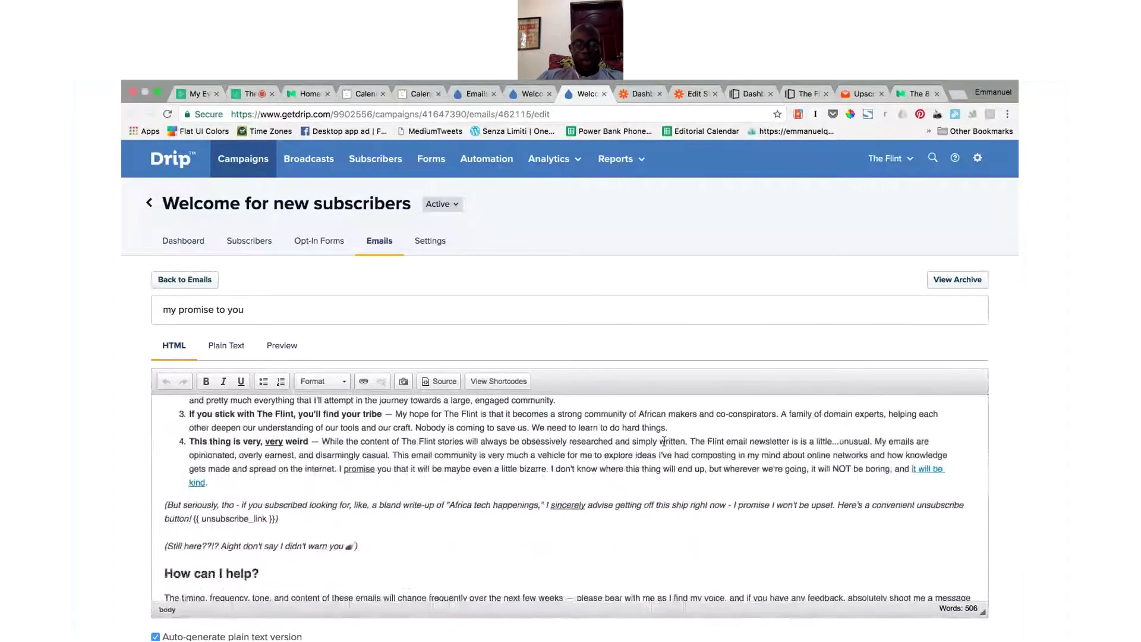
{"action": "scroll", "coordinate": [664, 441], "scroll_direction": "up", "scroll_amount": 2}
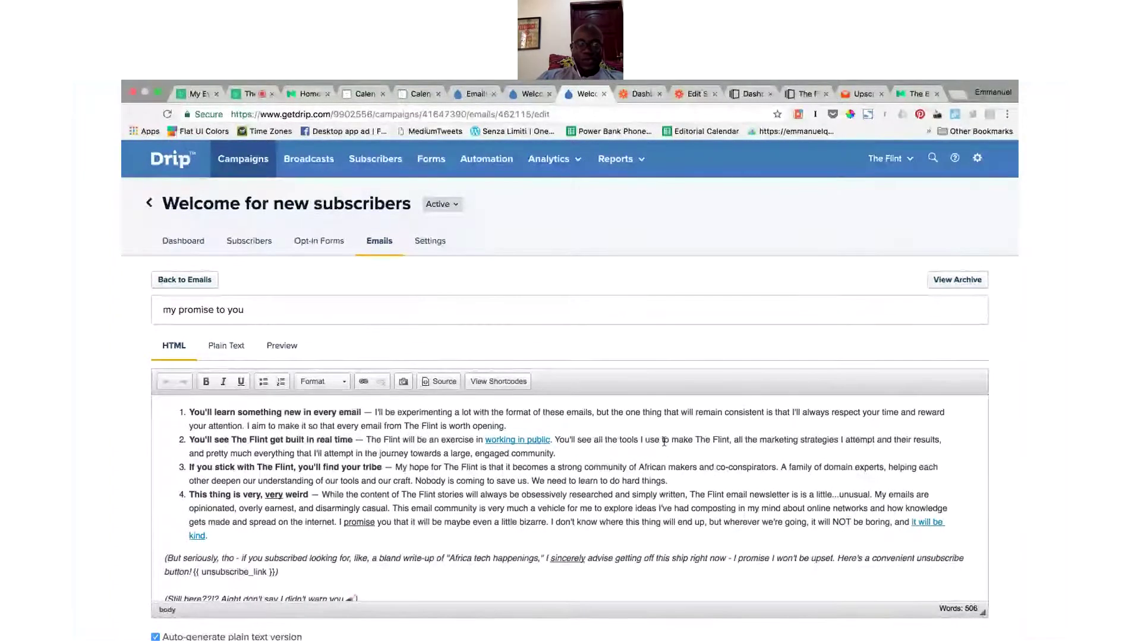
{"action": "scroll", "coordinate": [580, 482], "scroll_direction": "up", "scroll_amount": 2}
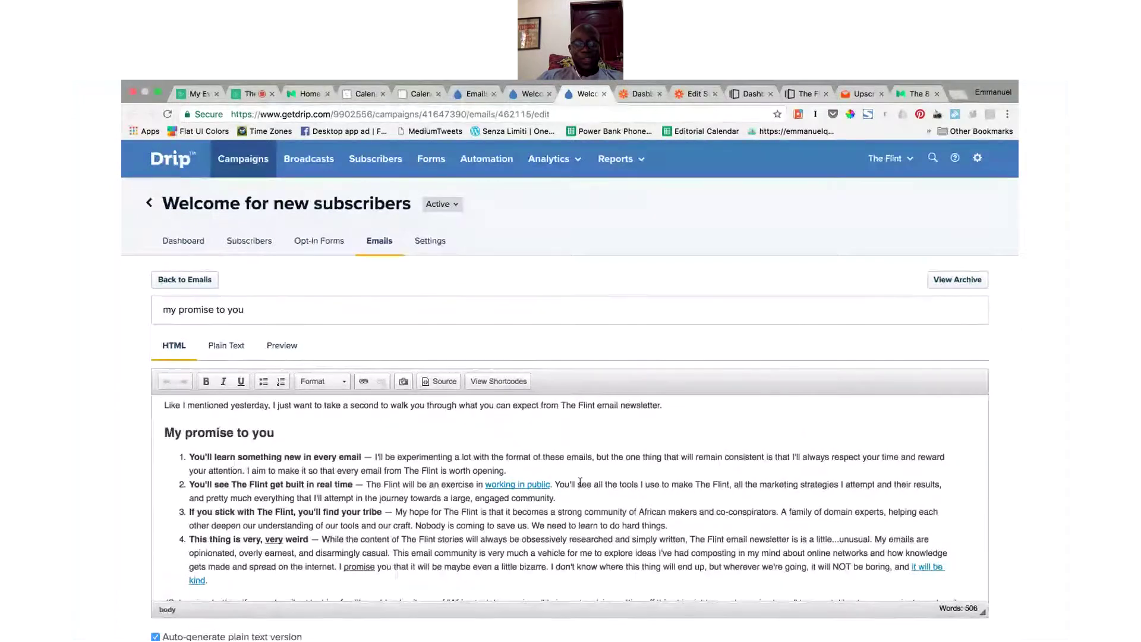
{"action": "scroll", "coordinate": [580, 482], "scroll_direction": "down", "scroll_amount": 4}
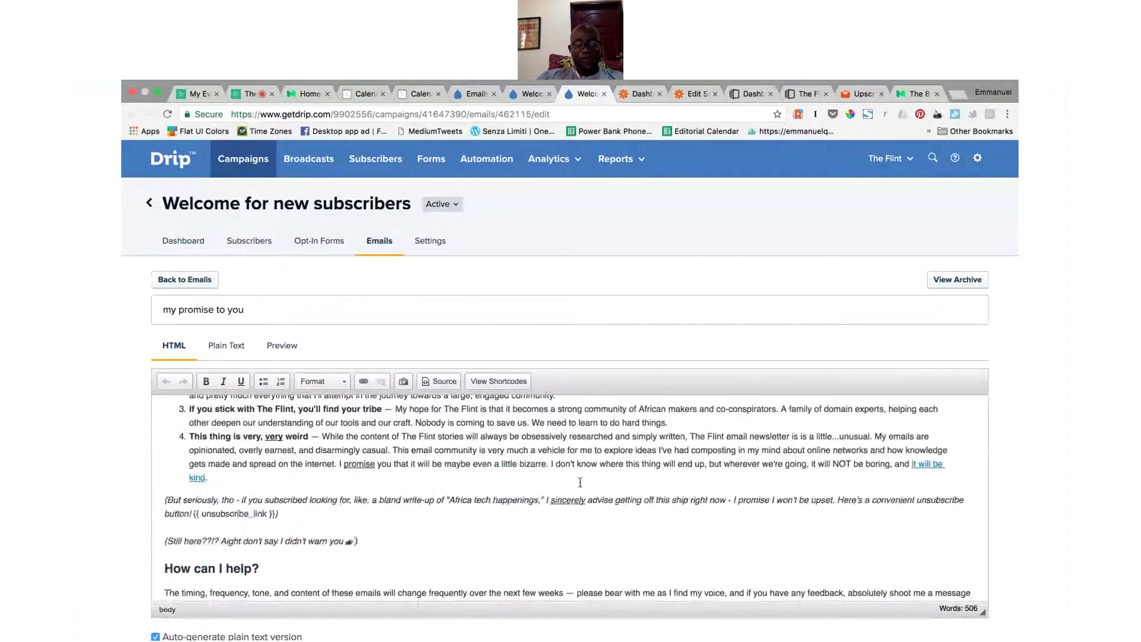
{"action": "left_click", "coordinate": [565, 491]}
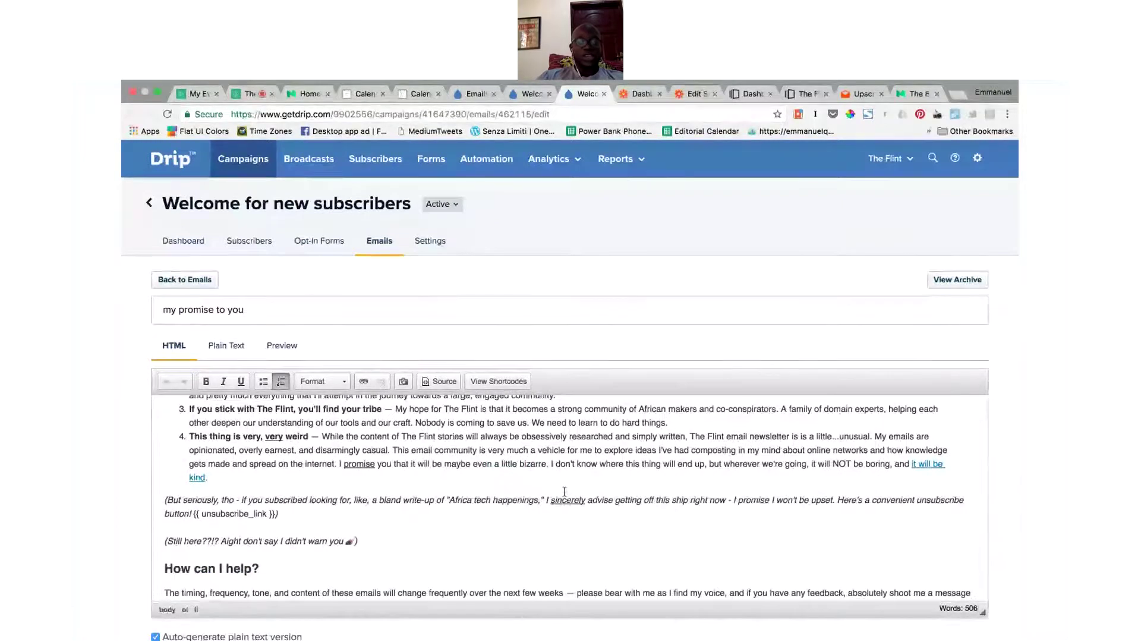
{"action": "left_click", "coordinate": [349, 517]}
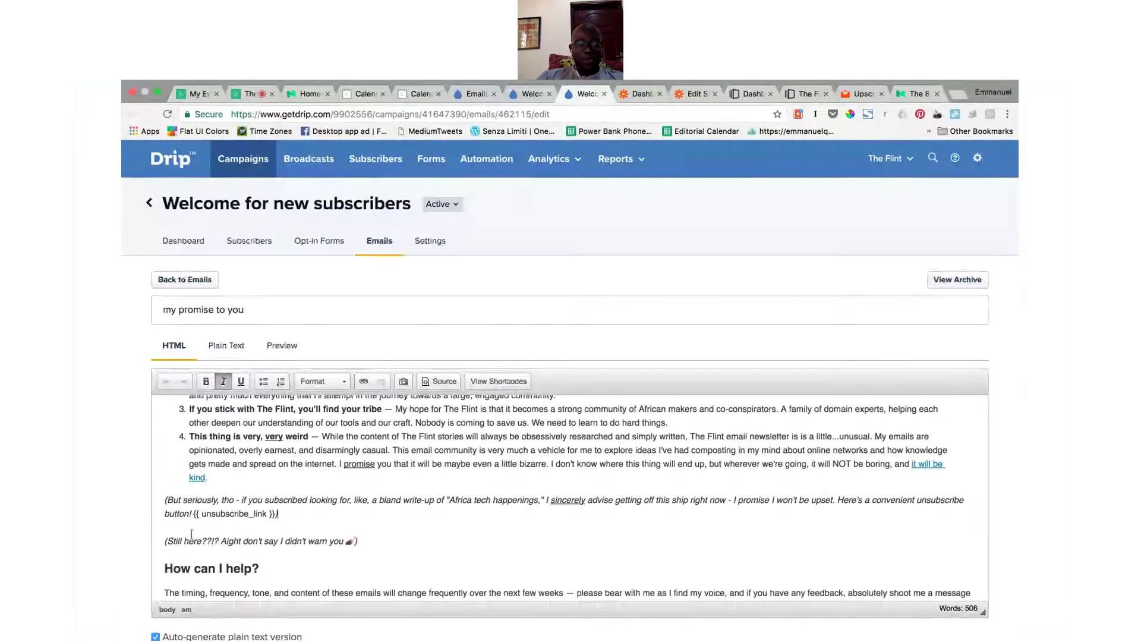
{"action": "left_click_drag", "start_coordinate": [193, 514], "coordinate": [277, 514]}
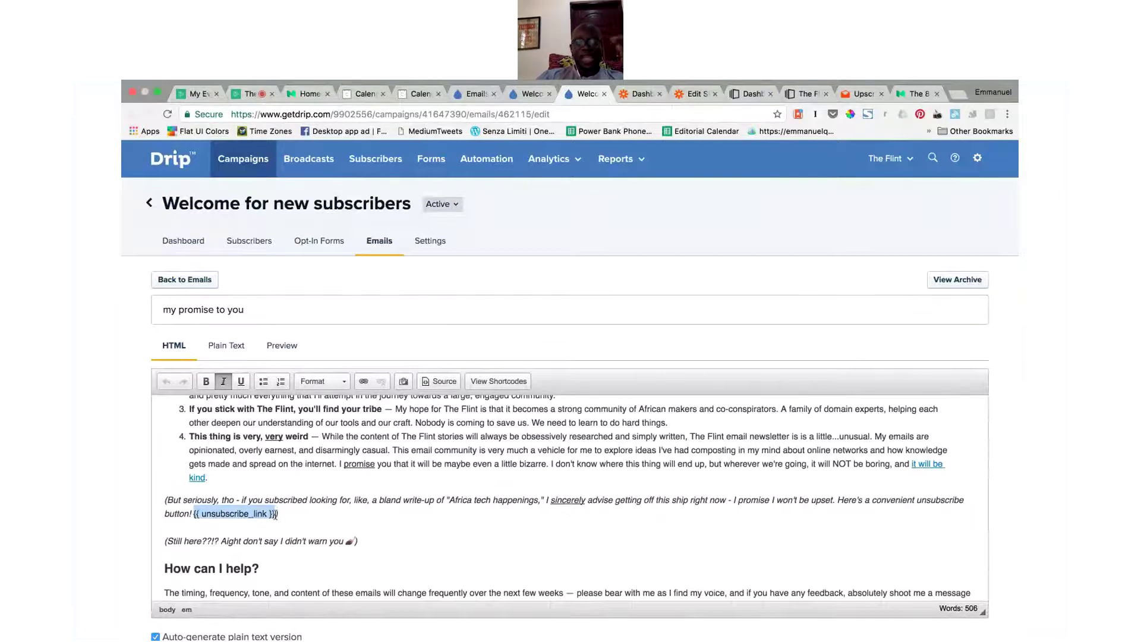
{"action": "left_click", "coordinate": [286, 516]}
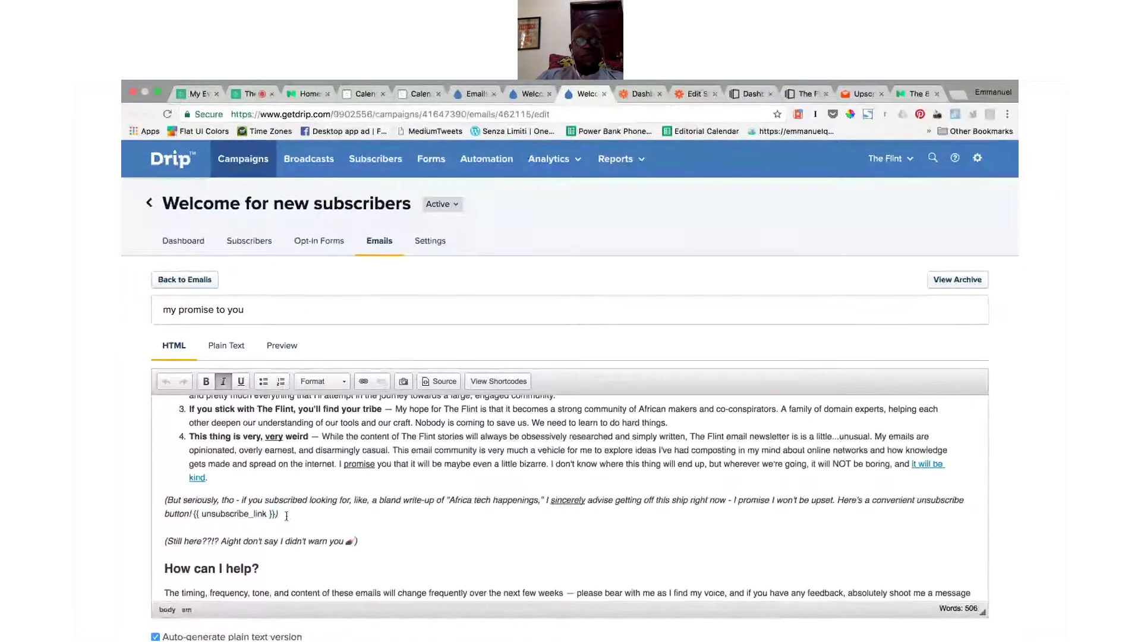
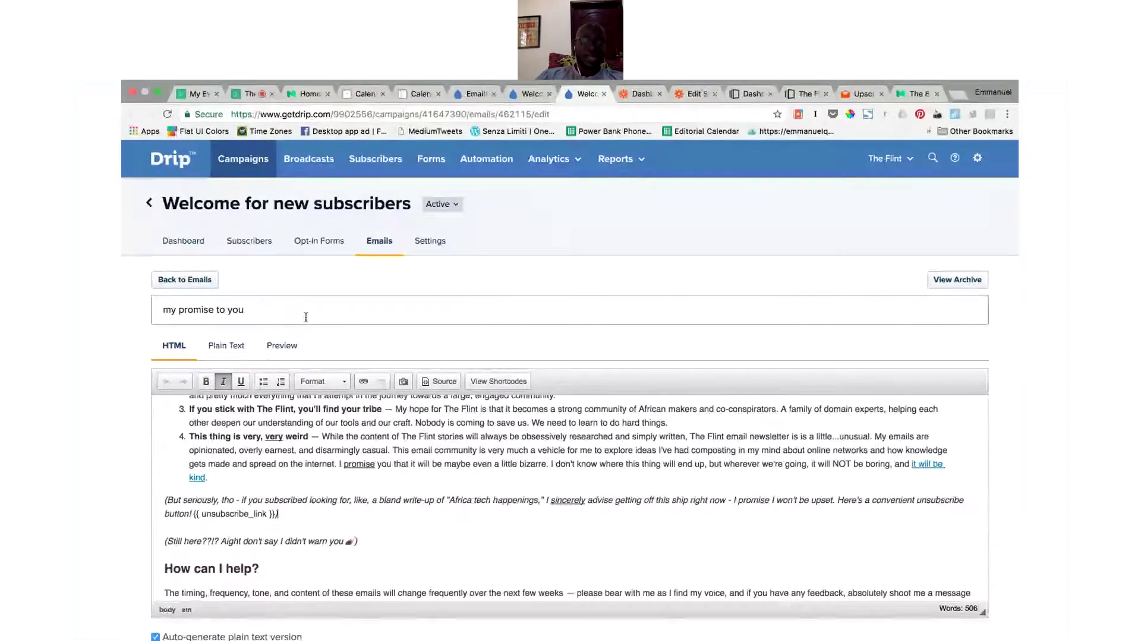
Step: Scroll through the my promise to you email, then return to the Welcome campaign's email list
{"action": "scroll", "coordinate": [335, 507], "scroll_direction": "down", "scroll_amount": 3}
{"action": "scroll", "coordinate": [335, 507], "scroll_direction": "down", "scroll_amount": 3}
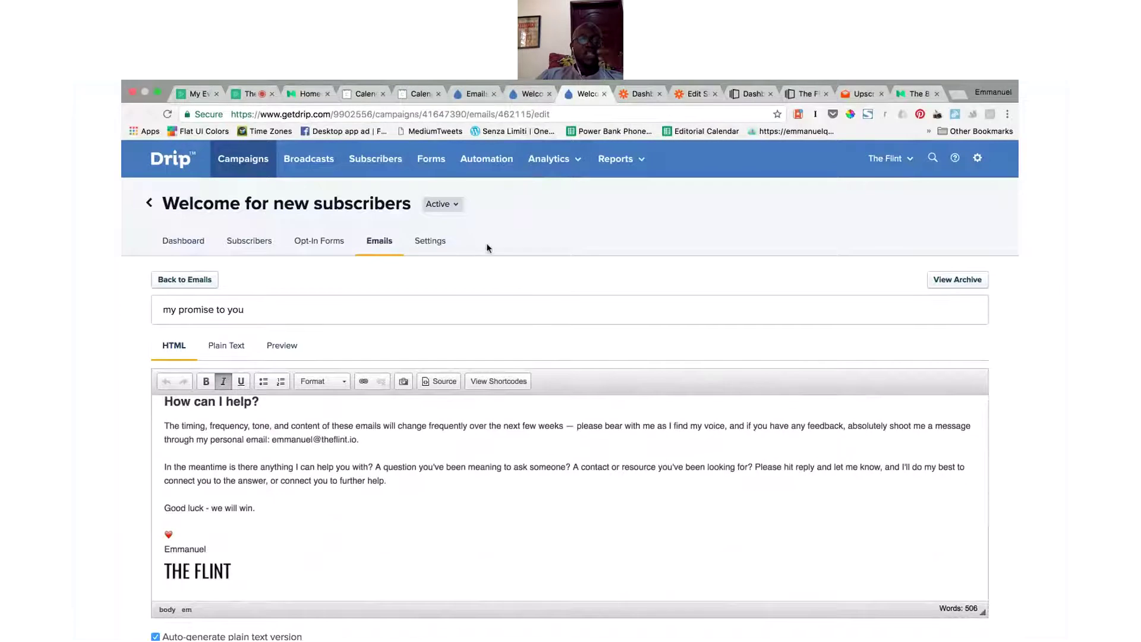
{"action": "left_click", "coordinate": [346, 311]}
{"action": "left_click", "coordinate": [476, 93]}
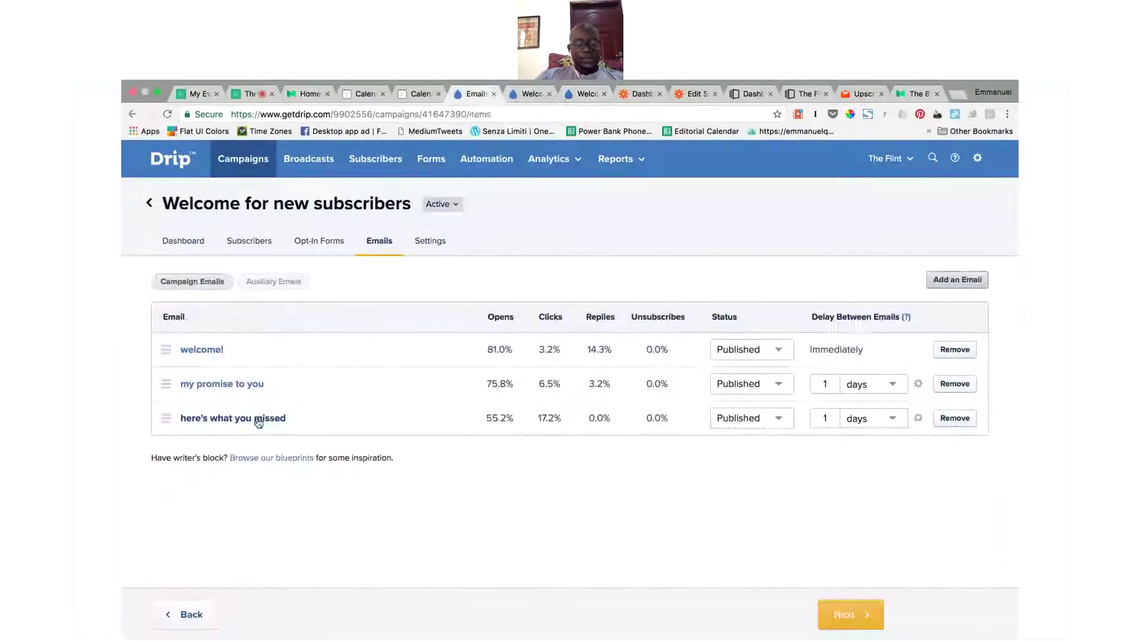
{"action": "left_click", "coordinate": [259, 421], "text": "super"}
{"action": "left_click", "coordinate": [516, 96]}
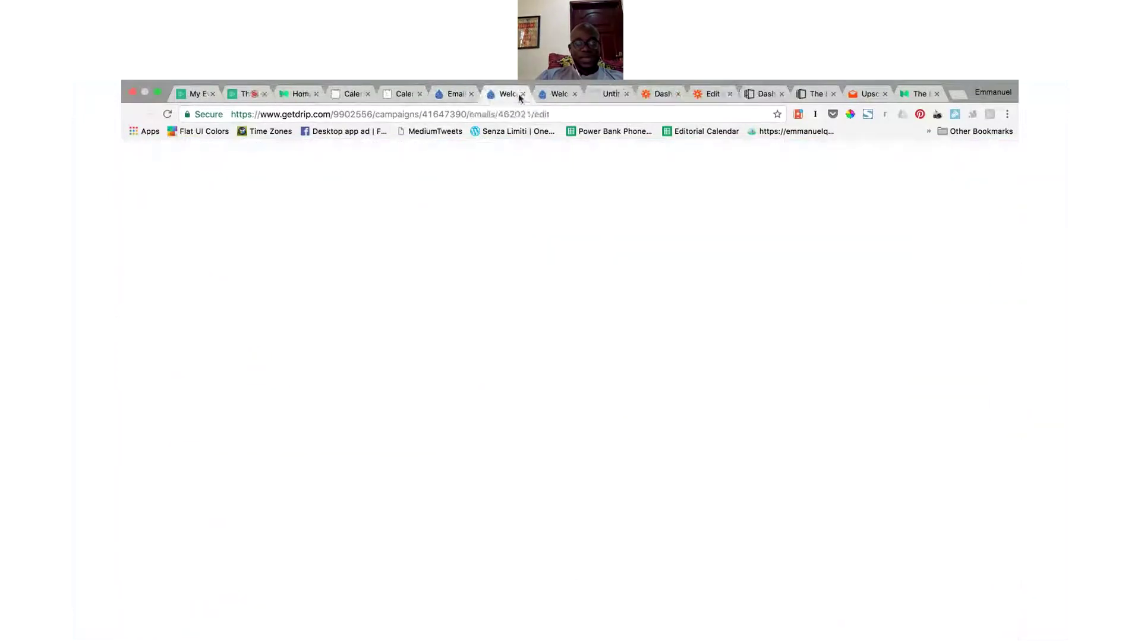
{"action": "left_click", "coordinate": [522, 95]}
{"action": "left_click", "coordinate": [523, 94]}
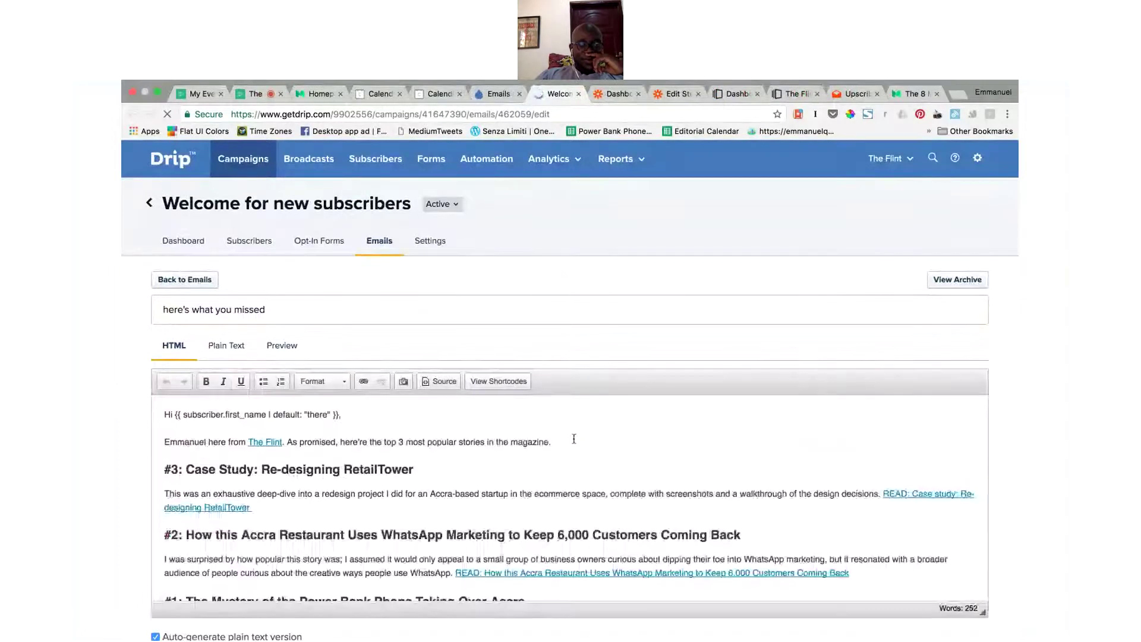
{"action": "scroll", "coordinate": [574, 439], "scroll_direction": "down", "scroll_amount": 2}
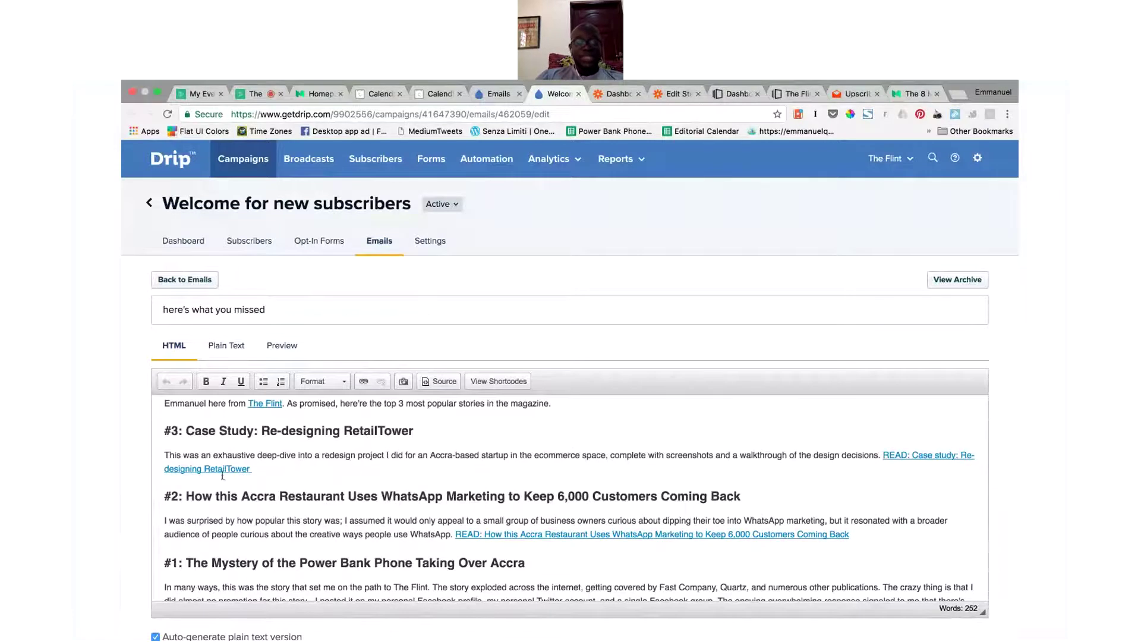
{"action": "scroll", "coordinate": [469, 463], "scroll_direction": "down", "scroll_amount": 1}
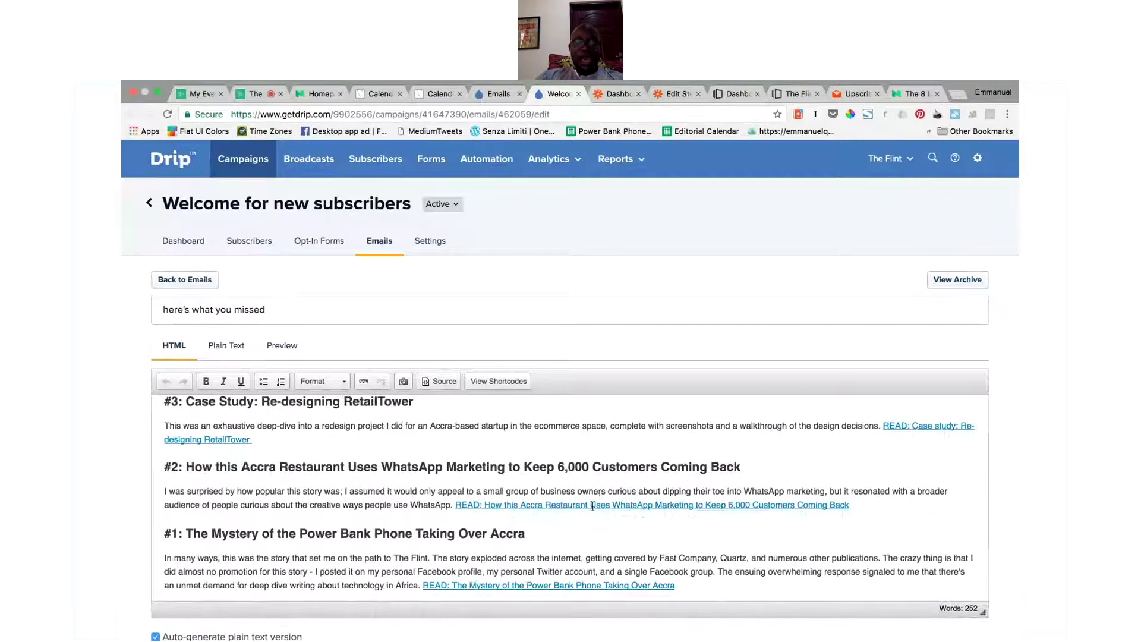
{"action": "scroll", "coordinate": [593, 506], "scroll_direction": "down", "scroll_amount": 2}
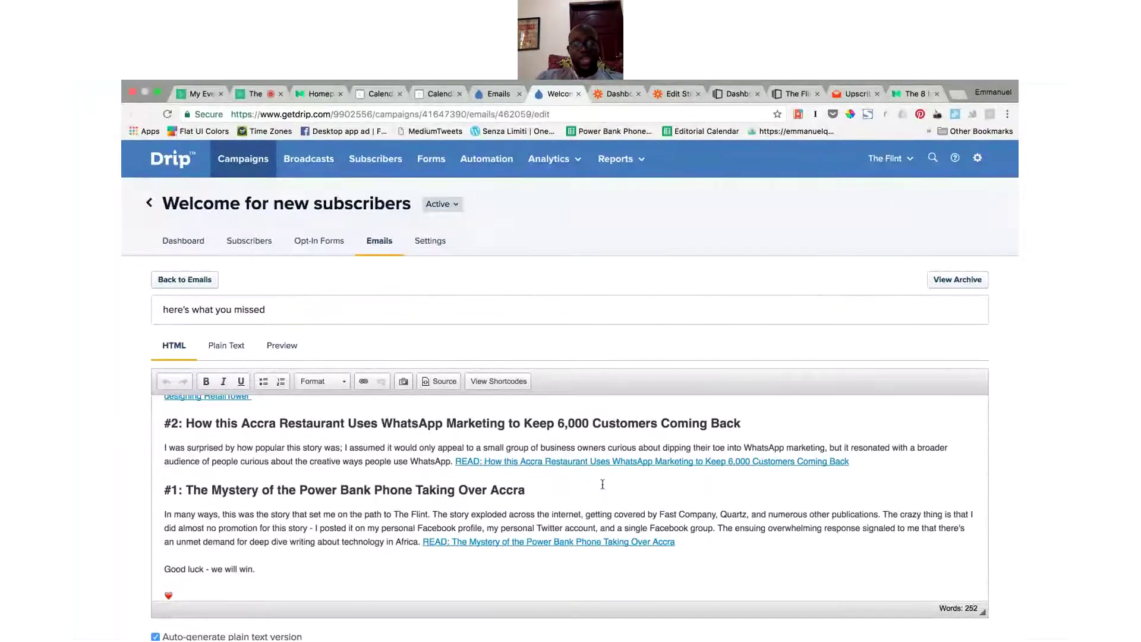
{"action": "left_click", "coordinate": [488, 93]}
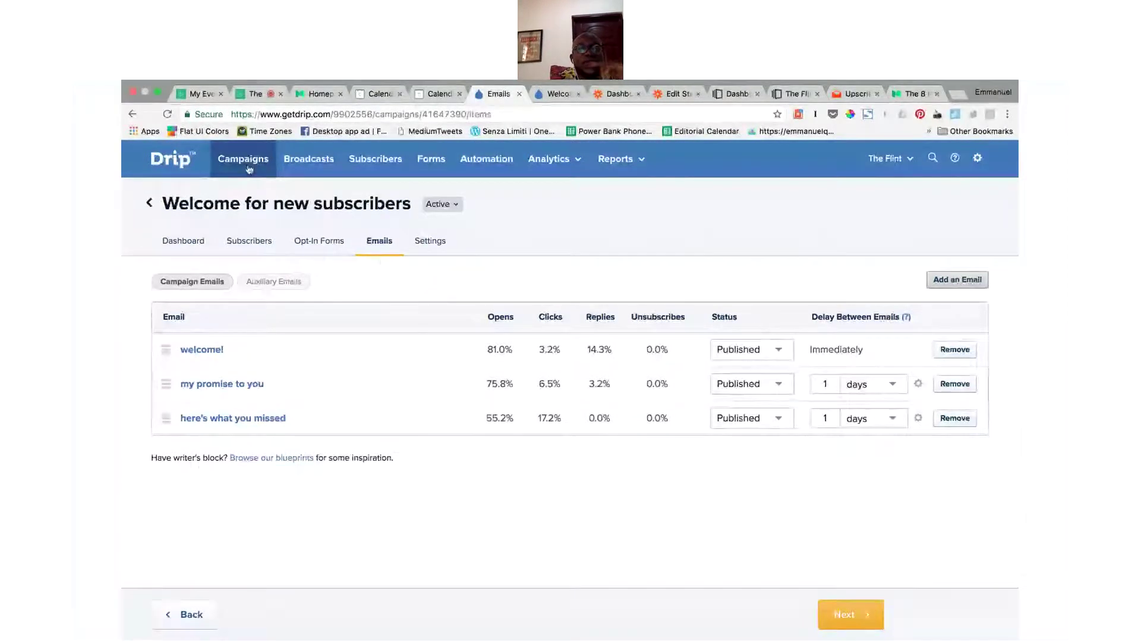
Step: Open the Subscribers list and check the Lead Score column's help note
{"action": "left_click", "coordinate": [369, 161]}
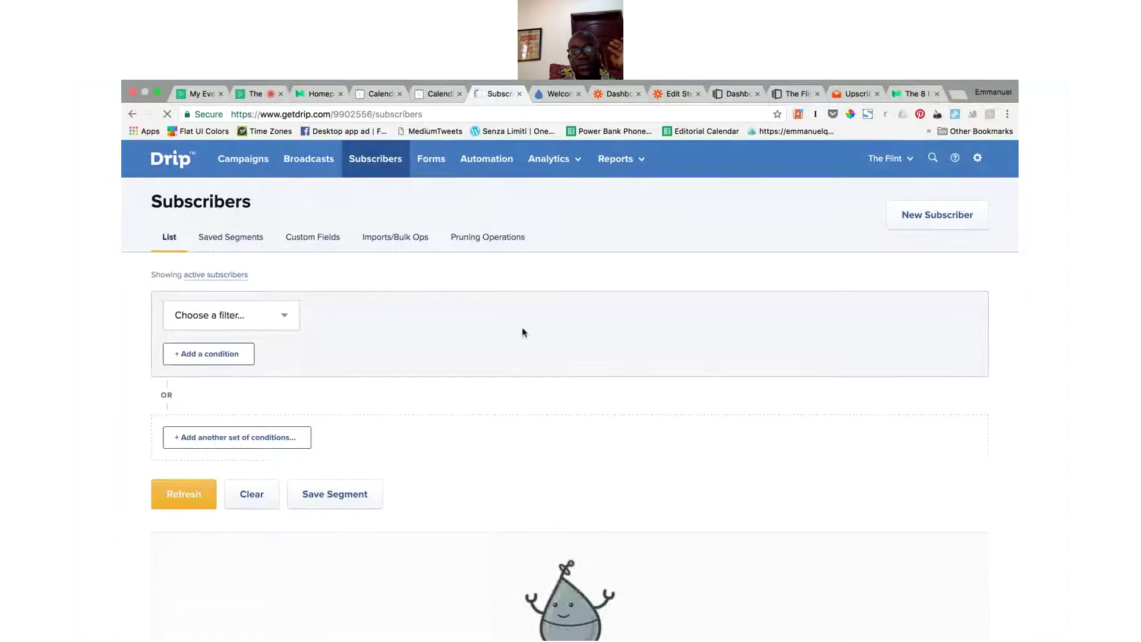
{"action": "scroll", "coordinate": [535, 368], "scroll_direction": "down", "scroll_amount": 3}
{"action": "mouse_move", "coordinate": [898, 426]}
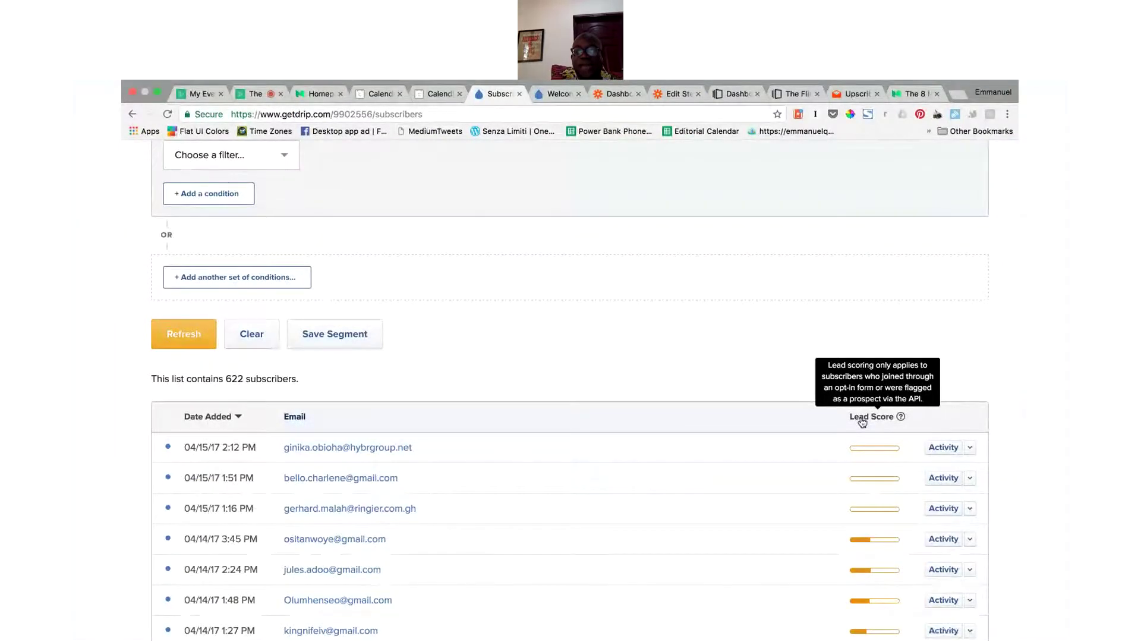
{"action": "scroll", "coordinate": [744, 255], "scroll_direction": "up", "scroll_amount": 5}
Step: Open the Lead Scoring settings from the account gear menu in a new tab
{"action": "left_click", "coordinate": [978, 162]}
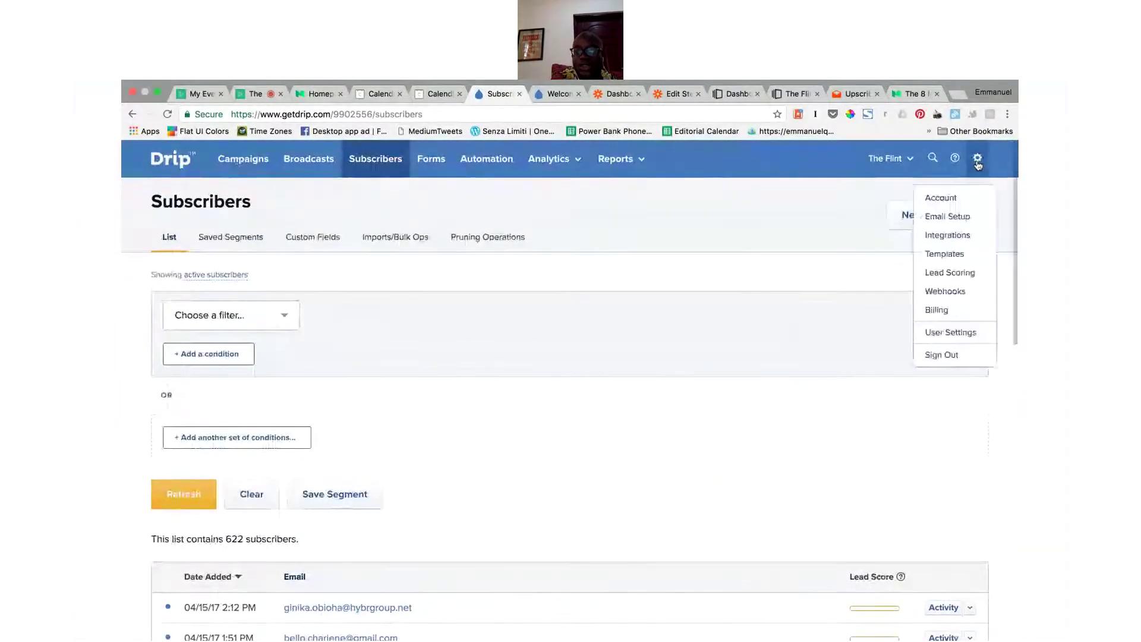
{"action": "left_click", "coordinate": [954, 274]}
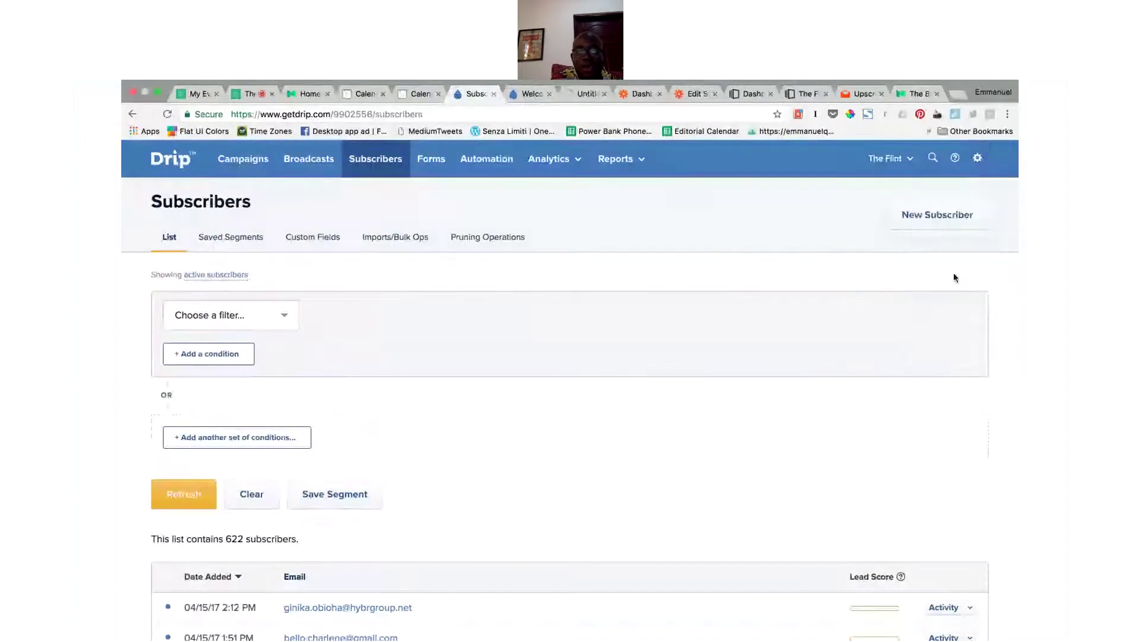
{"action": "left_click", "coordinate": [588, 95]}
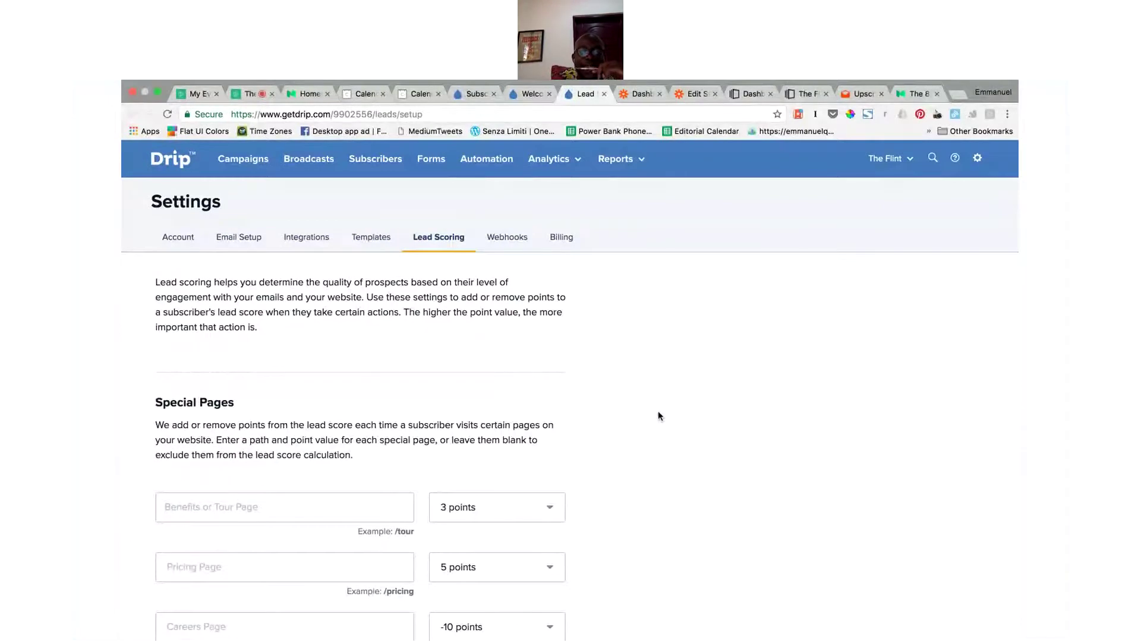
Step: Review lead scoring: Registered for Webinar worth 10 points, 65-point threshold, 30-point initial score
{"action": "scroll", "coordinate": [659, 415], "scroll_direction": "down", "scroll_amount": 5}
{"action": "scroll", "coordinate": [658, 416], "scroll_direction": "down", "scroll_amount": 2}
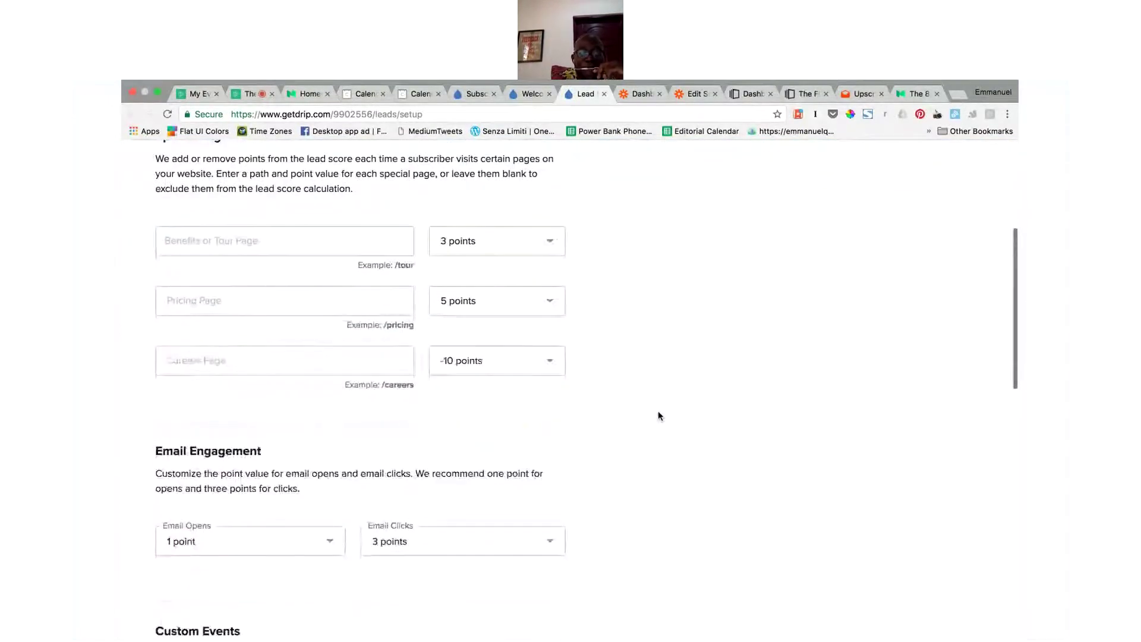
{"action": "scroll", "coordinate": [658, 415], "scroll_direction": "up", "scroll_amount": 2}
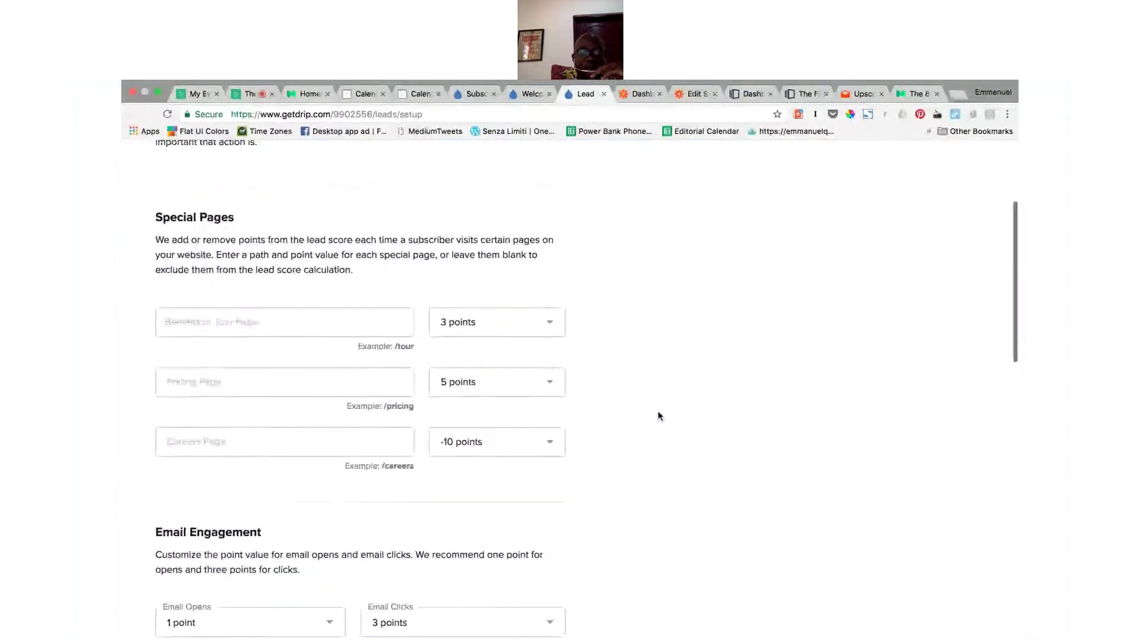
{"action": "left_click", "coordinate": [326, 315]}
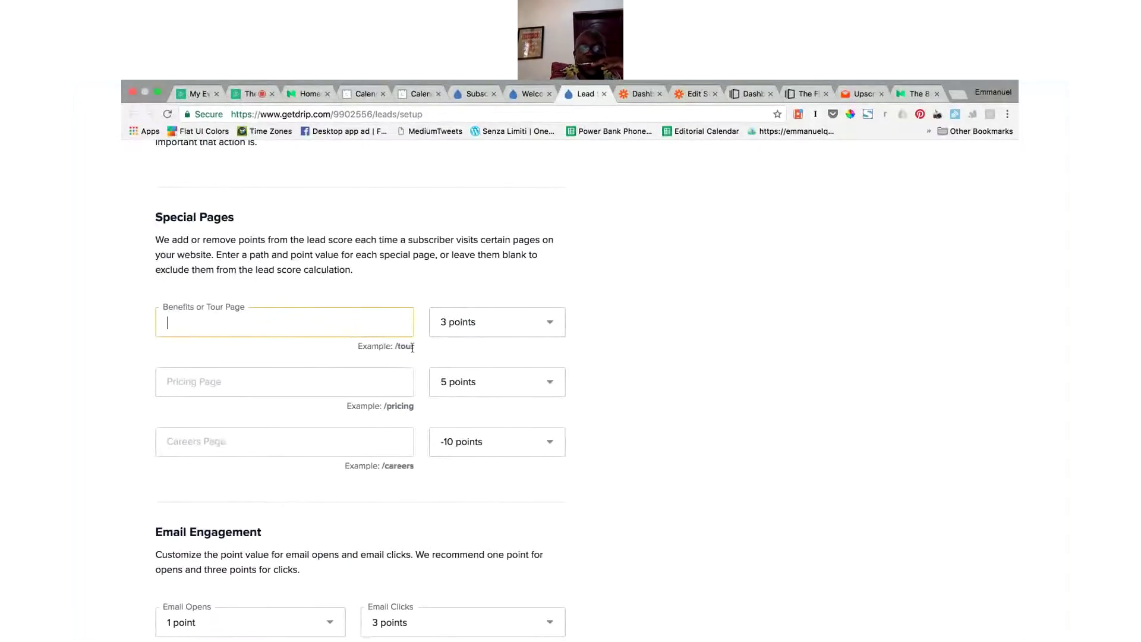
{"action": "scroll", "coordinate": [486, 333], "scroll_direction": "down", "scroll_amount": 5}
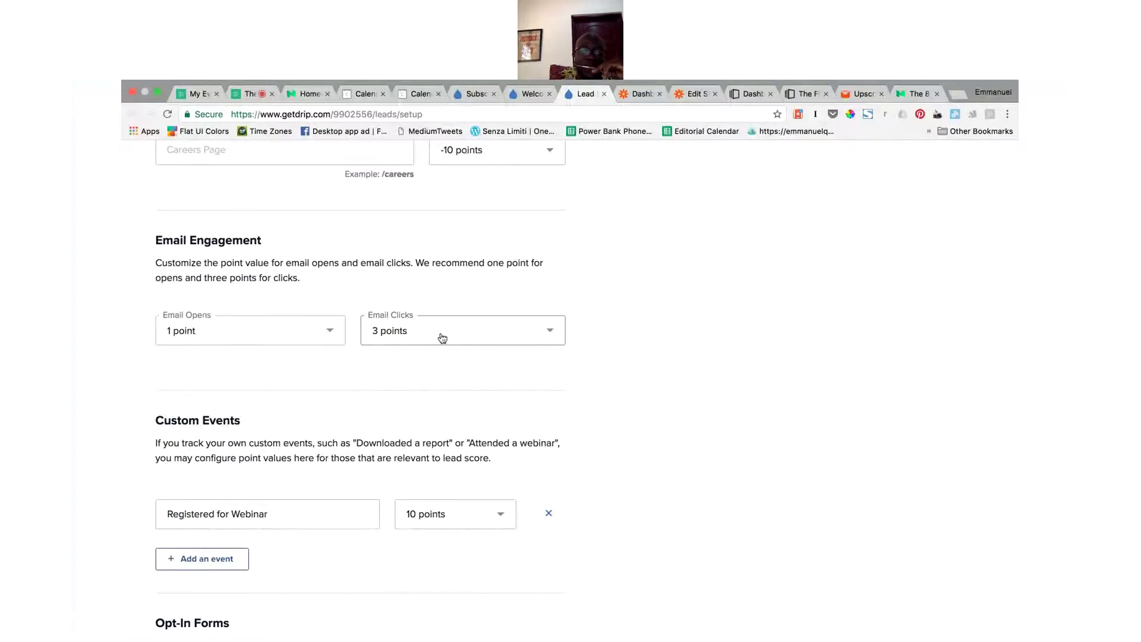
{"action": "scroll", "coordinate": [452, 339], "scroll_direction": "down", "scroll_amount": 5}
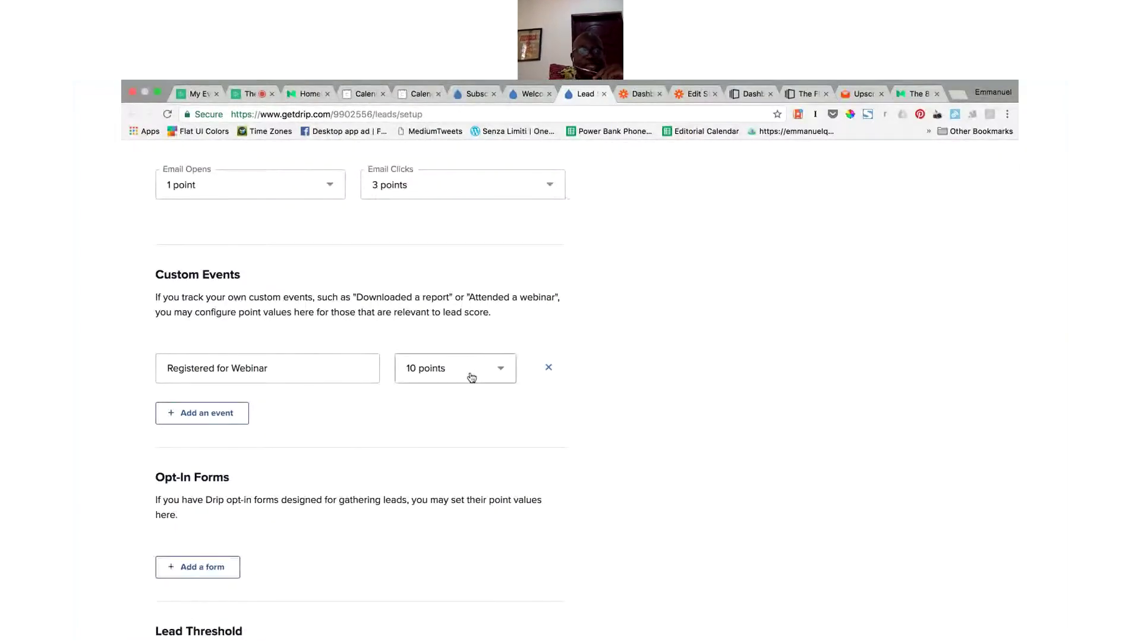
{"action": "scroll", "coordinate": [471, 377], "scroll_direction": "down", "scroll_amount": 4}
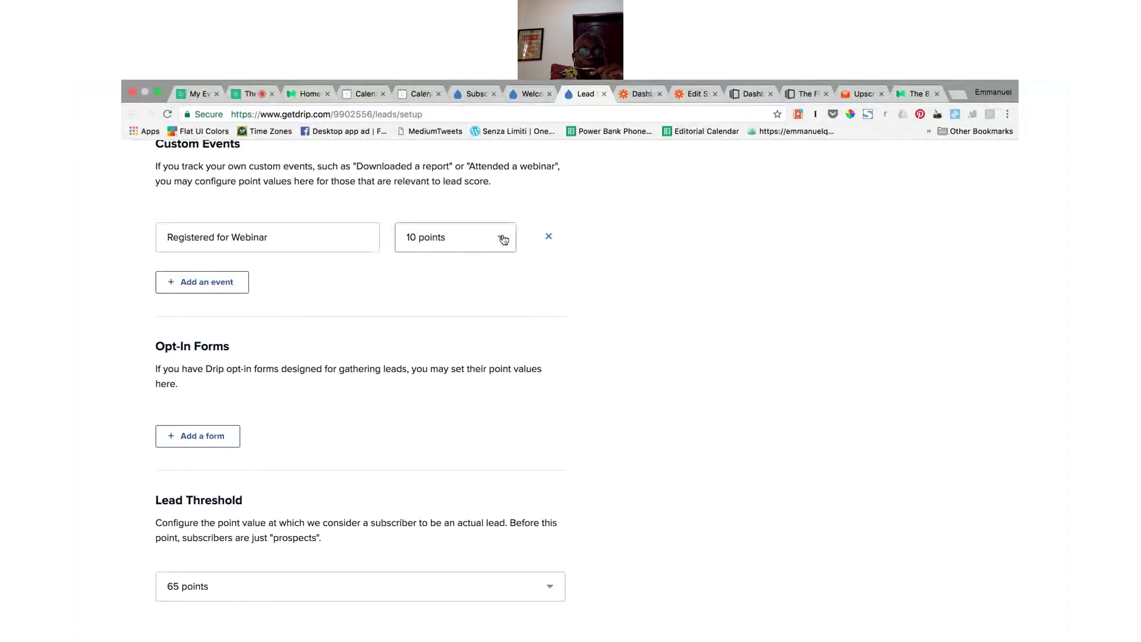
{"action": "scroll", "coordinate": [718, 393], "scroll_direction": "down", "scroll_amount": 3}
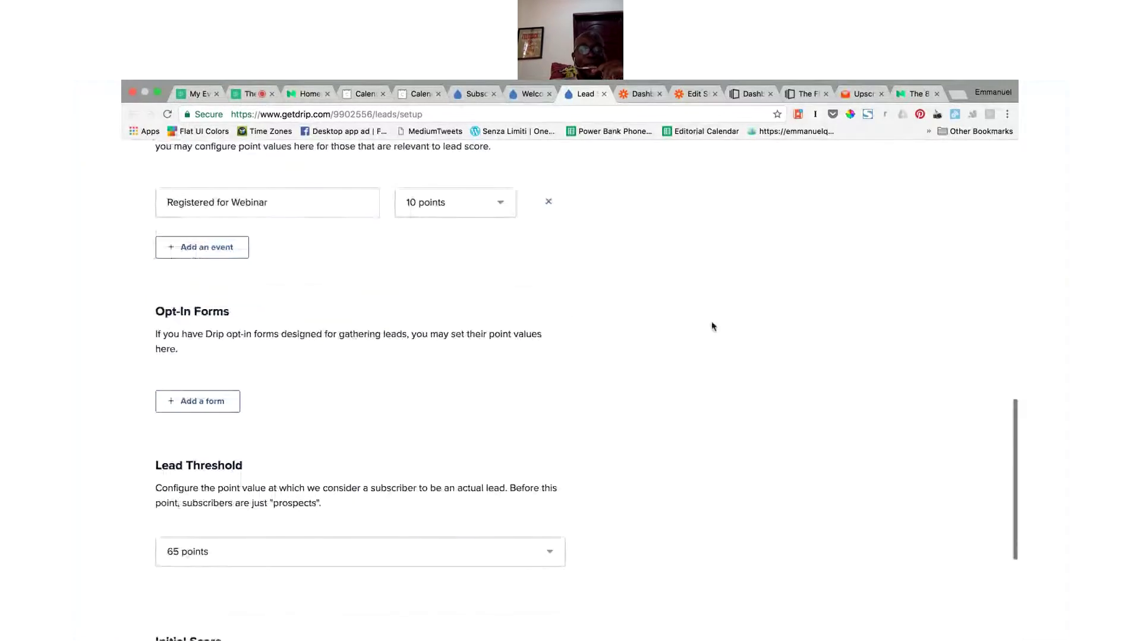
{"action": "scroll", "coordinate": [516, 539], "scroll_direction": "down", "scroll_amount": 1}
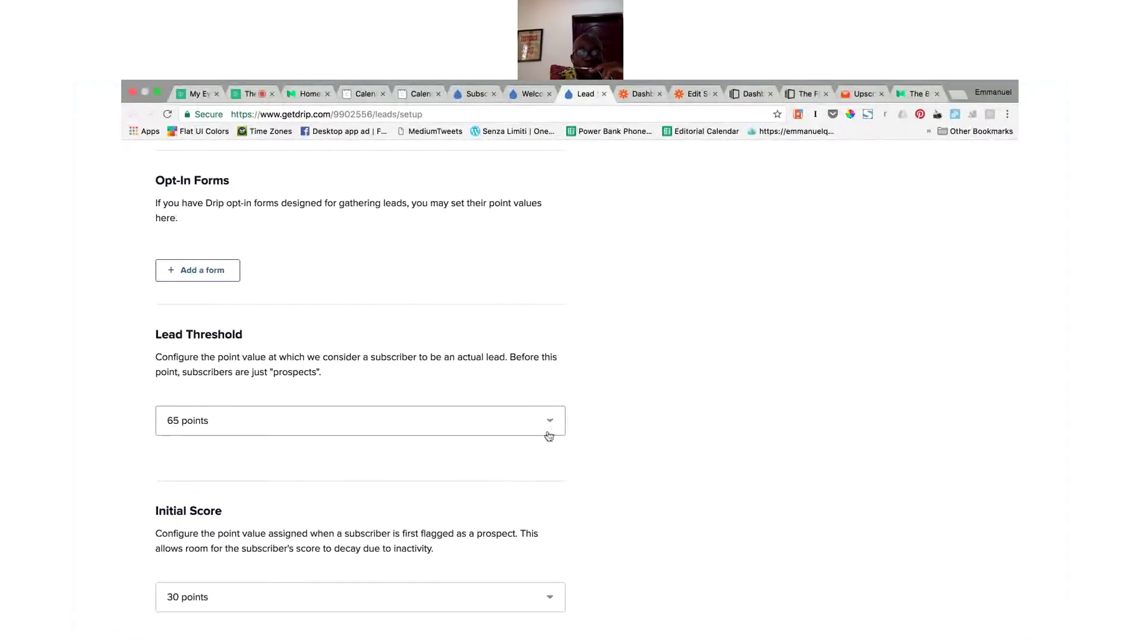
Step: Close the Welcome email editor tab and return to the subscribers list
{"action": "left_click", "coordinate": [533, 95]}
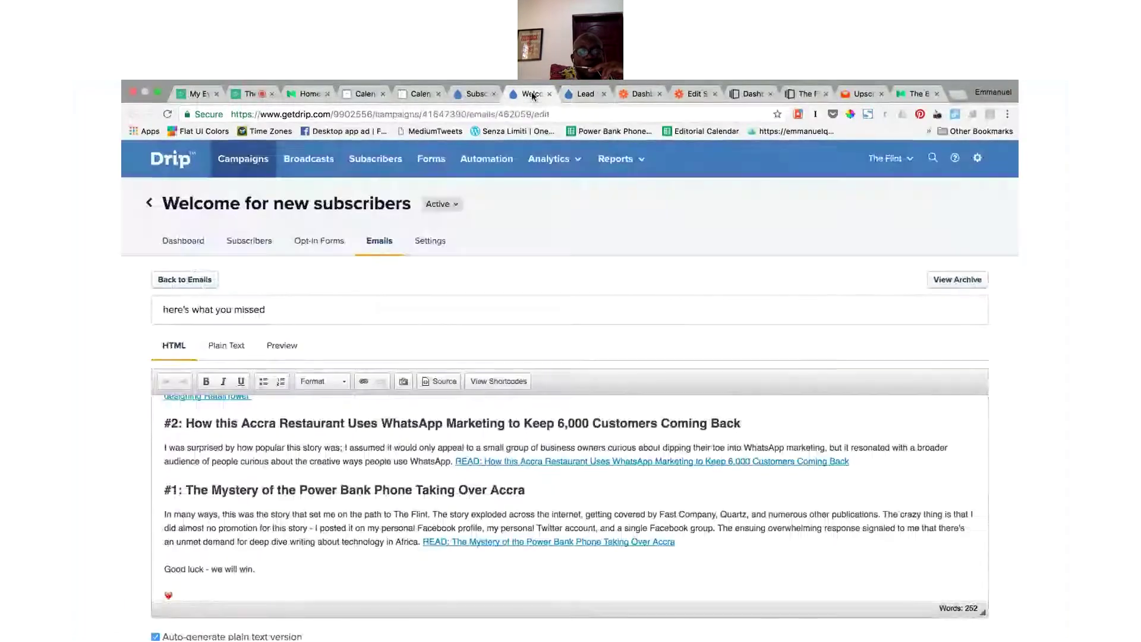
{"action": "left_click", "coordinate": [550, 94]}
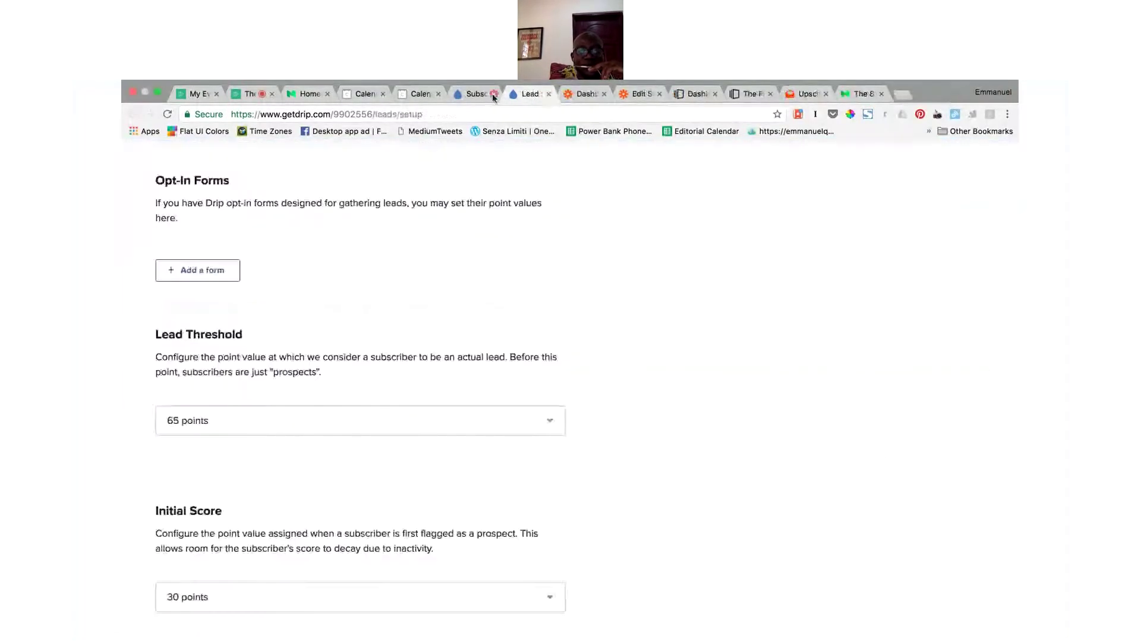
{"action": "left_click", "coordinate": [475, 94]}
{"action": "scroll", "coordinate": [262, 416], "scroll_direction": "down", "scroll_amount": 3}
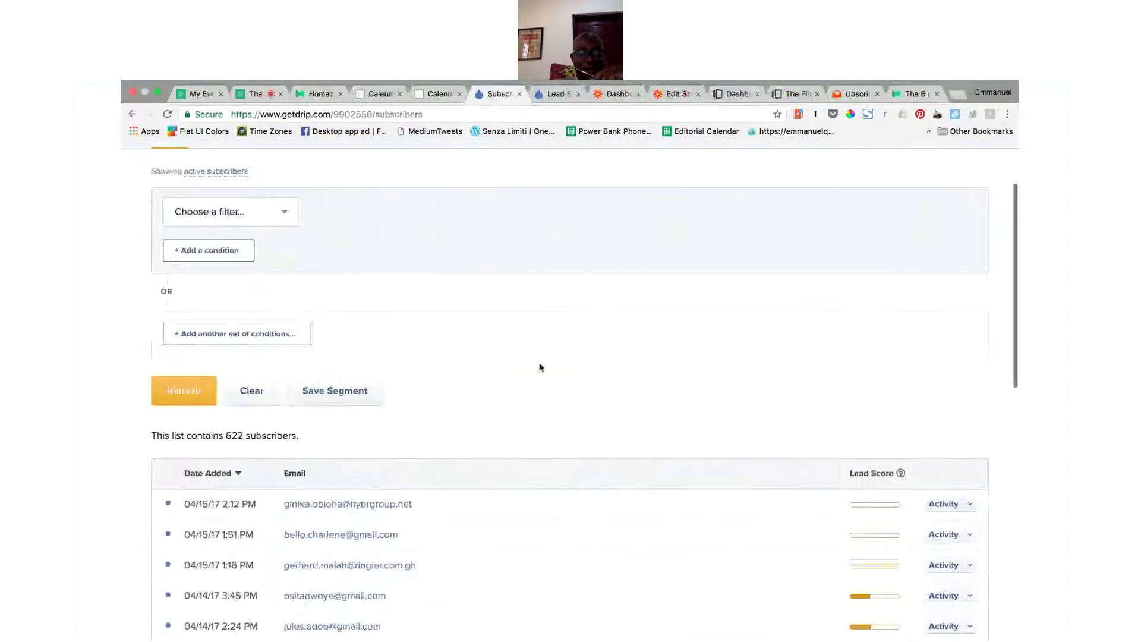
{"action": "scroll", "coordinate": [559, 356], "scroll_direction": "up", "scroll_amount": 4}
Step: Search subscribers by name, then by the subscriber's e-mail address
{"action": "left_click", "coordinate": [936, 164]}
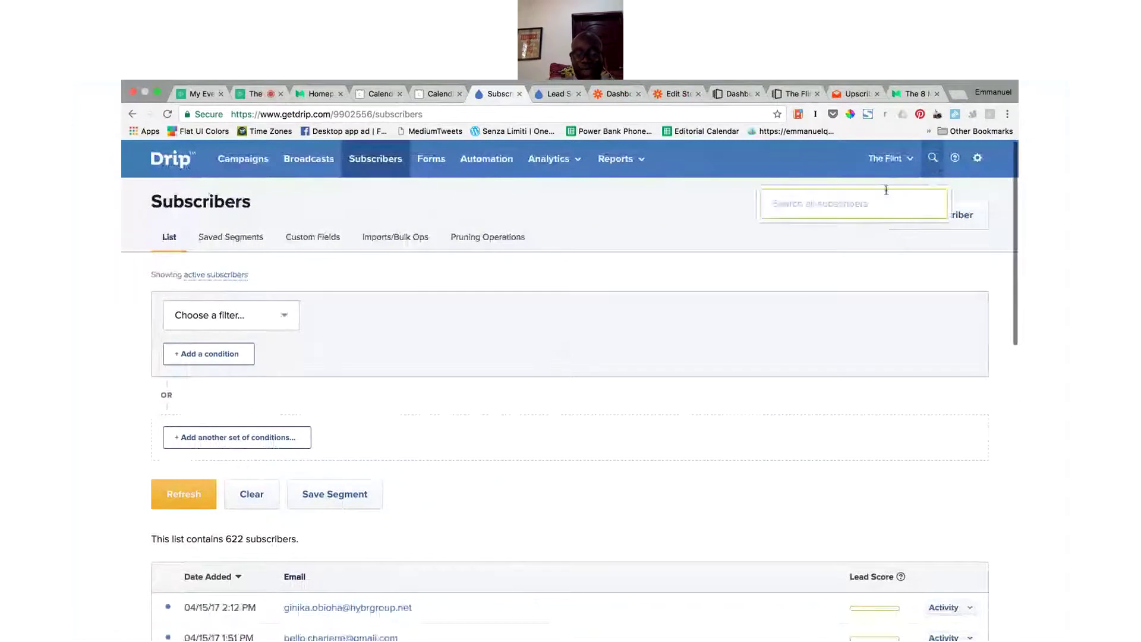
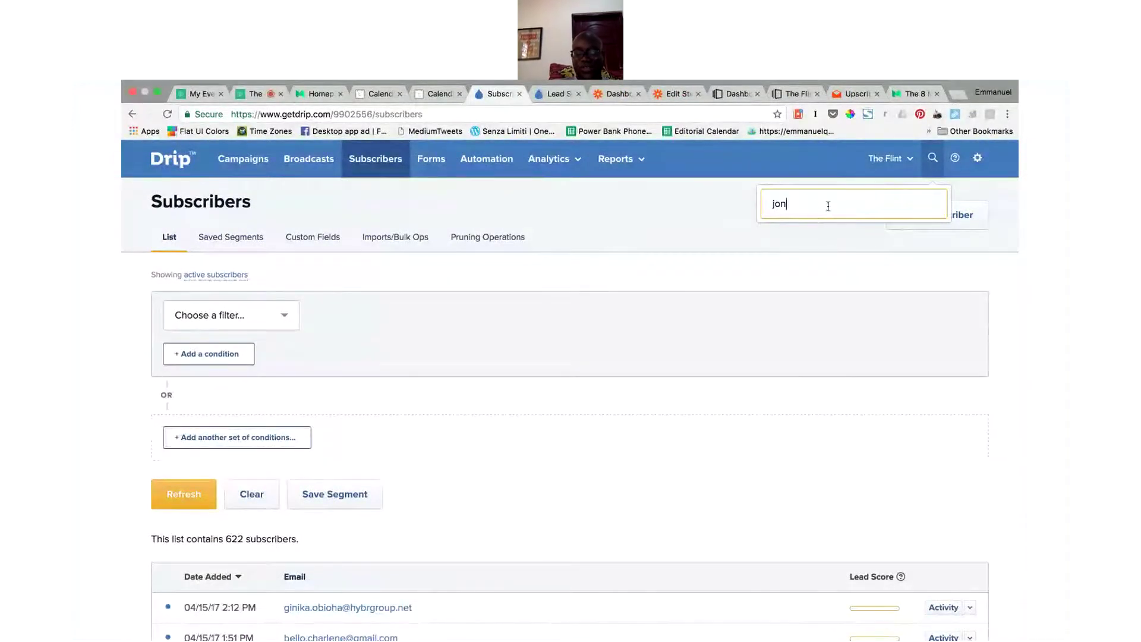
{"action": "key", "text": "Return"}
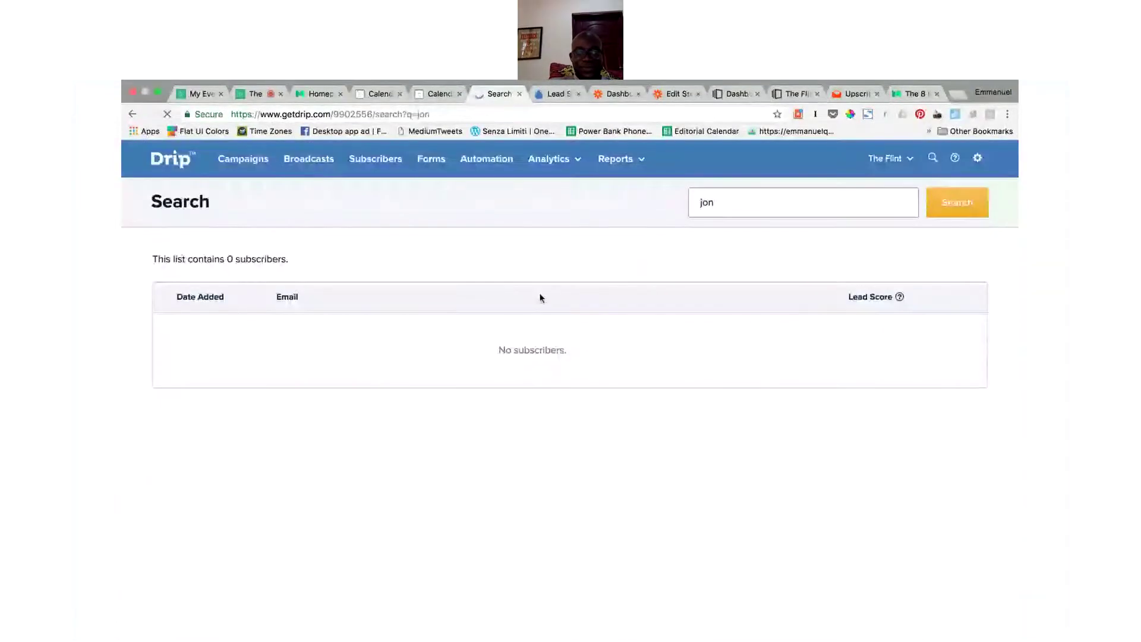
{"action": "double_click", "coordinate": [792, 198]}
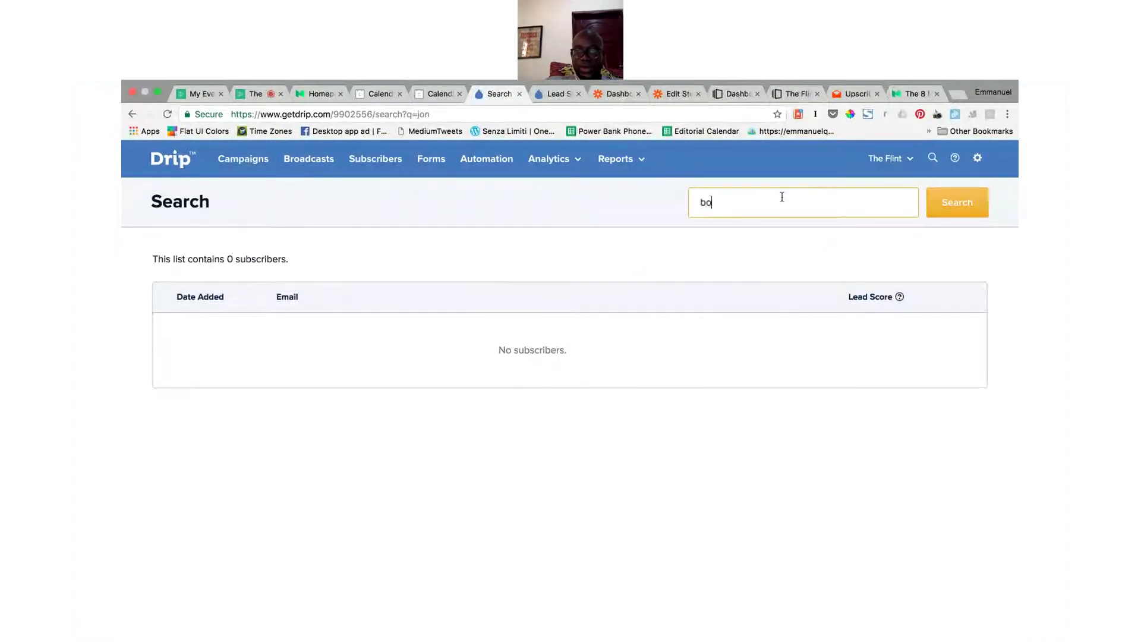
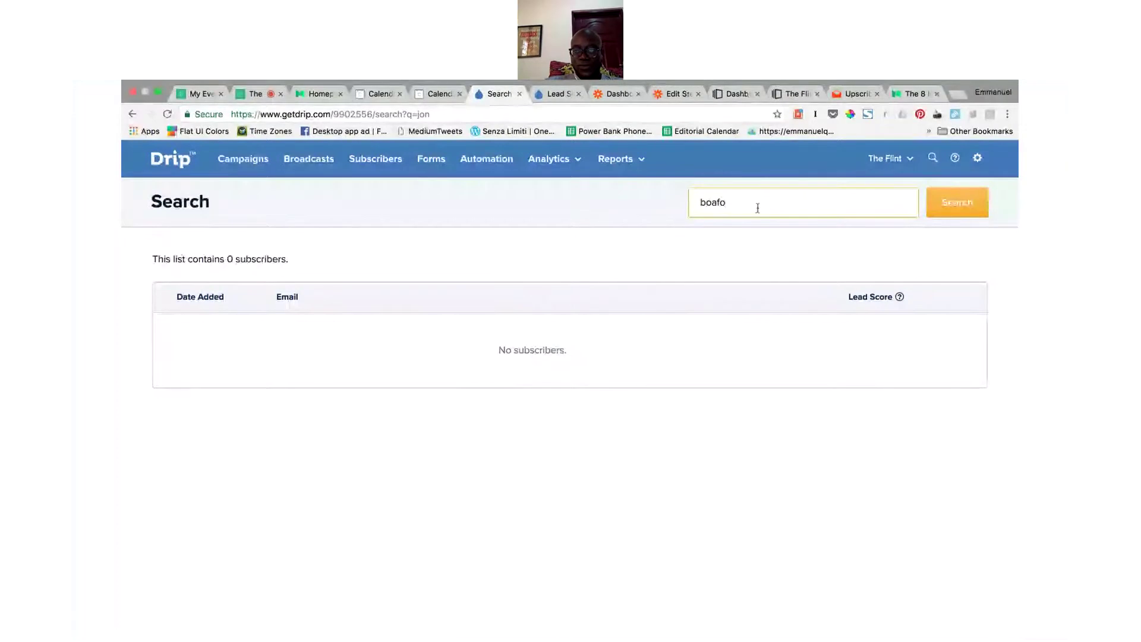
{"action": "key", "text": "super+a"}
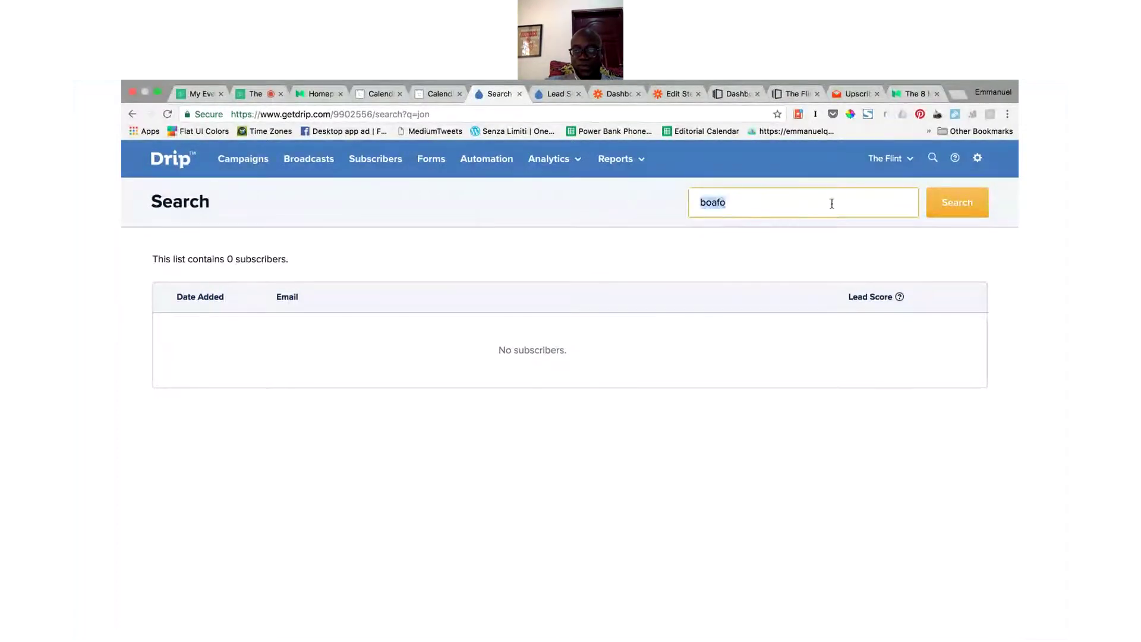
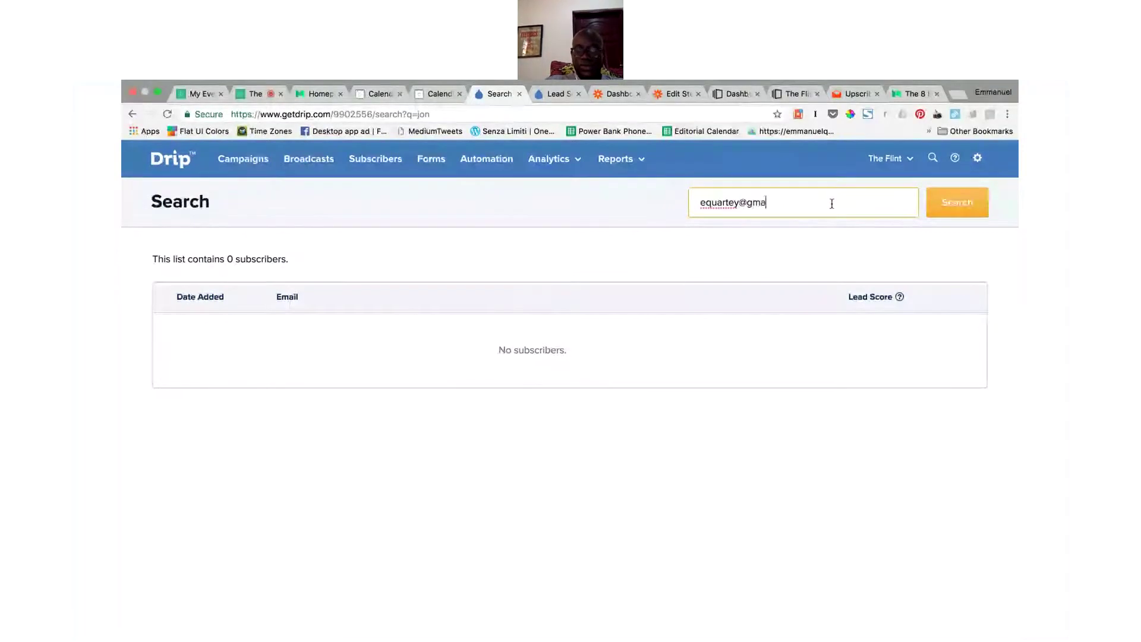
{"action": "key", "text": "Return"}
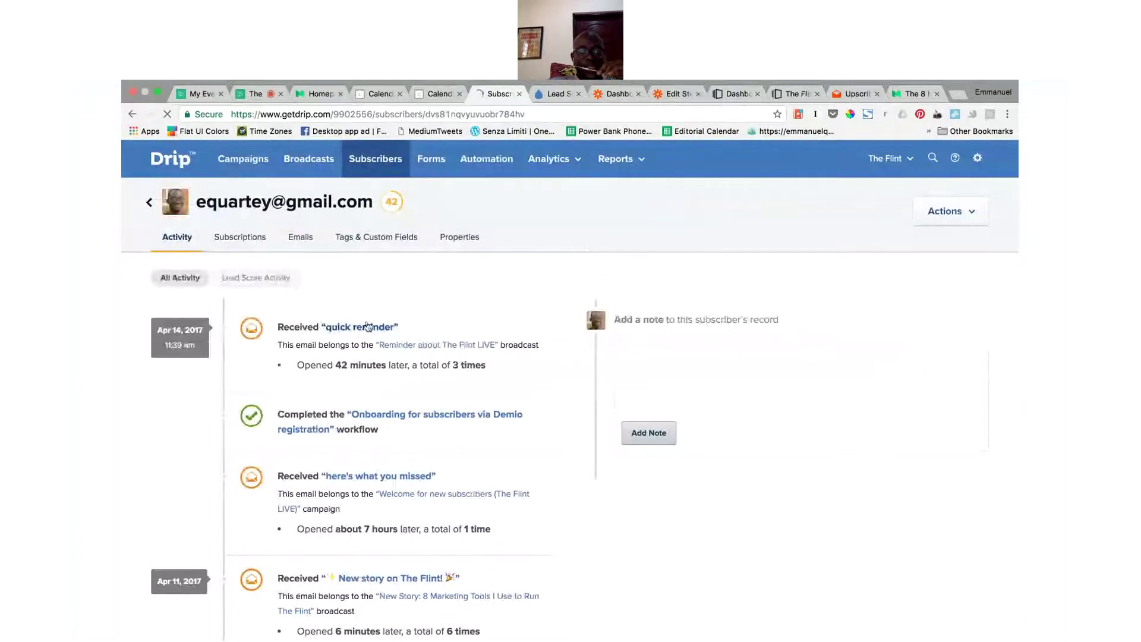
{"action": "scroll", "coordinate": [432, 350], "scroll_direction": "down", "scroll_amount": 10}
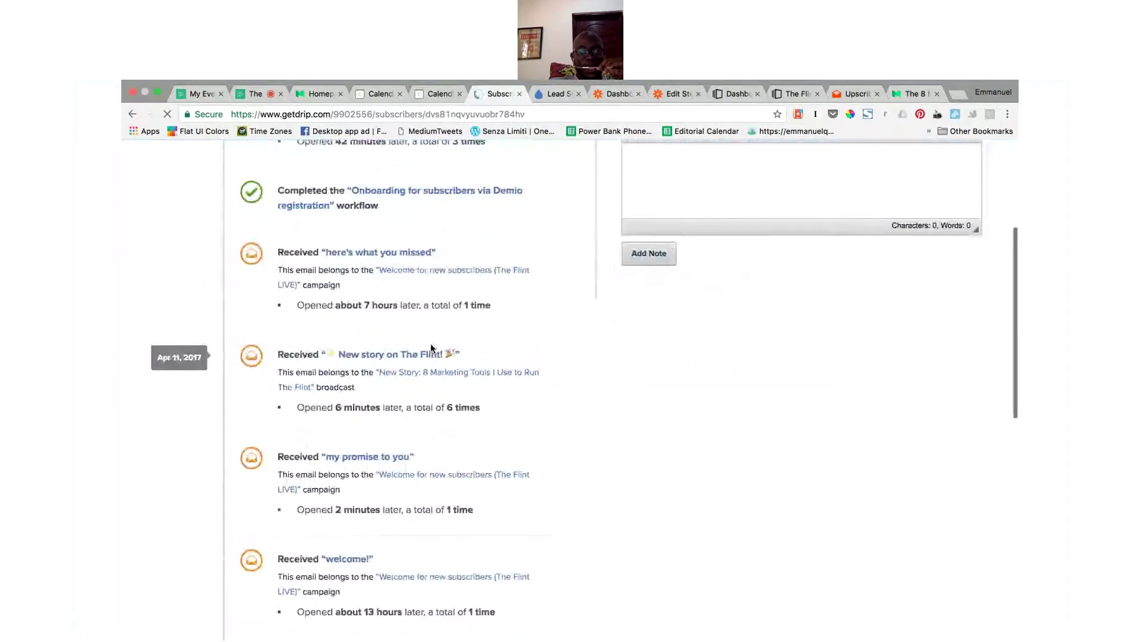
{"action": "scroll", "coordinate": [432, 349], "scroll_direction": "down", "scroll_amount": 5}
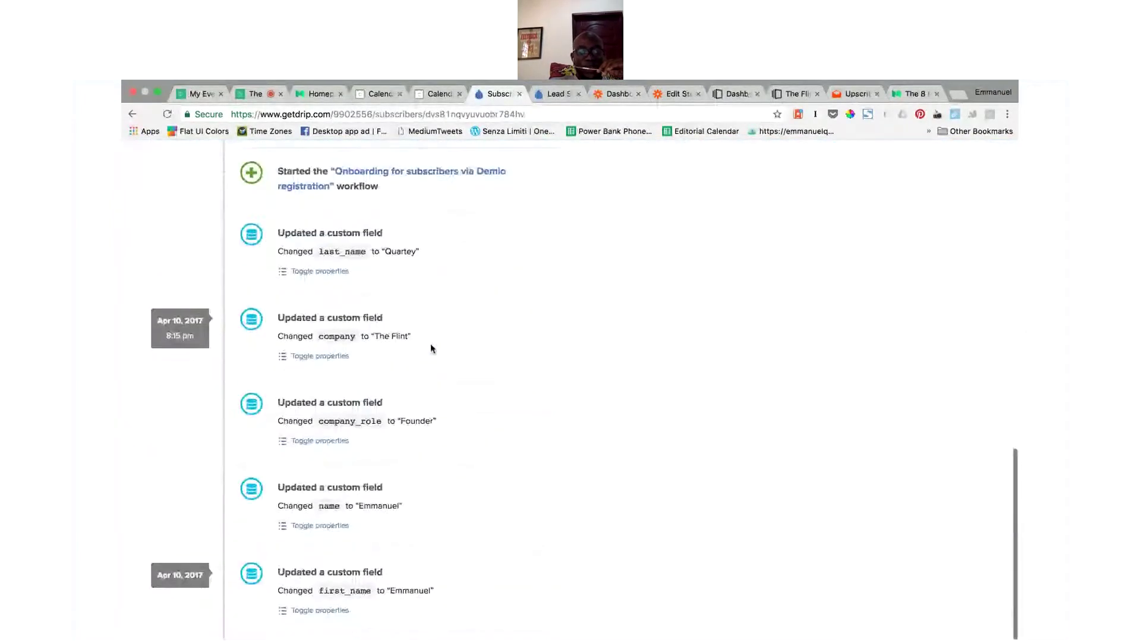
{"action": "scroll", "coordinate": [504, 318], "scroll_direction": "up", "scroll_amount": 2}
{"action": "scroll", "coordinate": [503, 318], "scroll_direction": "down", "scroll_amount": 2}
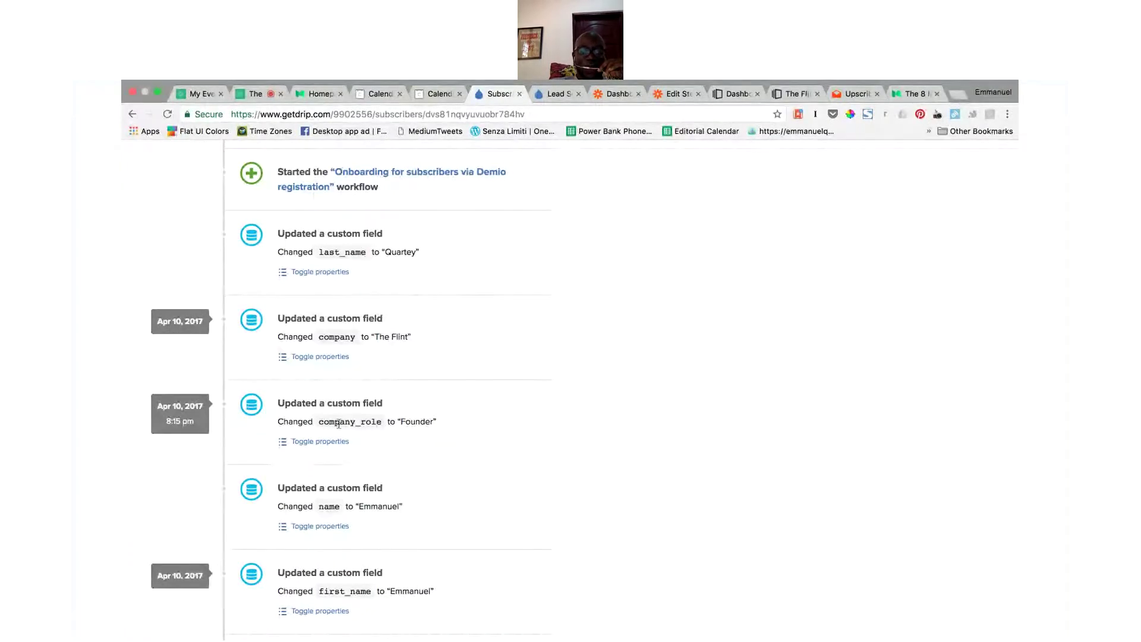
{"action": "left_click_drag", "start_coordinate": [318, 422], "coordinate": [382, 424]}
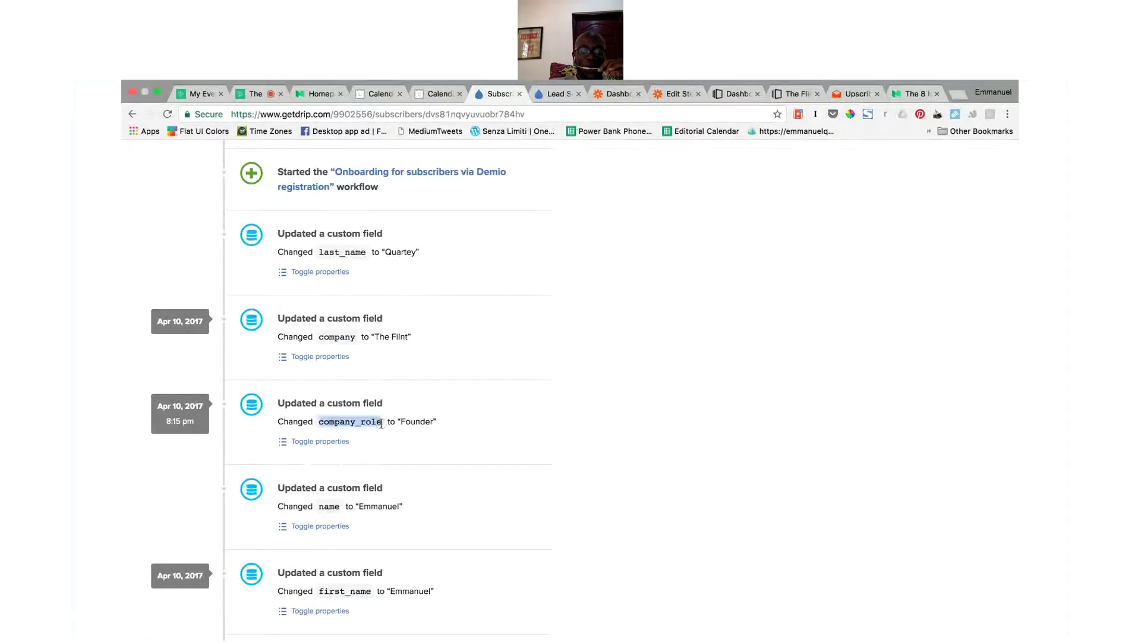
{"action": "double_click", "coordinate": [331, 336]}
{"action": "scroll", "coordinate": [438, 333], "scroll_direction": "up", "scroll_amount": 1}
{"action": "scroll", "coordinate": [438, 333], "scroll_direction": "up", "scroll_amount": 10}
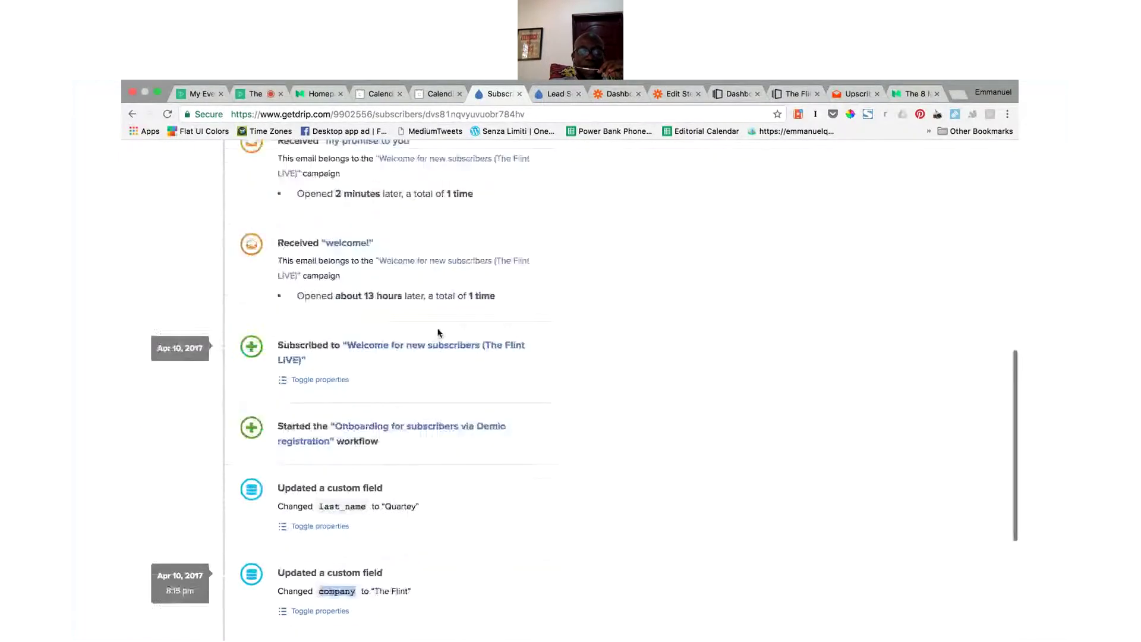
{"action": "scroll", "coordinate": [438, 333], "scroll_direction": "up", "scroll_amount": 5}
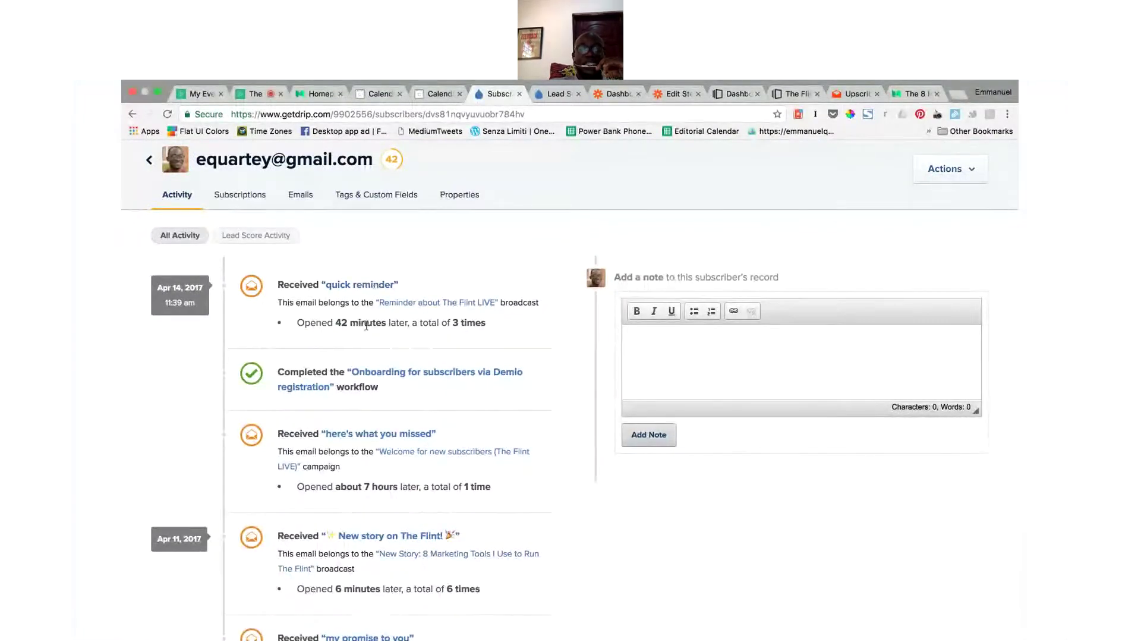
Step: Filter the subscriber's activity to Lead Score Activity and scroll through the score history
{"action": "left_click", "coordinate": [267, 234]}
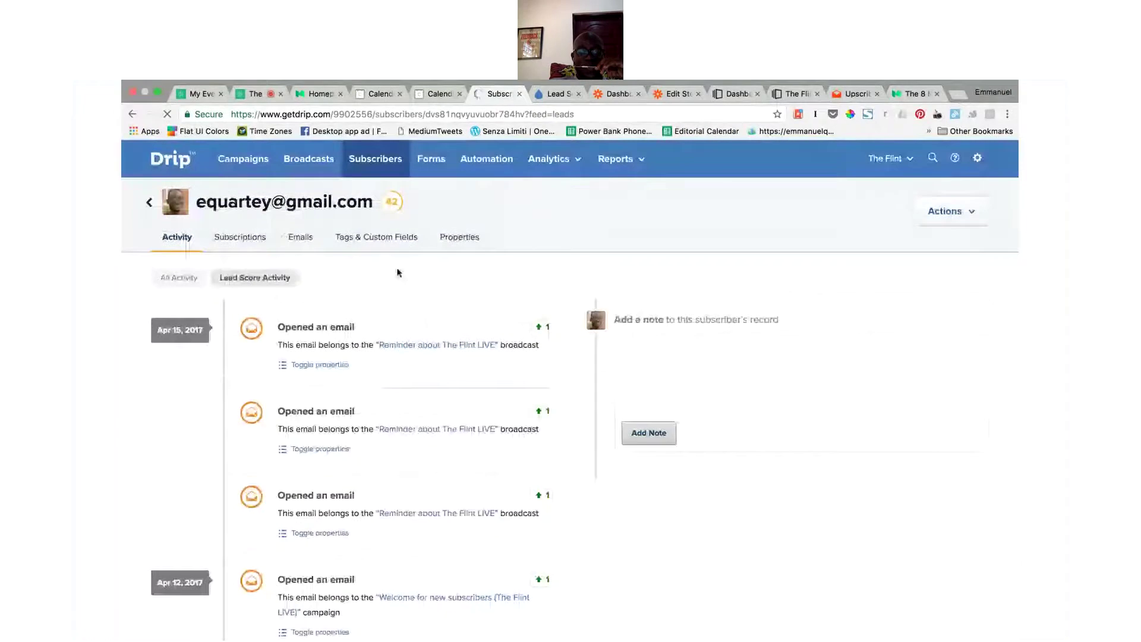
{"action": "scroll", "coordinate": [466, 375], "scroll_direction": "down", "scroll_amount": 10}
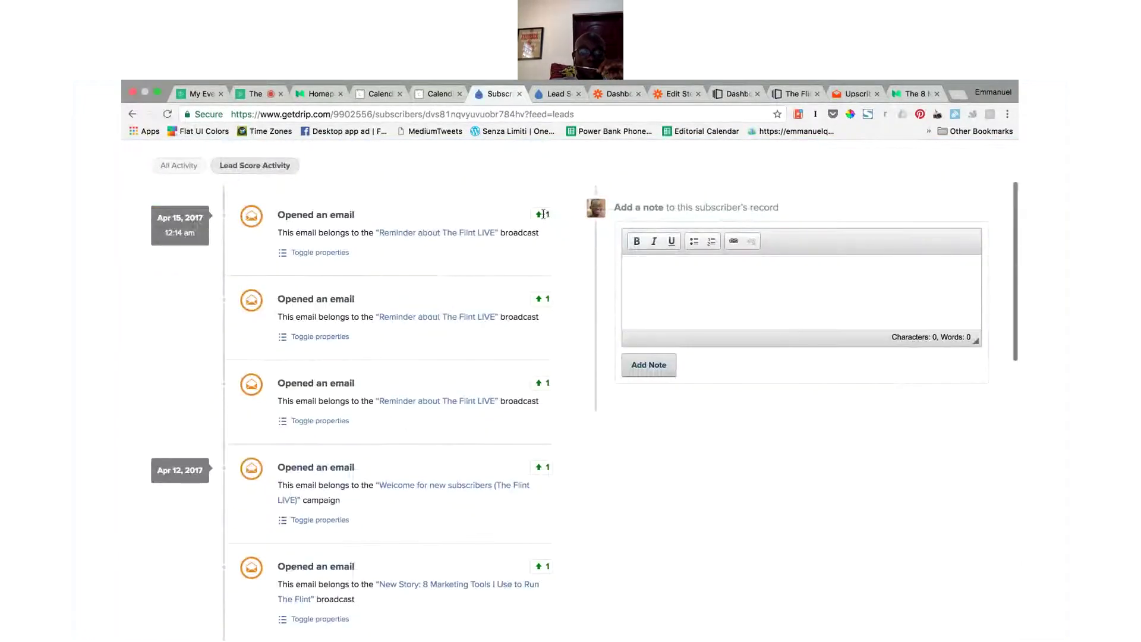
{"action": "scroll", "coordinate": [540, 420], "scroll_direction": "down", "scroll_amount": 10}
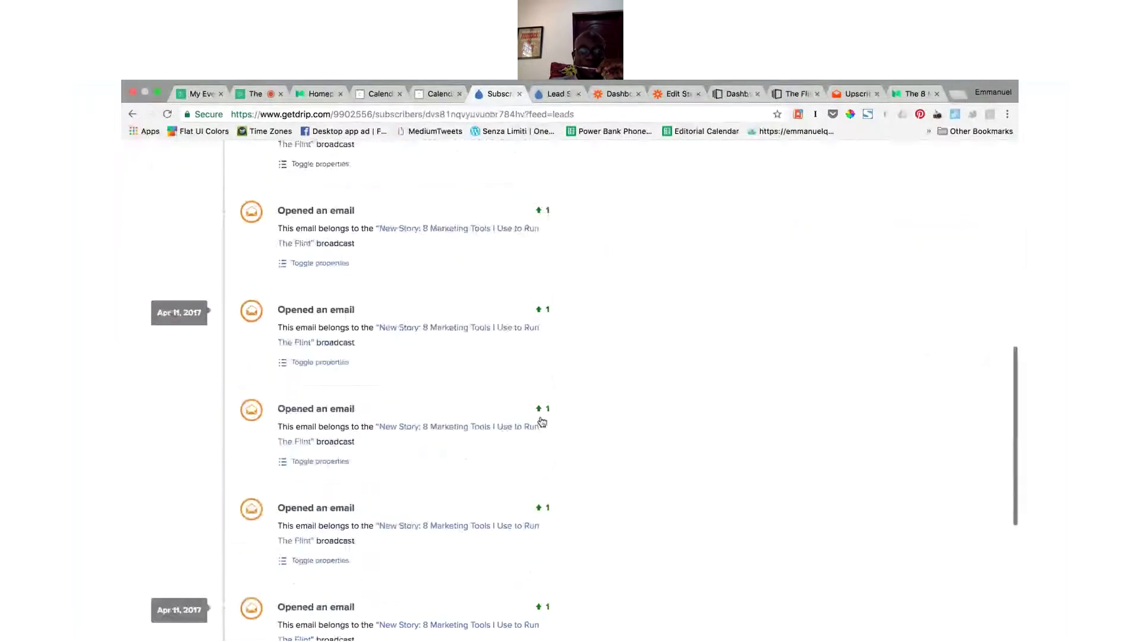
{"action": "scroll", "coordinate": [541, 421], "scroll_direction": "down", "scroll_amount": 2}
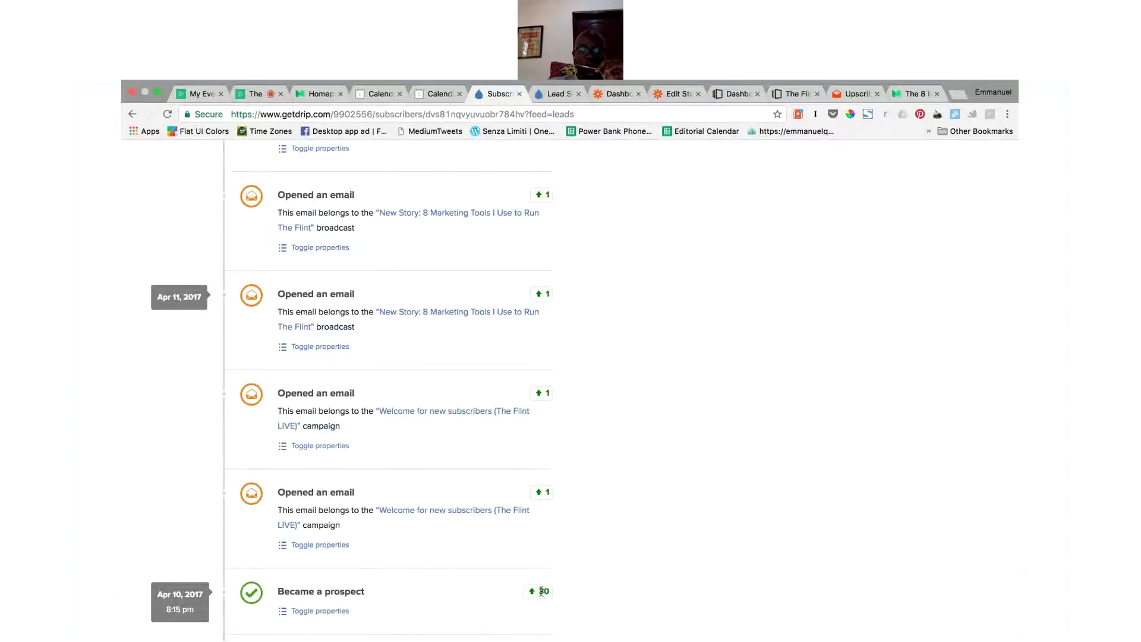
{"action": "scroll", "coordinate": [646, 435], "scroll_direction": "up", "scroll_amount": 10}
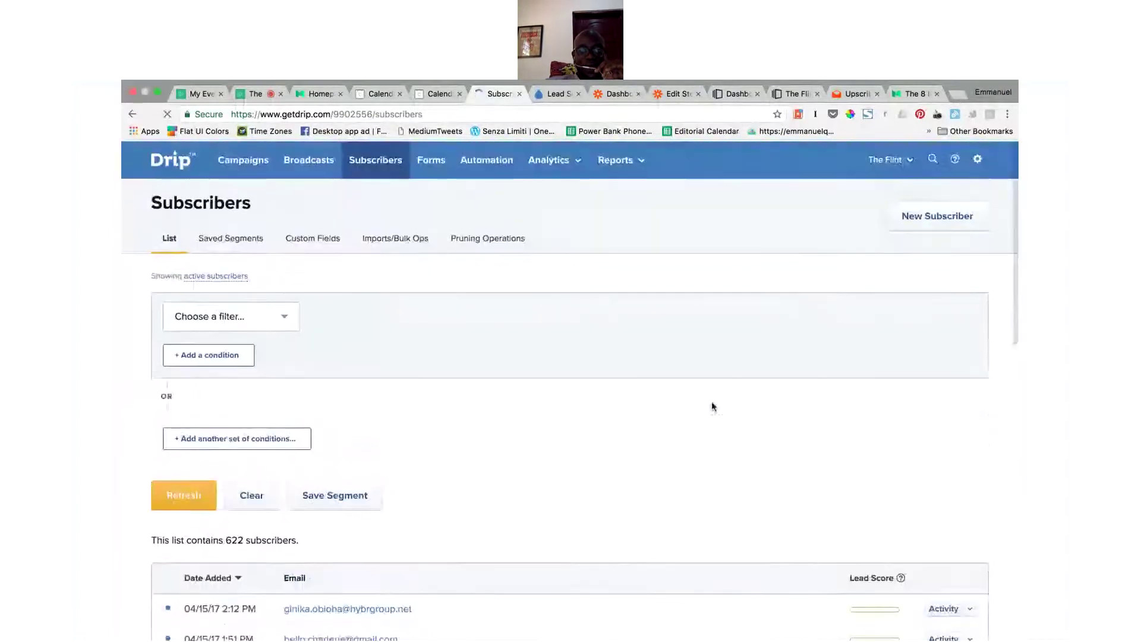
Step: Open the Automation workflows in a new background tab and switch to it
{"action": "left_click", "coordinate": [492, 158], "text": "super"}
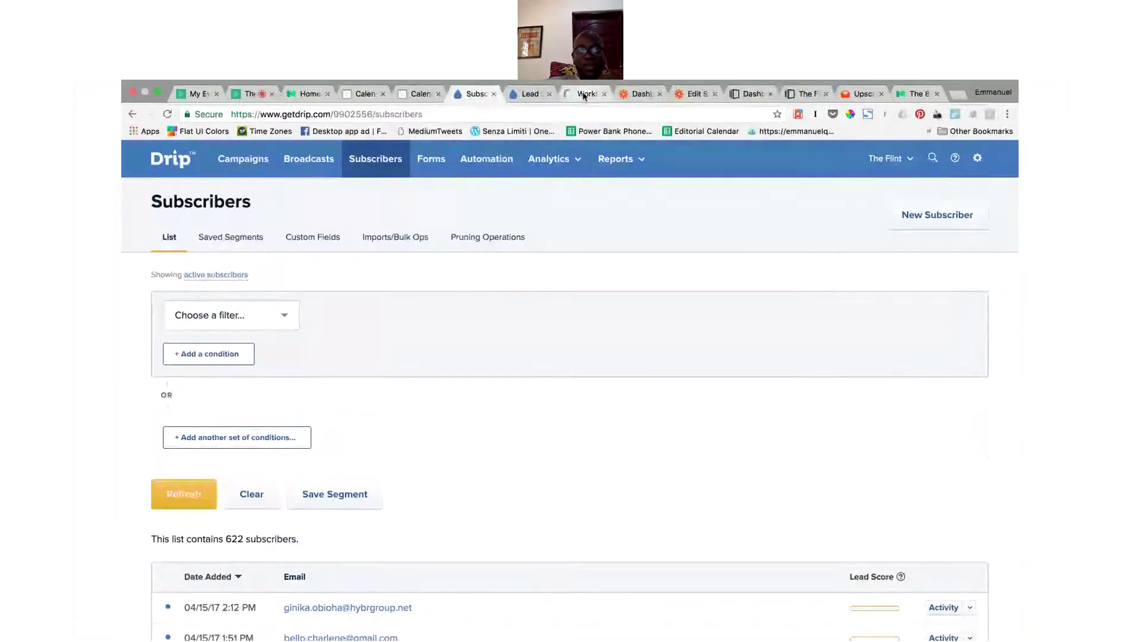
{"action": "left_click", "coordinate": [584, 95]}
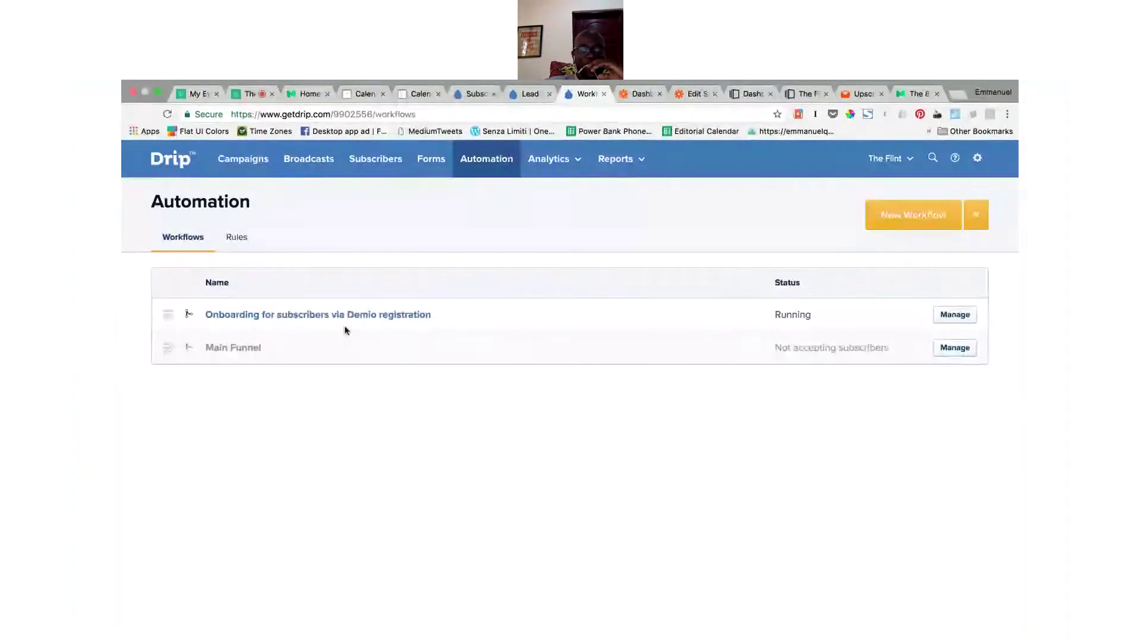
Step: Open the Onboarding for subscribers via Demio registration workflow and scroll through its 51-done steps
{"action": "left_click", "coordinate": [389, 323]}
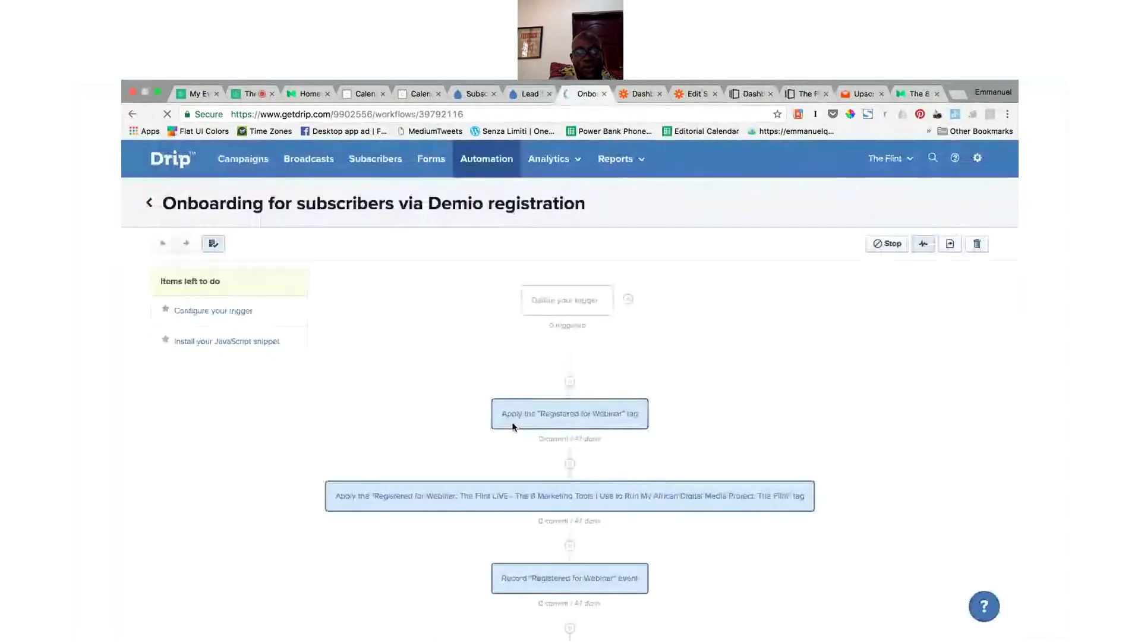
{"action": "scroll", "coordinate": [719, 444], "scroll_direction": "down", "scroll_amount": 3}
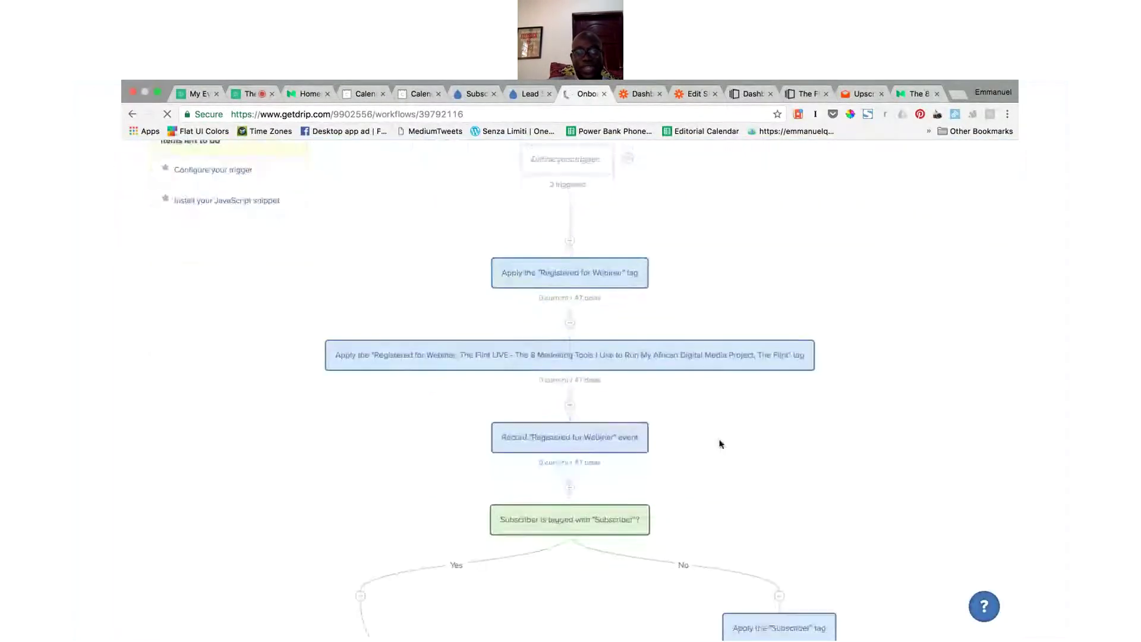
{"action": "scroll", "coordinate": [720, 443], "scroll_direction": "down", "scroll_amount": 5}
{"action": "scroll", "coordinate": [720, 444], "scroll_direction": "down", "scroll_amount": 2}
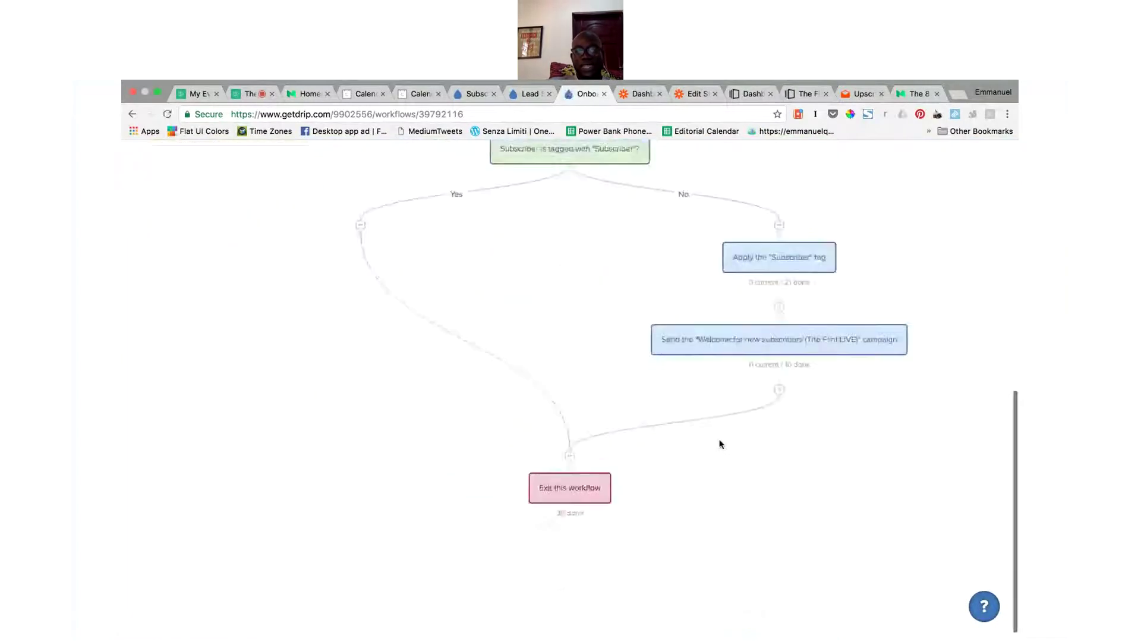
{"action": "scroll", "coordinate": [720, 444], "scroll_direction": "up", "scroll_amount": 6}
{"action": "scroll", "coordinate": [719, 443], "scroll_direction": "up", "scroll_amount": 2}
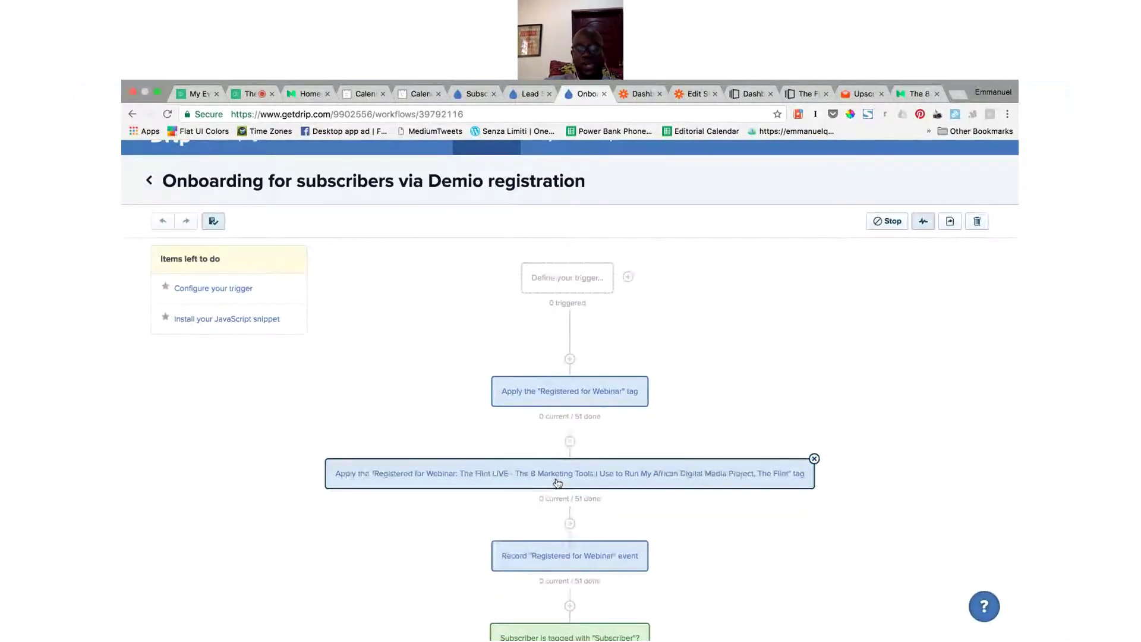
{"action": "scroll", "coordinate": [557, 483], "scroll_direction": "down", "scroll_amount": 5}
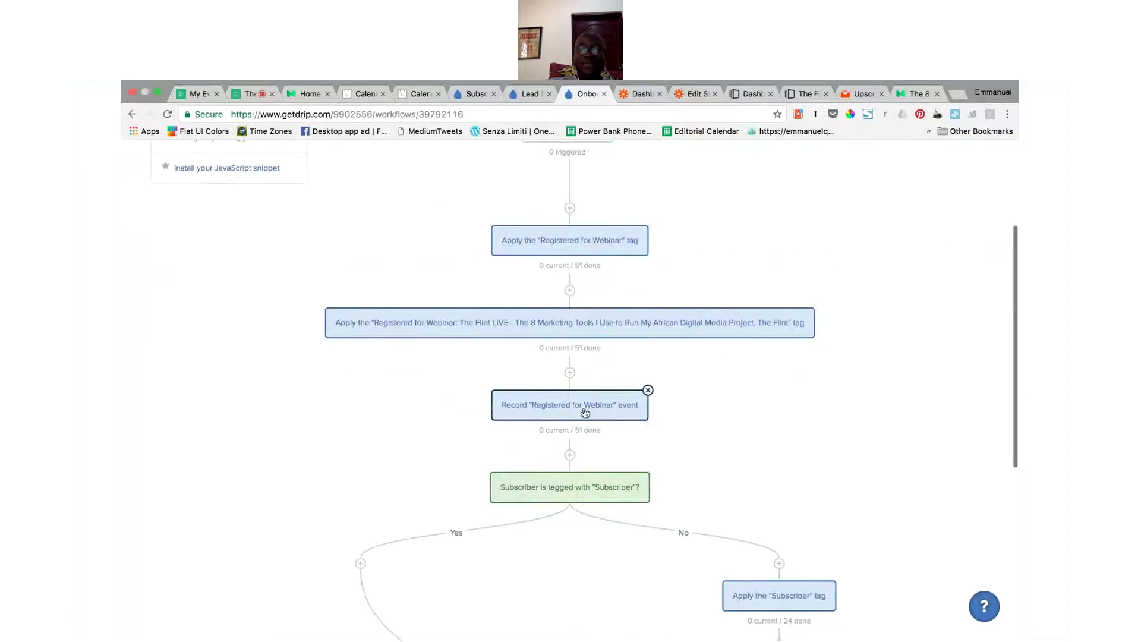
{"action": "scroll", "coordinate": [585, 413], "scroll_direction": "down", "scroll_amount": 1}
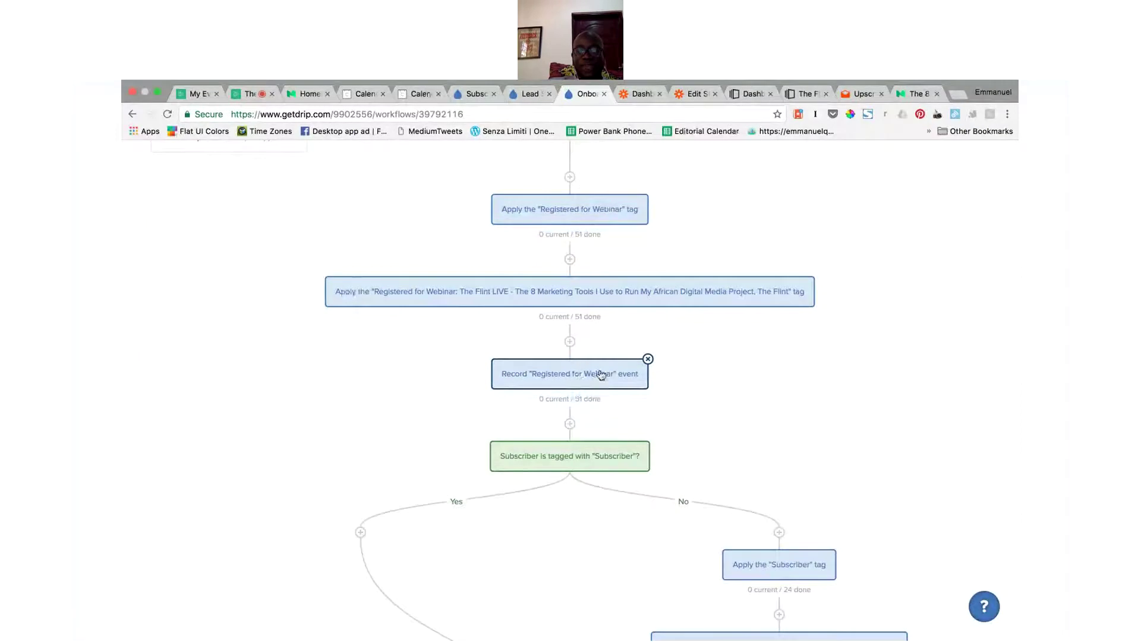
{"action": "scroll", "coordinate": [600, 374], "scroll_direction": "down", "scroll_amount": 3}
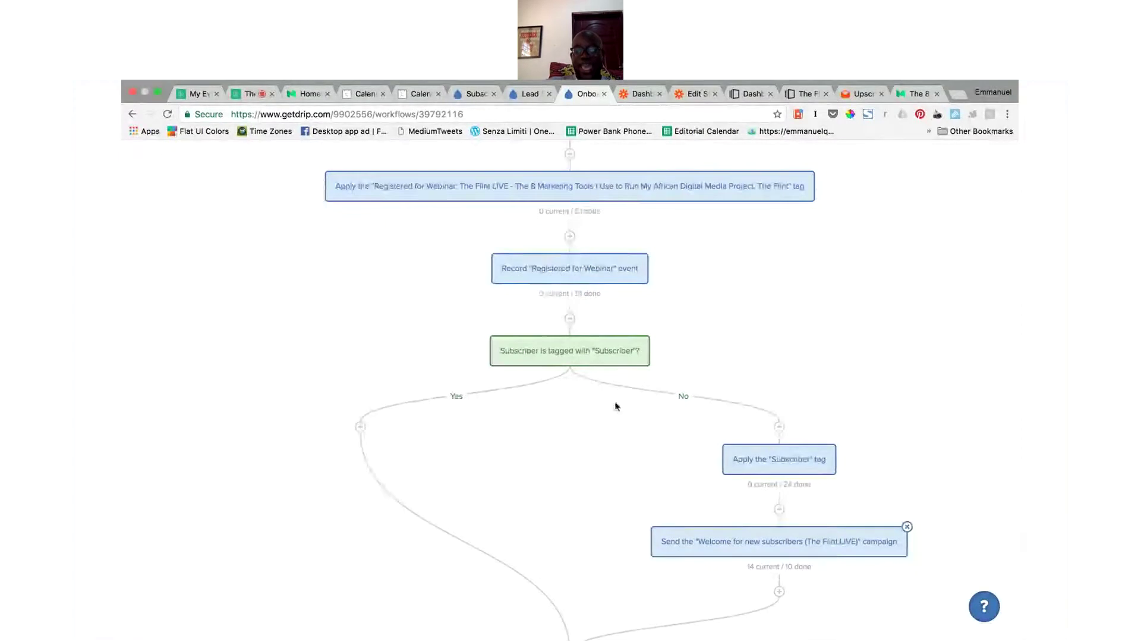
{"action": "scroll", "coordinate": [615, 406], "scroll_direction": "down", "scroll_amount": 3}
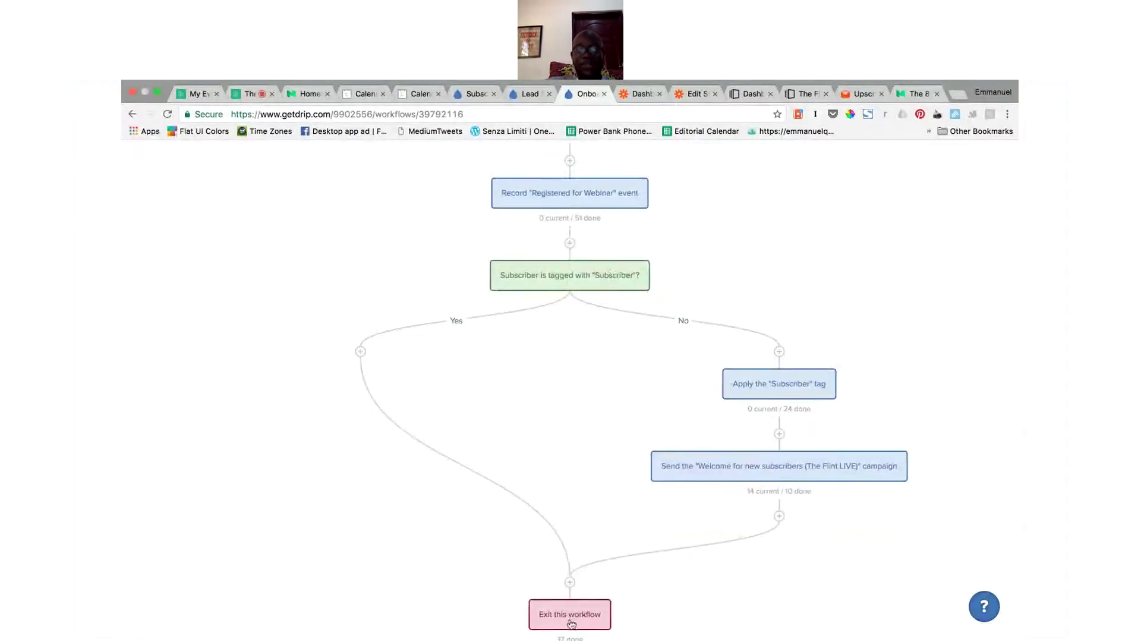
{"action": "scroll", "coordinate": [583, 351], "scroll_direction": "up", "scroll_amount": 10}
{"action": "scroll", "coordinate": [583, 350], "scroll_direction": "down", "scroll_amount": 3}
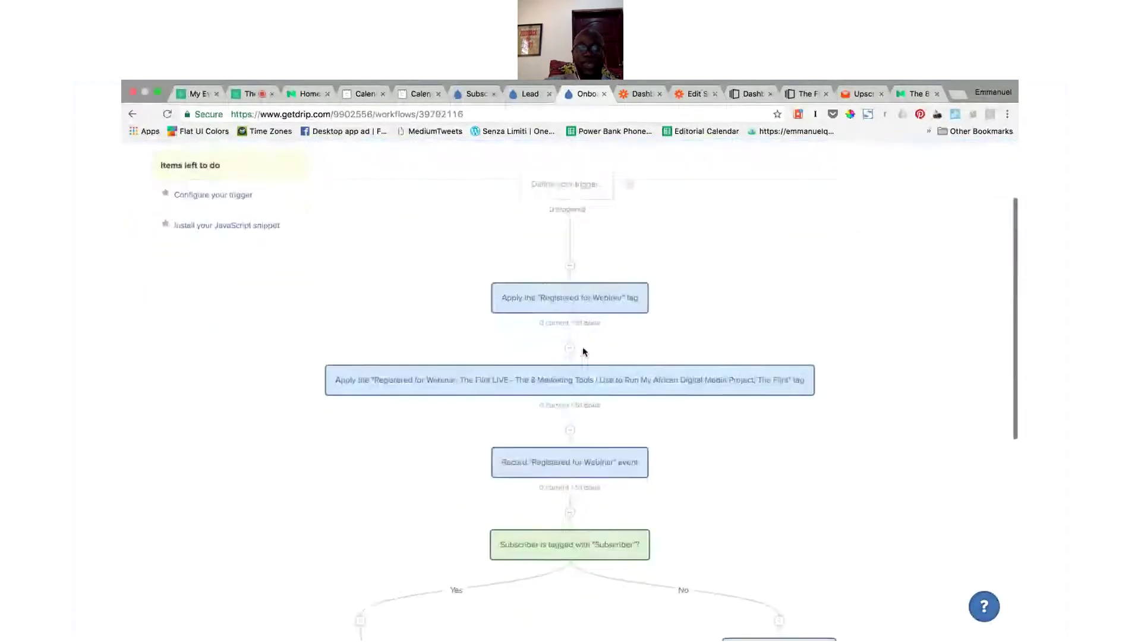
{"action": "scroll", "coordinate": [584, 352], "scroll_direction": "down", "scroll_amount": 1}
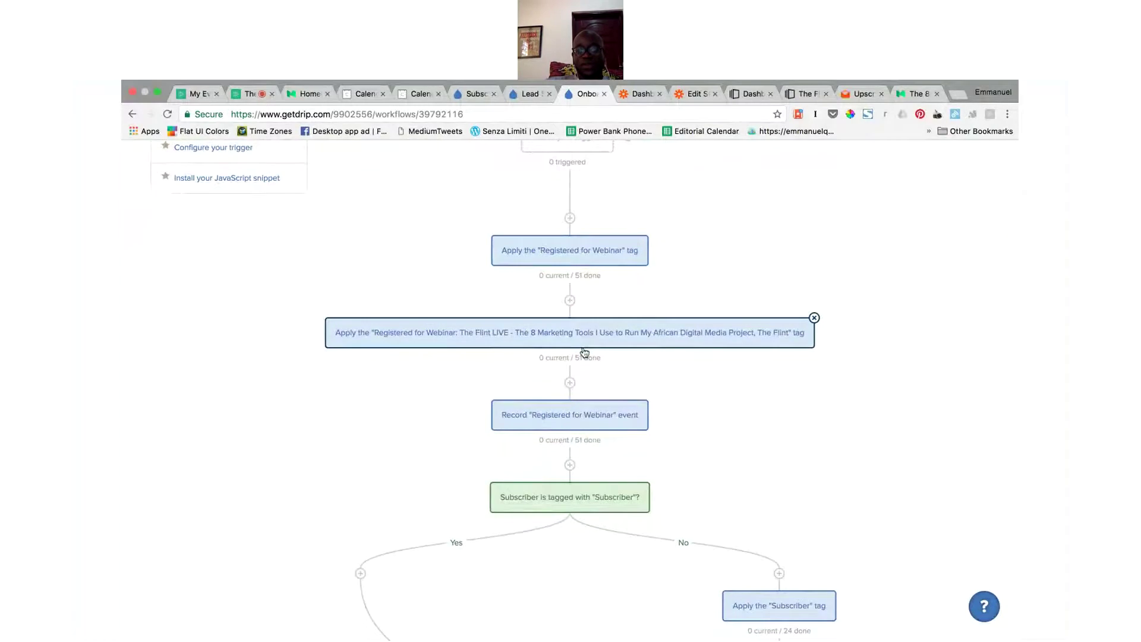
{"action": "scroll", "coordinate": [584, 352], "scroll_direction": "down", "scroll_amount": 5}
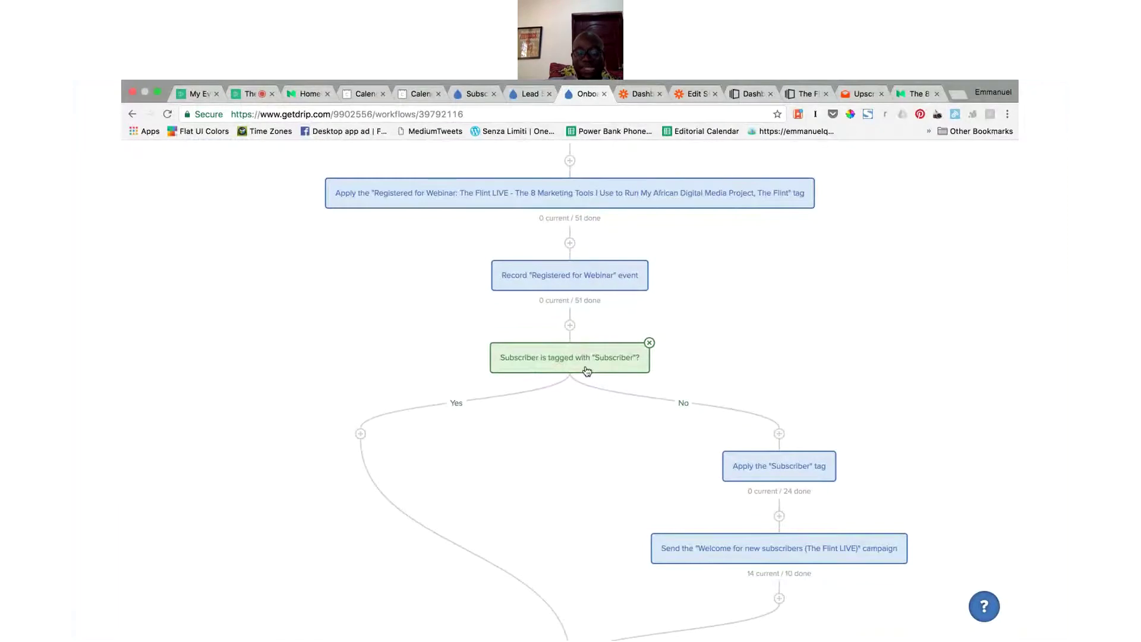
{"action": "scroll", "coordinate": [586, 372], "scroll_direction": "down", "scroll_amount": 4}
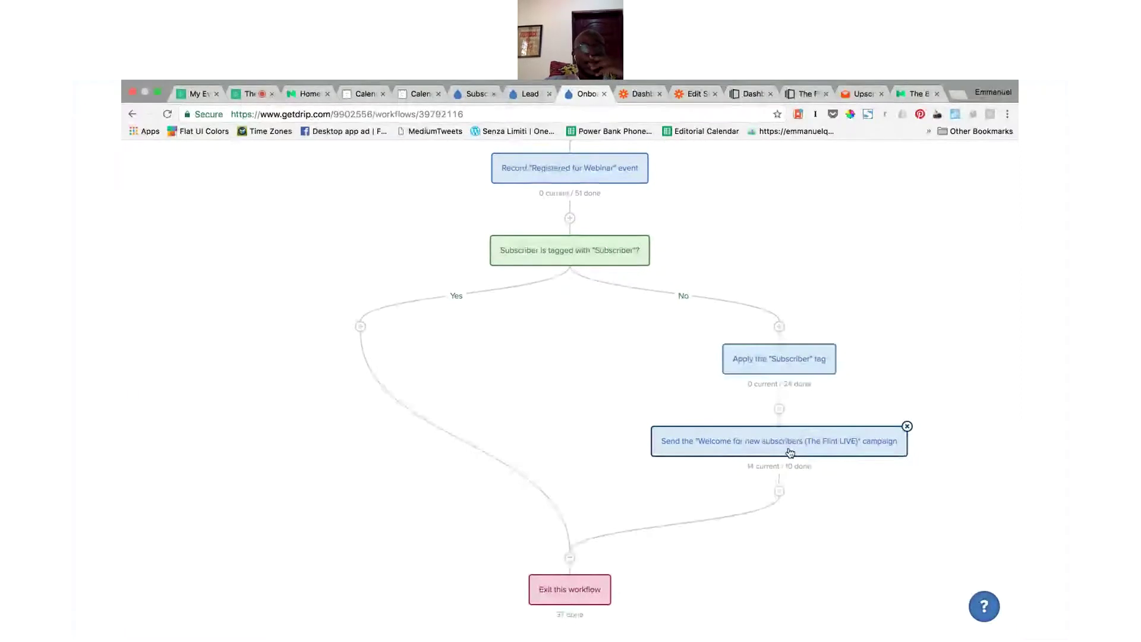
{"action": "scroll", "coordinate": [790, 453], "scroll_direction": "up", "scroll_amount": 10}
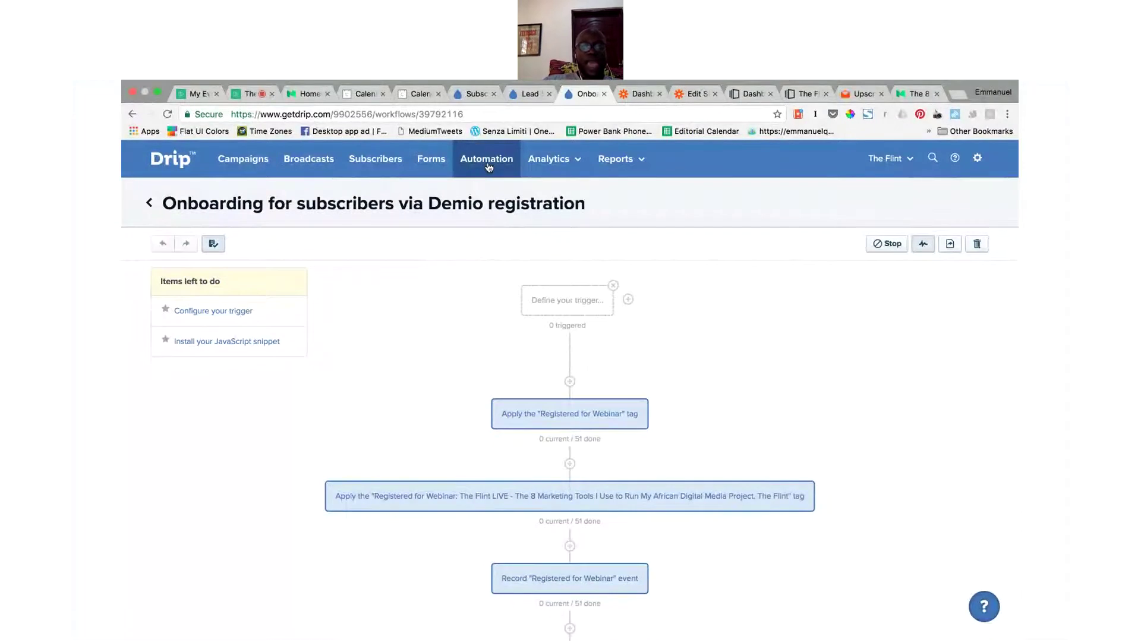
Step: Close the Instapage Dashboard tab and move to Calendly's Event Types list
{"action": "left_click", "coordinate": [752, 94]}
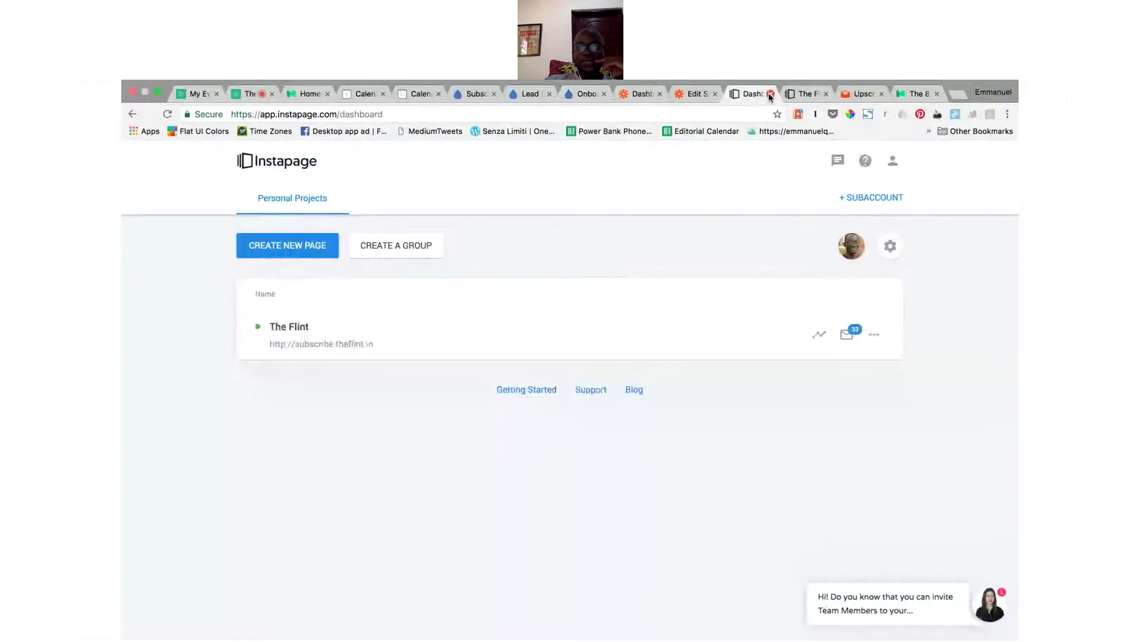
{"action": "left_click", "coordinate": [770, 94]}
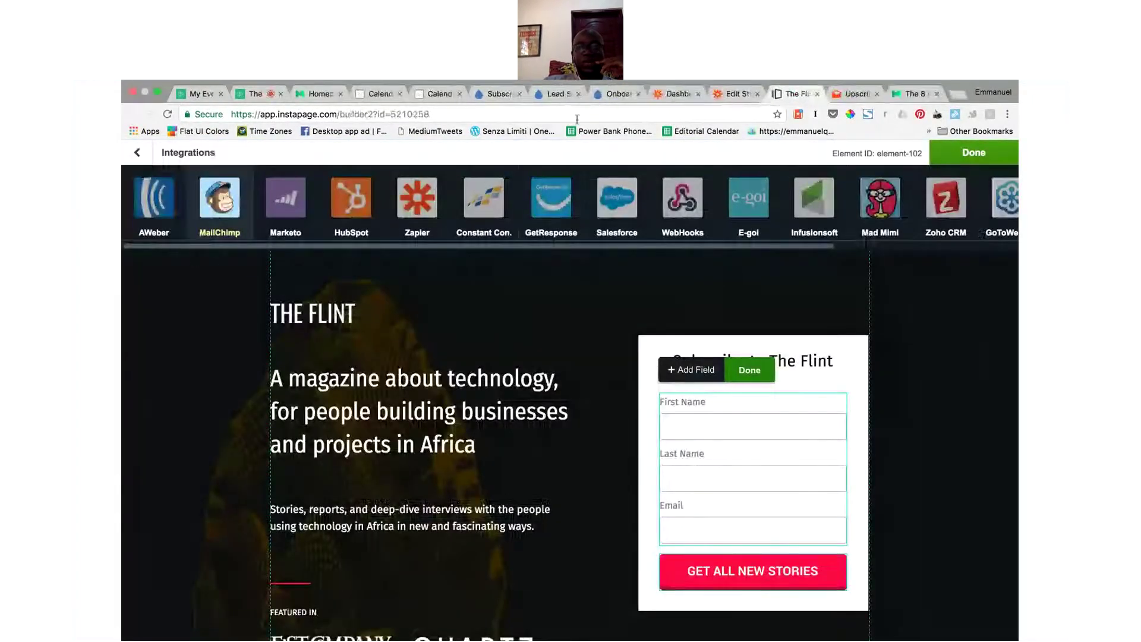
{"action": "left_click", "coordinate": [380, 93]}
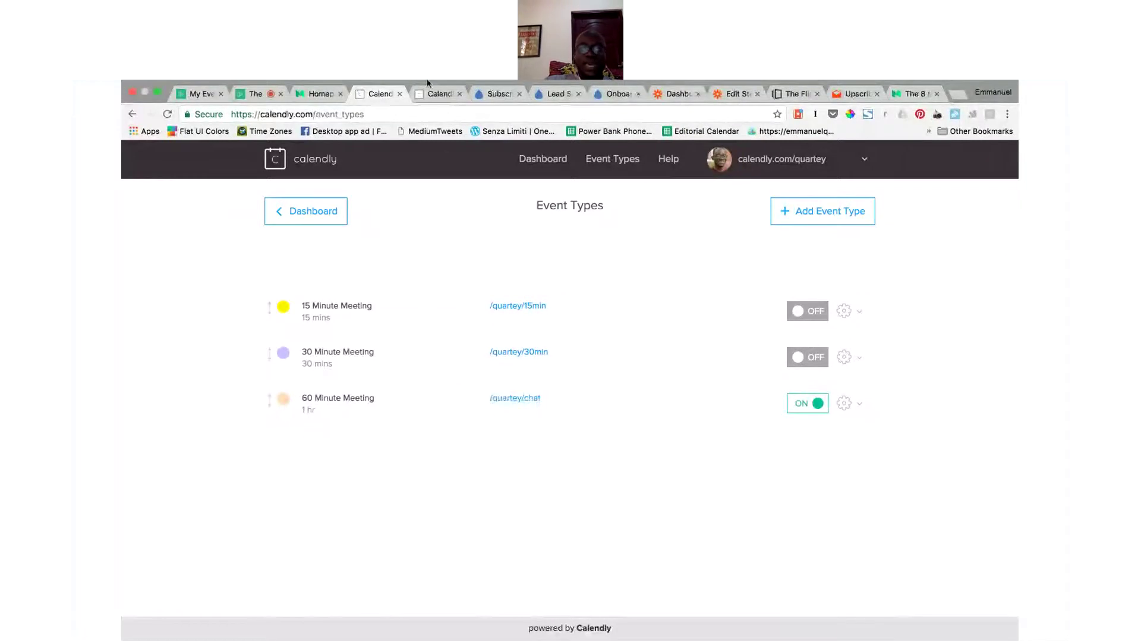
Step: Book the 60 Minute Meeting for Thursday April 20 at 02:00pm and start the communication field
{"action": "left_click", "coordinate": [439, 95]}
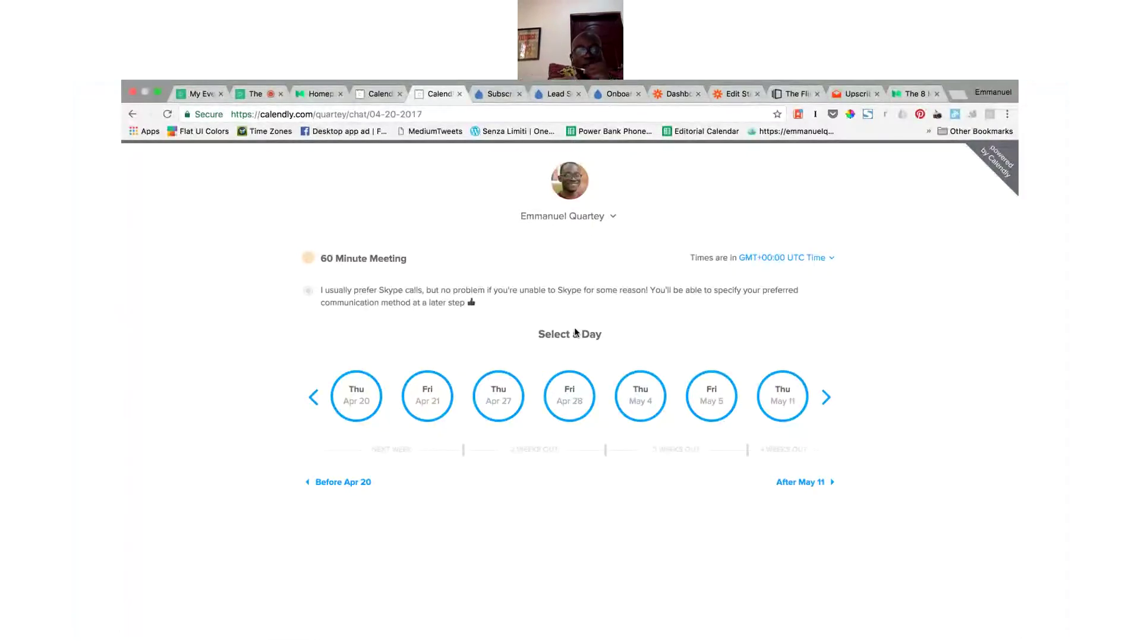
{"action": "left_click", "coordinate": [367, 403]}
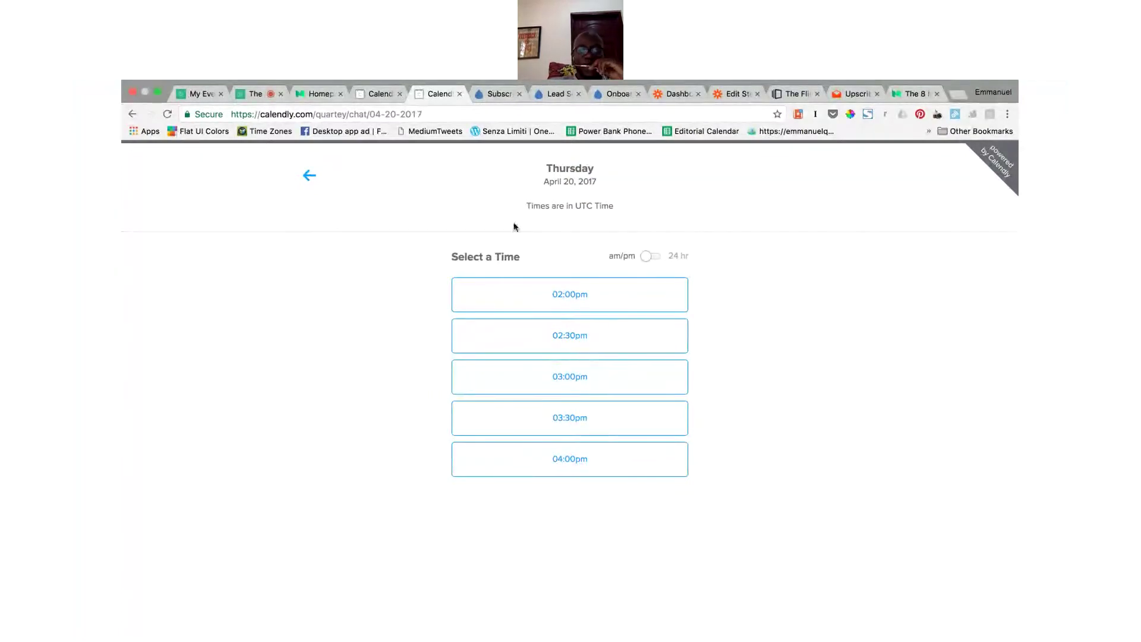
{"action": "left_click", "coordinate": [642, 298]}
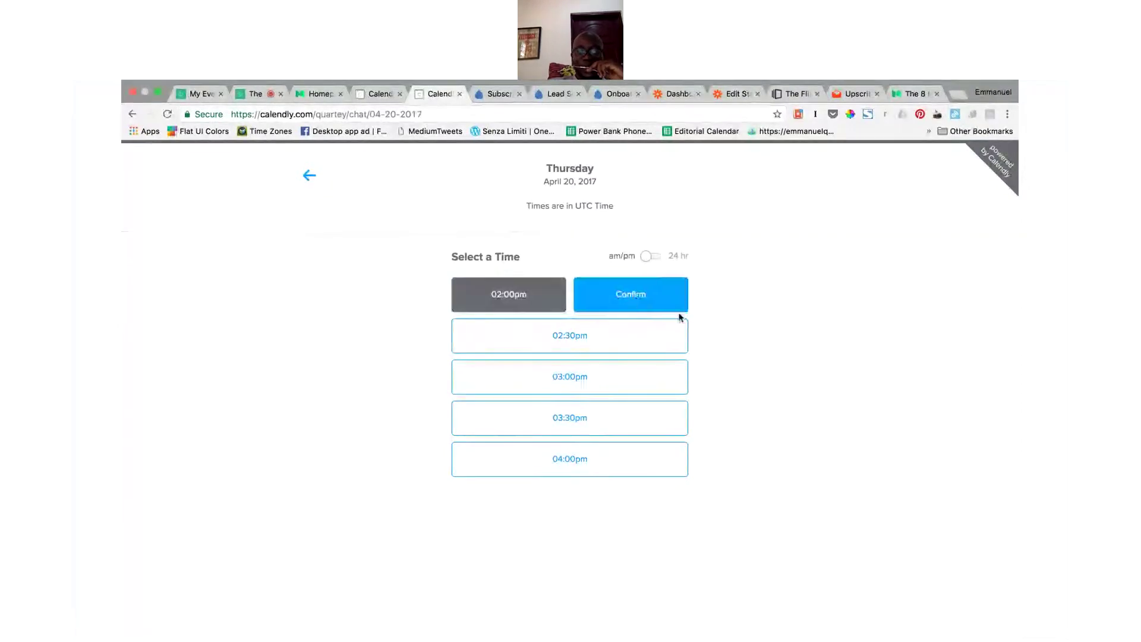
{"action": "left_click", "coordinate": [583, 308]}
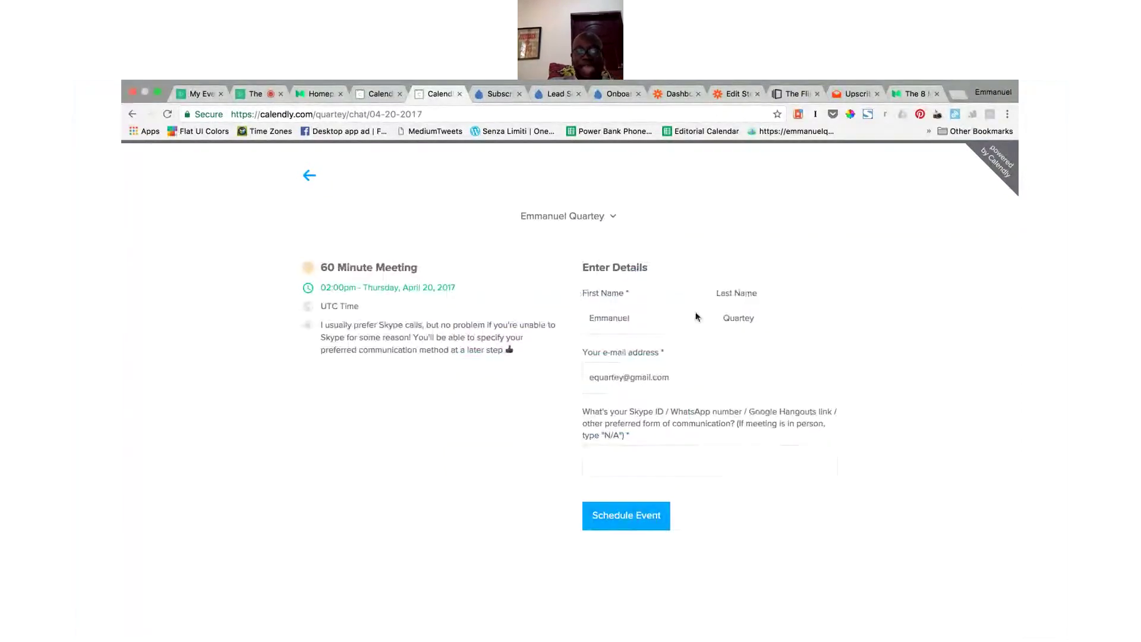
{"action": "left_click", "coordinate": [714, 449]}
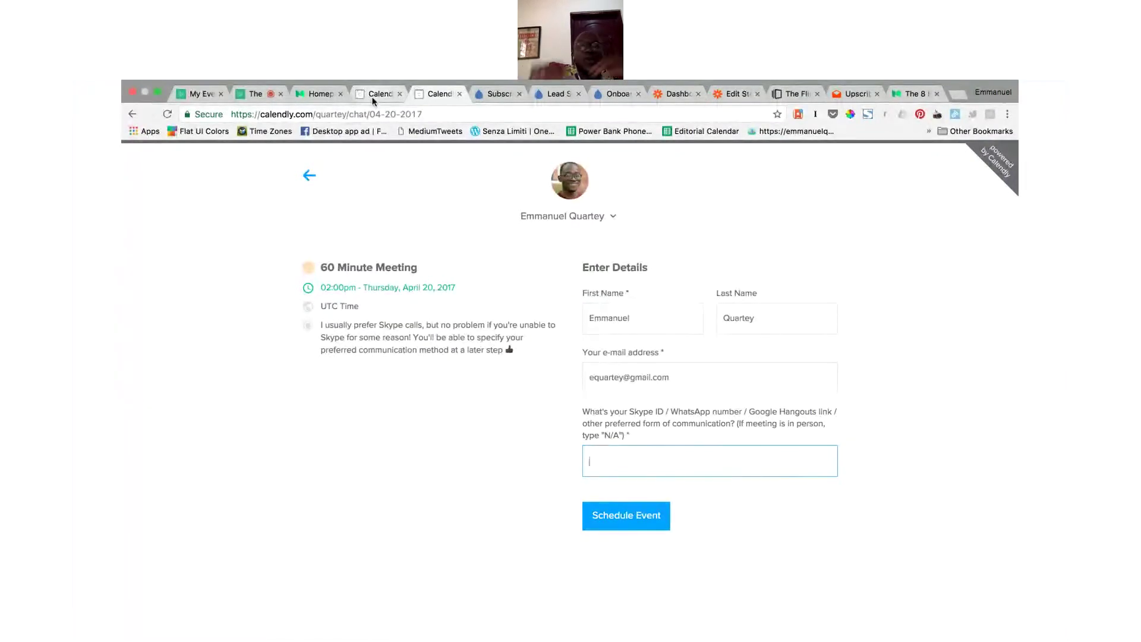
{"action": "left_click", "coordinate": [374, 94]}
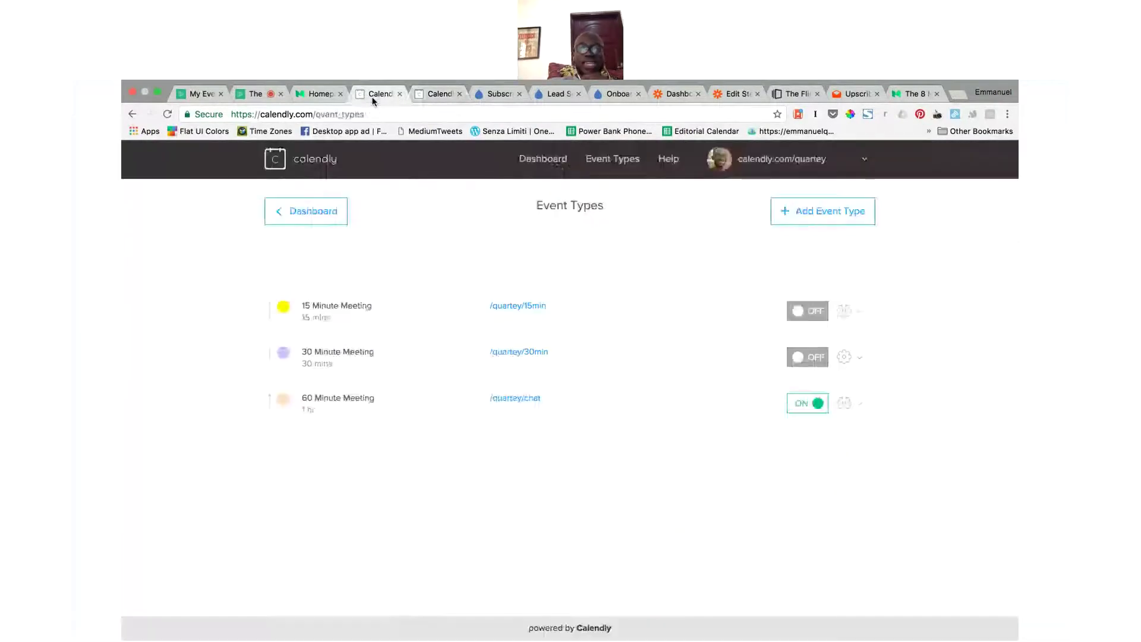
Step: Close the booking preview tab and return to the Calendly event types list
{"action": "left_click", "coordinate": [499, 95]}
{"action": "left_click", "coordinate": [440, 96]}
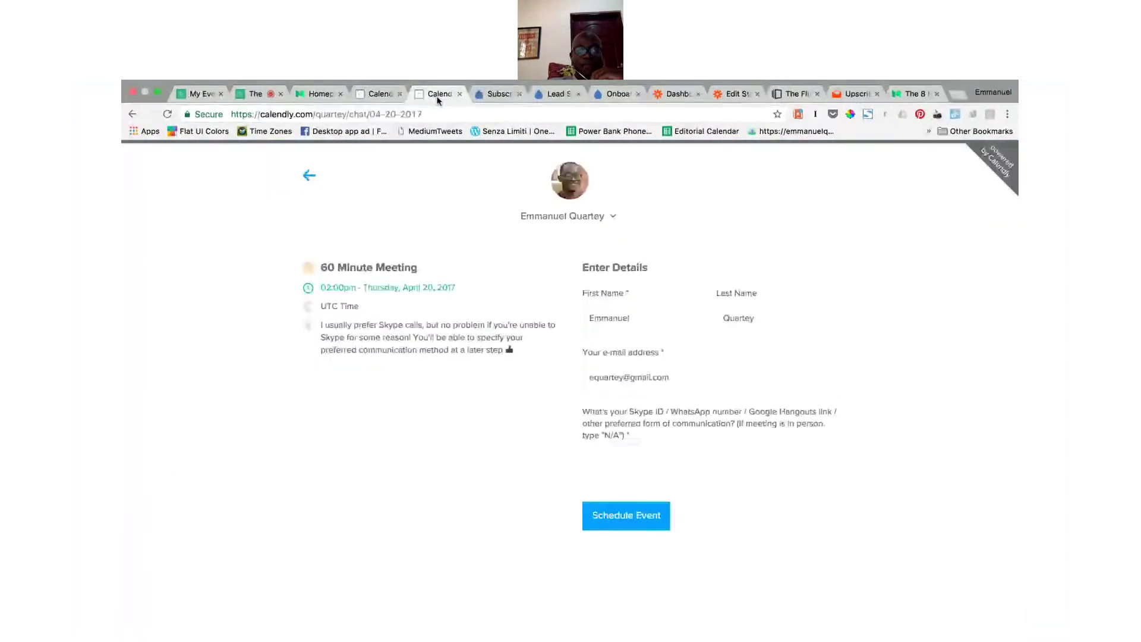
{"action": "left_click", "coordinate": [460, 94]}
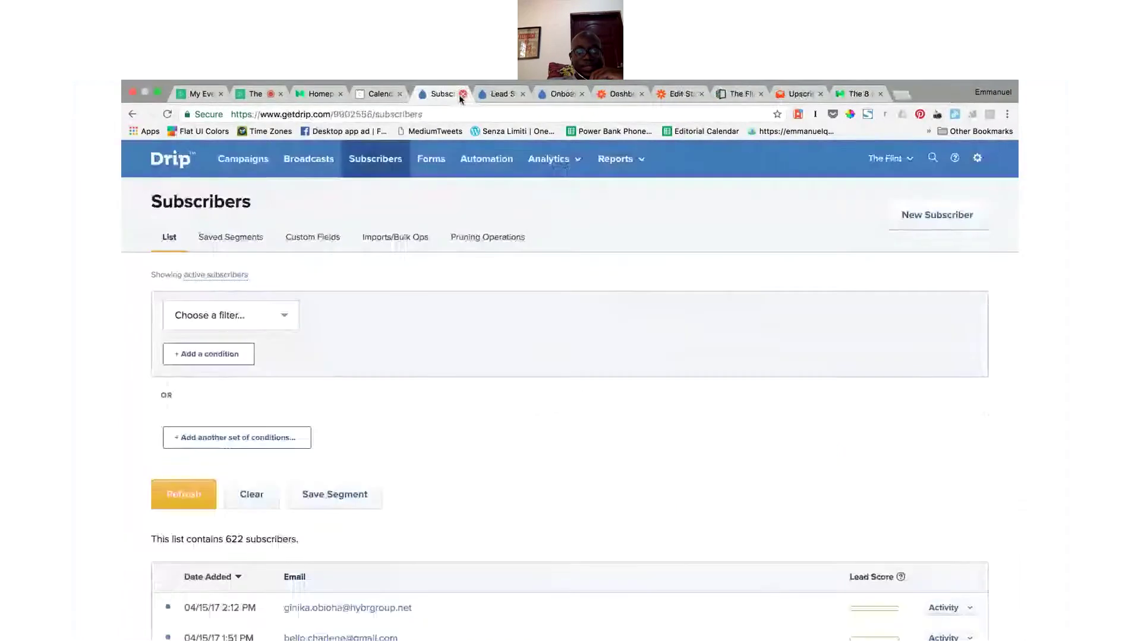
{"action": "left_click", "coordinate": [377, 96]}
Step: Edit the 60 Minute Meeting event type and expand its name and location details
{"action": "left_click", "coordinate": [856, 405]}
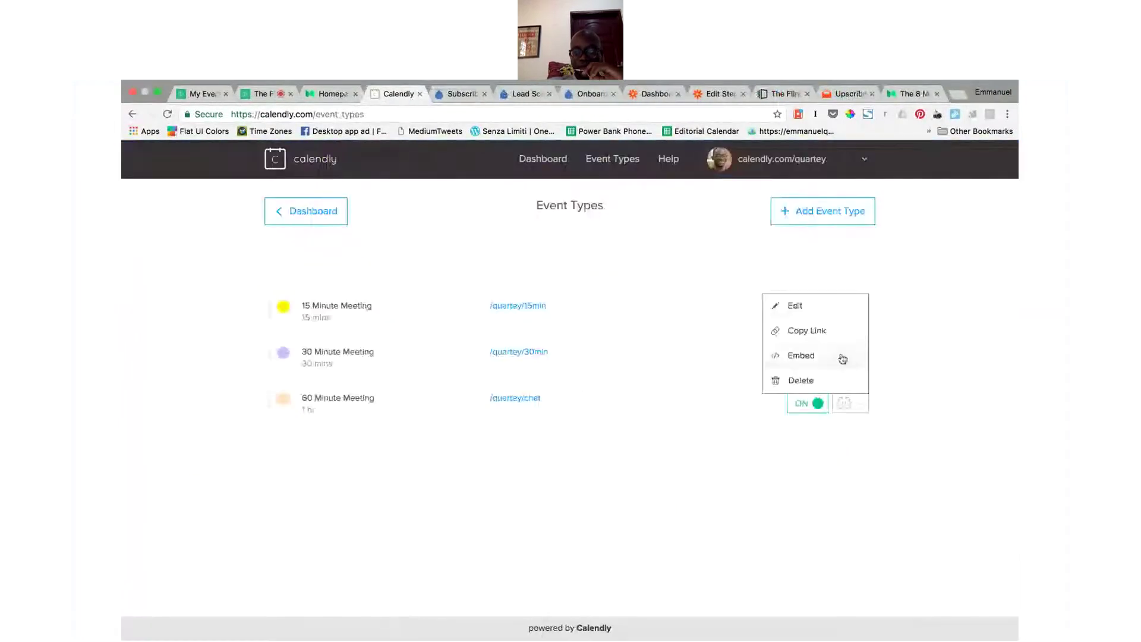
{"action": "left_click", "coordinate": [810, 316]}
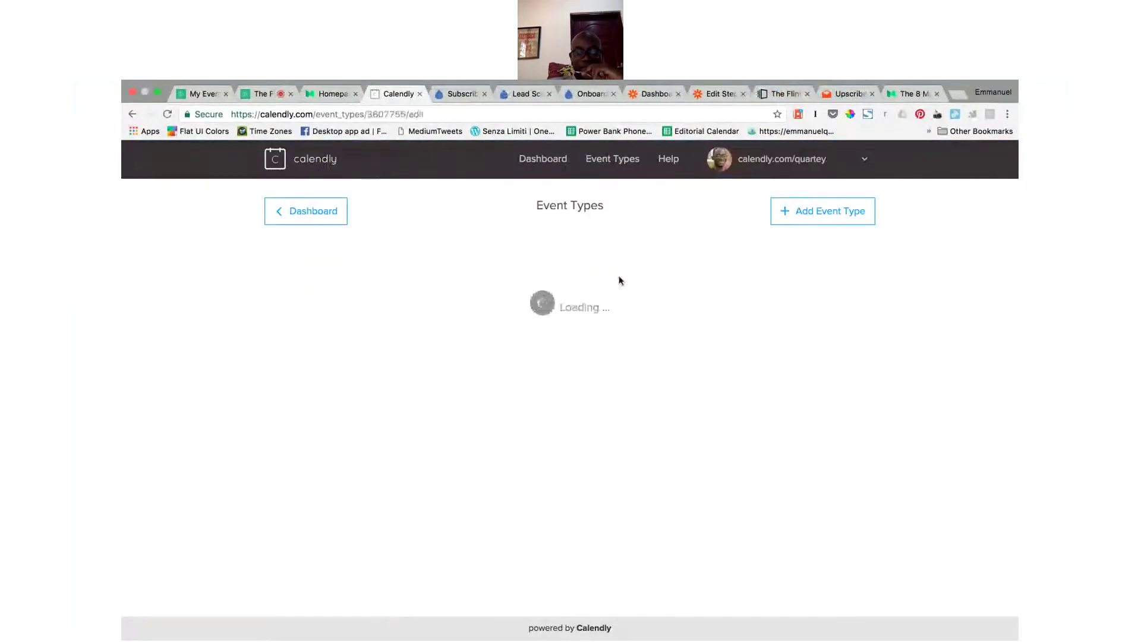
{"action": "scroll", "coordinate": [886, 377], "scroll_direction": "down", "scroll_amount": 1}
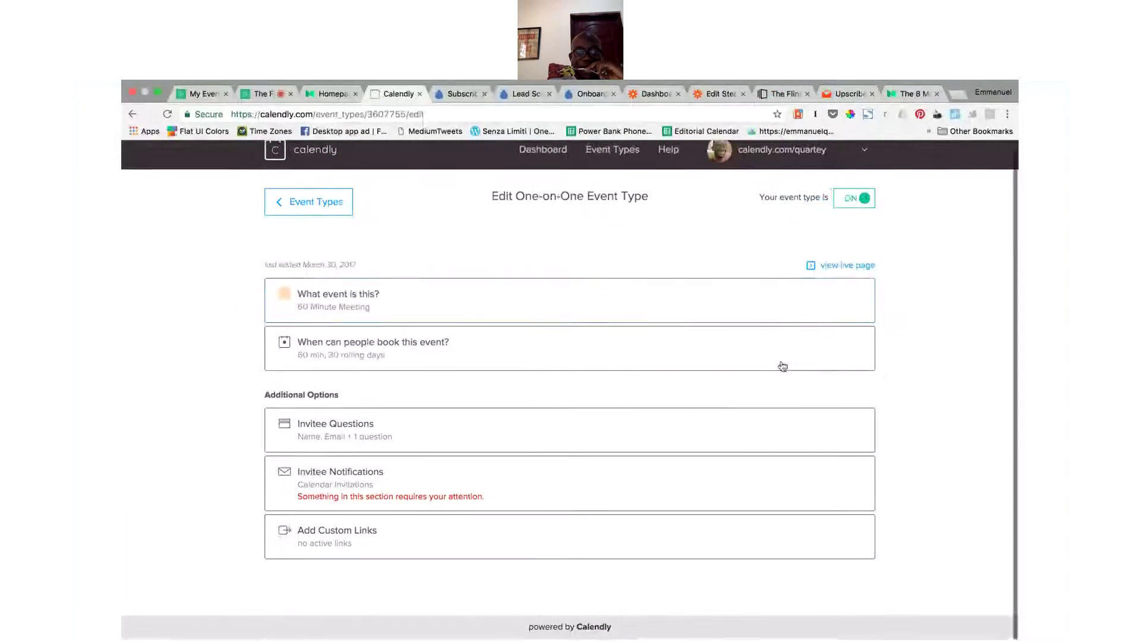
{"action": "left_click", "coordinate": [519, 304]}
{"action": "left_click", "coordinate": [396, 375]}
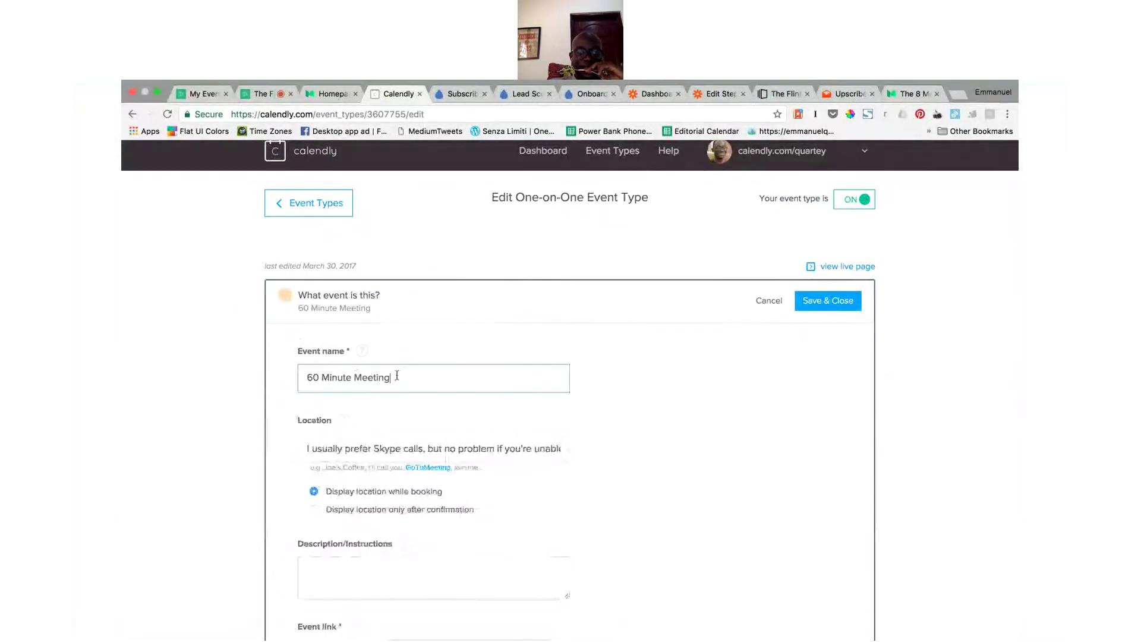
Step: Expand the 60 Minute Meeting's booking window: 60-minute duration, 30 rolling days
{"action": "scroll", "coordinate": [437, 402], "scroll_direction": "down", "scroll_amount": 3}
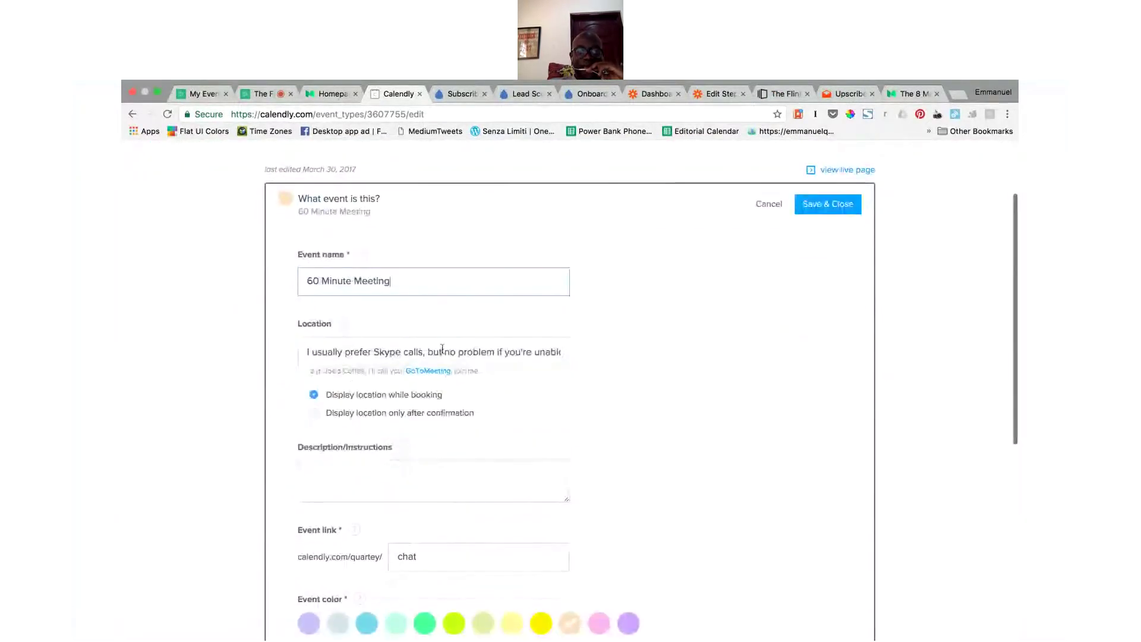
{"action": "scroll", "coordinate": [442, 356], "scroll_direction": "down", "scroll_amount": 4}
{"action": "scroll", "coordinate": [442, 347], "scroll_direction": "down", "scroll_amount": 4}
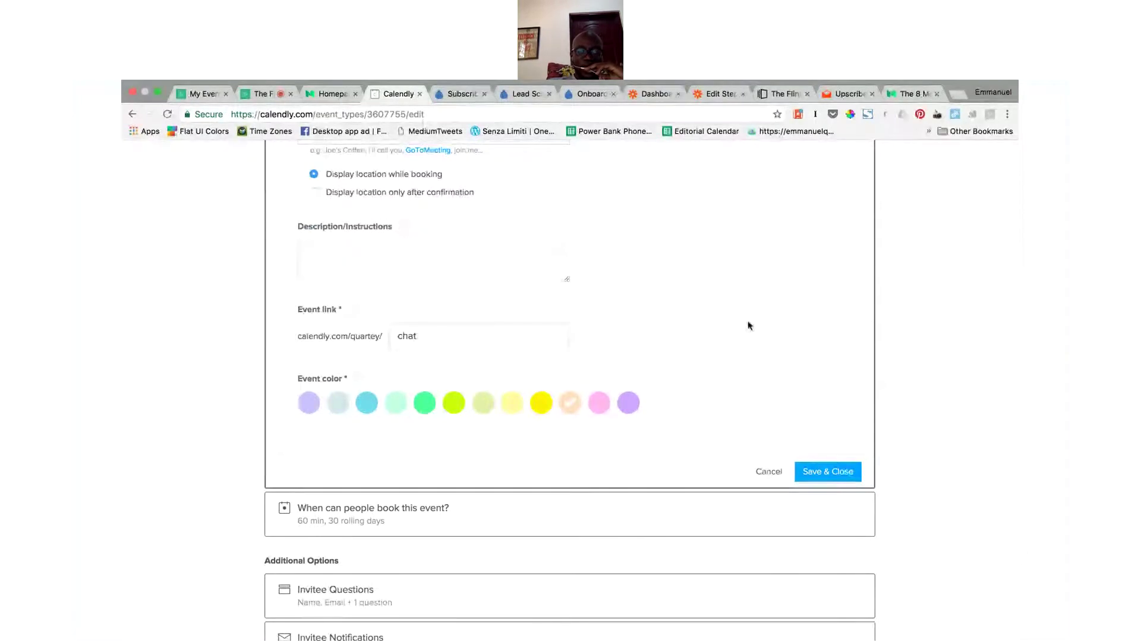
{"action": "scroll", "coordinate": [748, 324], "scroll_direction": "down", "scroll_amount": 5}
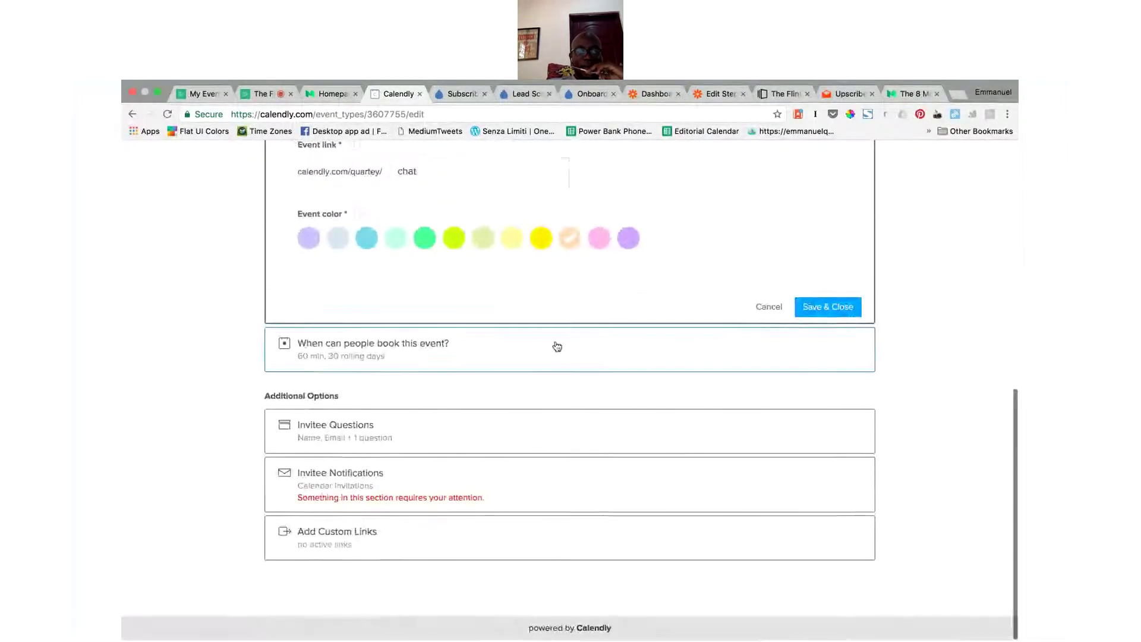
{"action": "left_click", "coordinate": [556, 344]}
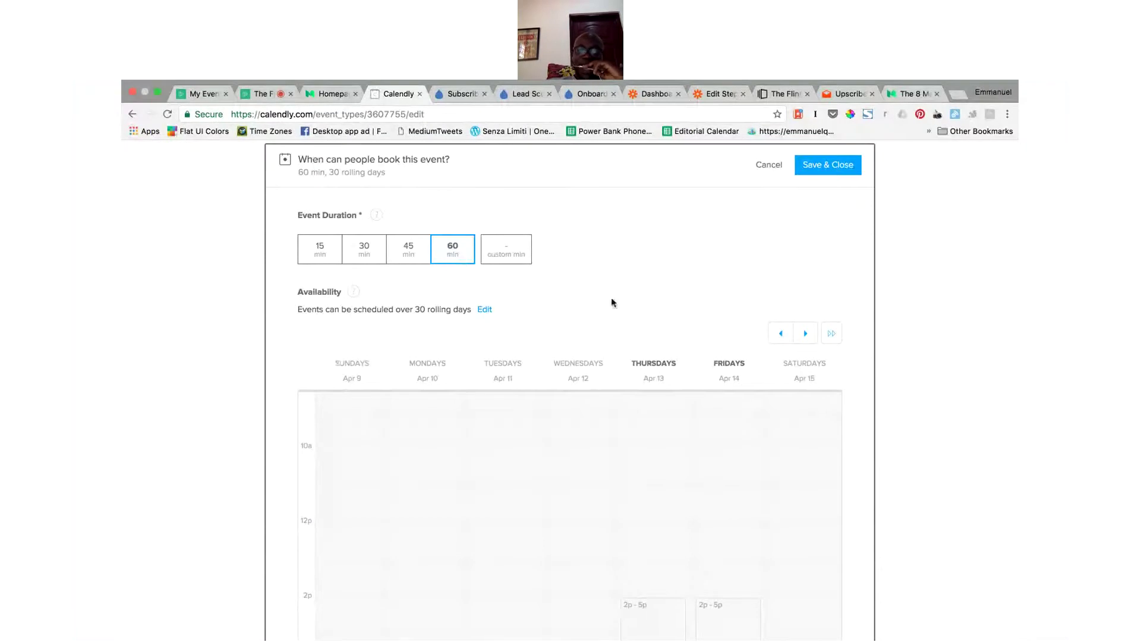
Step: Edit the 60 Minute Meeting's availability and expand its advanced settings to review increments, daily limit, notice and buffers
{"action": "left_click", "coordinate": [482, 314]}
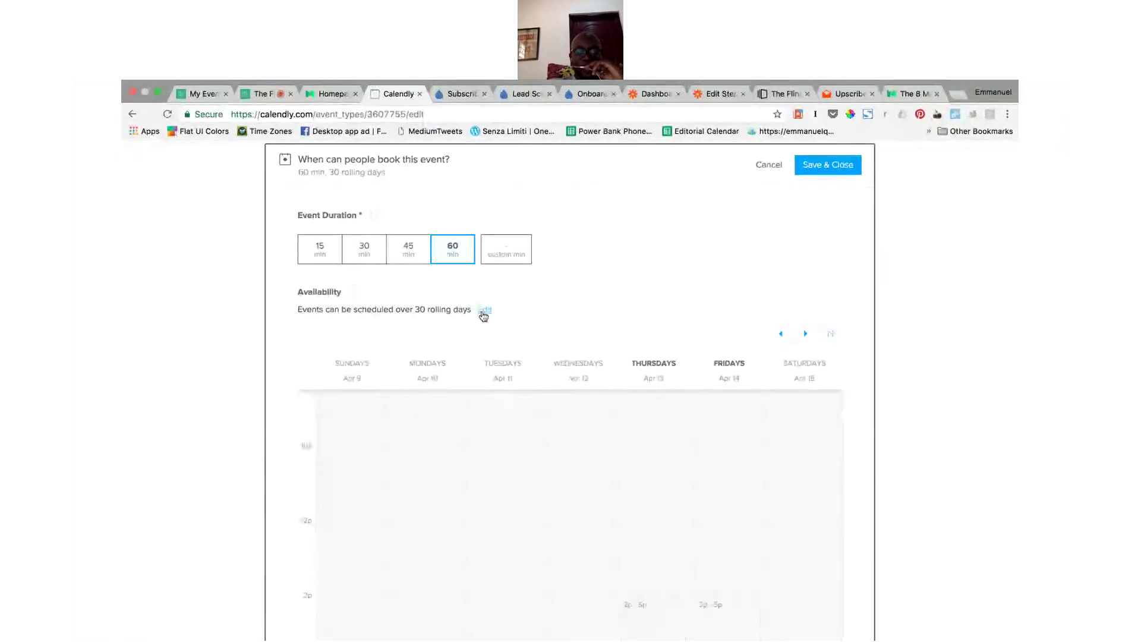
{"action": "left_click", "coordinate": [485, 311]}
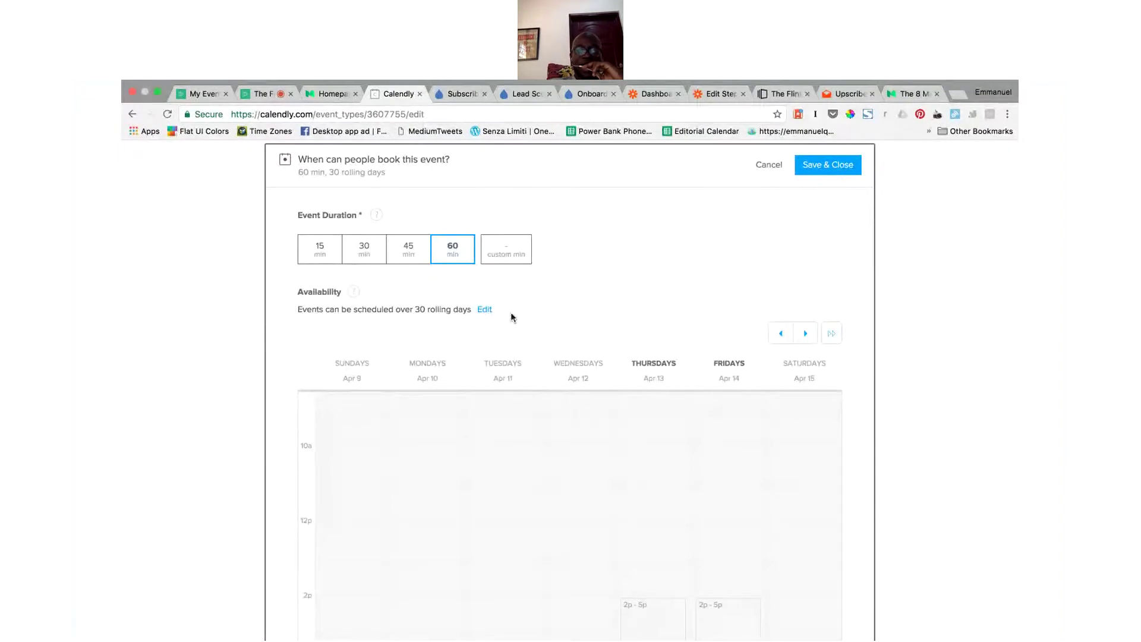
{"action": "scroll", "coordinate": [511, 313], "scroll_direction": "down", "scroll_amount": 6}
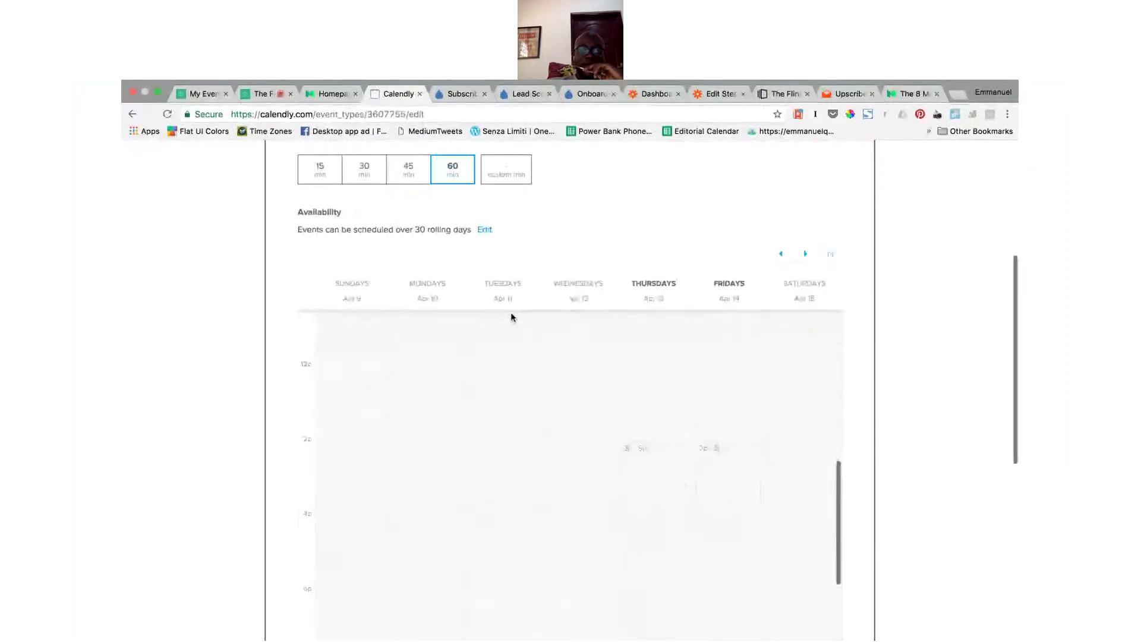
{"action": "scroll", "coordinate": [816, 341], "scroll_direction": "down", "scroll_amount": 10}
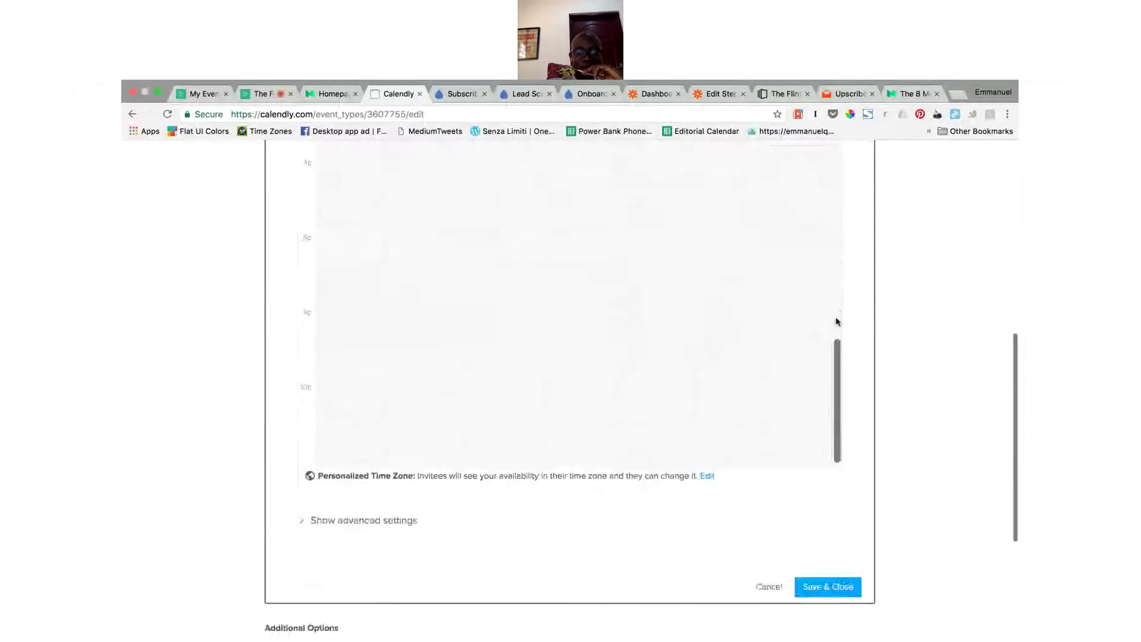
{"action": "left_click", "coordinate": [374, 322]}
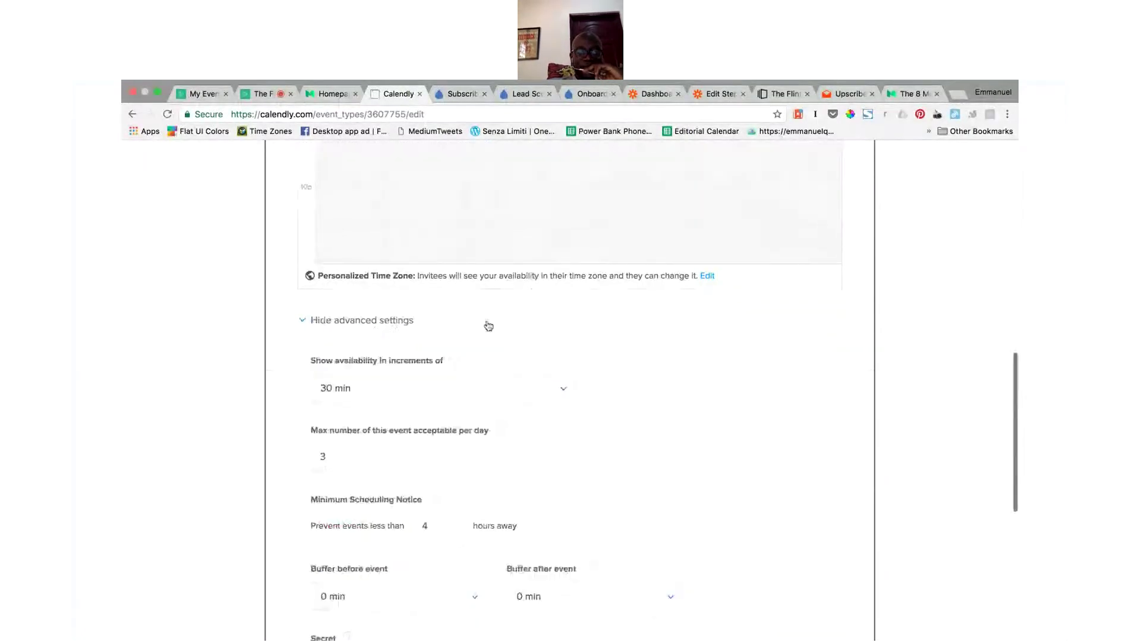
{"action": "scroll", "coordinate": [686, 391], "scroll_direction": "down", "scroll_amount": 5}
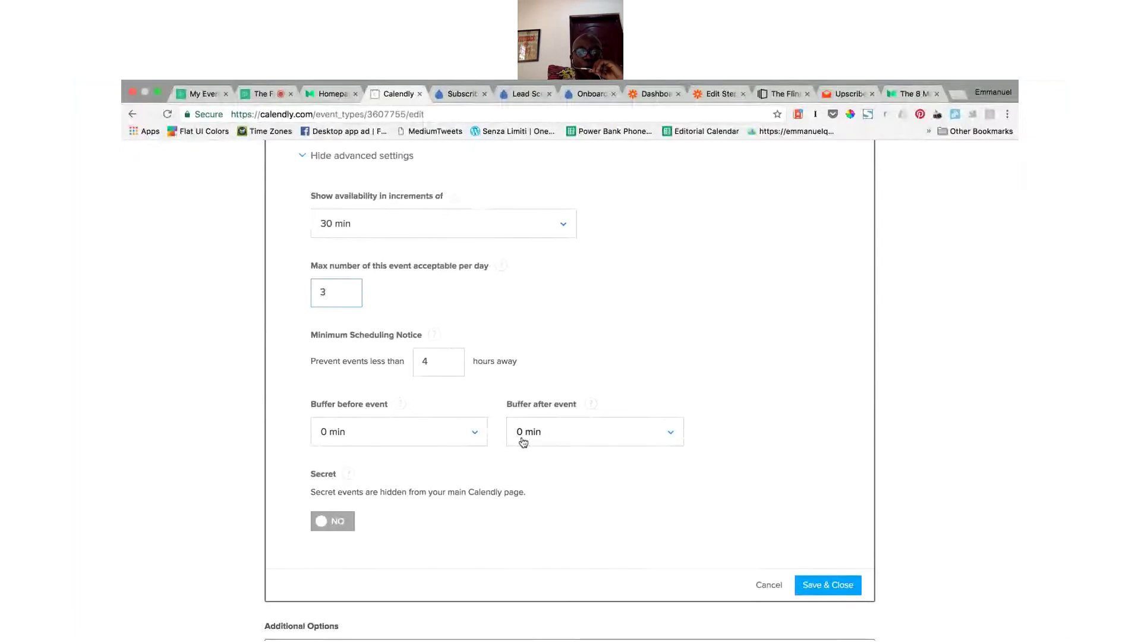
{"action": "scroll", "coordinate": [523, 442], "scroll_direction": "down", "scroll_amount": 5}
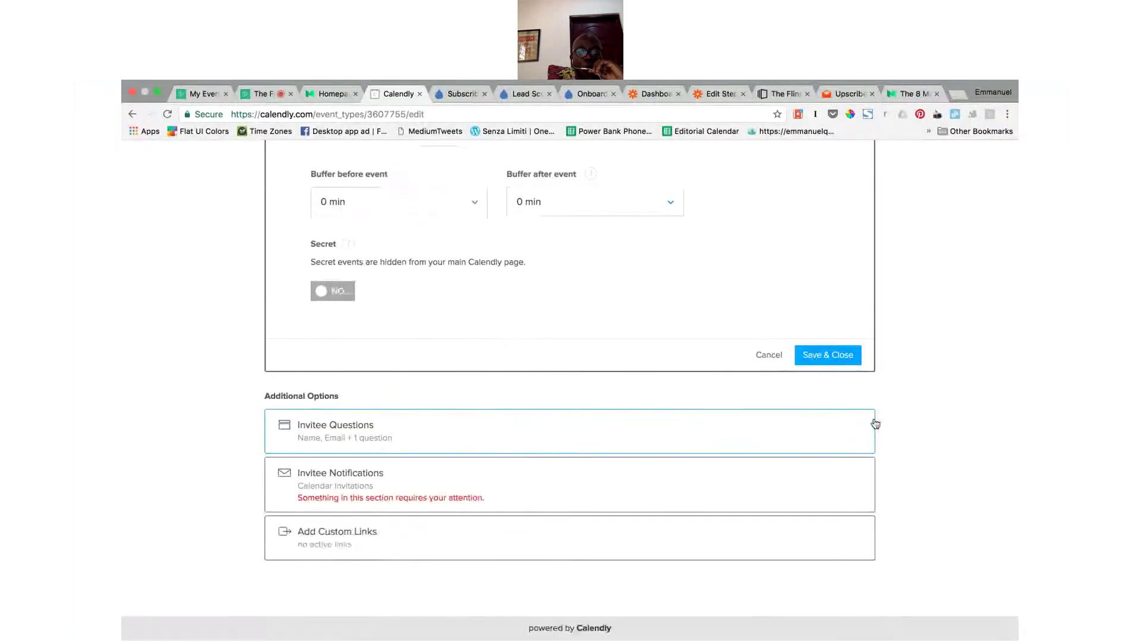
Step: Expand Invitee Questions, then Invitee Notifications to show Calendar Invitations and email reminders enabled
{"action": "left_click", "coordinate": [715, 446]}
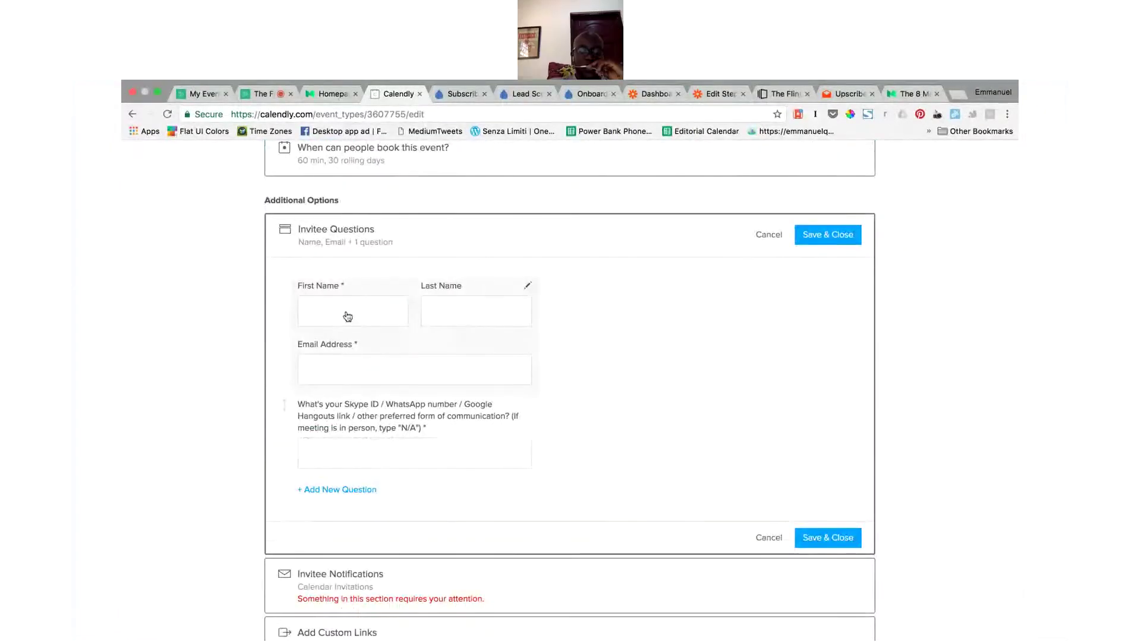
{"action": "scroll", "coordinate": [581, 351], "scroll_direction": "down", "scroll_amount": 3}
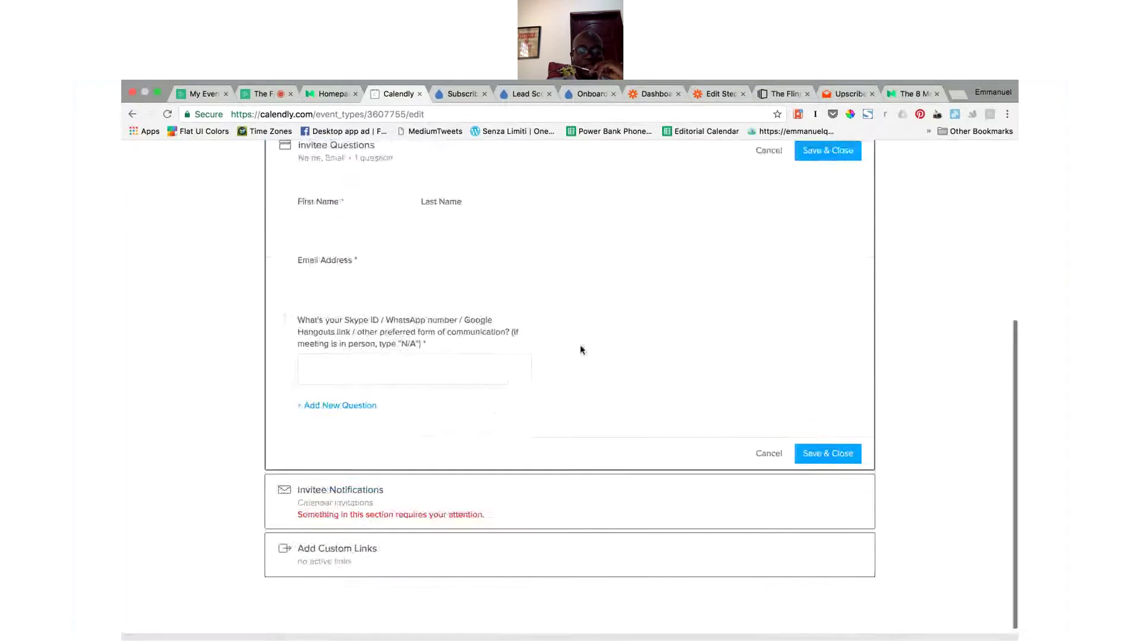
{"action": "left_click", "coordinate": [593, 496]}
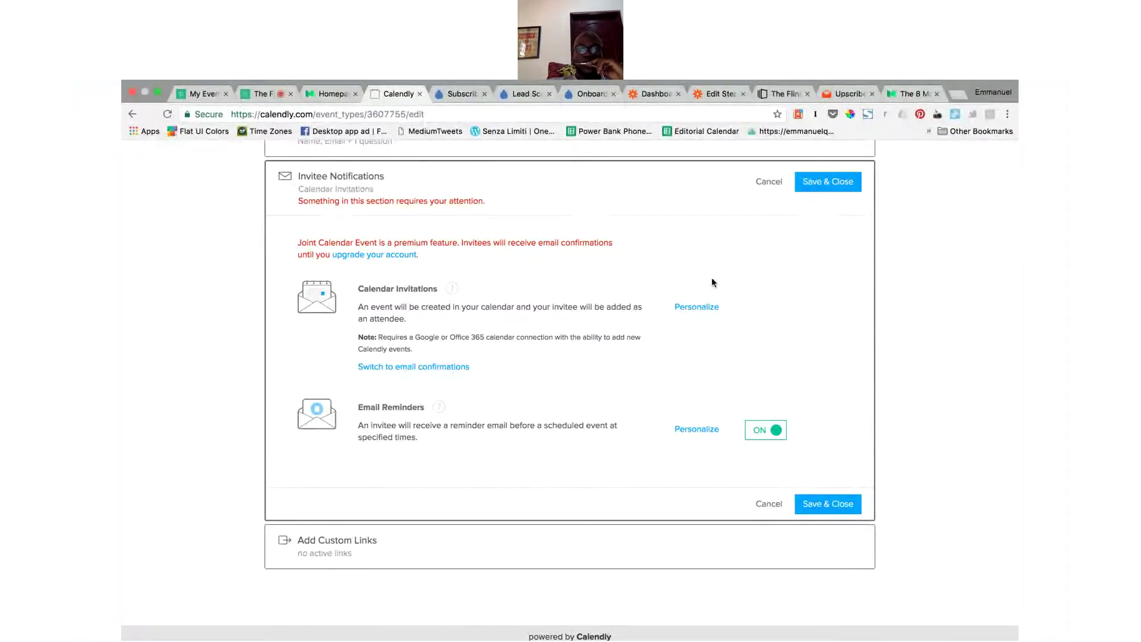
{"action": "scroll", "coordinate": [613, 226], "scroll_direction": "up", "scroll_amount": 5}
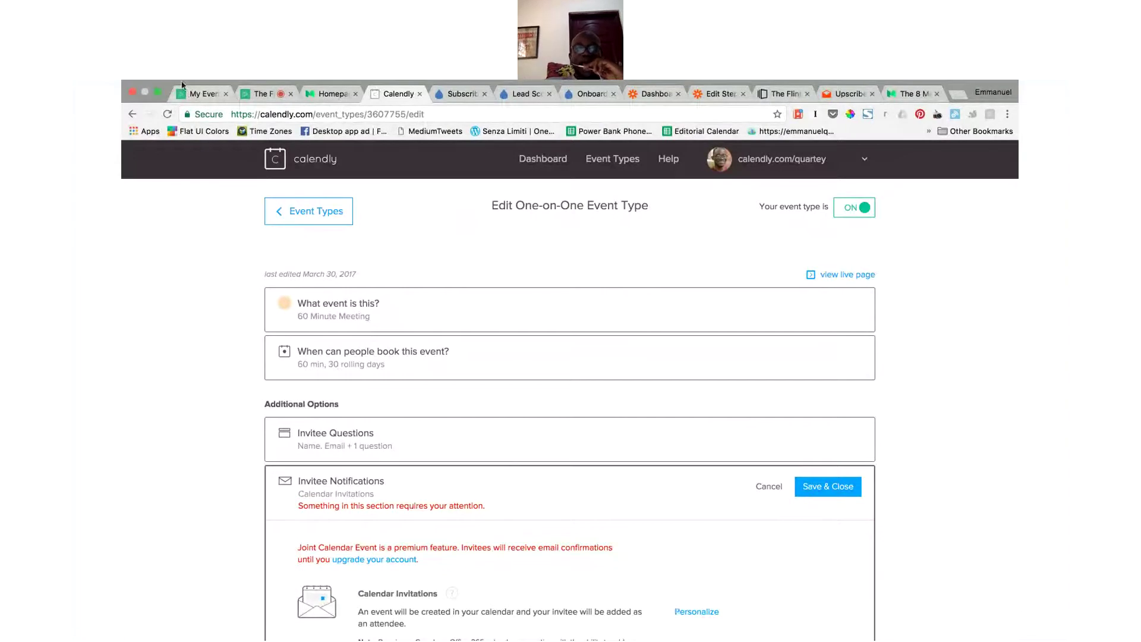
Step: End the screen share in the live Demio webinar, leaving only the presenter's webcam
{"action": "left_click", "coordinate": [261, 94]}
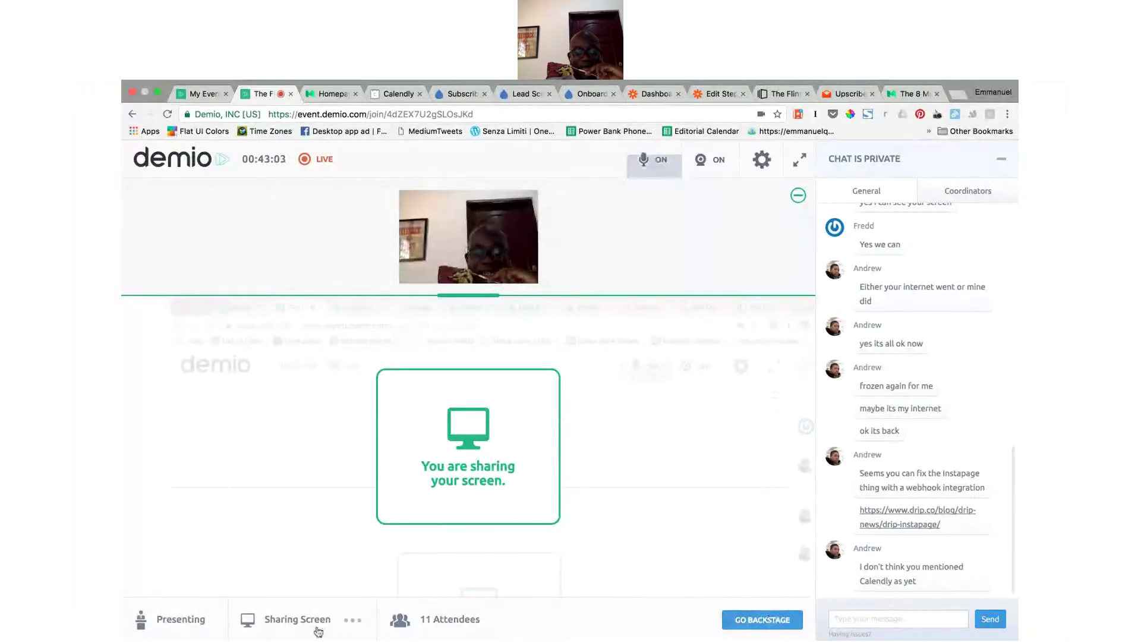
{"action": "left_click", "coordinate": [296, 624]}
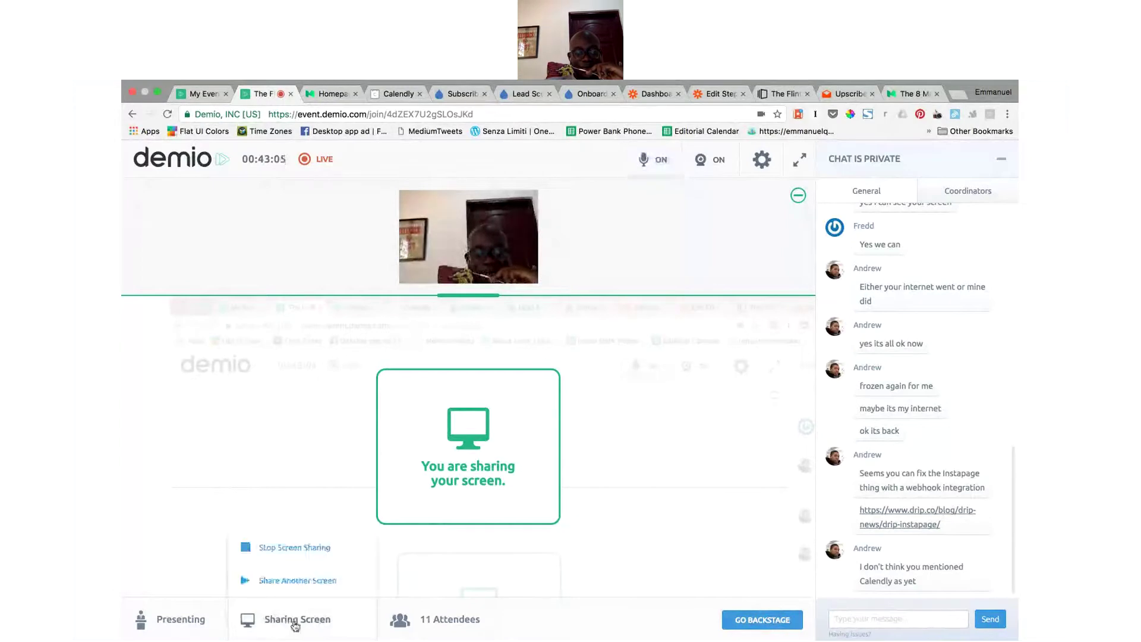
{"action": "left_click", "coordinate": [336, 554]}
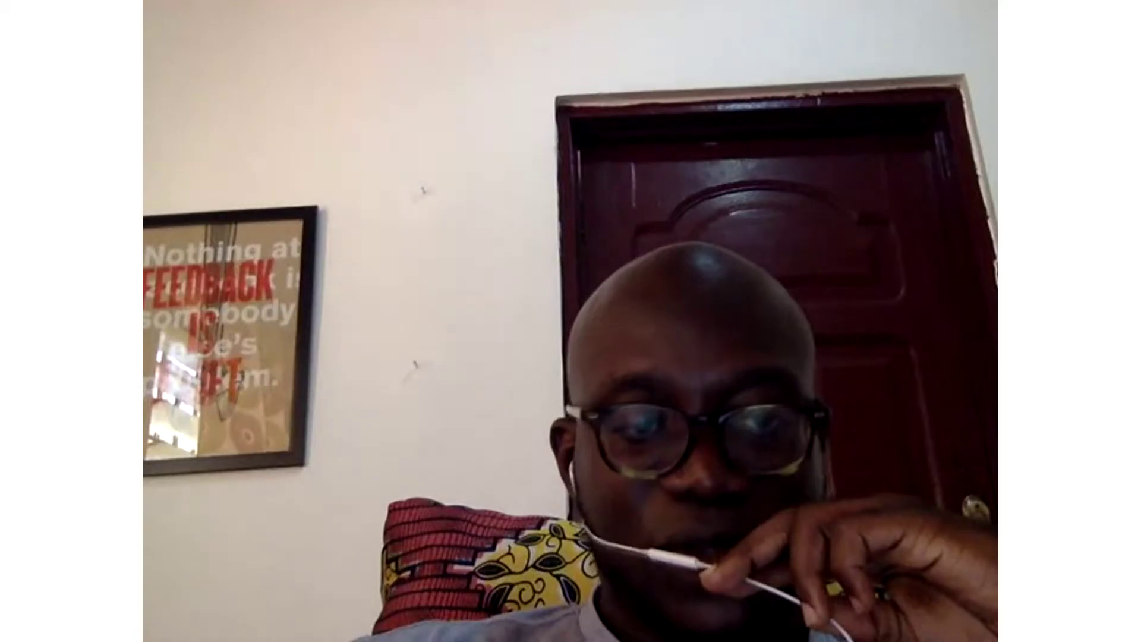